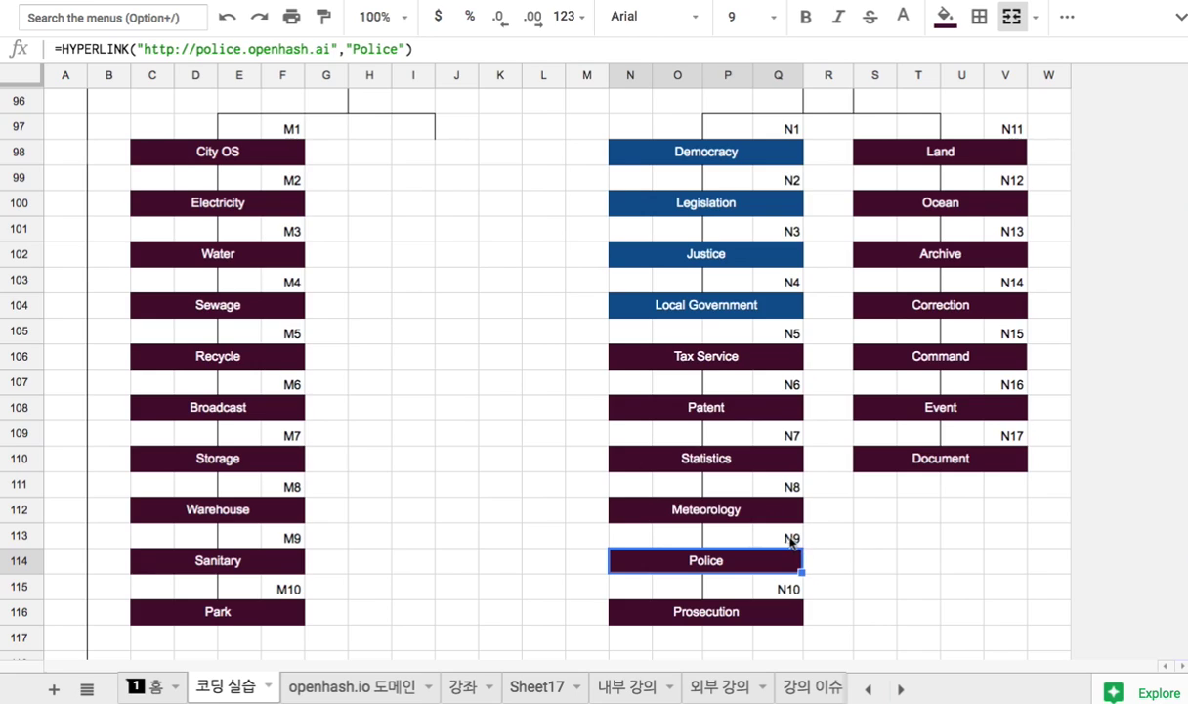
Step: Open the web page linked from the Police cell in the module chart and look over the site's navigation menu
left_click(791, 538)
left_click(696, 559)
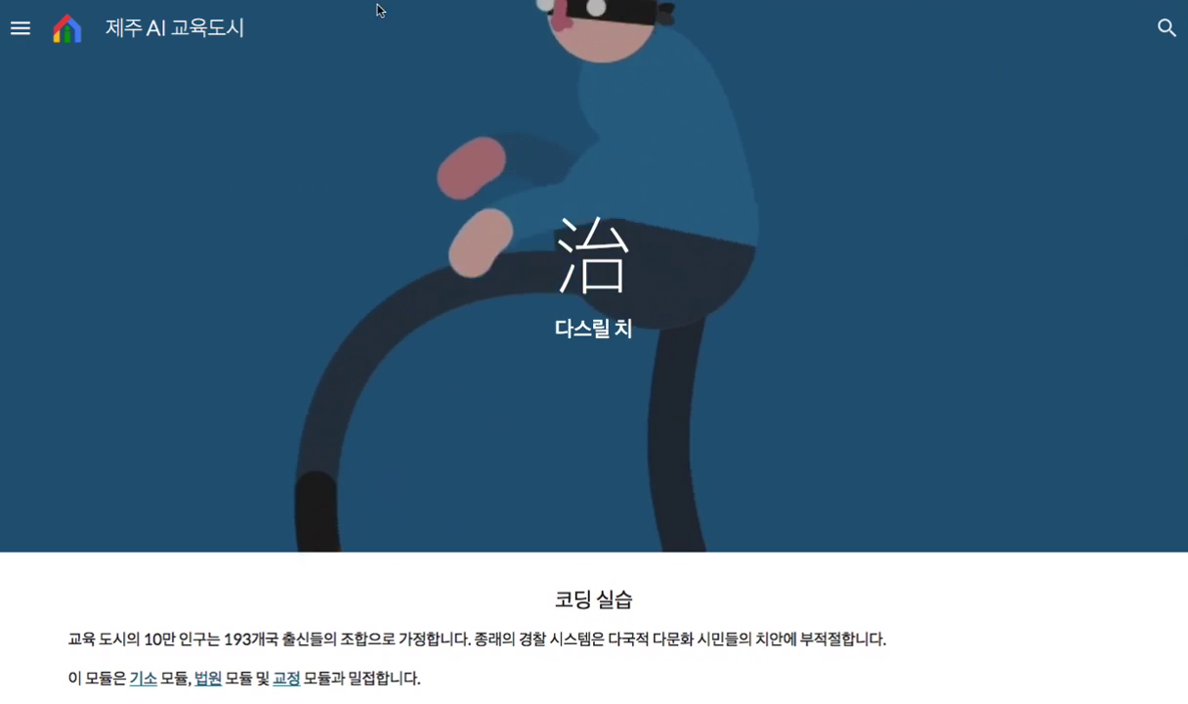
left_click(19, 33)
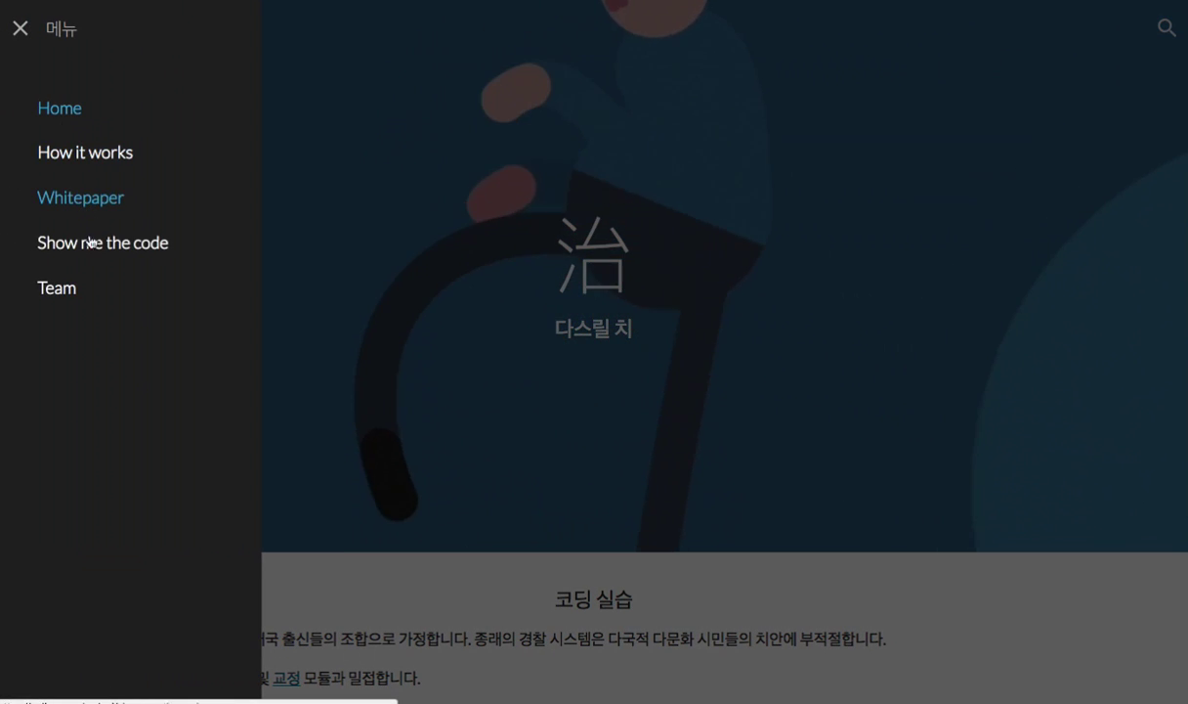
left_click(369, 381)
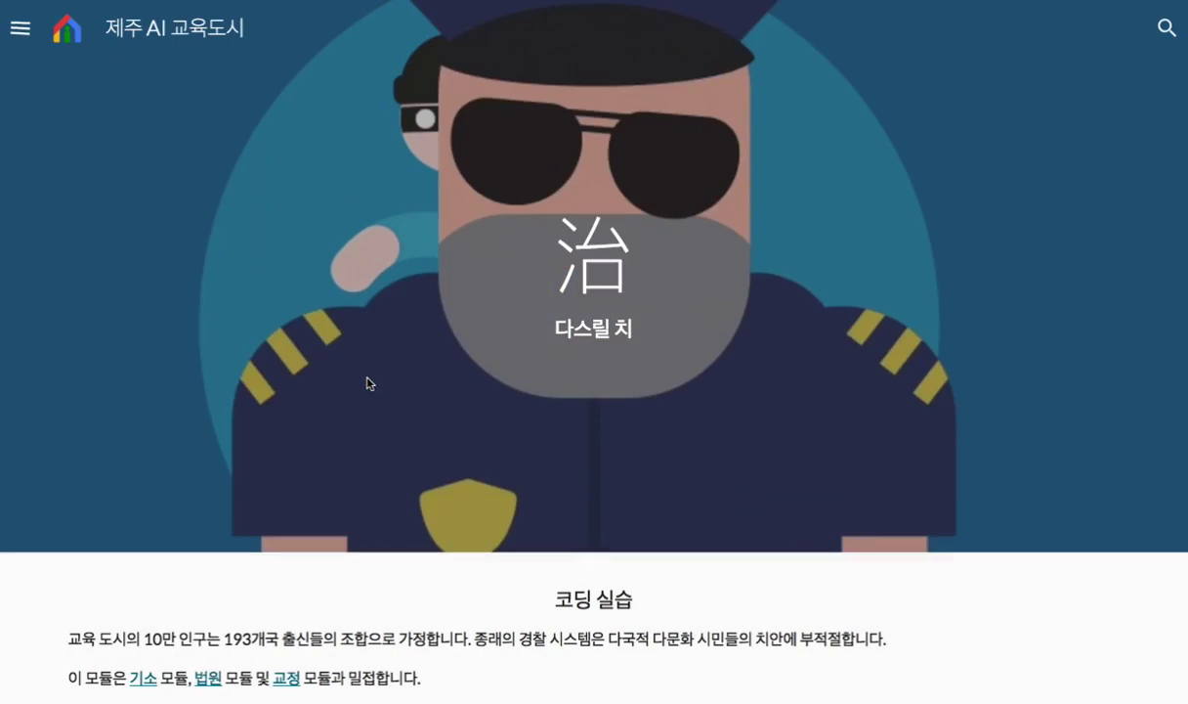
Step: Read through the page's sections on crime reporting, crime detection, sensors, the policing AI module and the response process
scroll(369, 383, "down", 5)
scroll(369, 383, "down", 4)
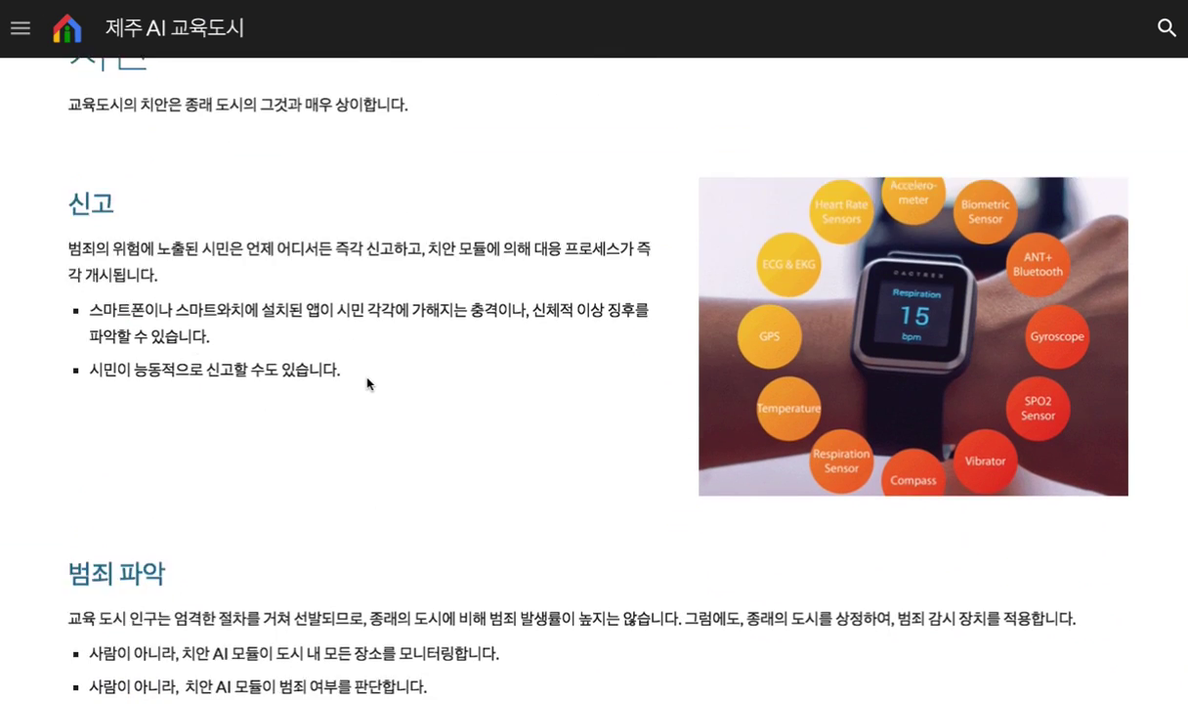
scroll(368, 383, "down", 4)
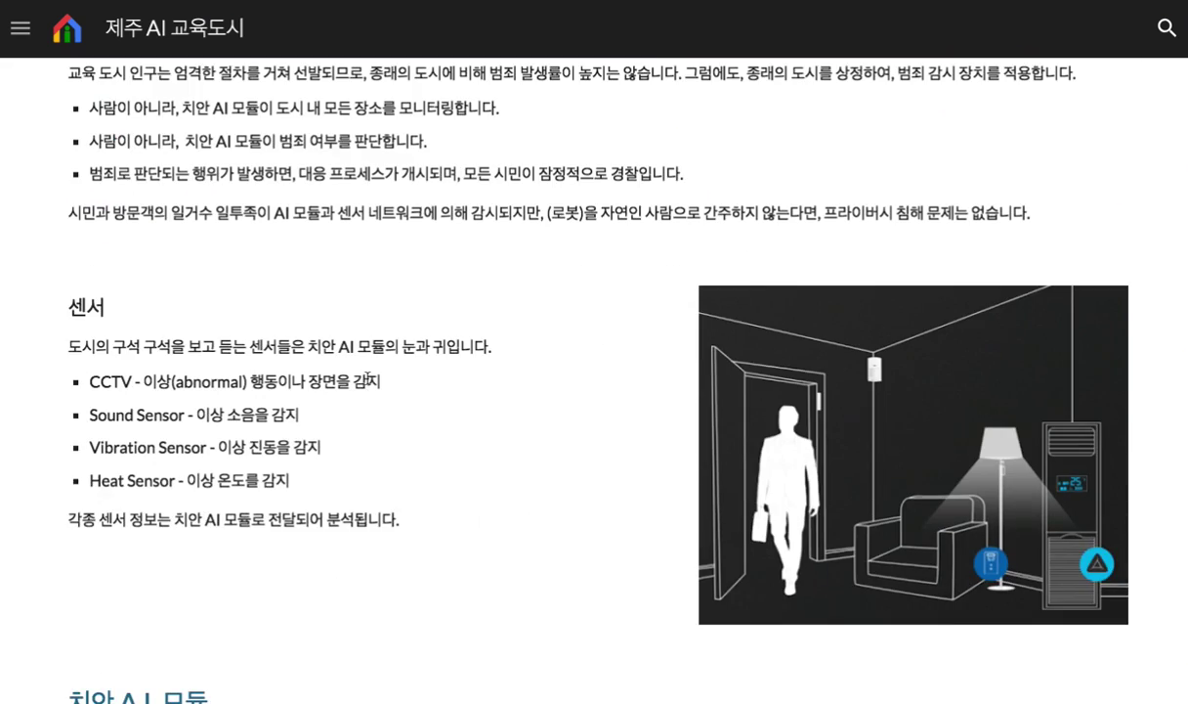
scroll(368, 383, "down", 6)
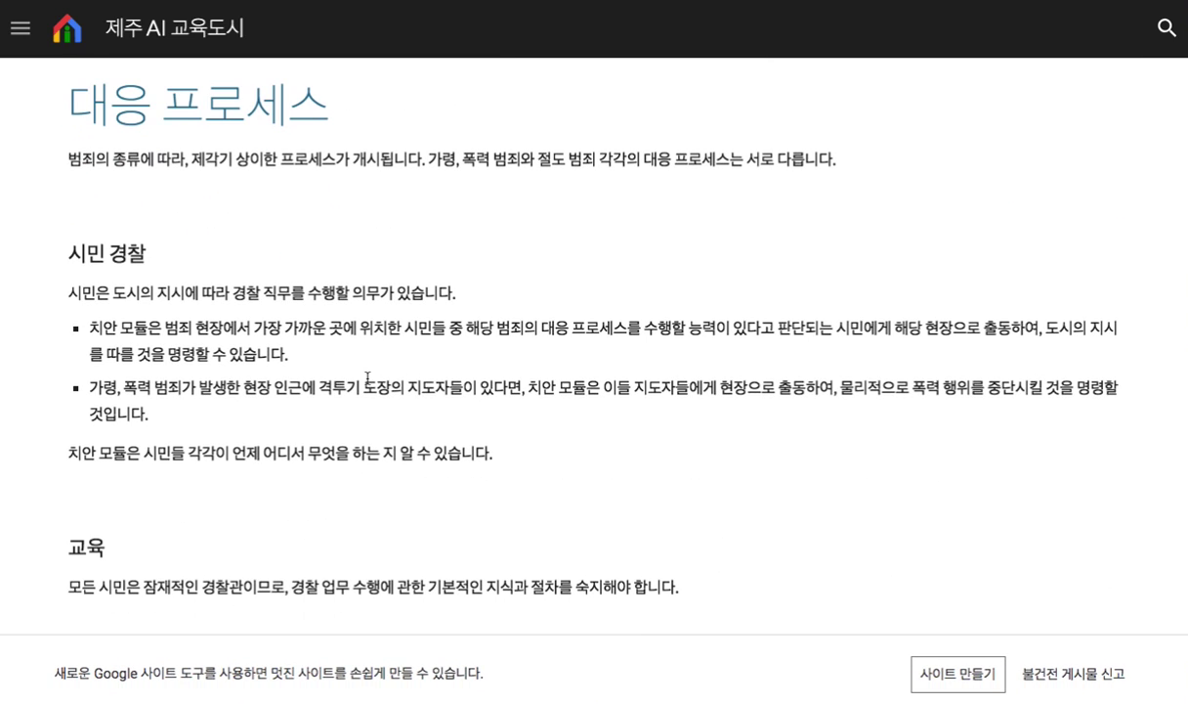
scroll(368, 380, "up", 8)
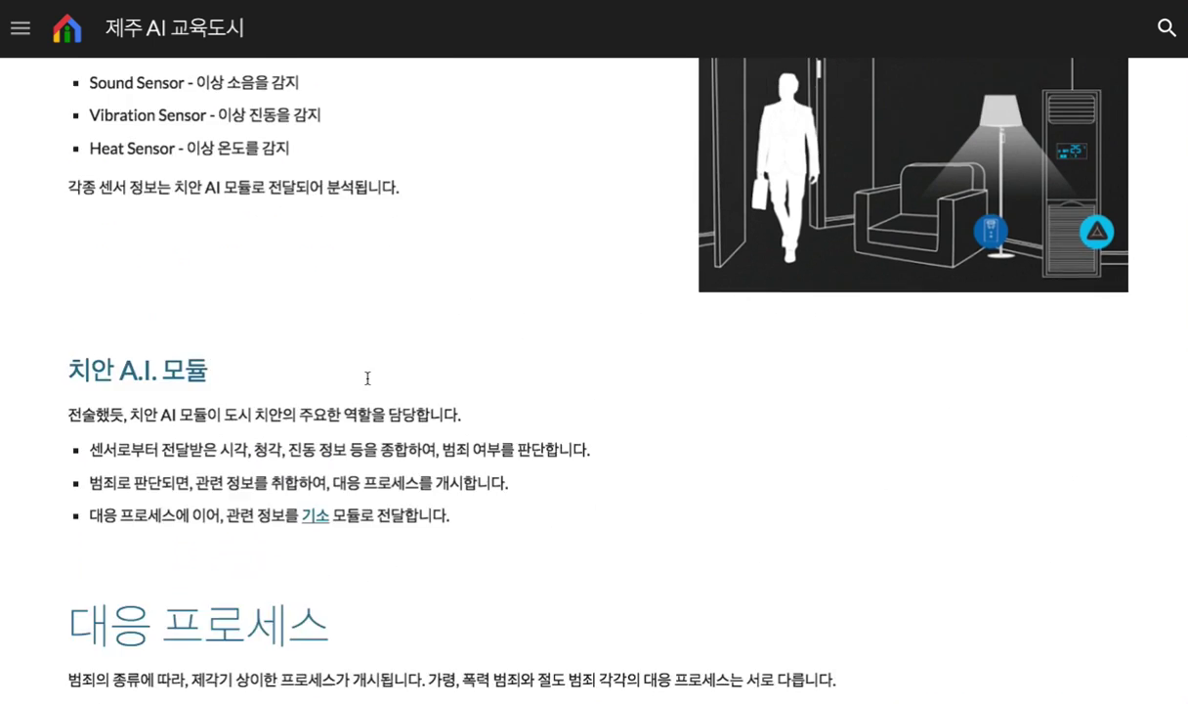
scroll(368, 383, "up", 7)
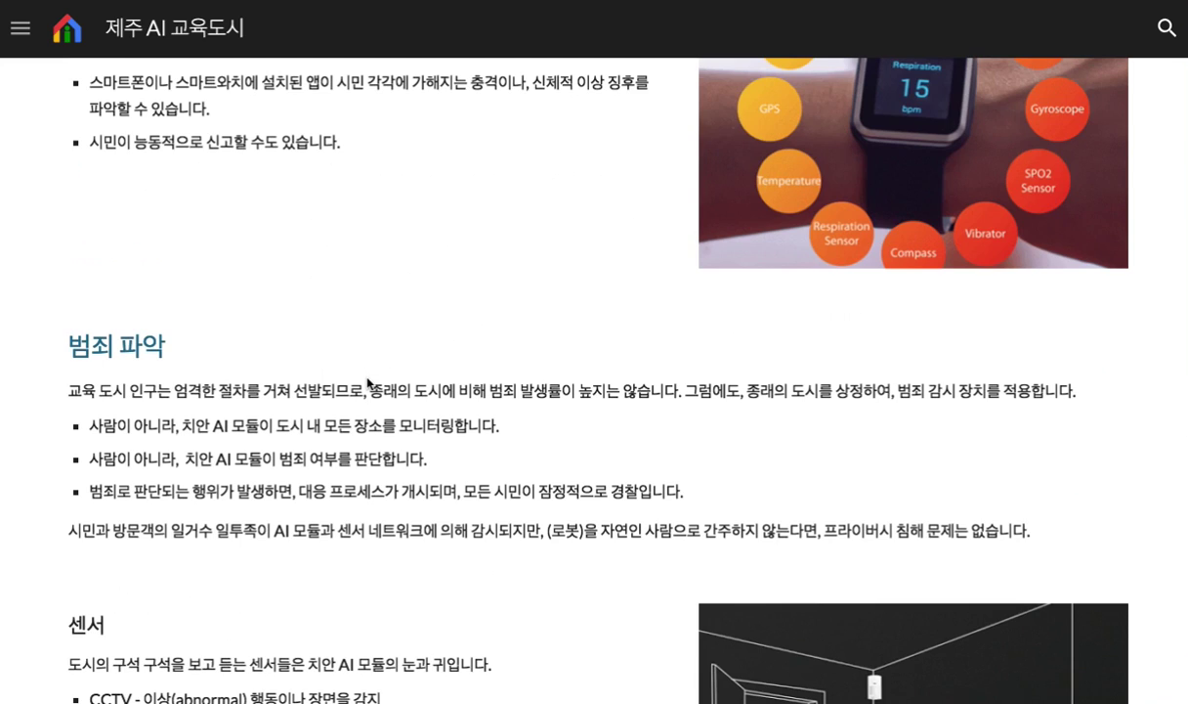
scroll(368, 383, "up", 6)
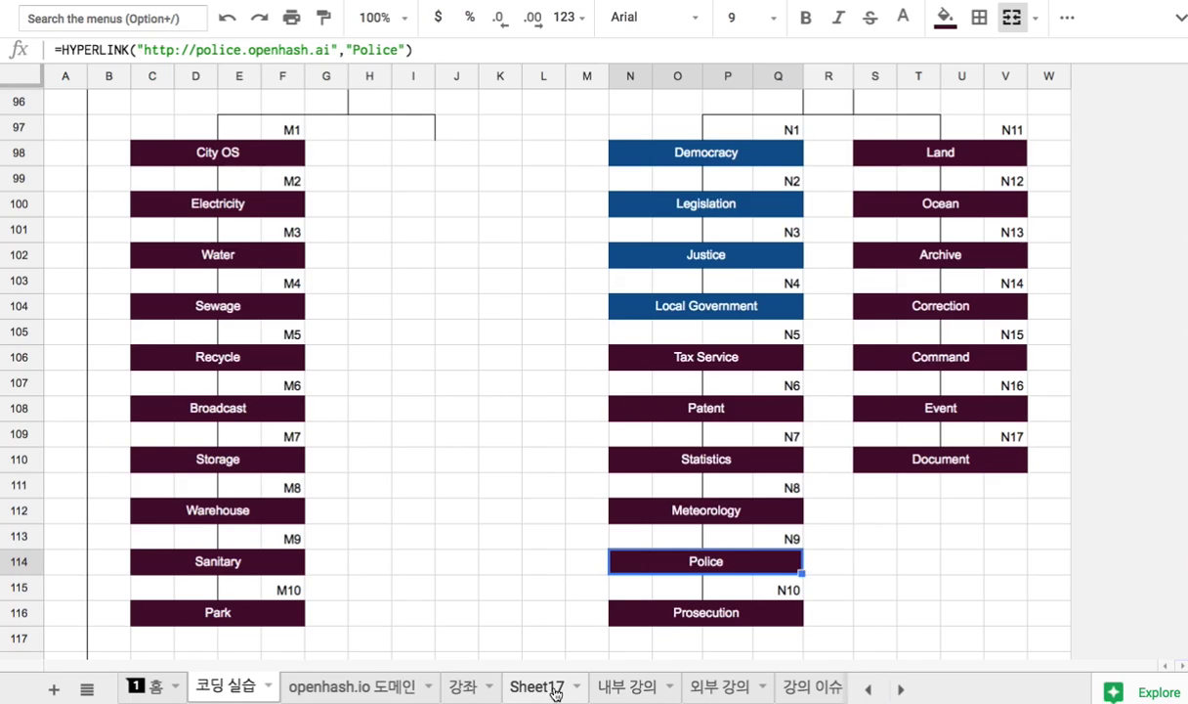
Step: Enter the title "Police" in the blue header cell of row 2 on Sheet17
left_click(543, 687)
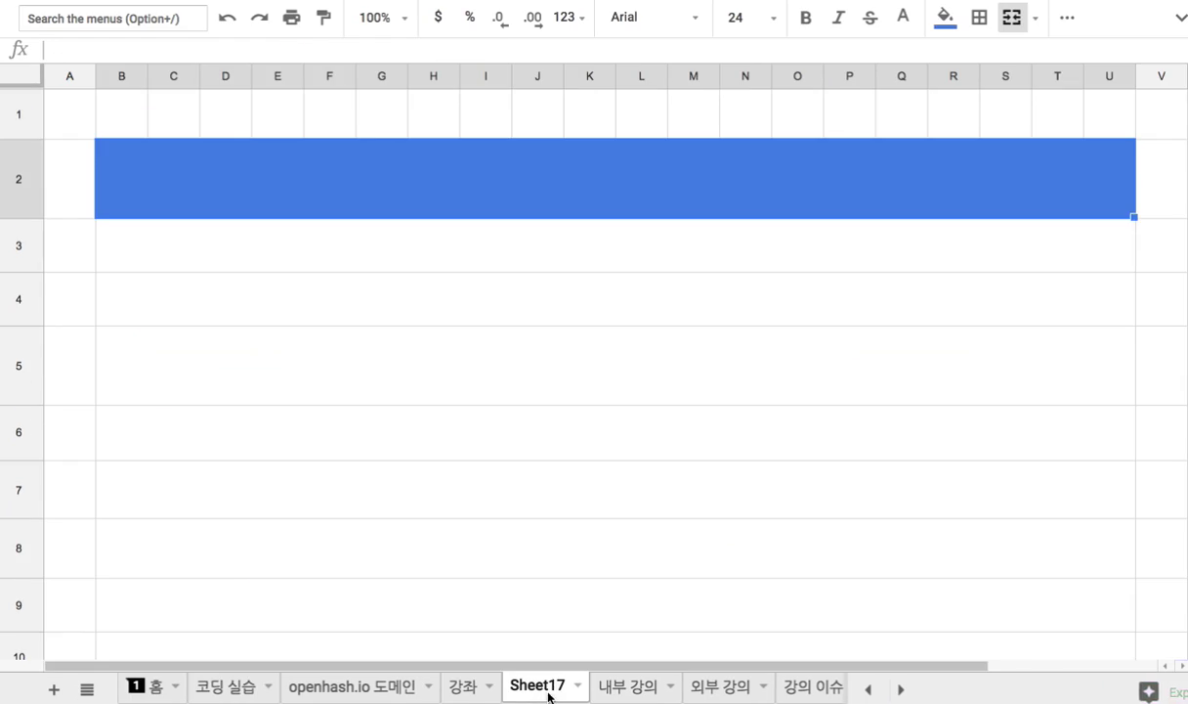
type("Police")
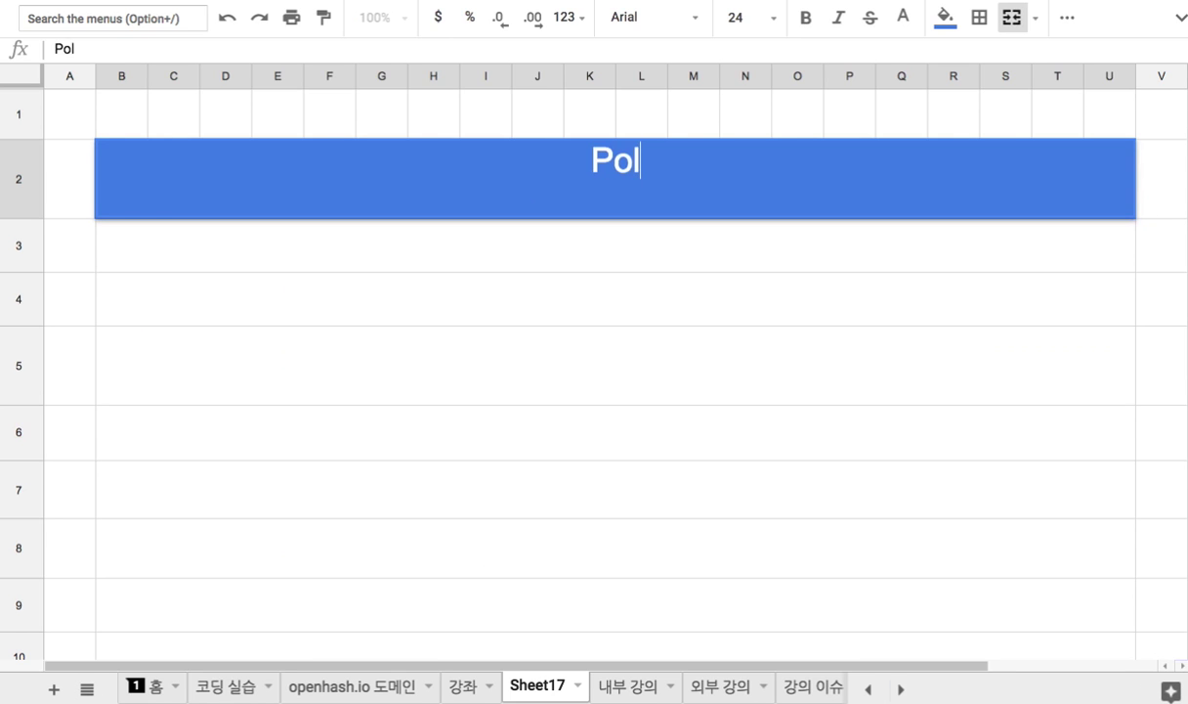
key("Return")
Step: Write "1. 교육도시 경찰청을 코딩" in the merged cell of row 3 as the first note
type("1. ryd")
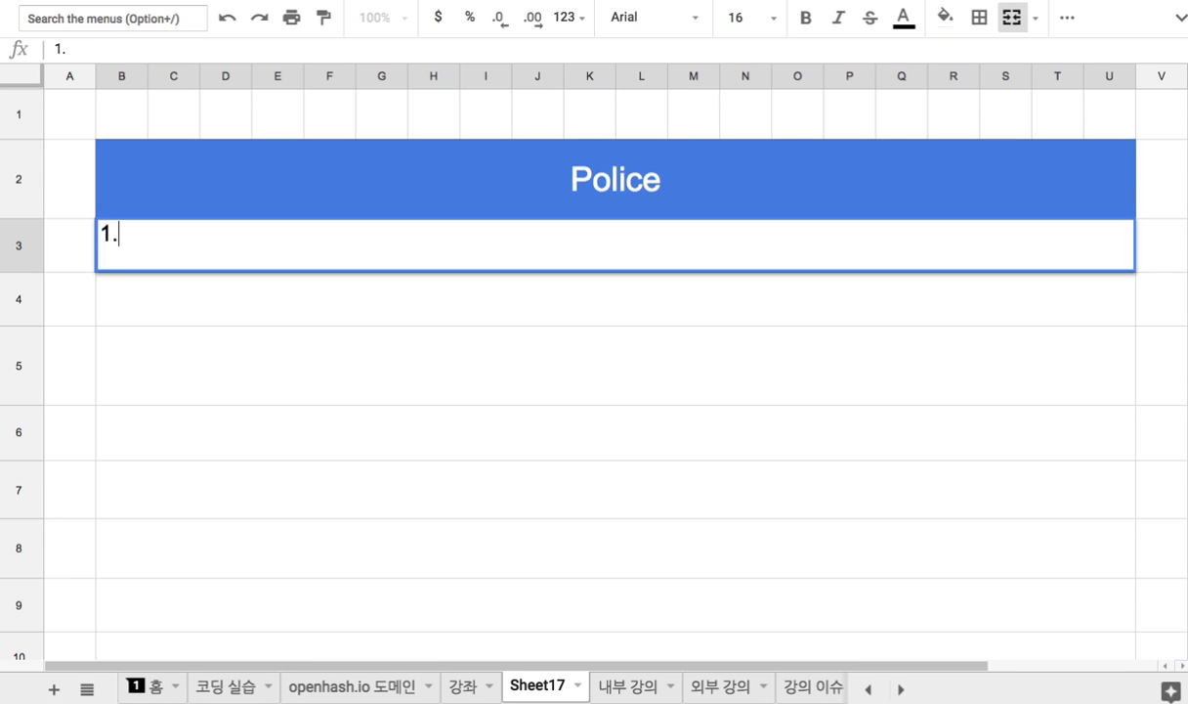
key("BackSpace")
key("BackSpace")
type("교육도시 경")
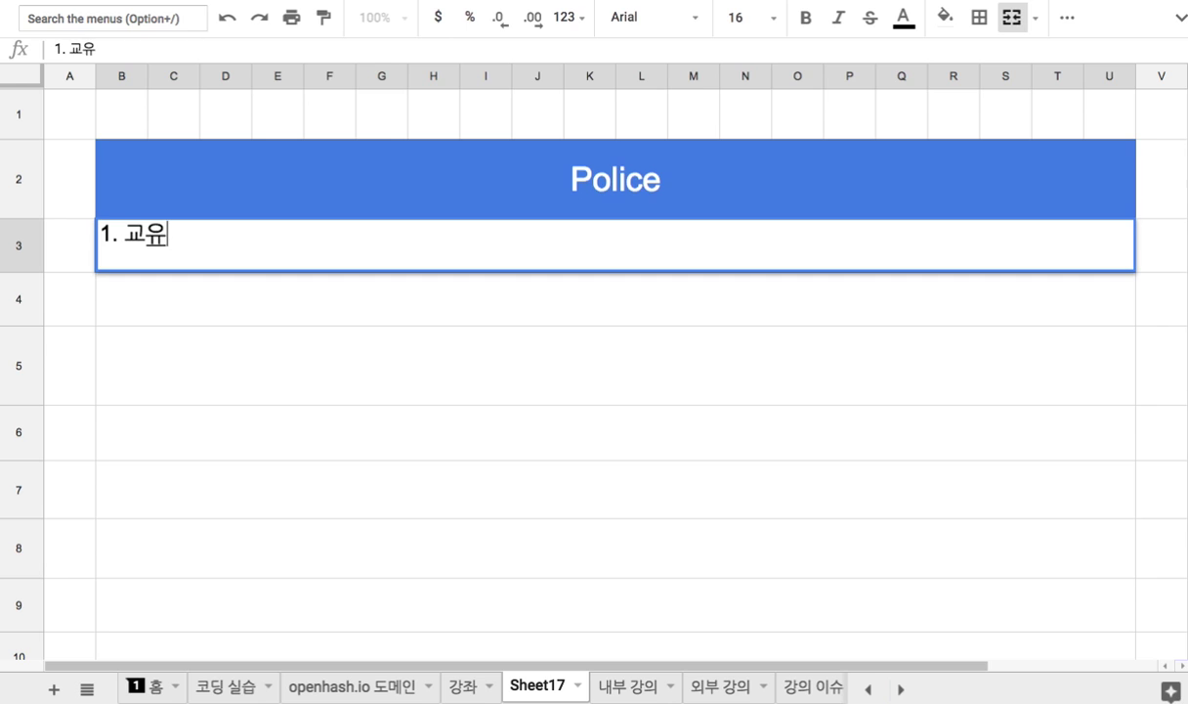
type("찰")
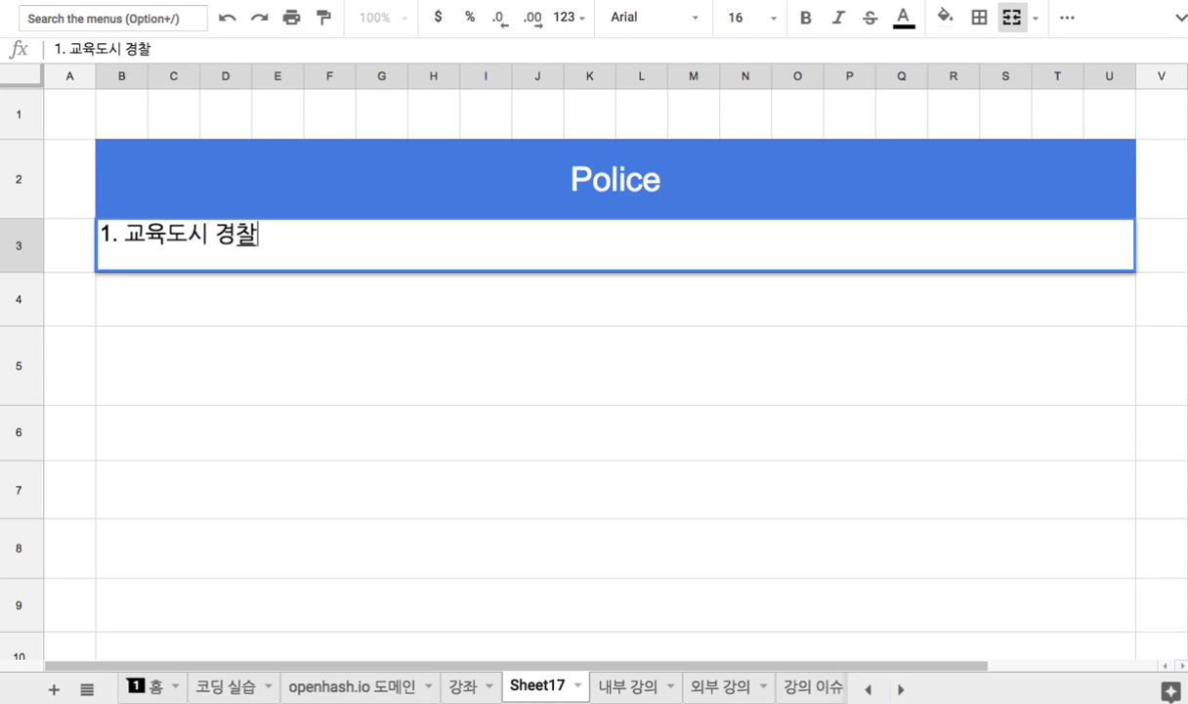
type("청을 코딩")
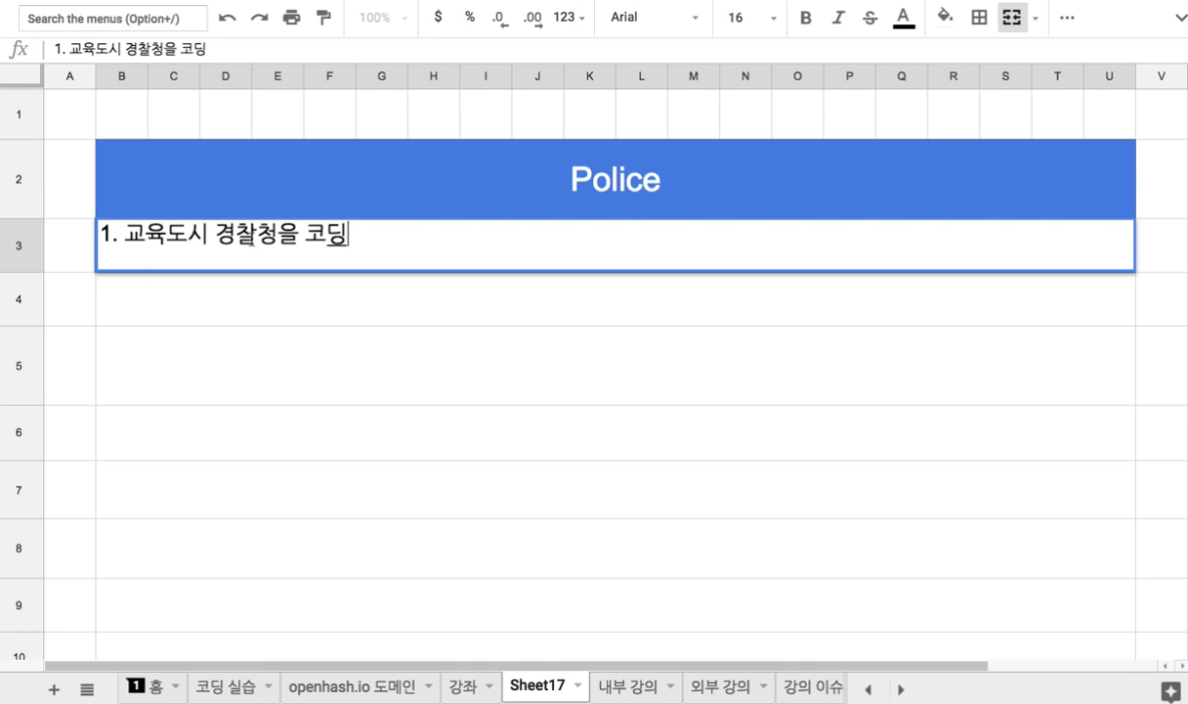
Step: Complete the row 3 note by appending " = 기존 경찰청 업무를 보조하고, 새로운 기술과 가능성을 테스트 목적"
left_click(123, 235)
left_click_drag(214, 234, 347, 235)
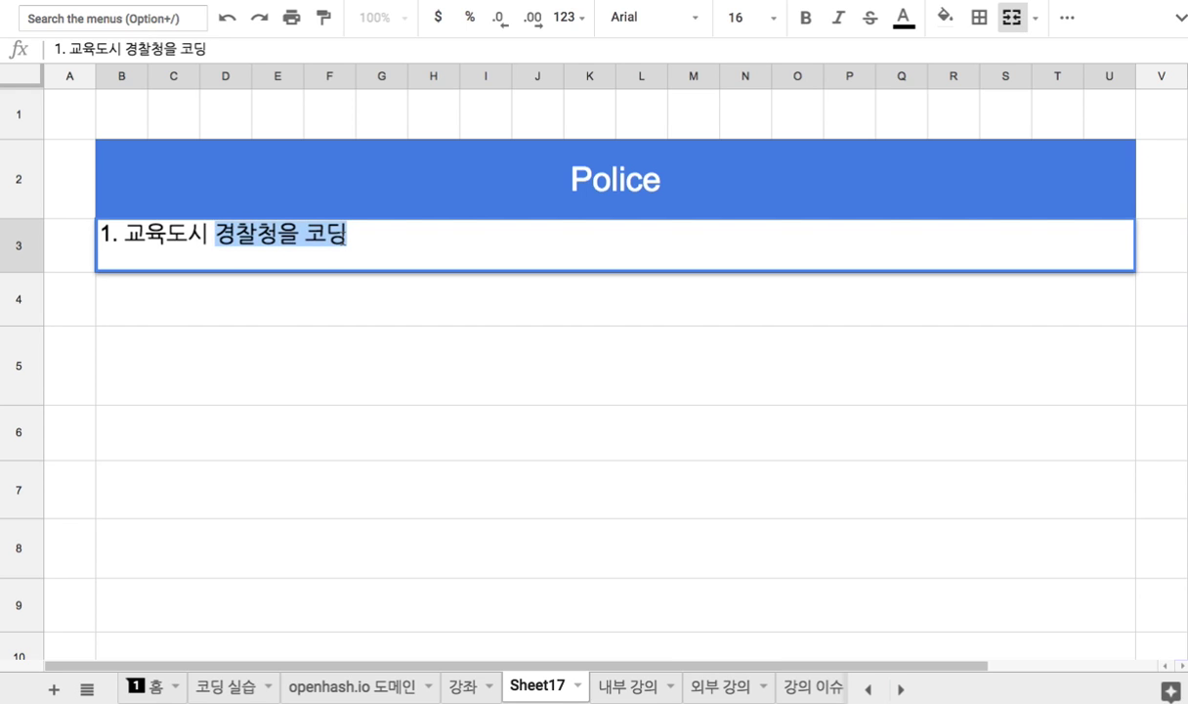
left_click(350, 244)
type("= 기존 경찰청 업무를 보조")
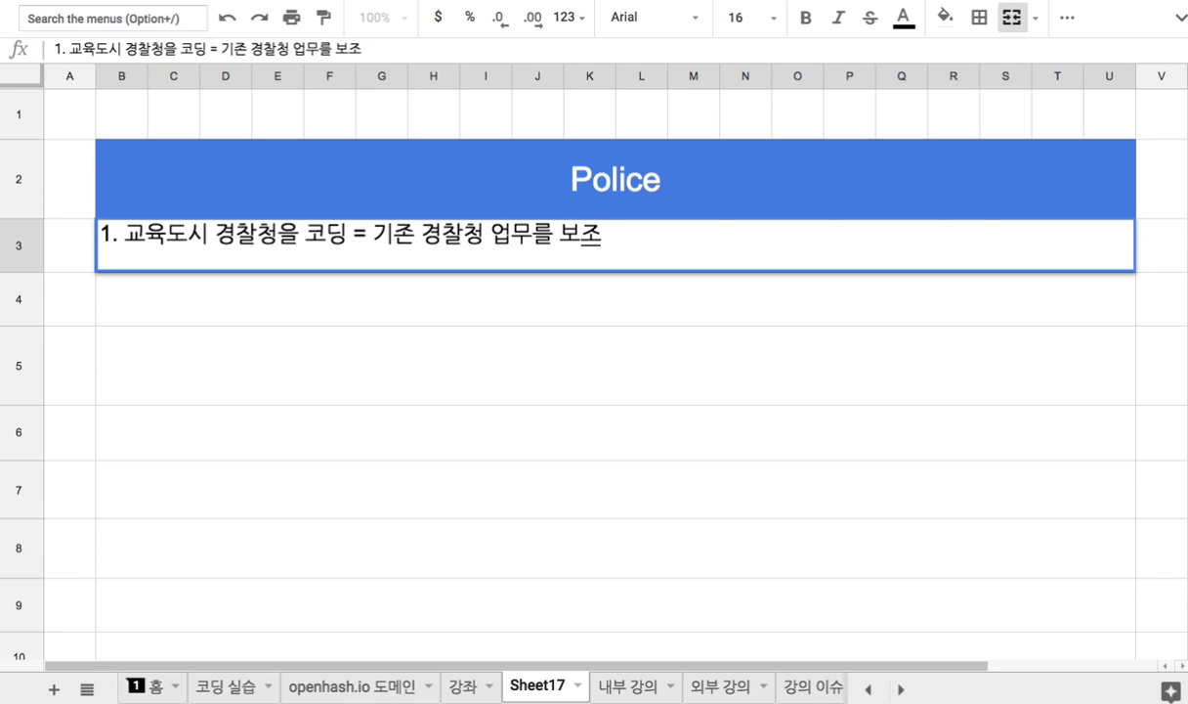
type("하고, 새로운")
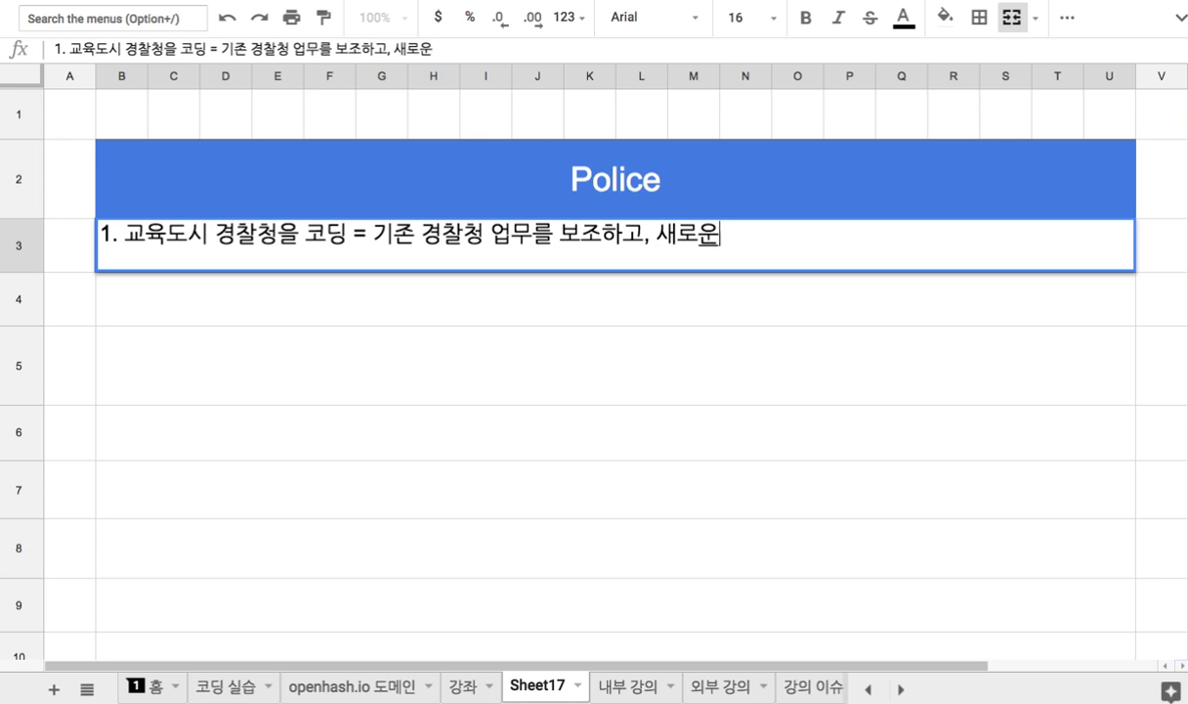
type(" 깃술과 가능")
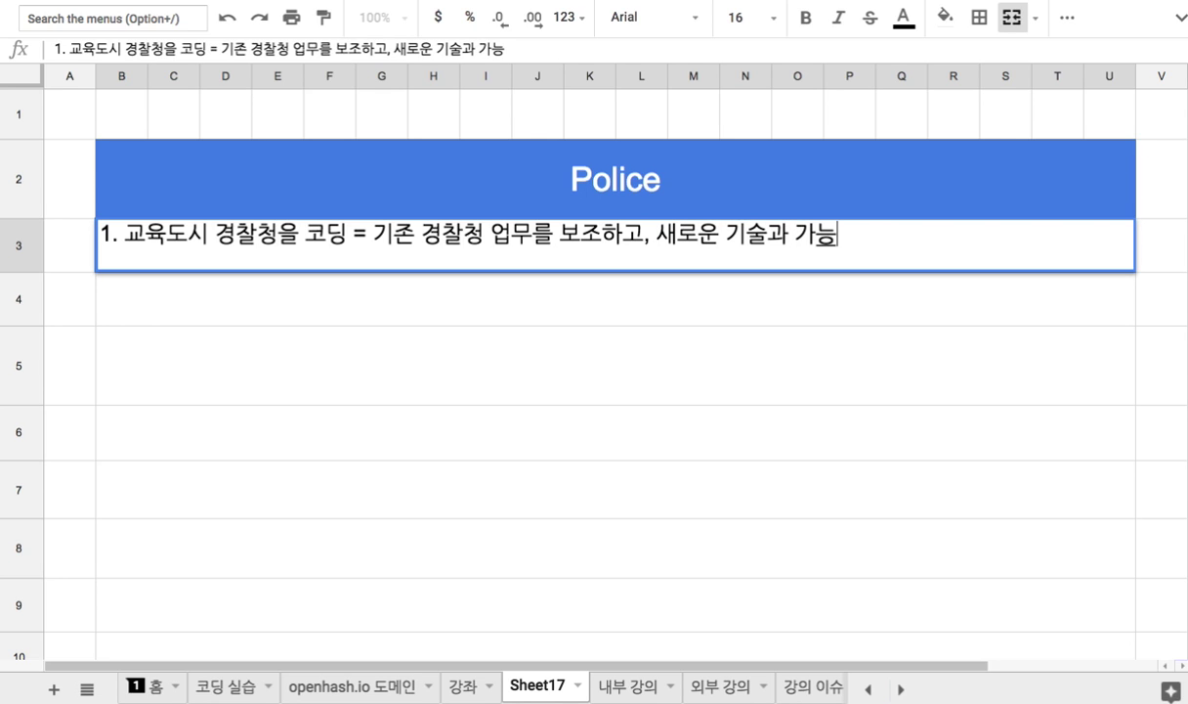
type("성으을 테스트")
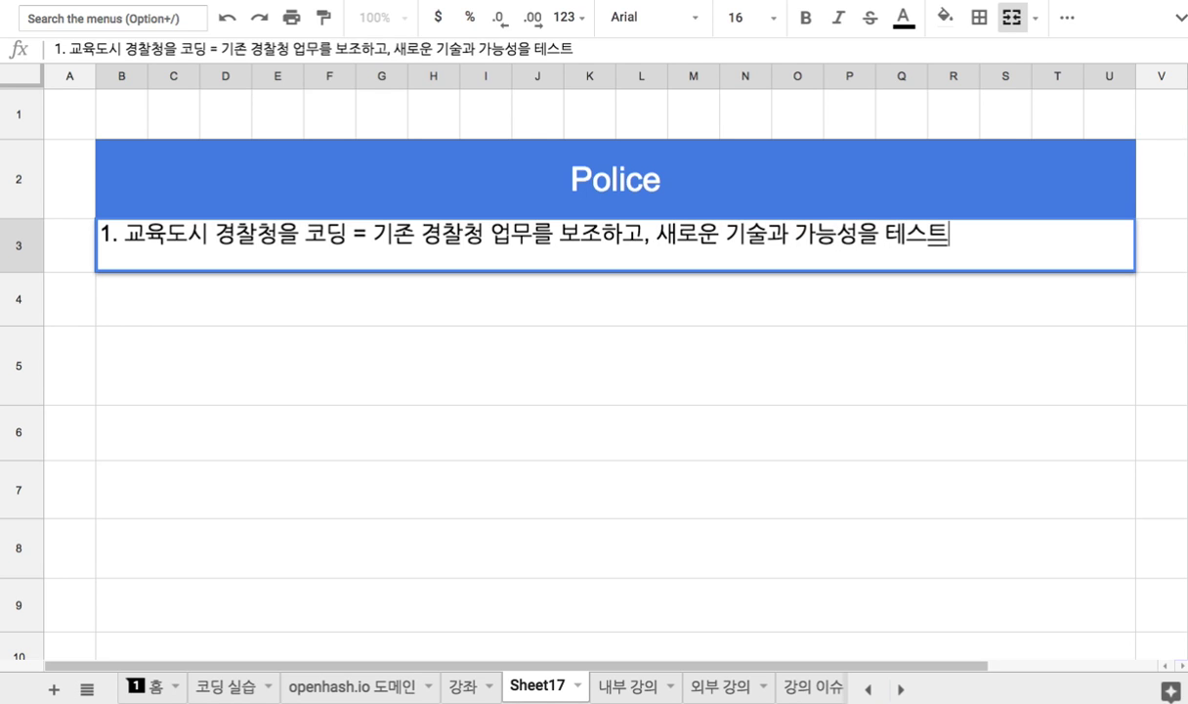
type(" 목적")
key("Return")
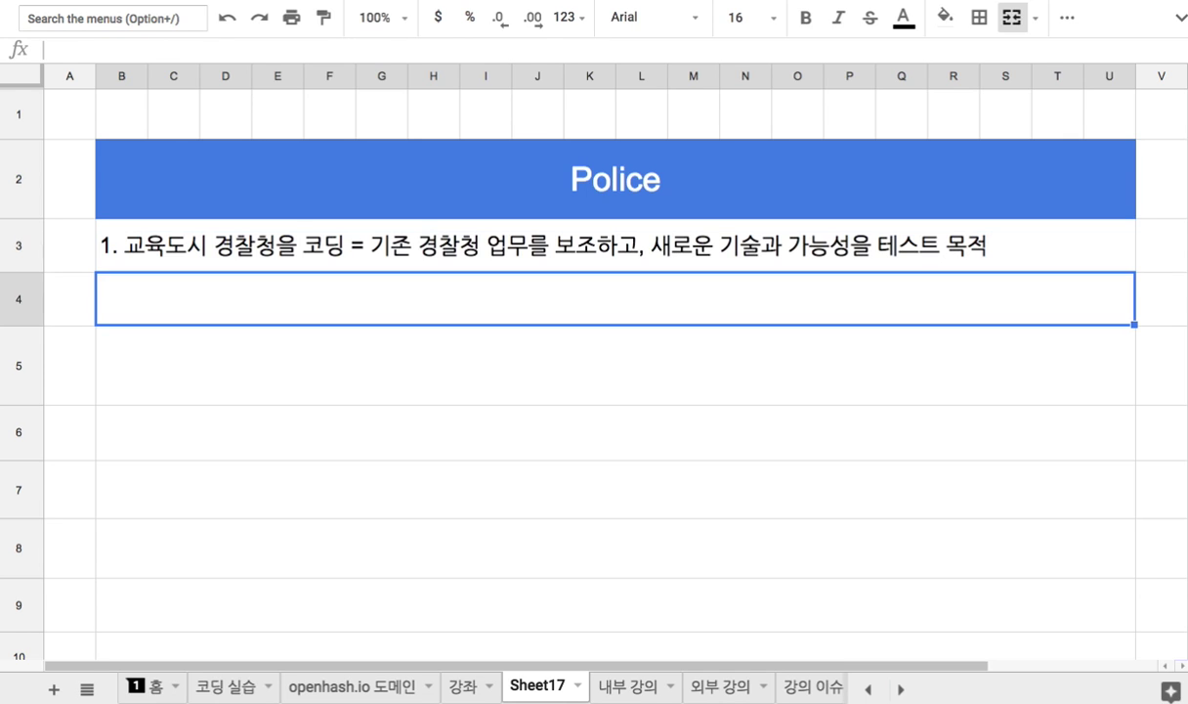
Step: Write "2. 센서 기술 - CCTV, 온도, 습도, 동작, 소리, 빛...." in row 4 as the second note
type("2")
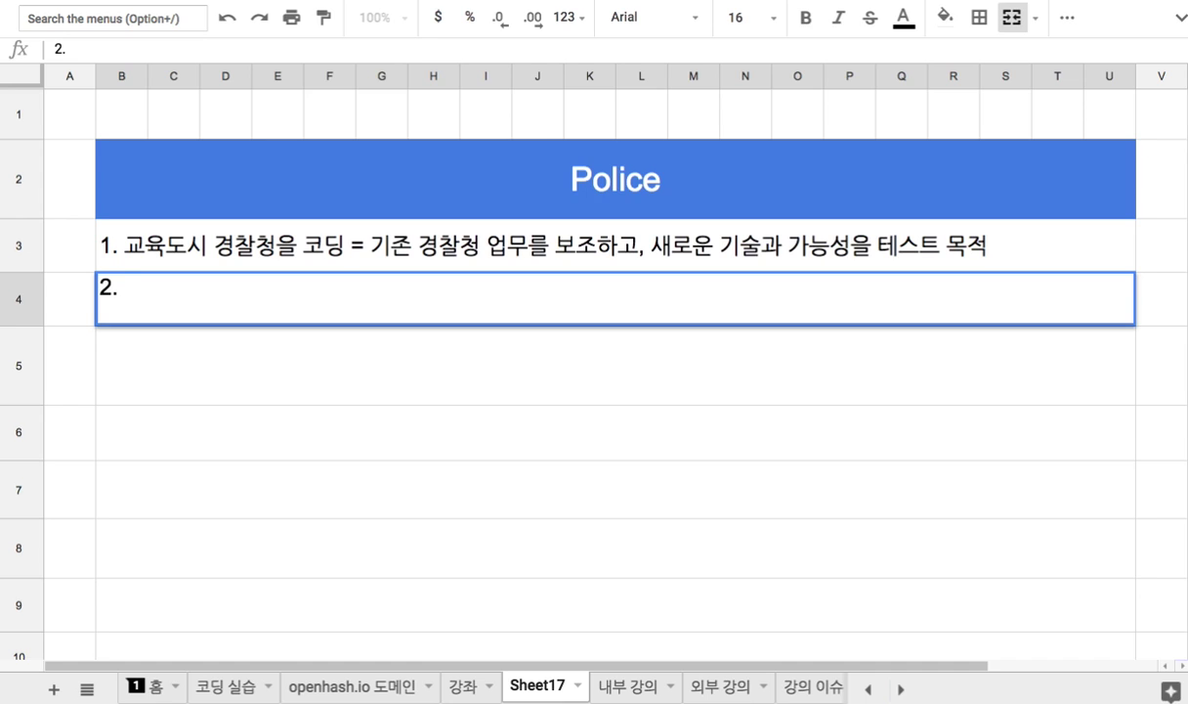
type(". 센서")
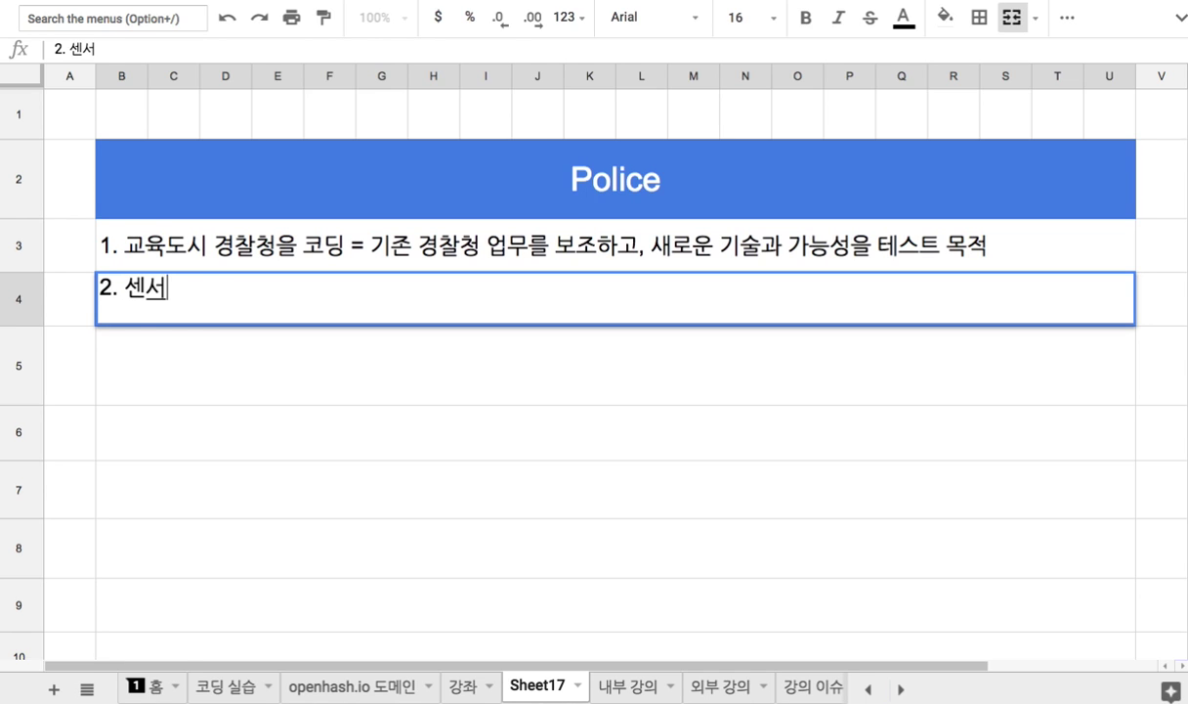
type(" 기술 - CCTV")
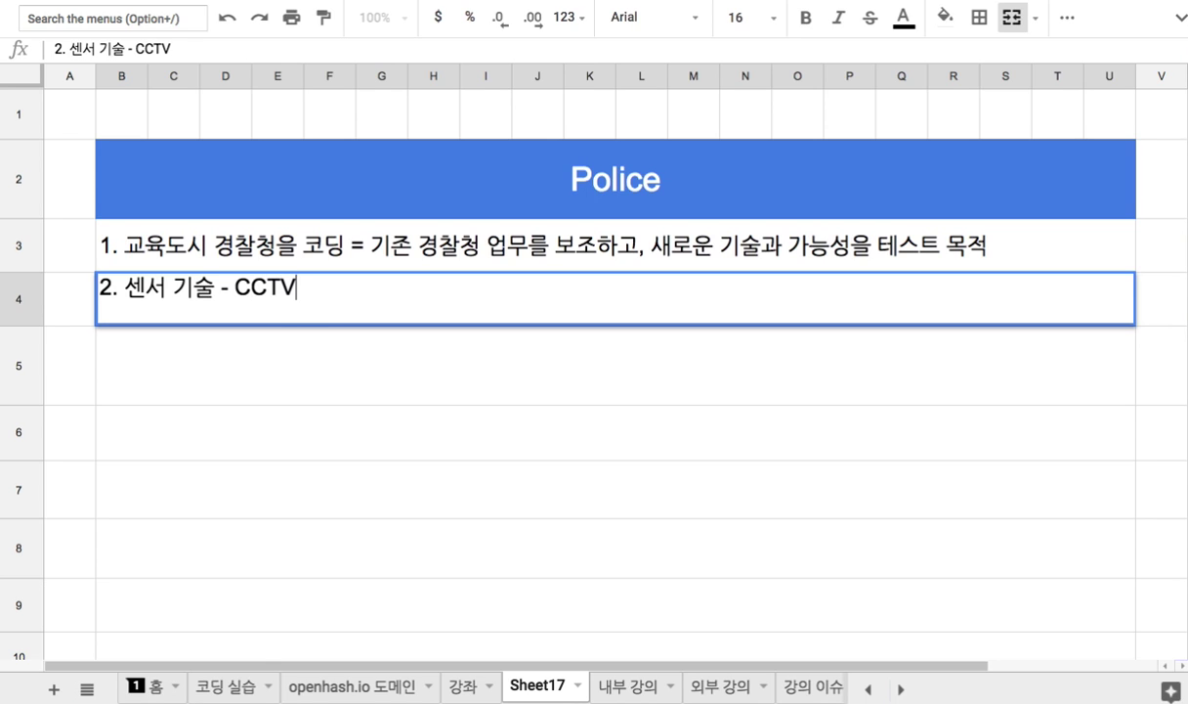
type(", dh")
key("BackSpace")
key("BackSpace")
type("온도,")
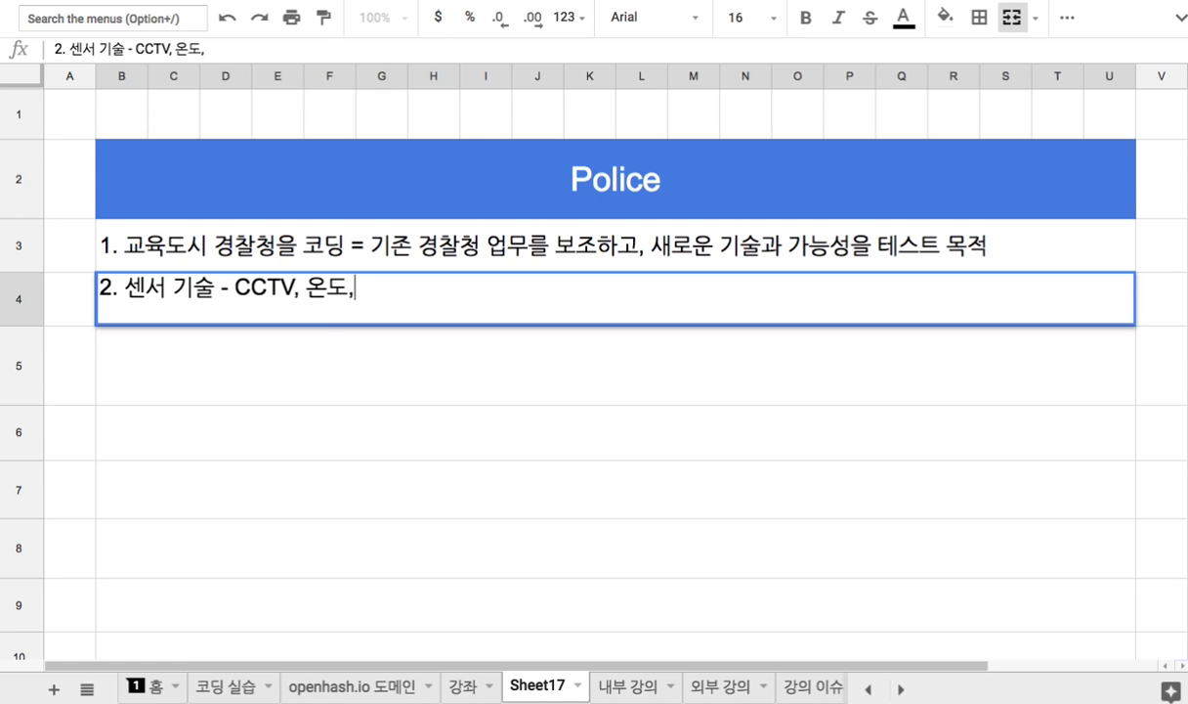
type(" 습도, 동")
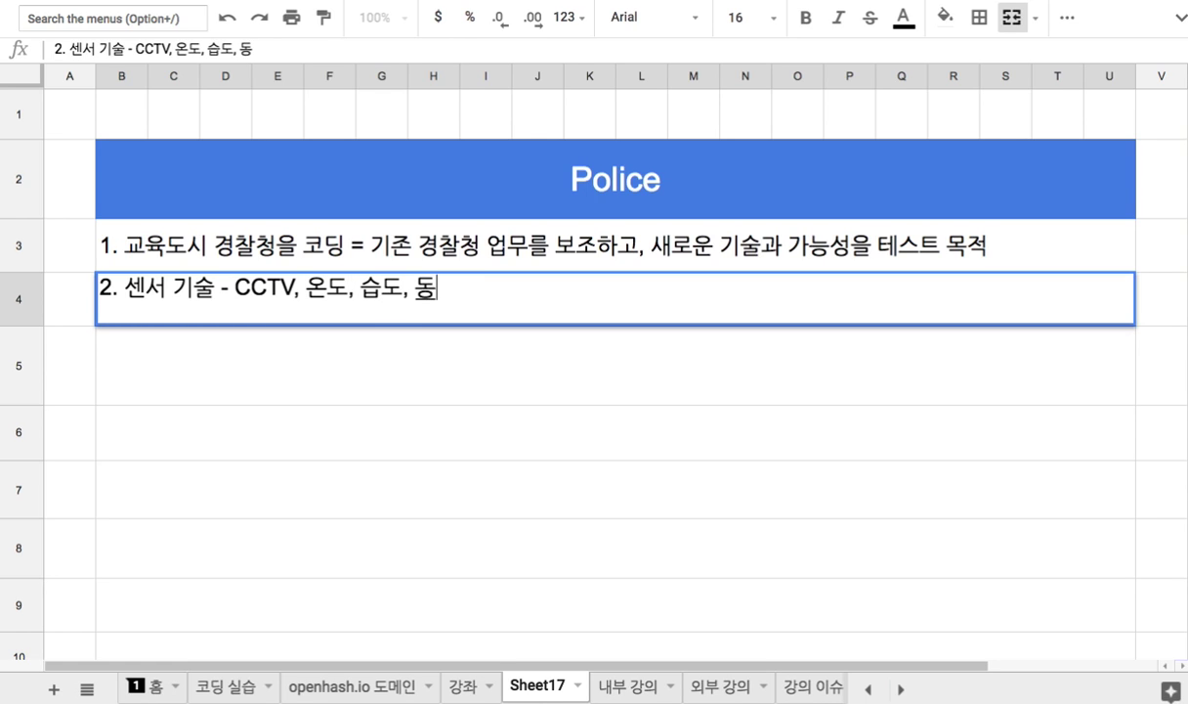
type("작, 소리")
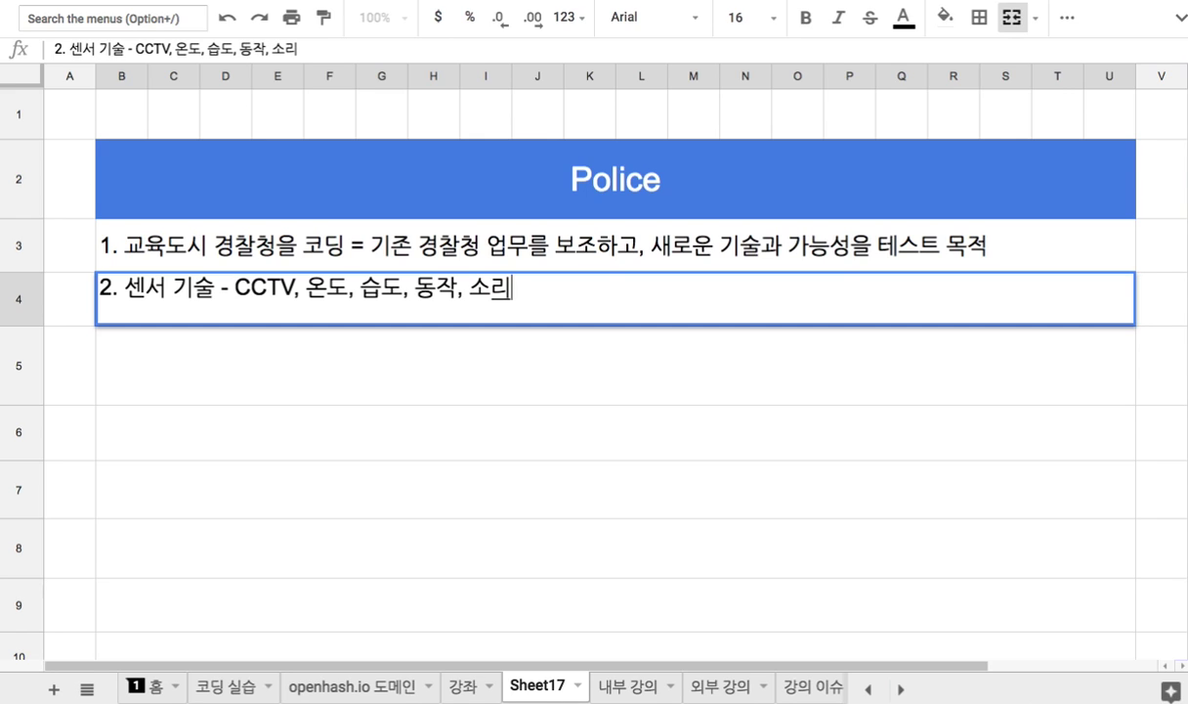
type(", 빛....")
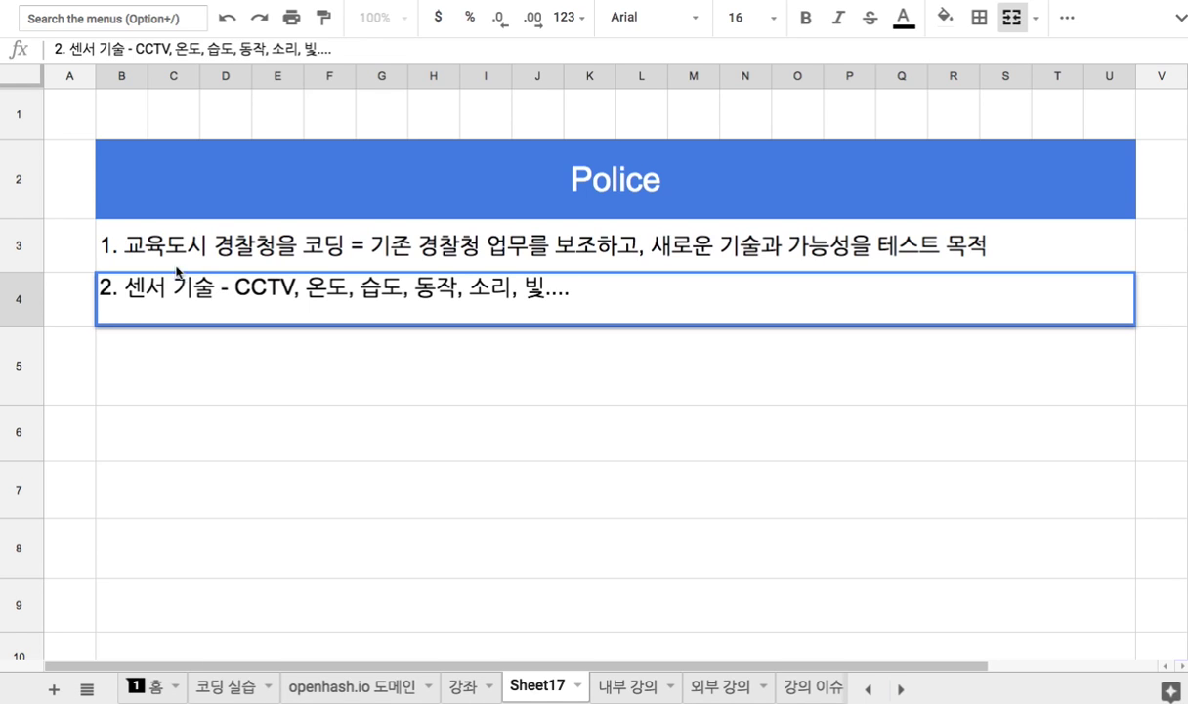
Step: Insert a space in the row 3 note so that "교육도시" reads "교육 도시"
double_click(148, 245)
left_click(123, 235)
left_click_drag(125, 234, 205, 234)
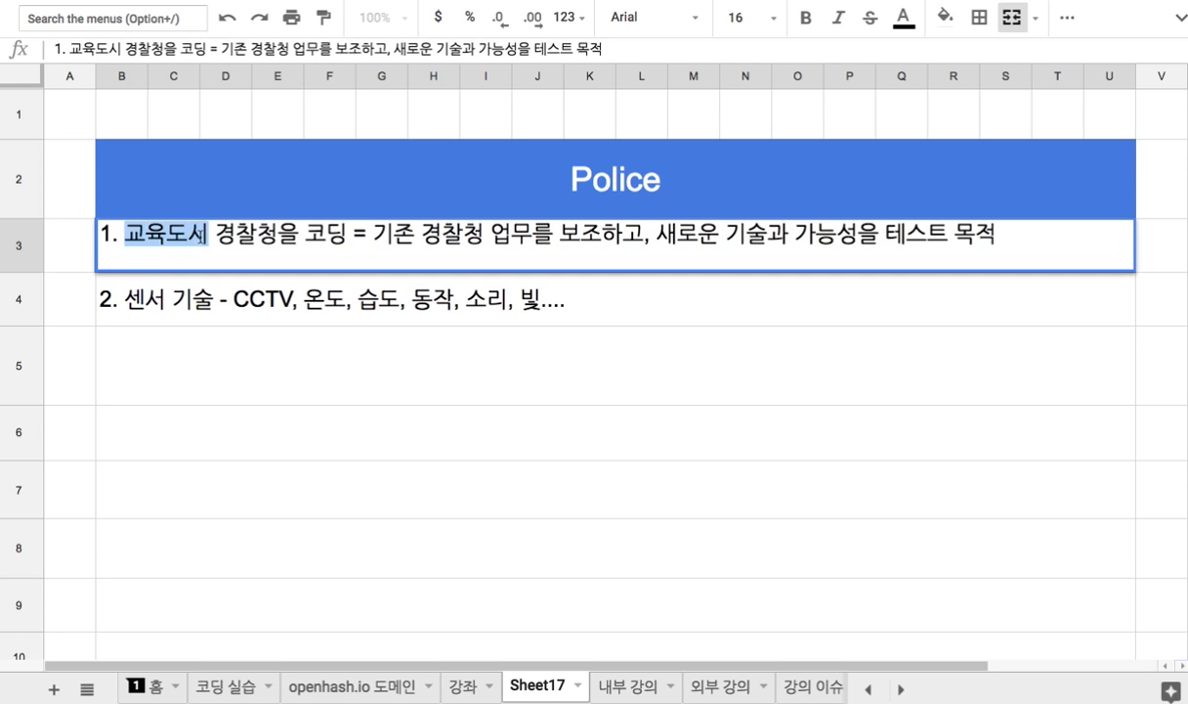
left_click(162, 233)
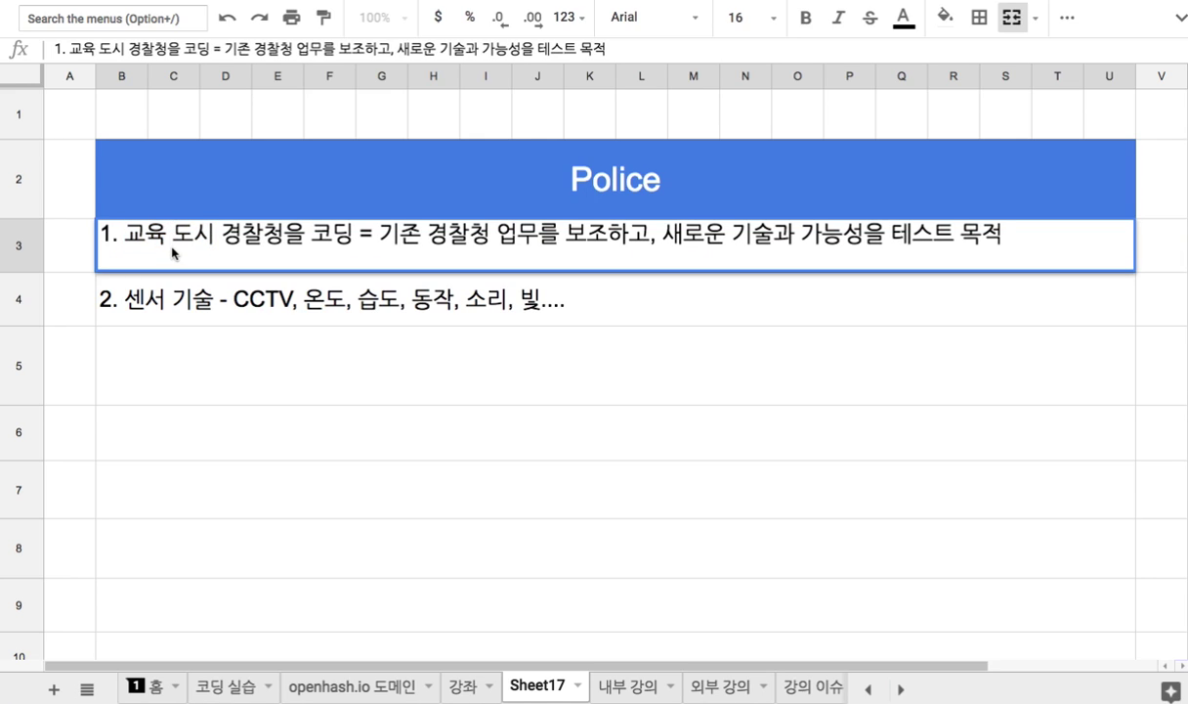
left_click_drag(122, 234, 205, 233)
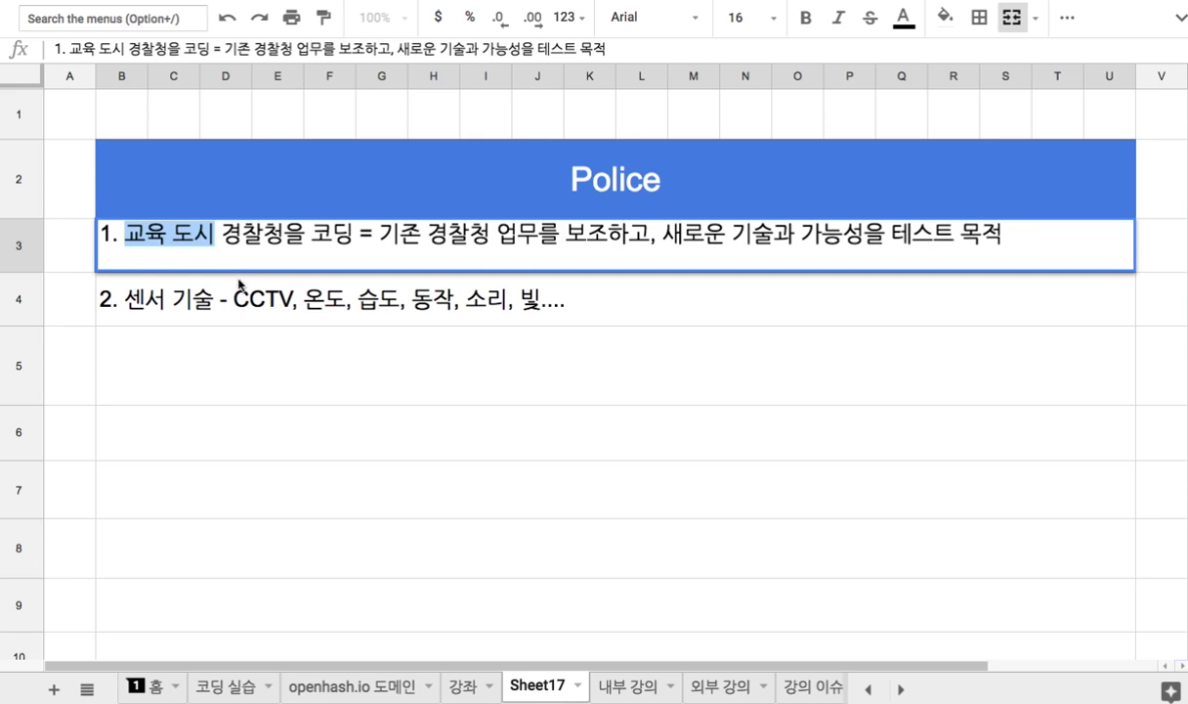
left_click(168, 242)
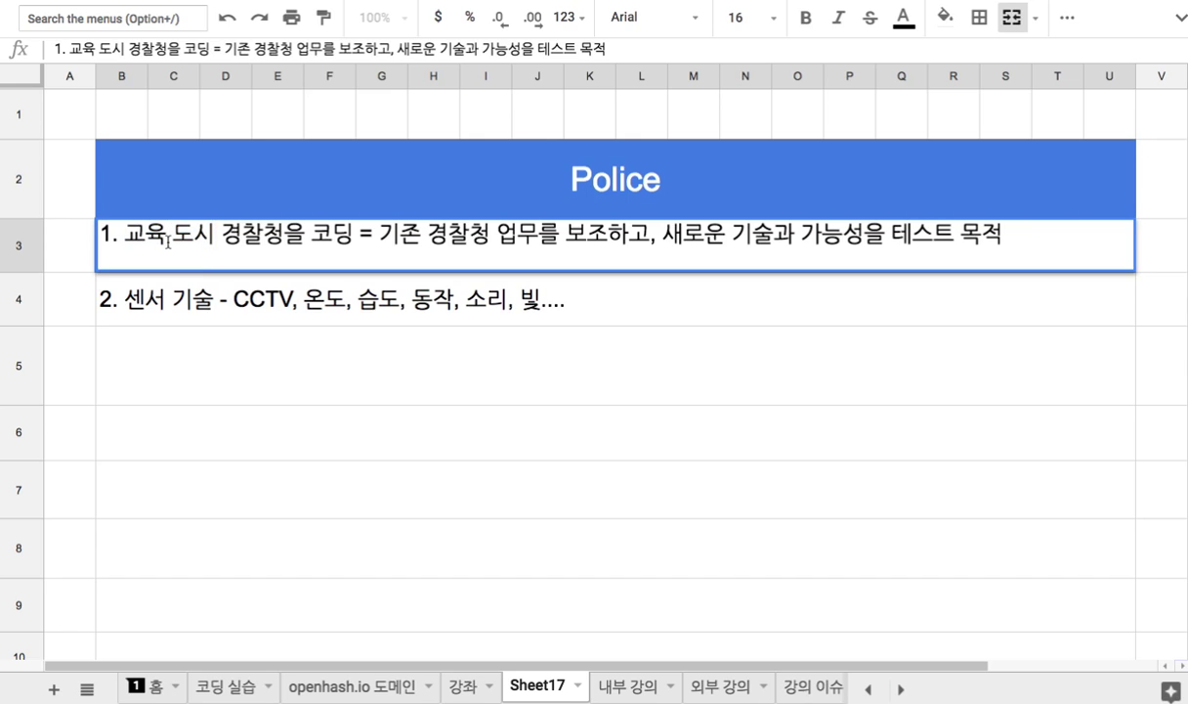
left_click_drag(125, 234, 212, 234)
left_click(257, 332)
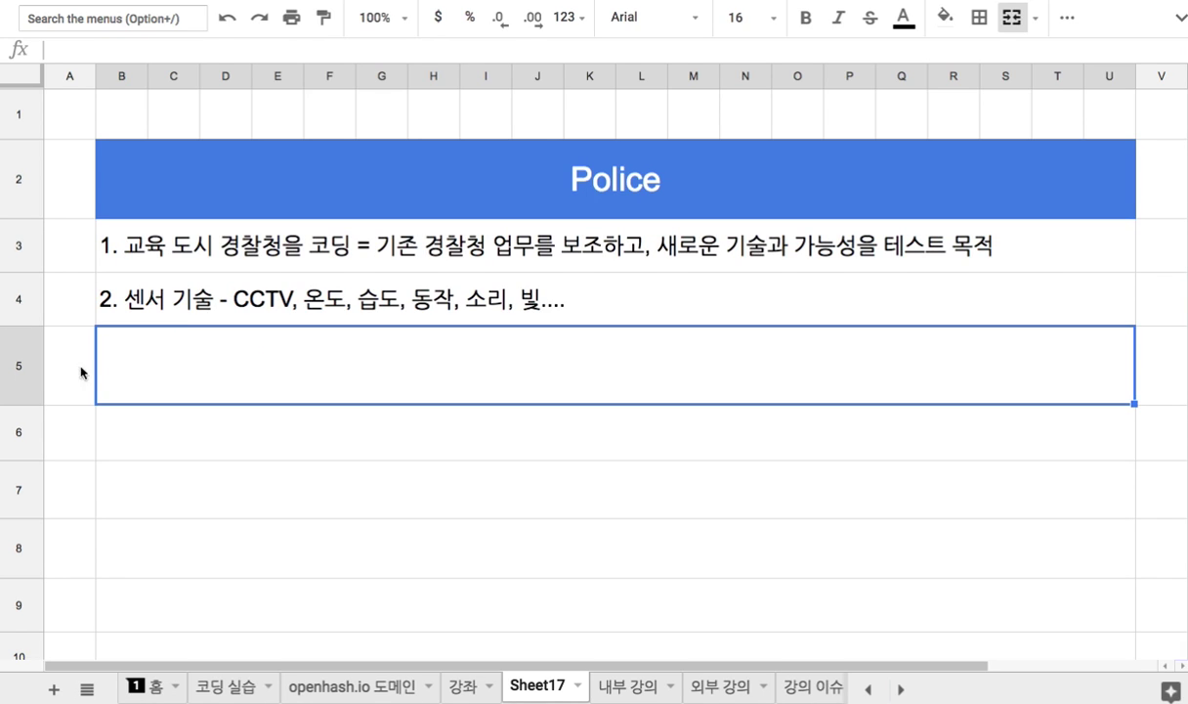
Step: Resize rows 5 to 11 to one uniform height, slightly smaller than that of row 4
left_click(22, 344)
scroll(25, 365, "down", 3)
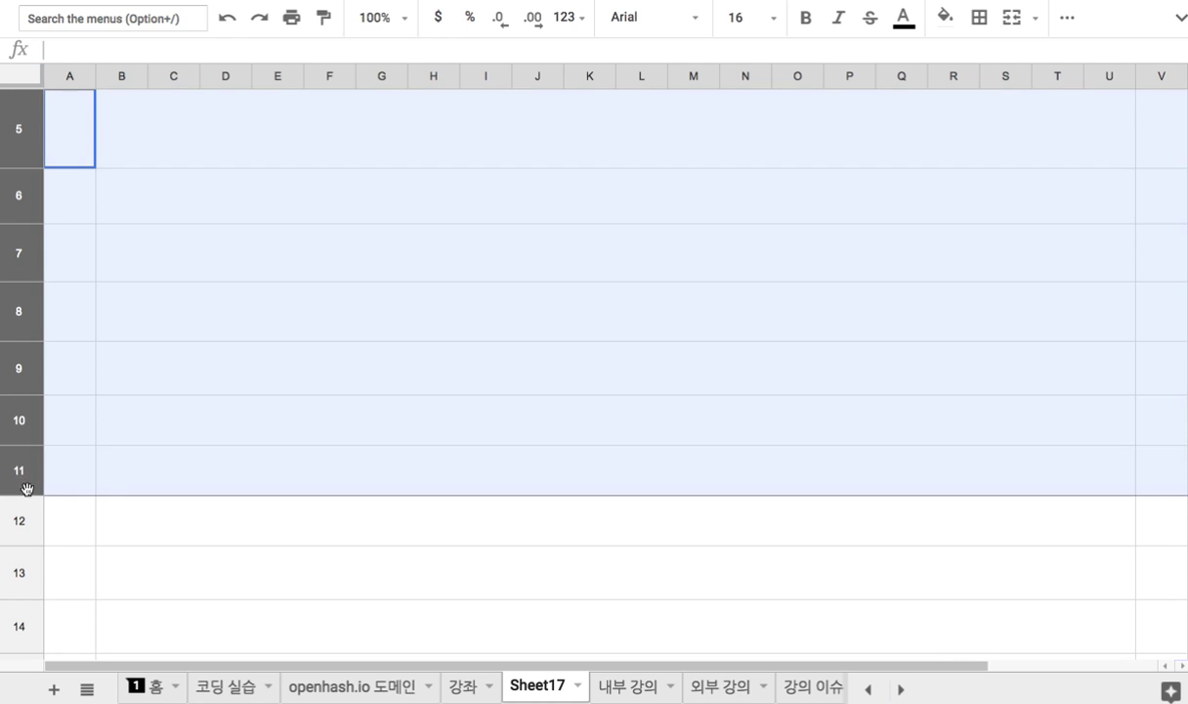
left_click(25, 457, "shift")
left_click_drag(25, 492, 26, 493)
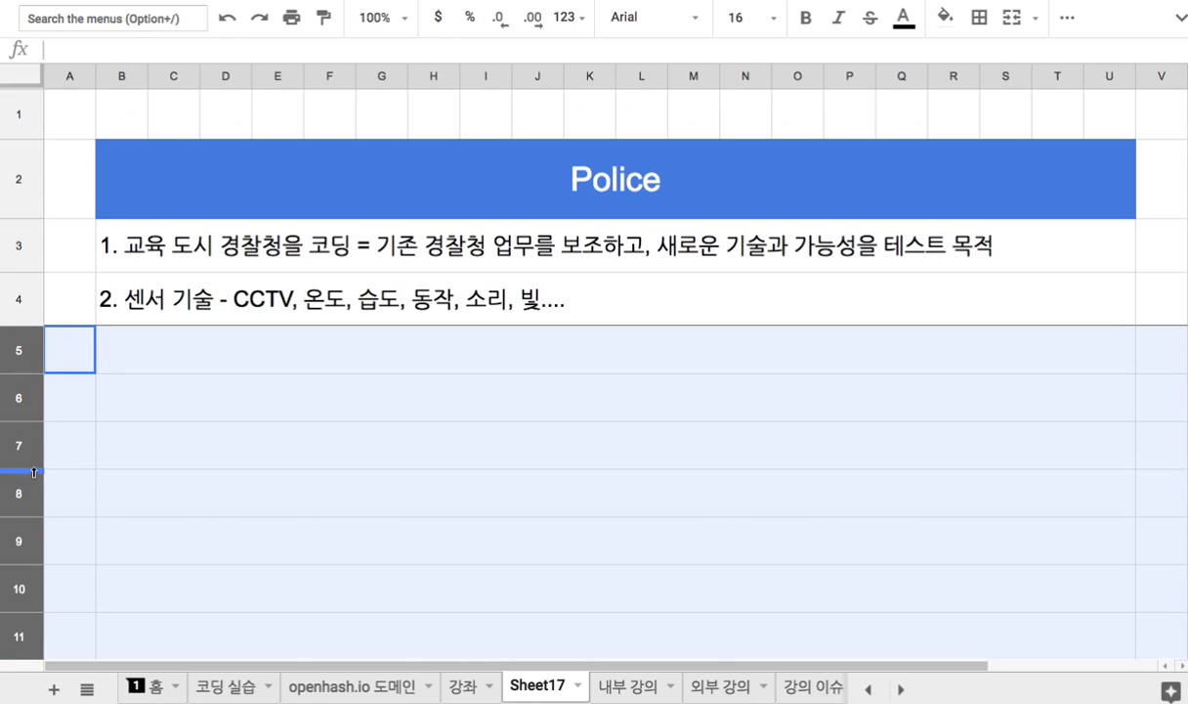
Step: Write "3. 센서 정보를 취합 => 유의미한 2차 데이터를 산출" in row 5 as the third note
left_click(149, 355)
type("3.")
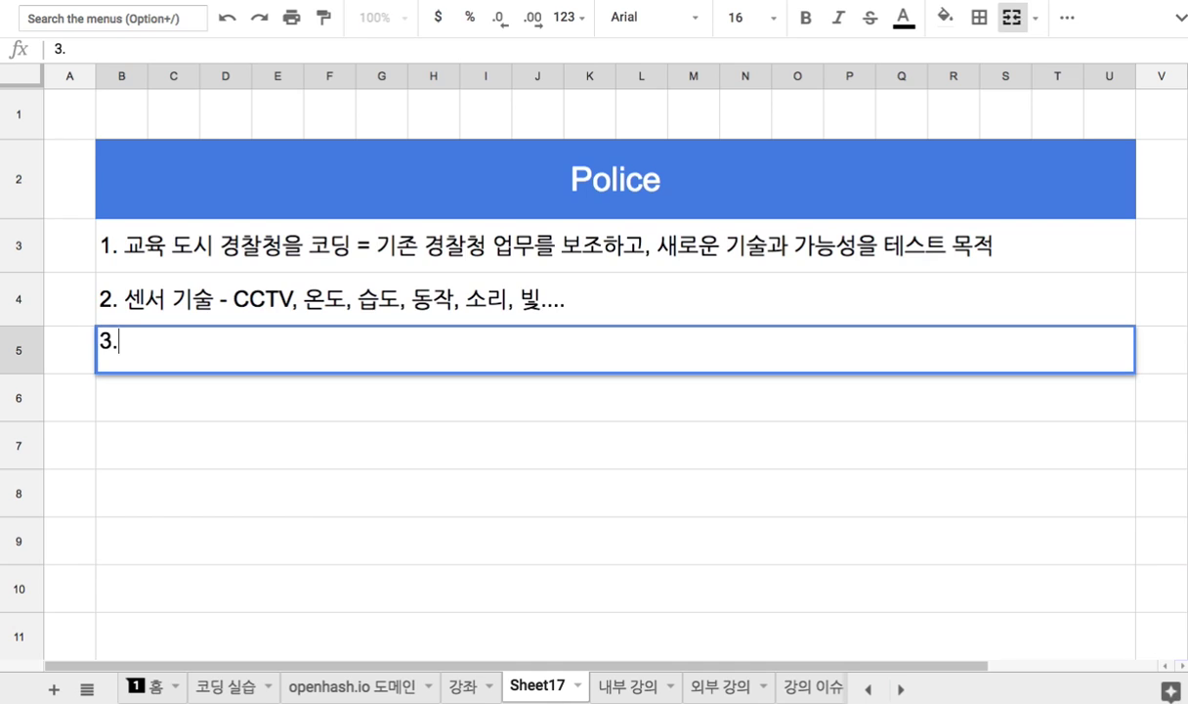
type(" 센서")
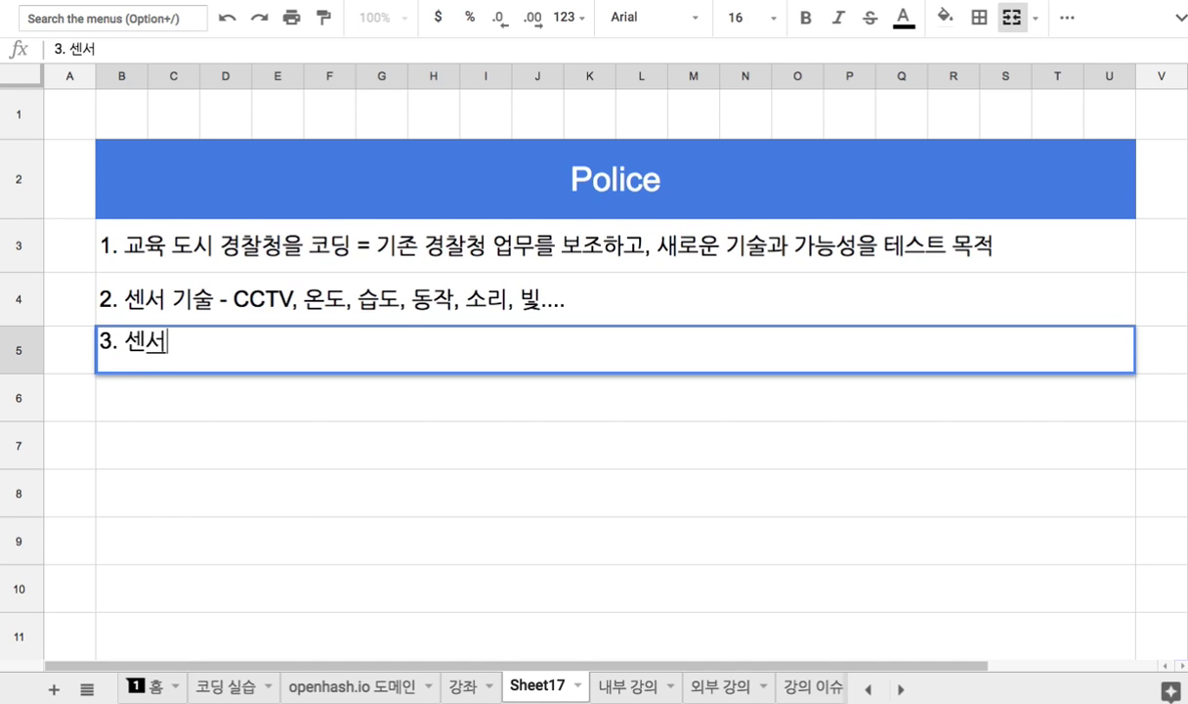
type(" 정ㅂ보를 취")
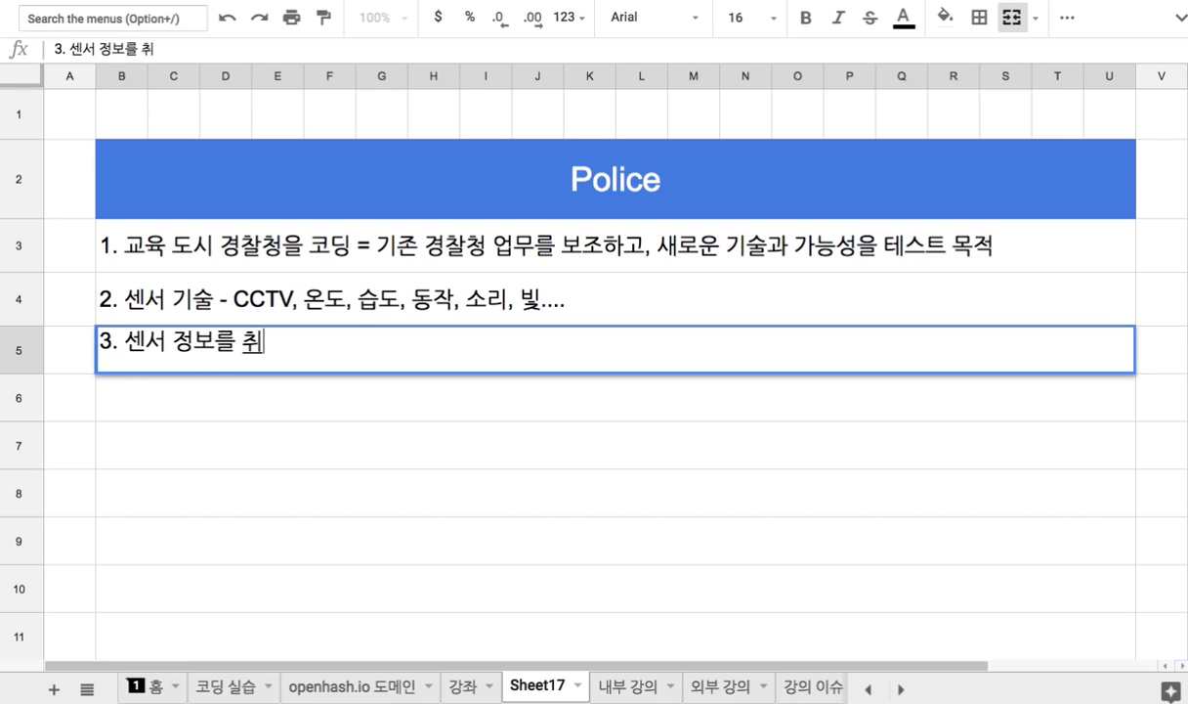
type("합 =>")
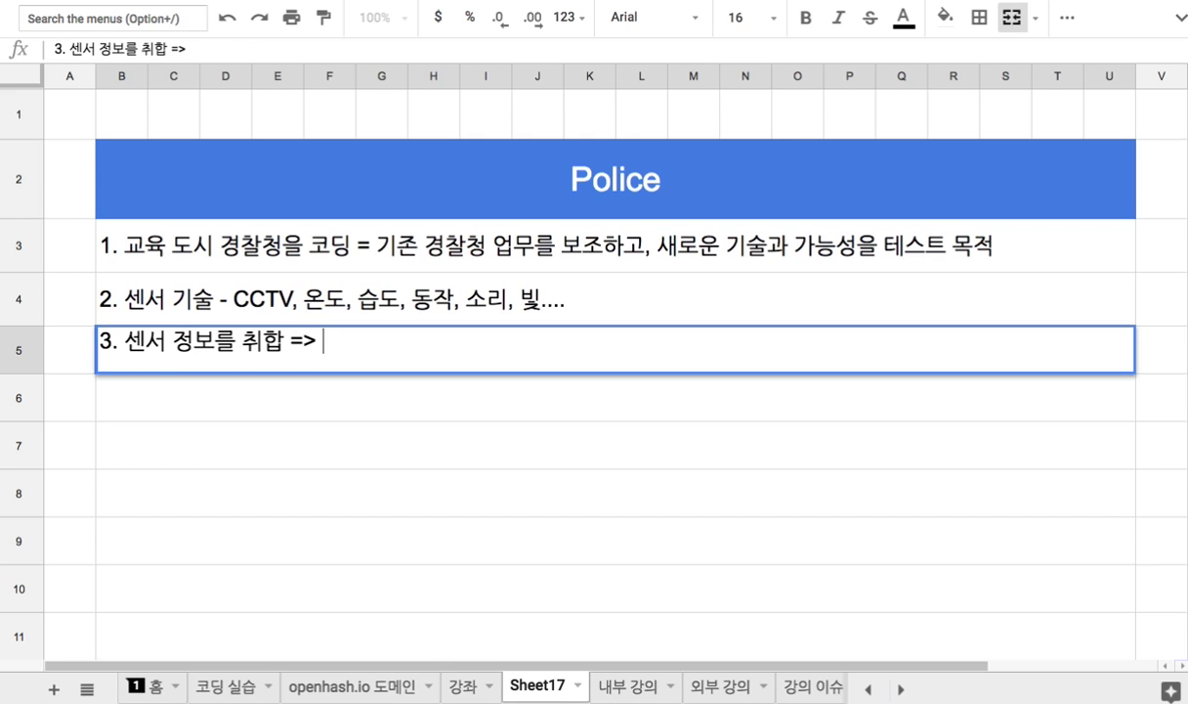
type(" 유의미")
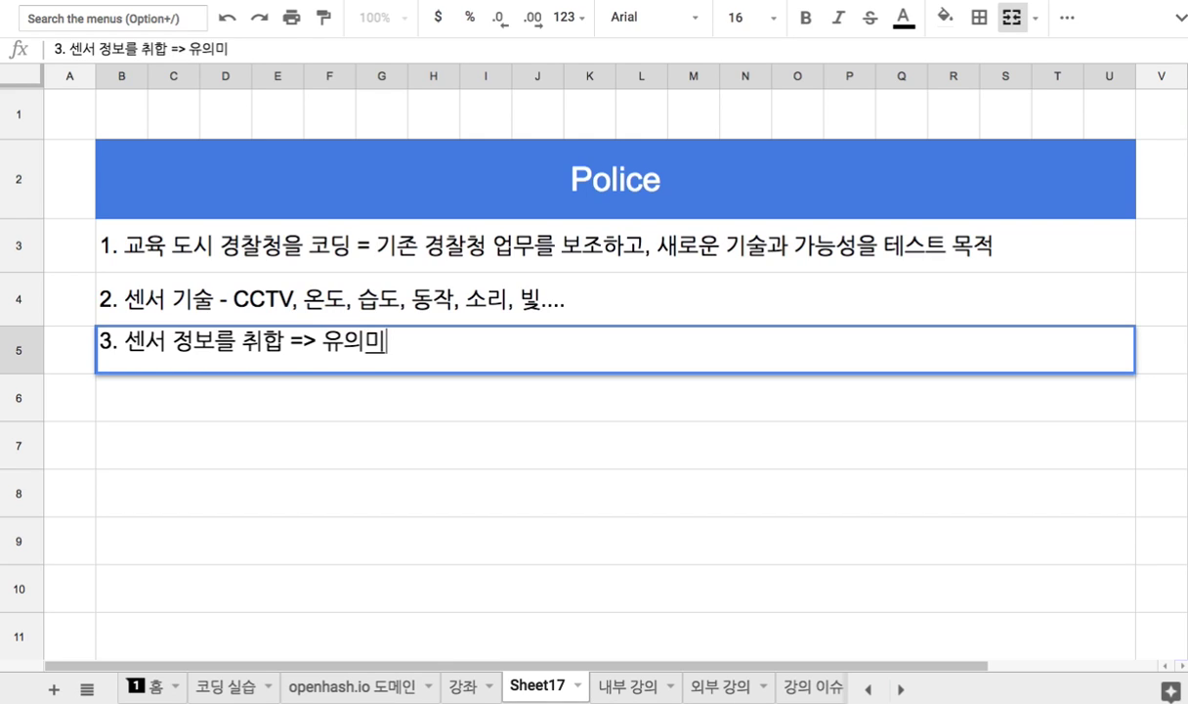
type("한 2ㅊ차 데이터를 산출")
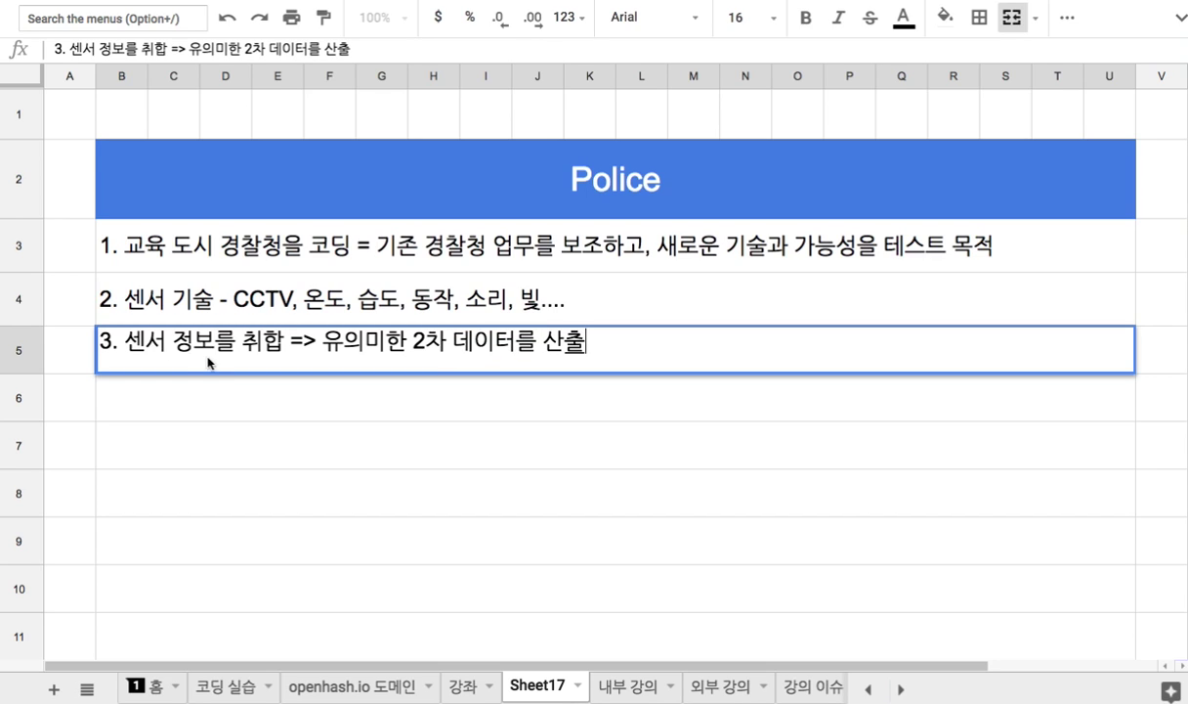
Step: Insert "범죄와 관련한" before "유의미한" in the row 5 note
left_click(506, 344)
left_click(333, 347)
type("범죄오")
type("ㅏ 관련한")
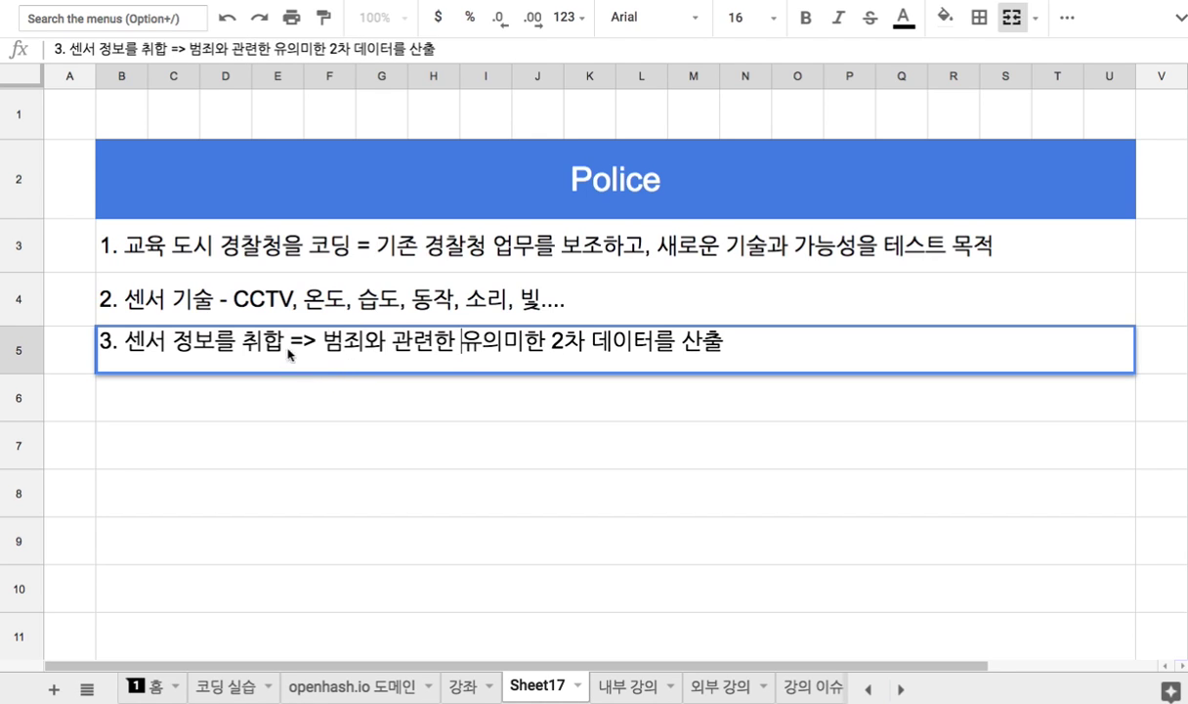
left_click(523, 205)
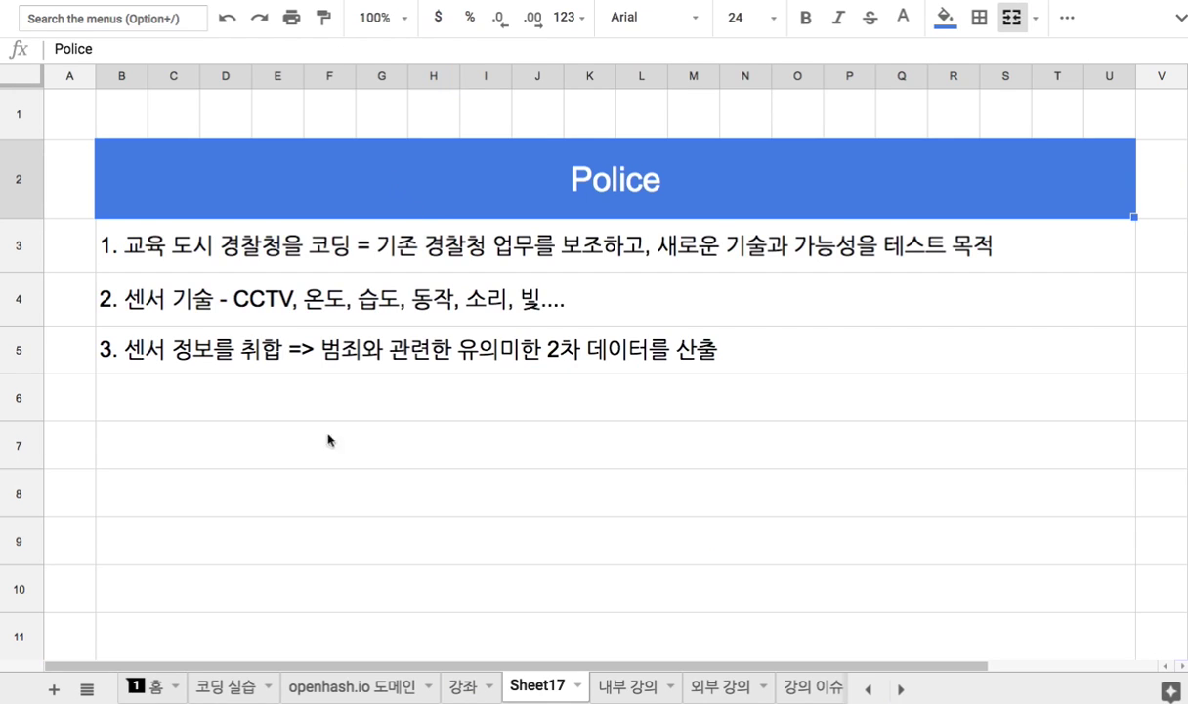
Step: Write "4. Market - 돈이 오가는 과정에서 범죄 관련 데이터를 수집" in row 6 as the fourth note
left_click(275, 404)
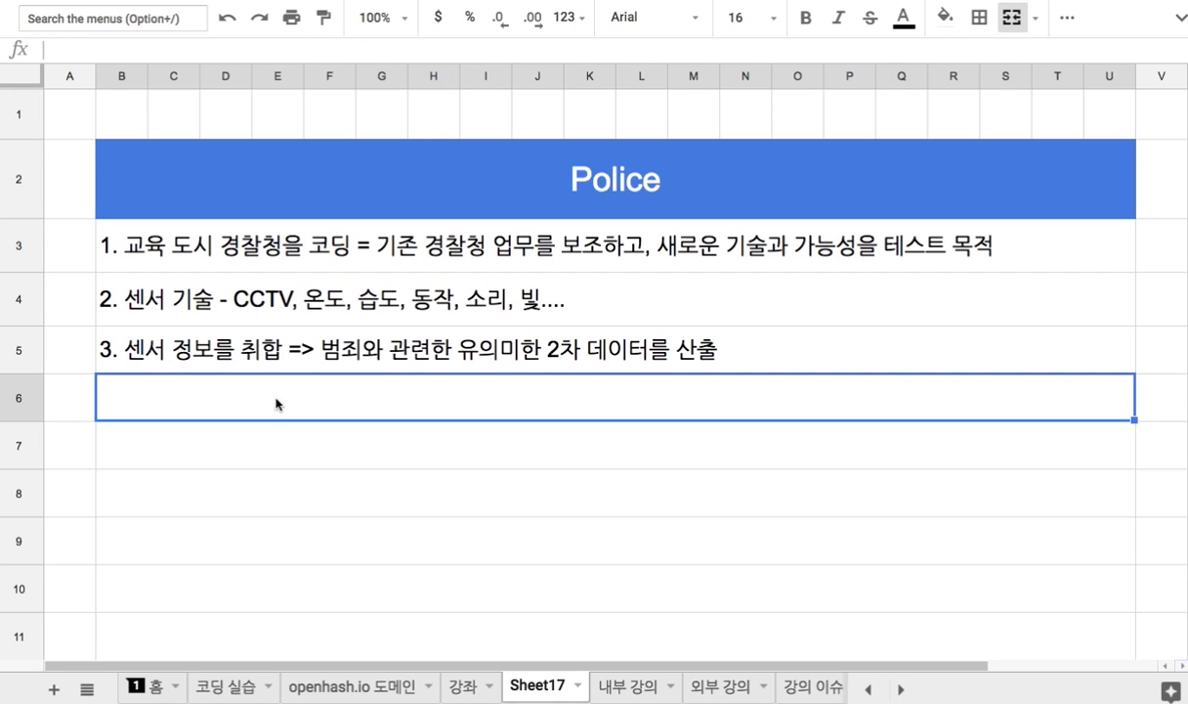
type("4.")
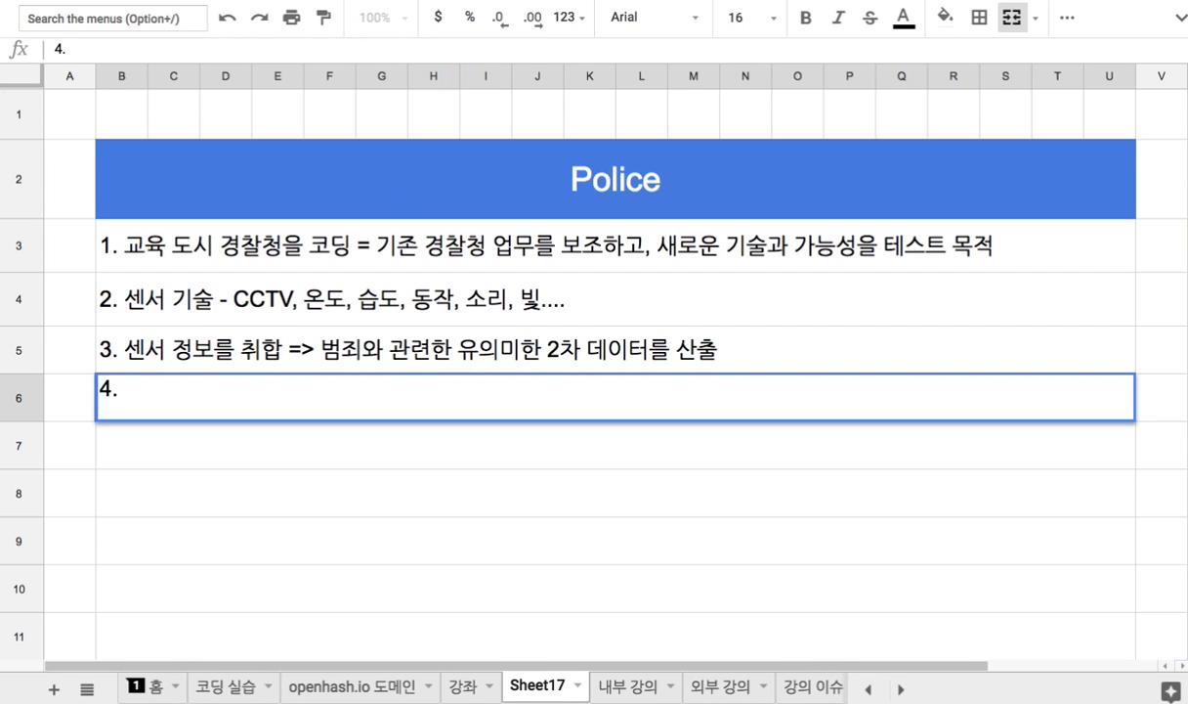
type(" Market")
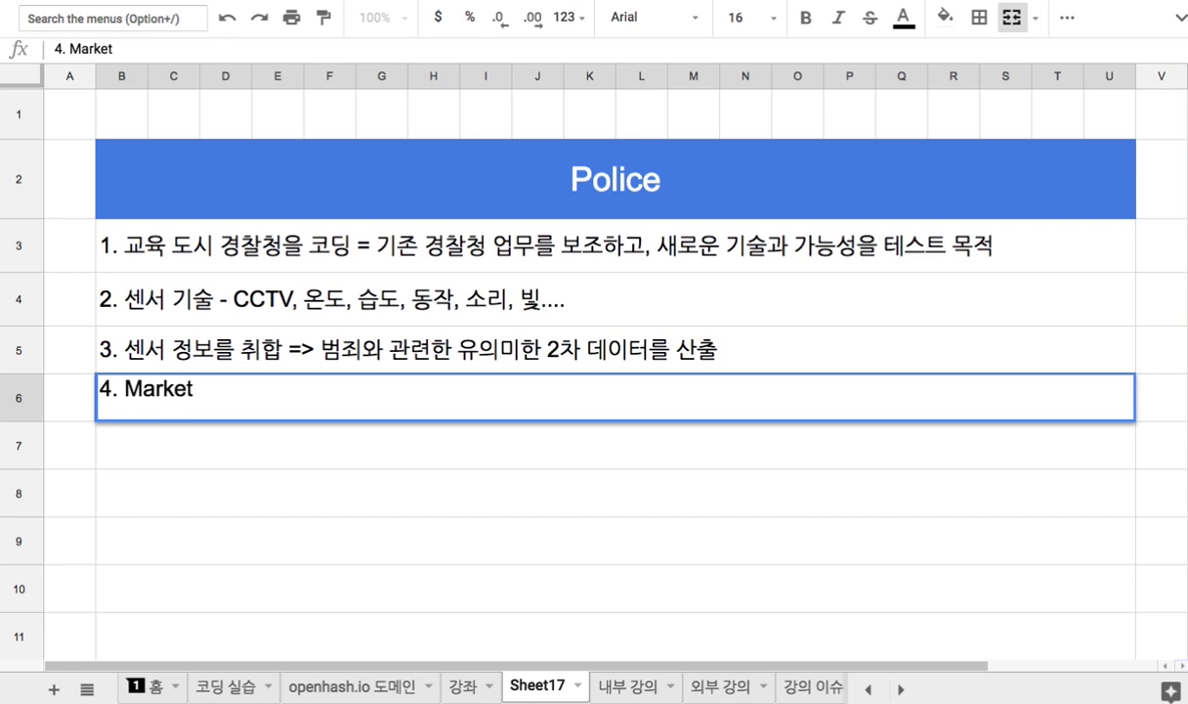
type("=")
key("BackSpace")
type("- 돈이 오")
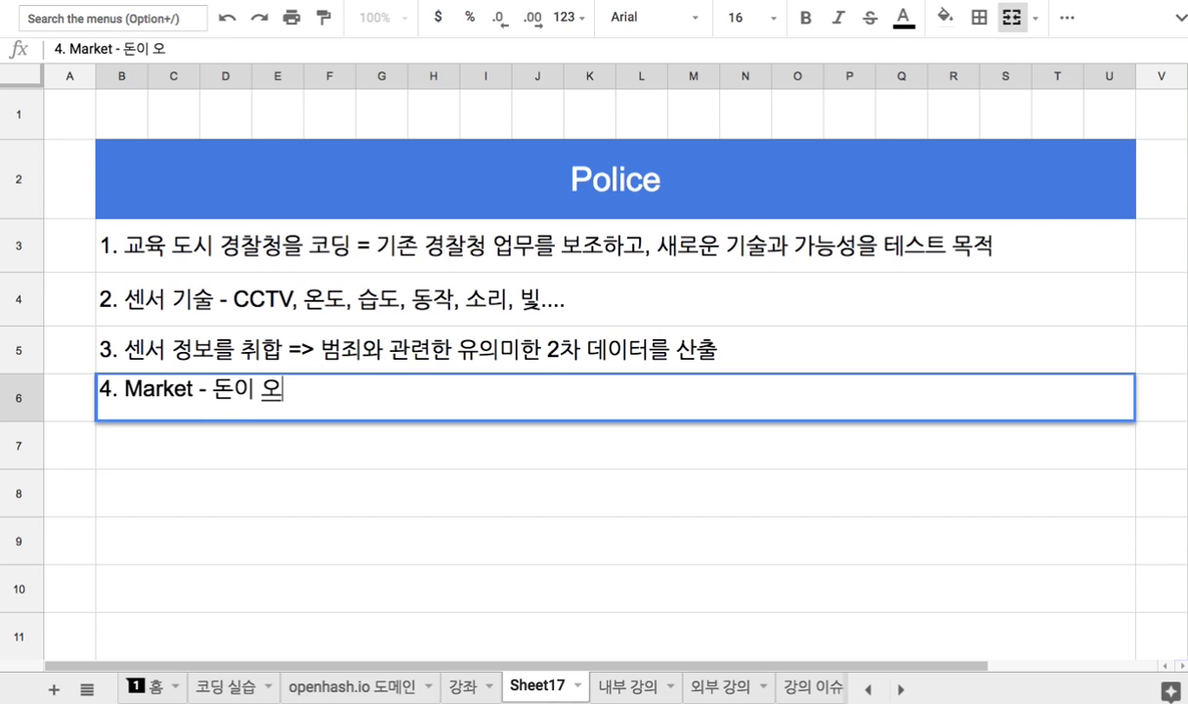
type("가는 과정에서 범오")
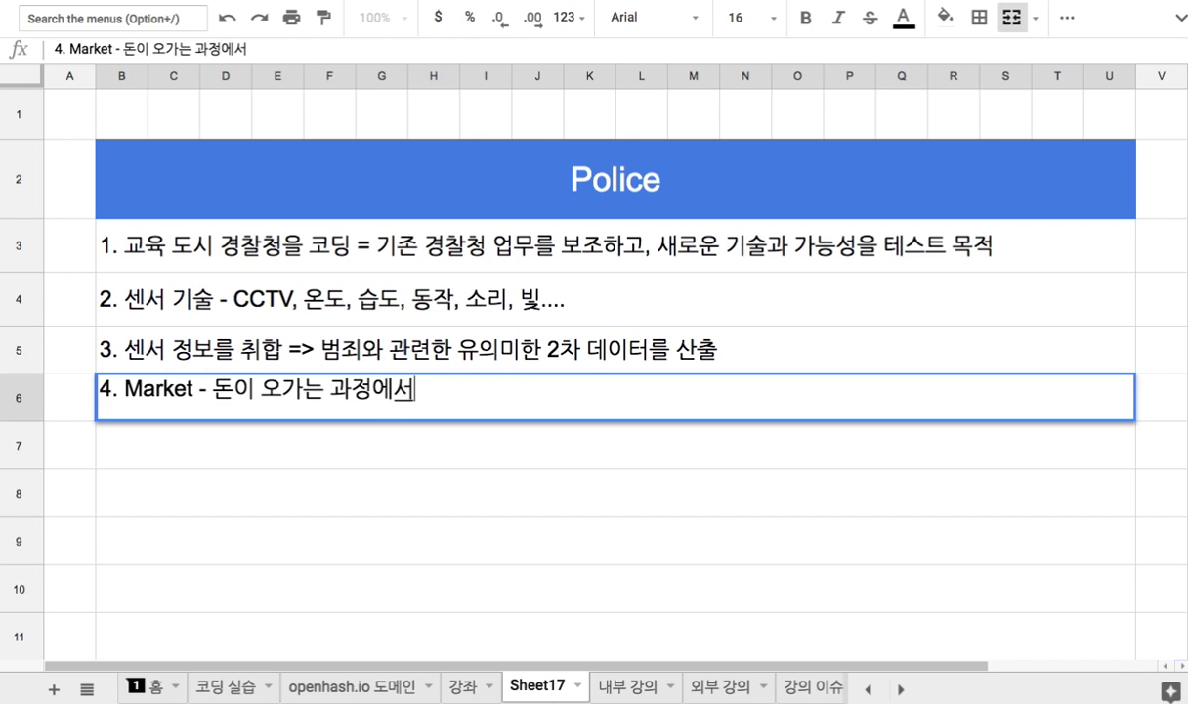
key("BackSpace")
key("BackSpace")
type("범죄")
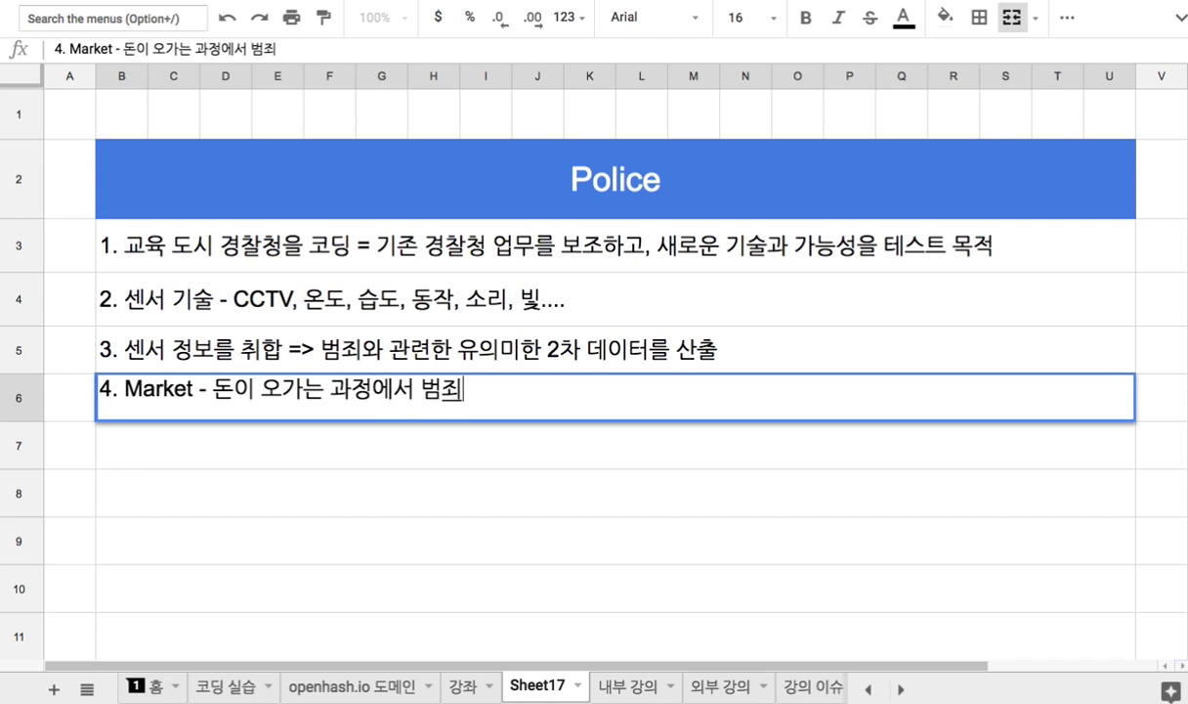
type(" 관ㄹ련 데이")
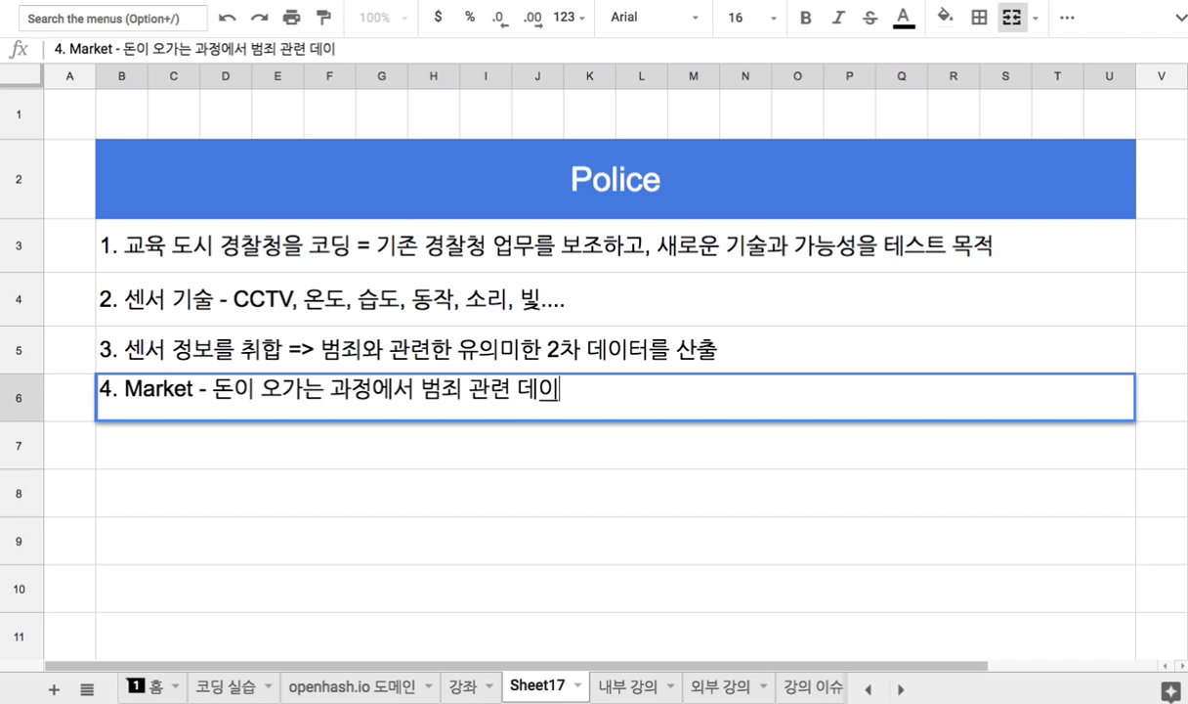
type("터를 수")
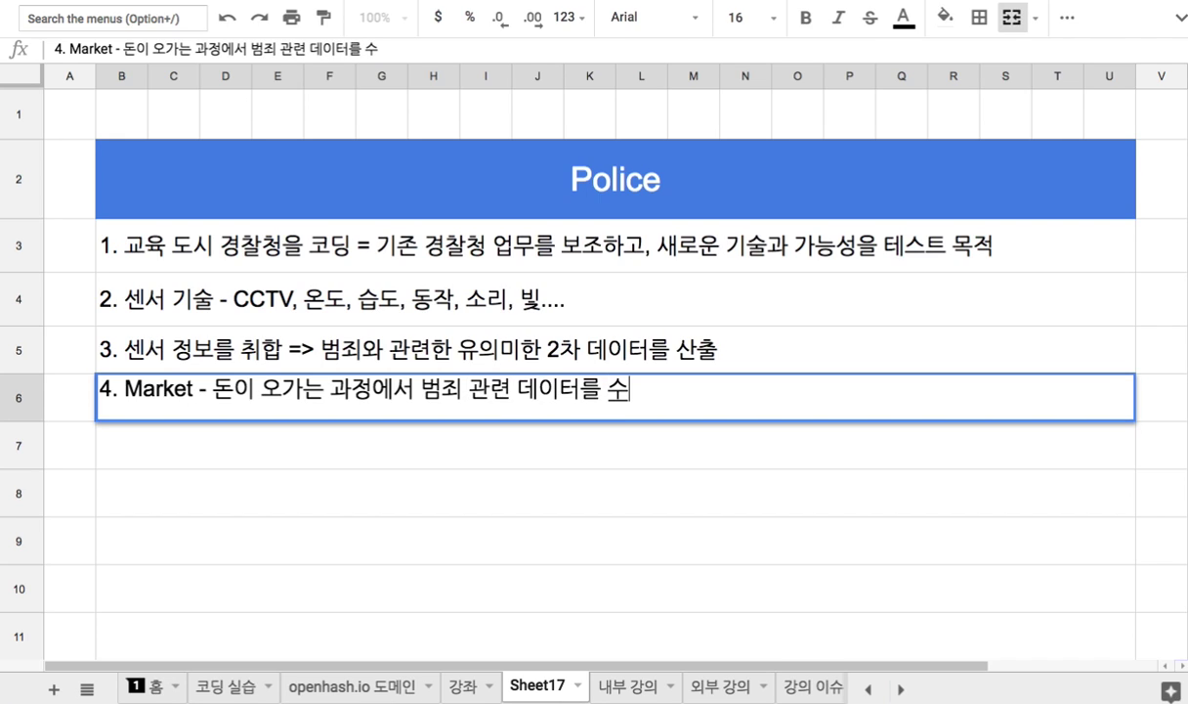
type("집")
left_click(244, 370)
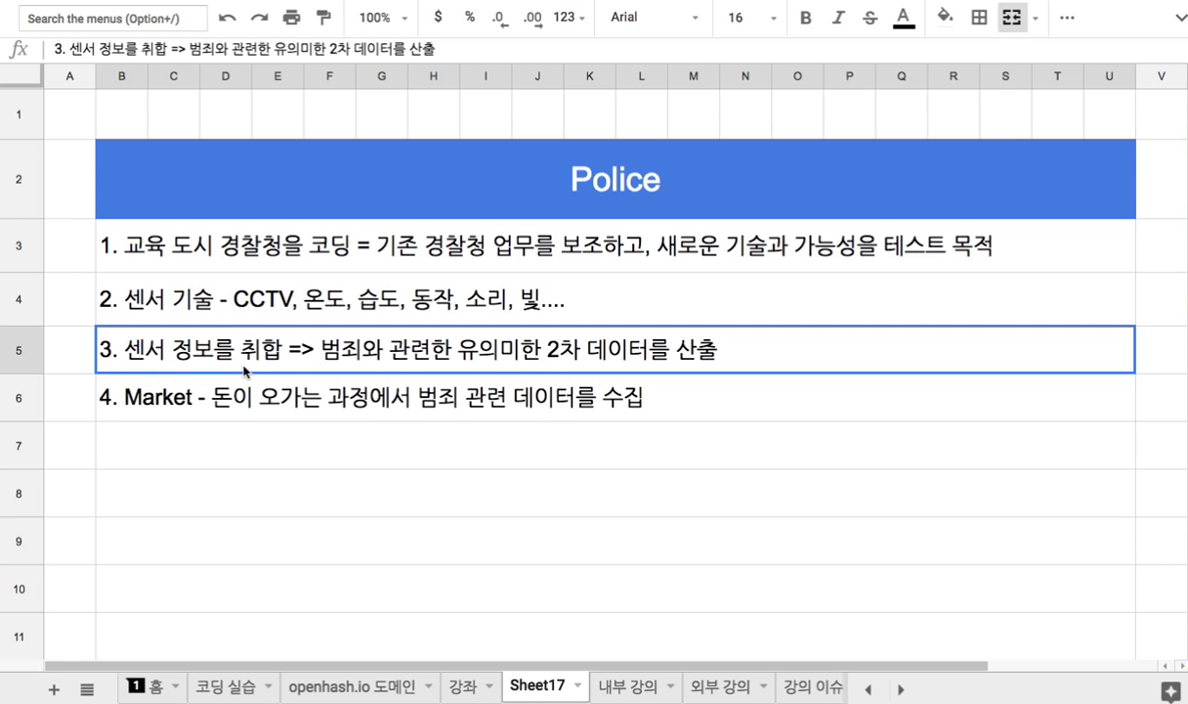
double_click(181, 396)
left_click_drag(124, 389, 191, 391)
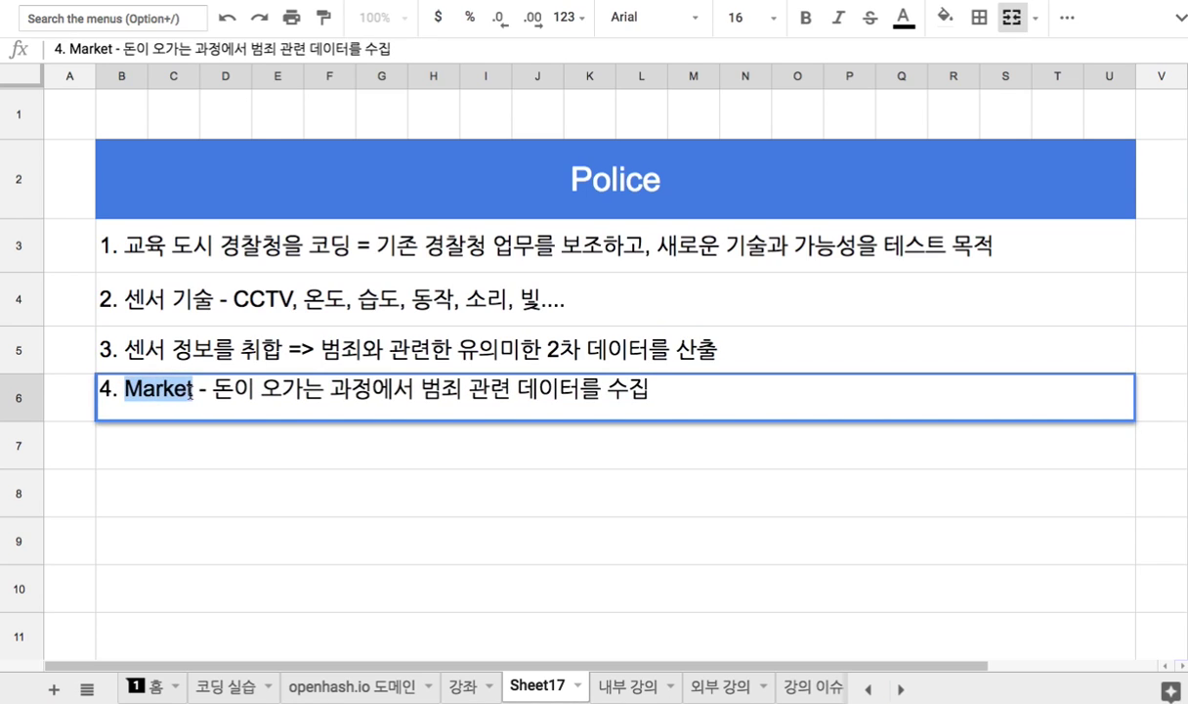
Step: Write "5. Event - 사람들 및 장치들 간의 상호 작용에서 범죄 관련 데이터를 수집." in row 7 as the fifth note
left_click(168, 445)
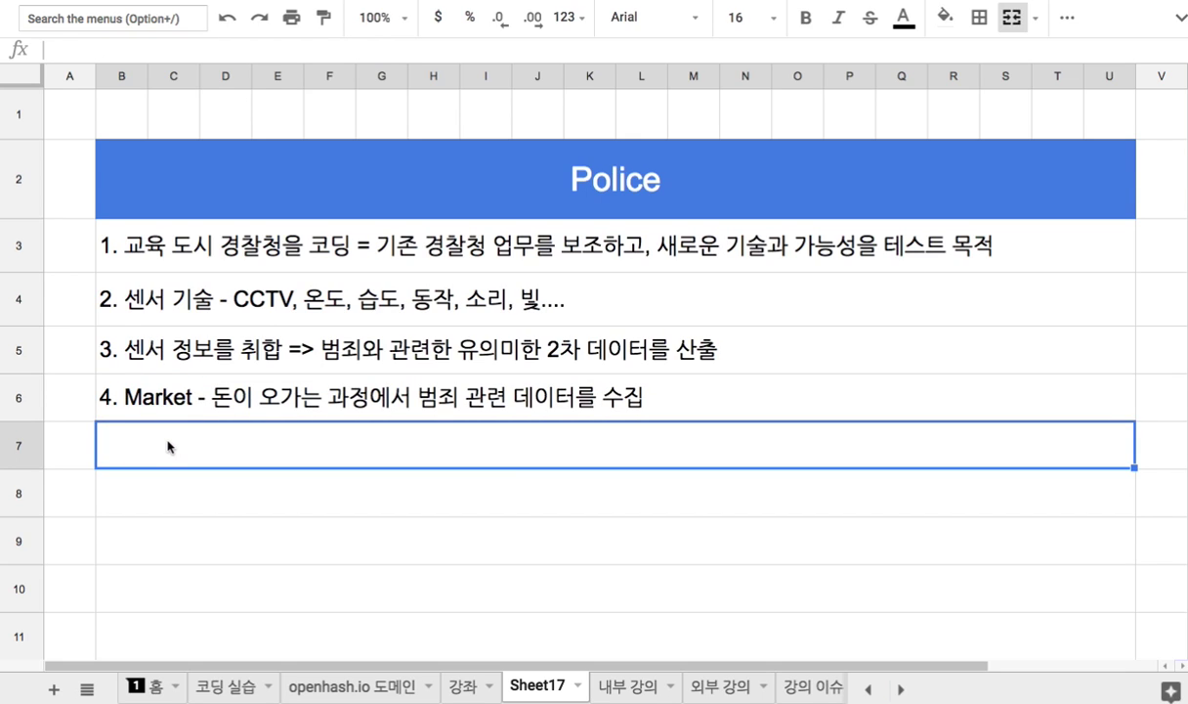
type("5. ")
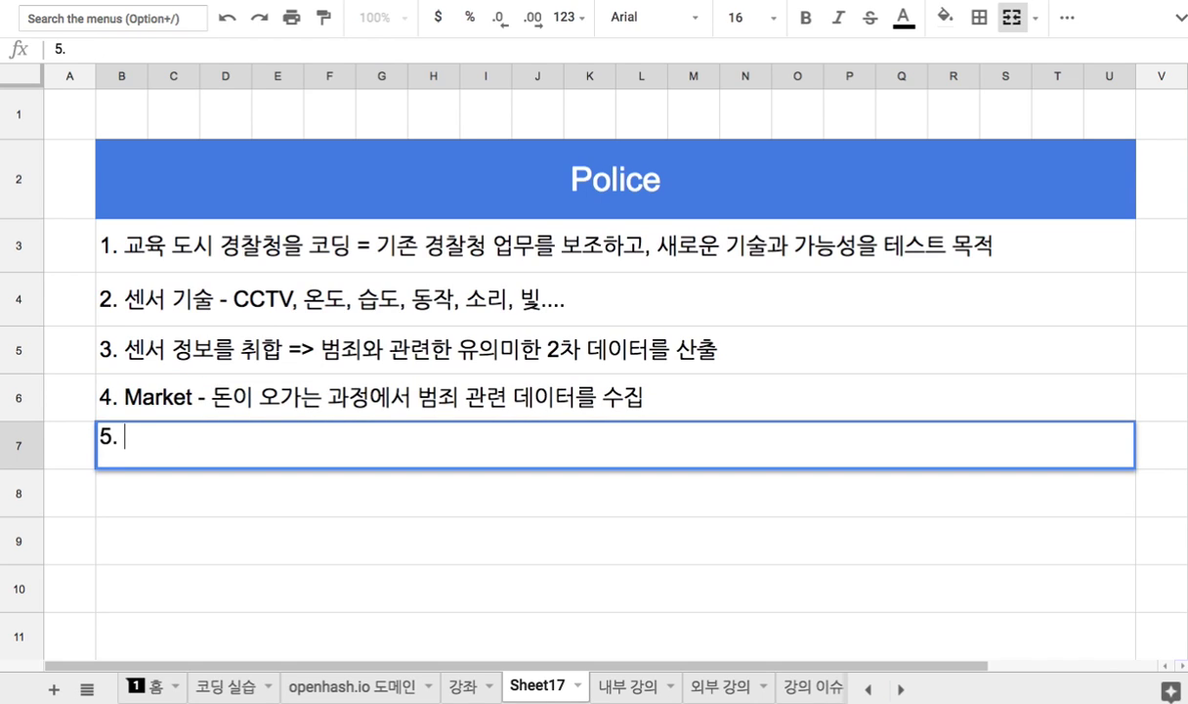
type("Event")
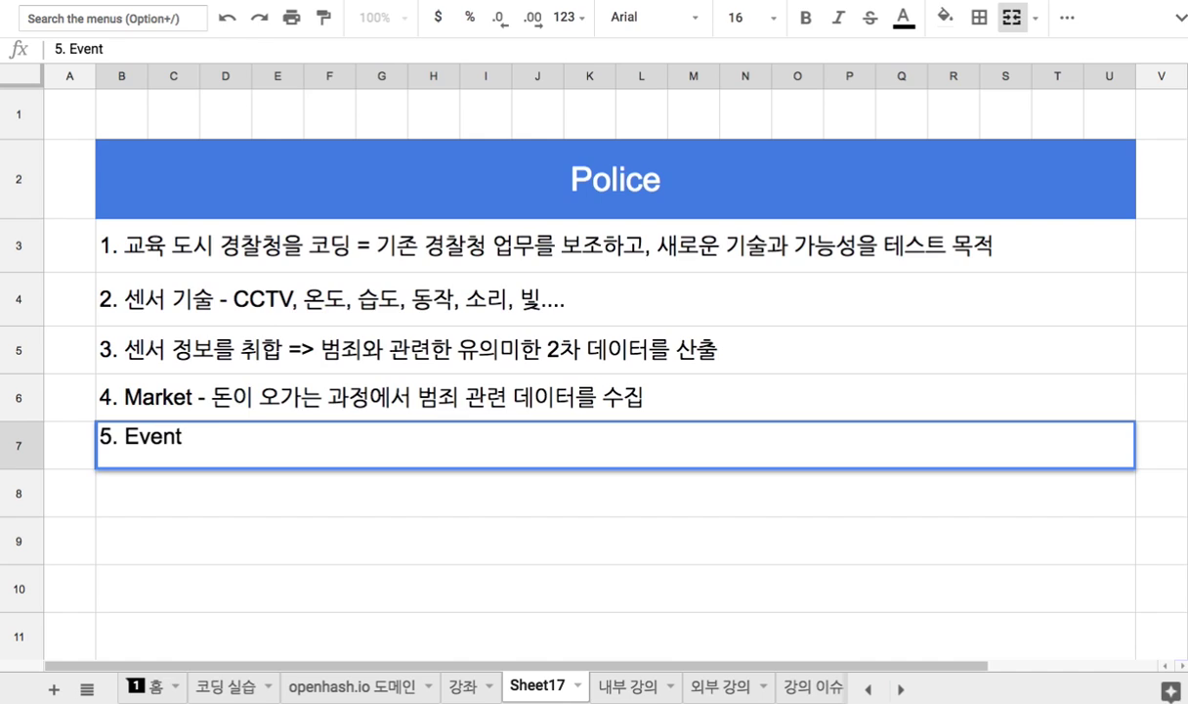
type(" - 사람들")
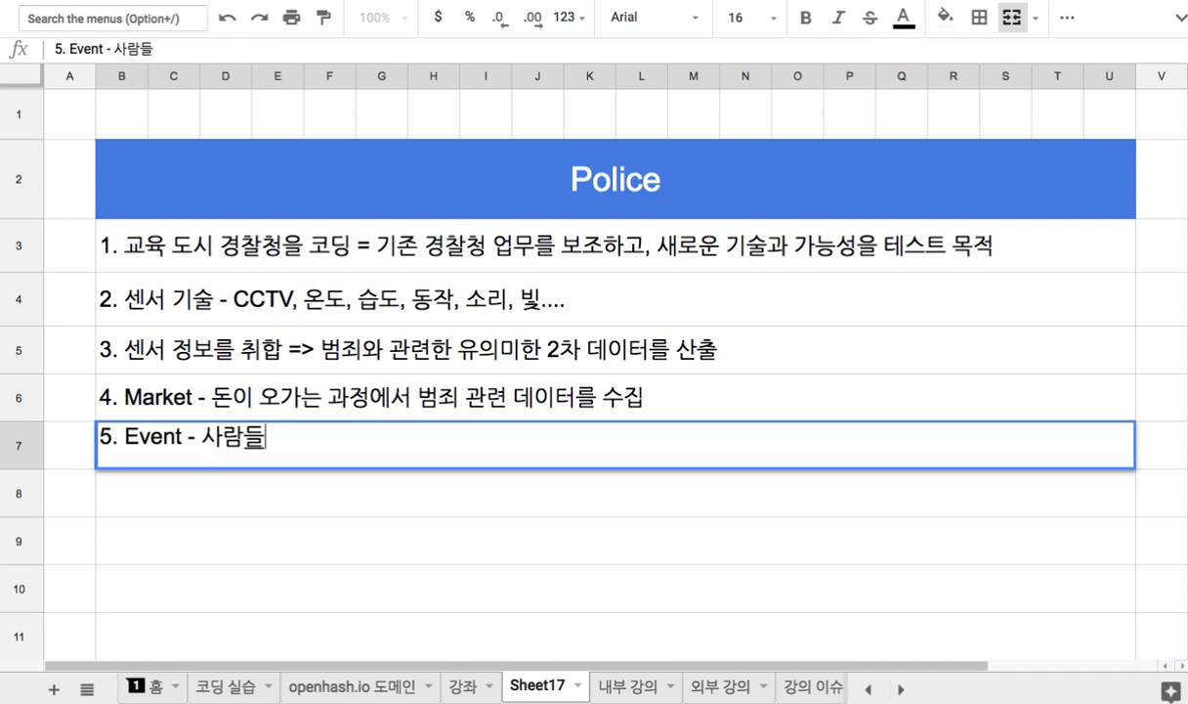
type(" 및 장칠")
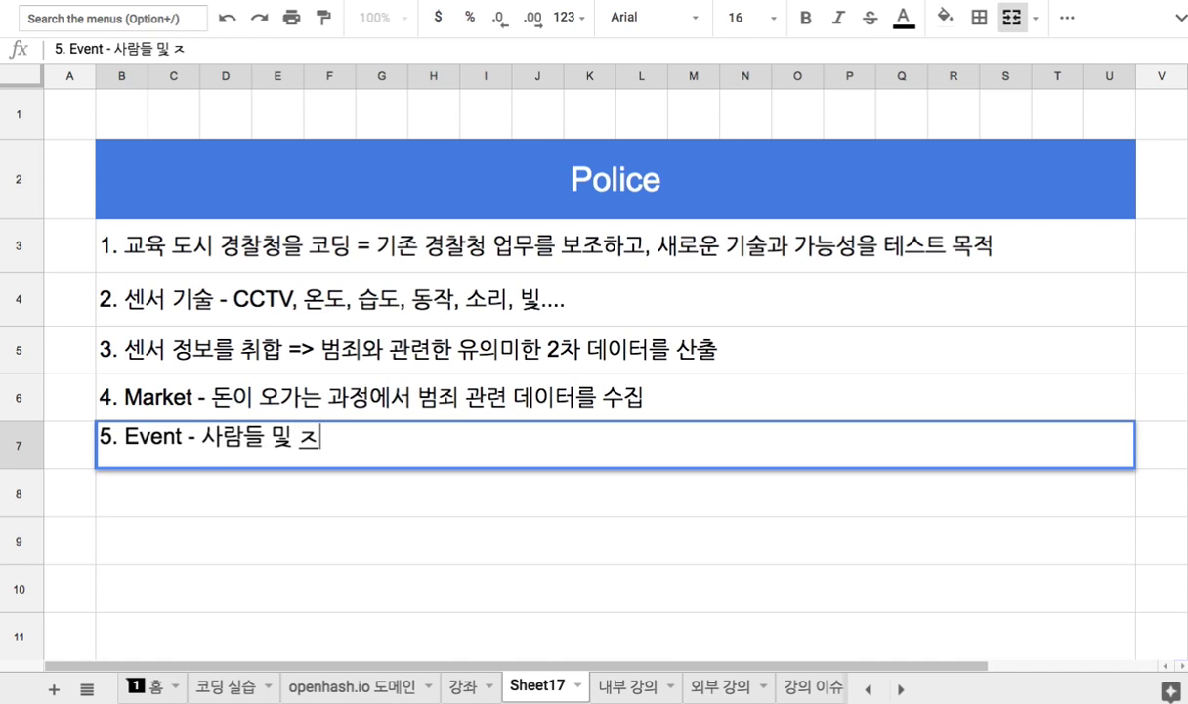
type("들 간의 상호 ")
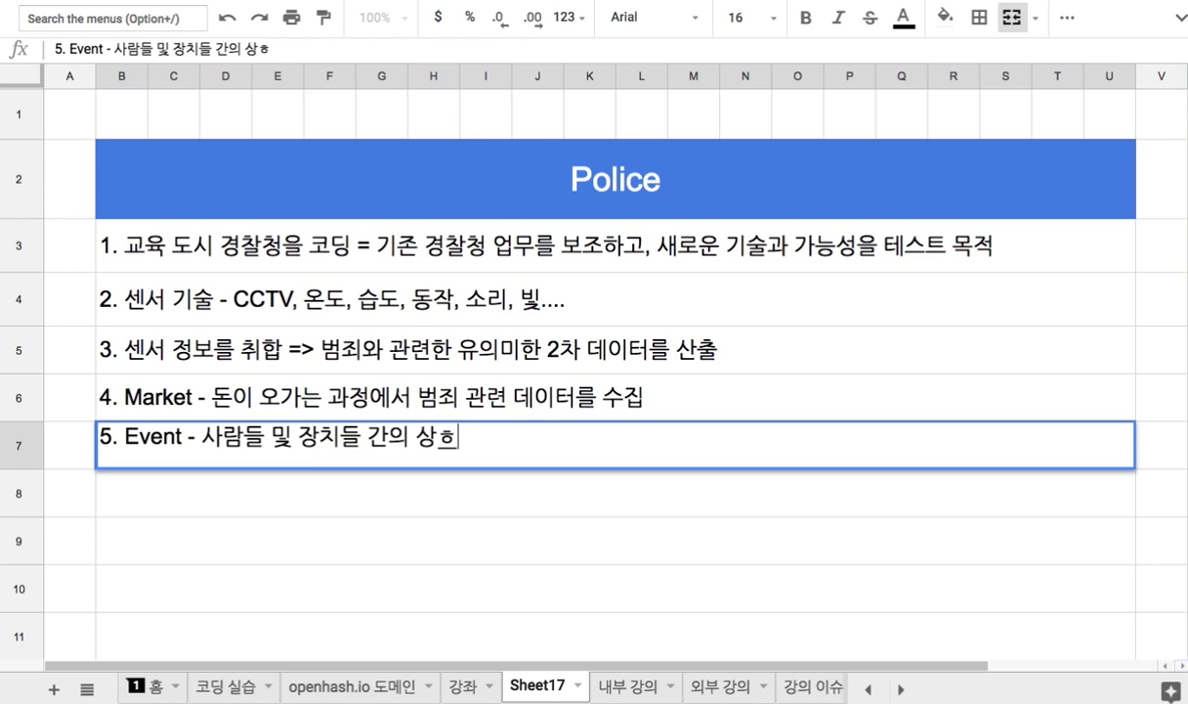
type("작용")
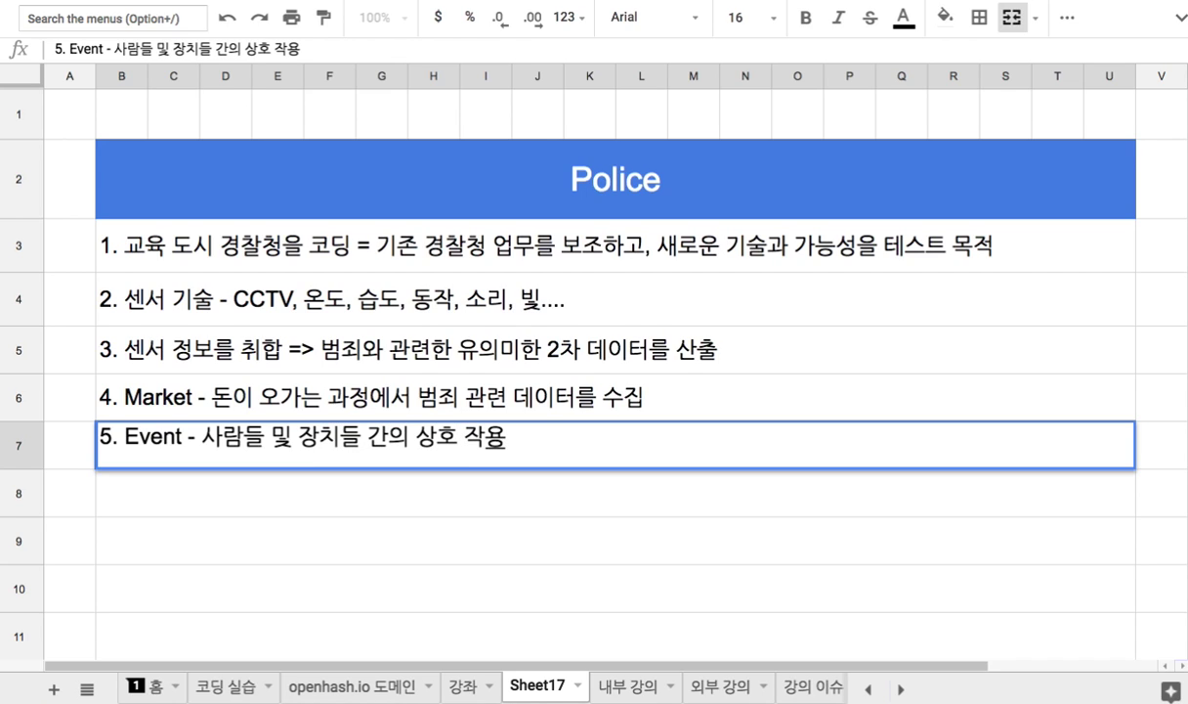
type("에서")
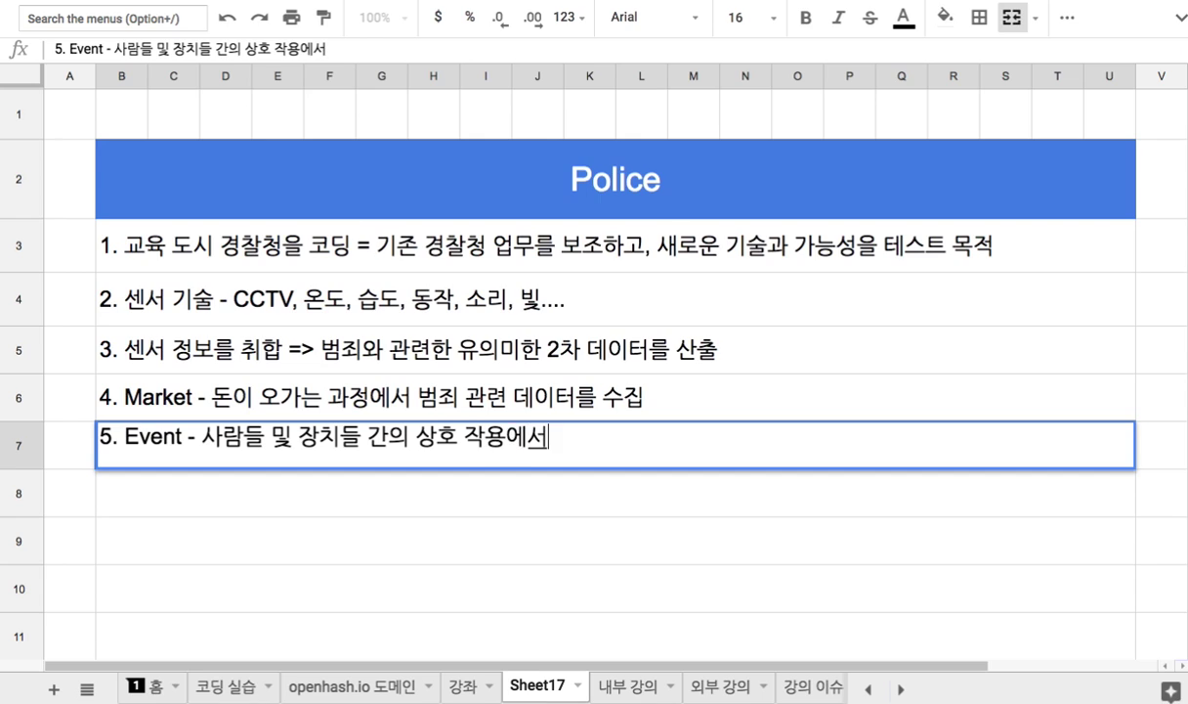
type(" 범죄 관련 데이터를")
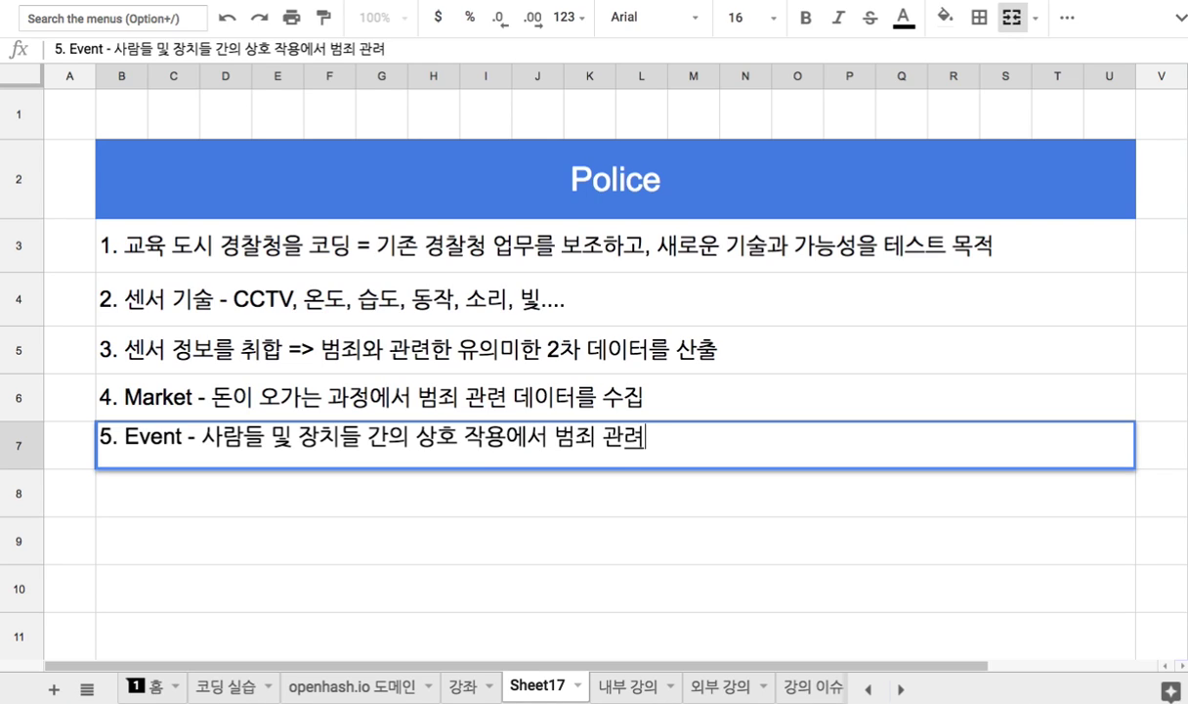
type(" 수집.")
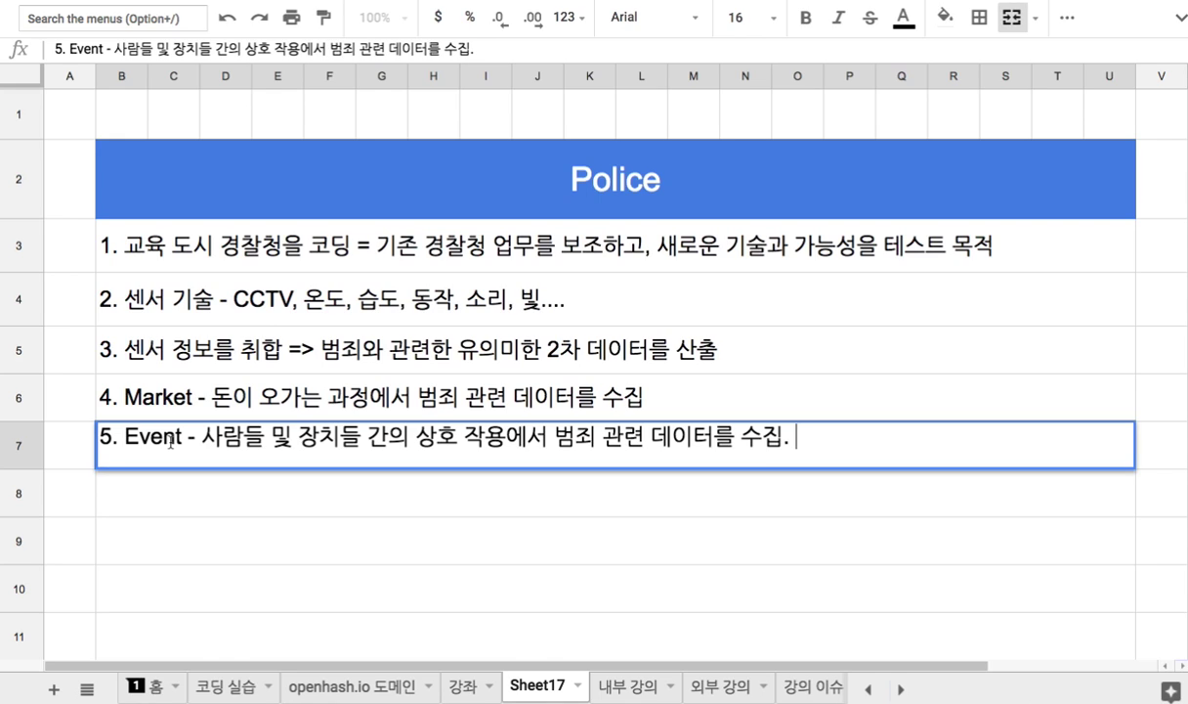
key("Return")
Step: Replace the word "센서" with "Sensor" in the row 5 note
left_click_drag(168, 351, 186, 443)
left_click(180, 352)
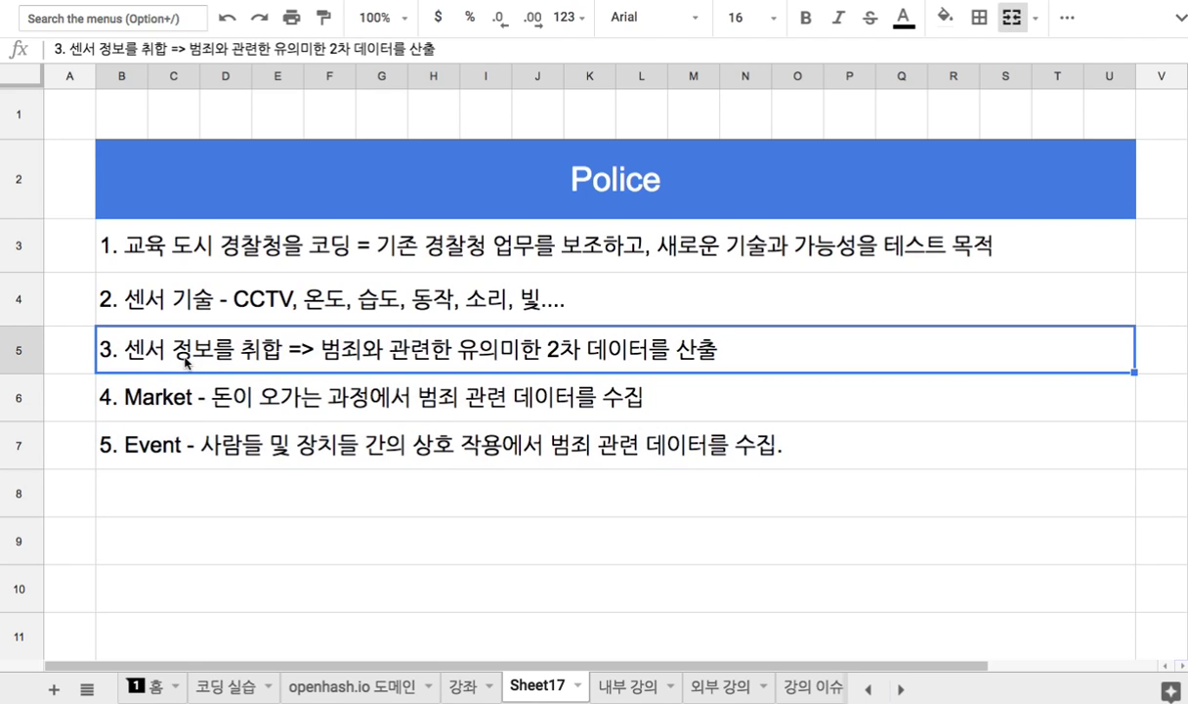
double_click(137, 358)
double_click(144, 342)
type("Sensor")
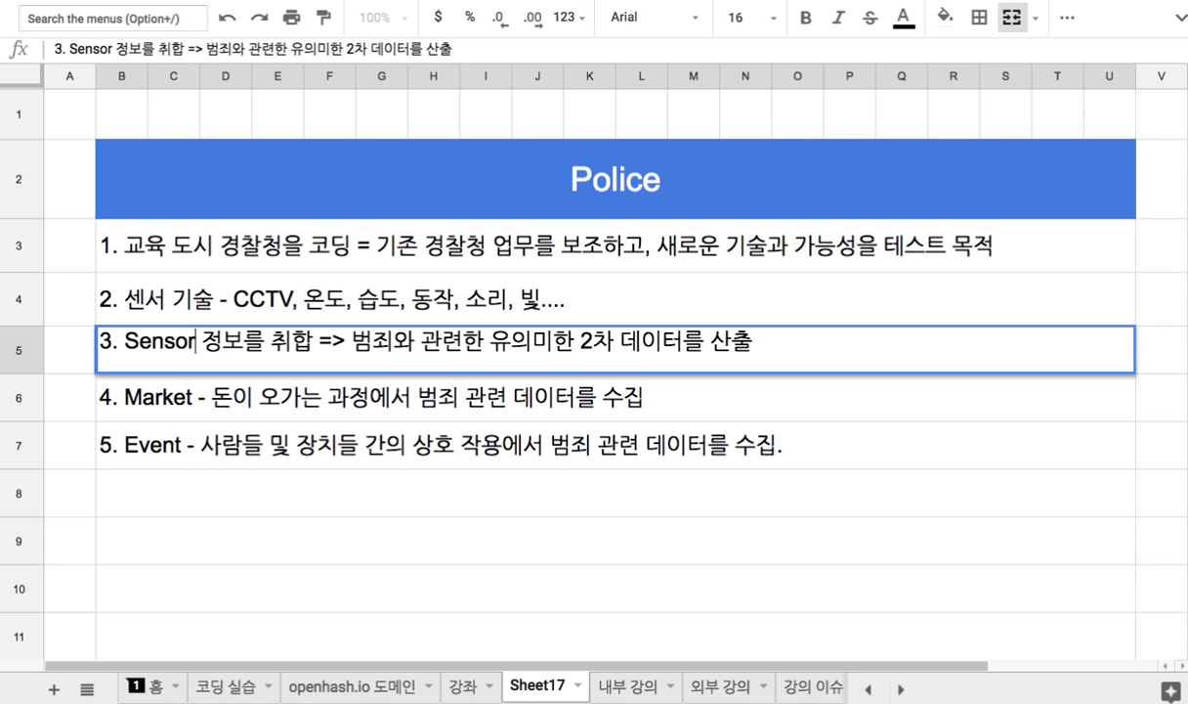
key("Return")
key("Down")
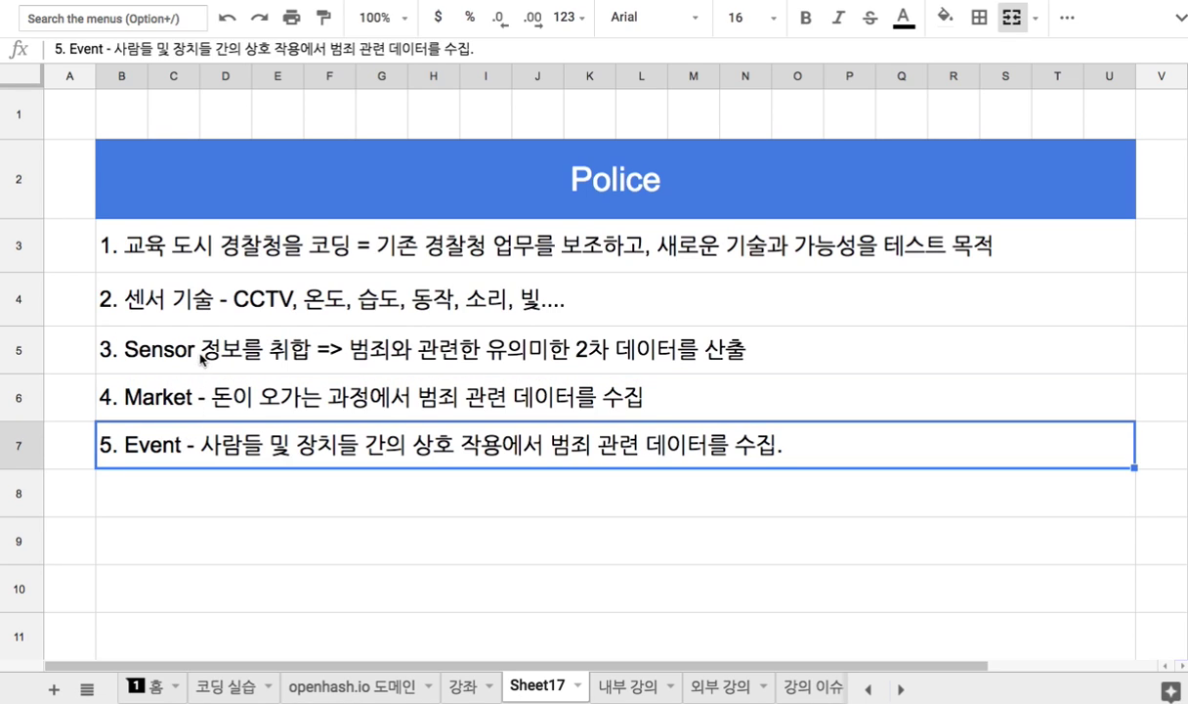
left_click_drag(202, 360, 207, 450)
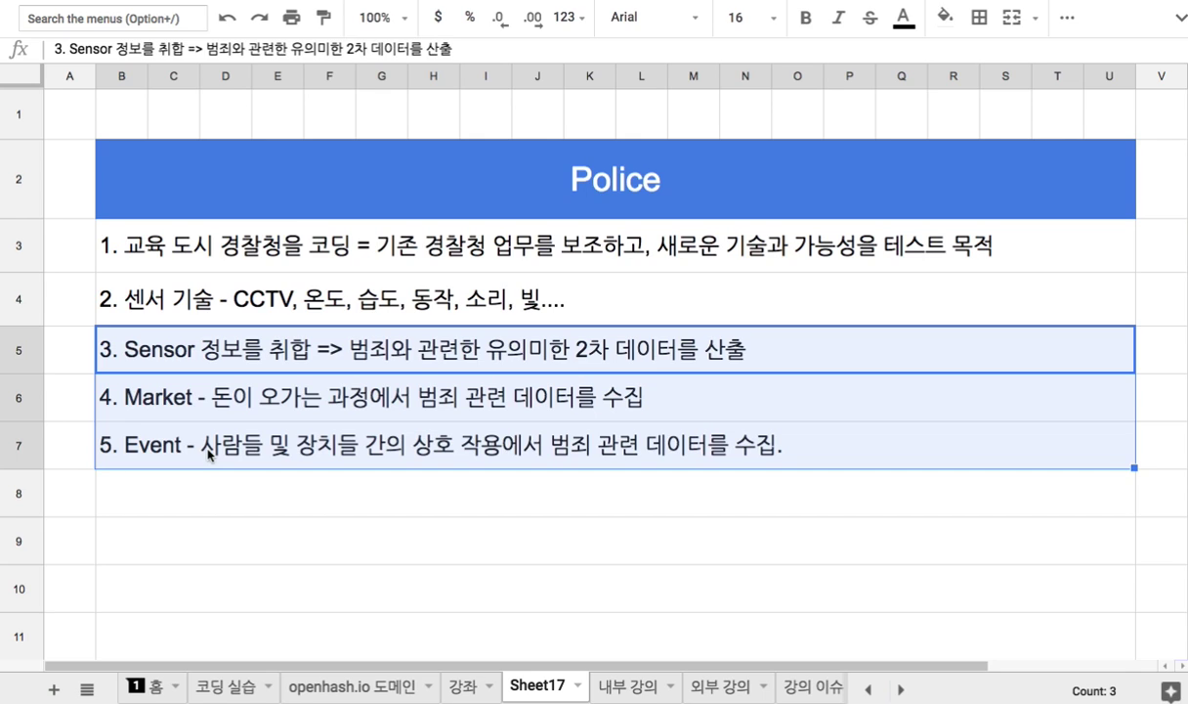
left_click(175, 446)
left_click(181, 403)
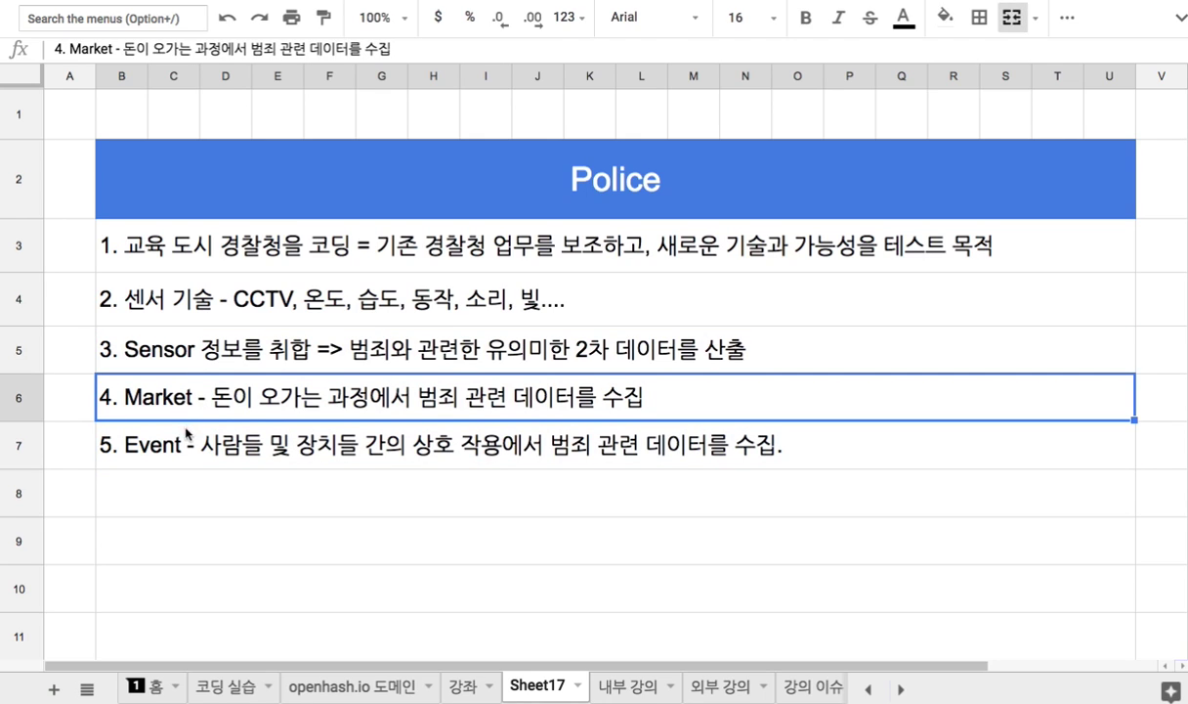
left_click(181, 365)
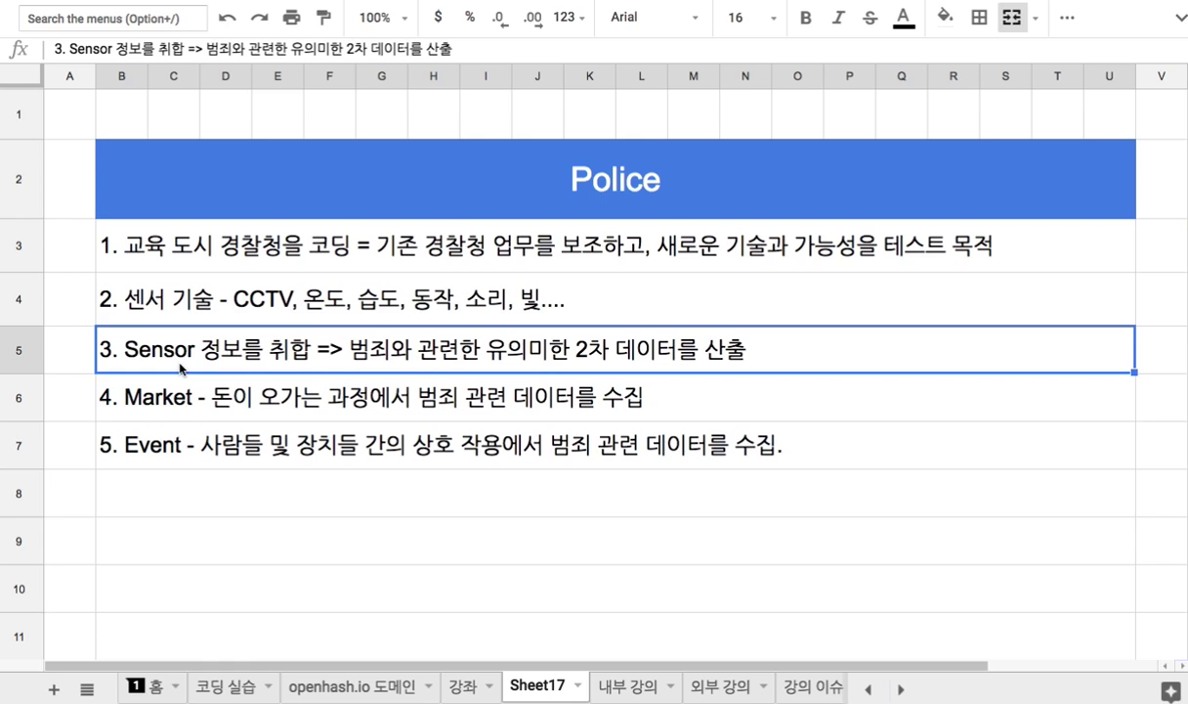
left_click(178, 445)
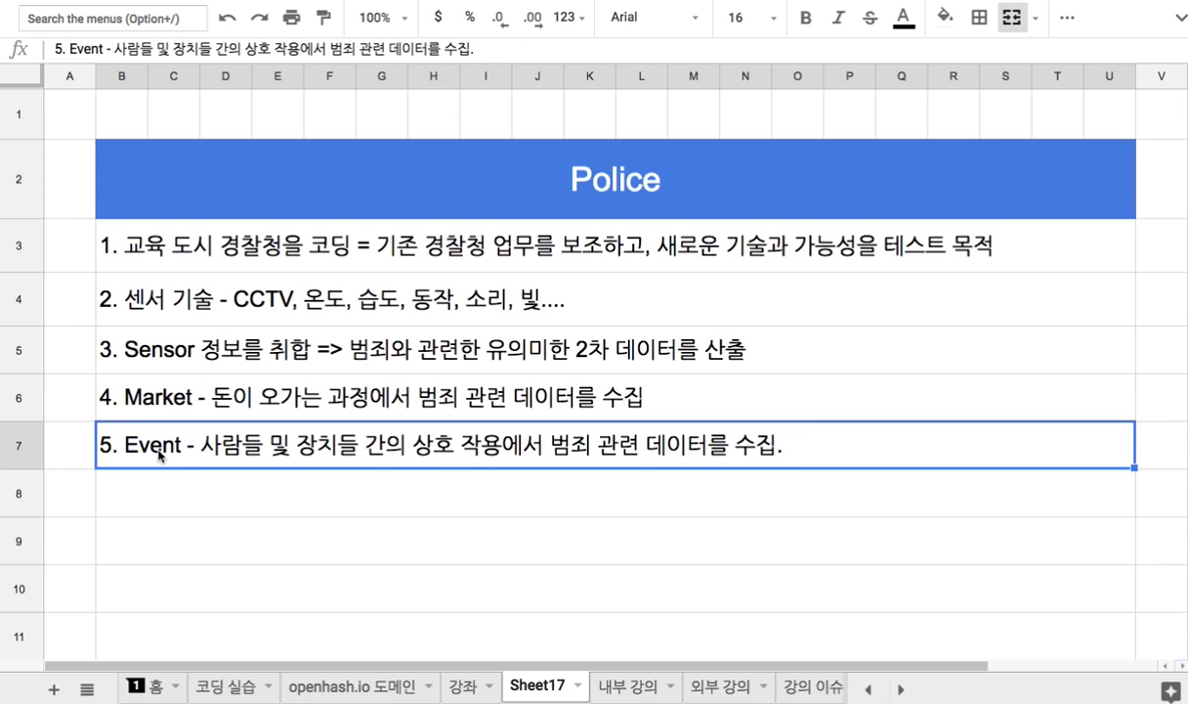
Step: Review the Event note in row 7 together with the Sensor and Market notes in rows 5 and 6
double_click(161, 456)
left_click_drag(122, 437, 180, 437)
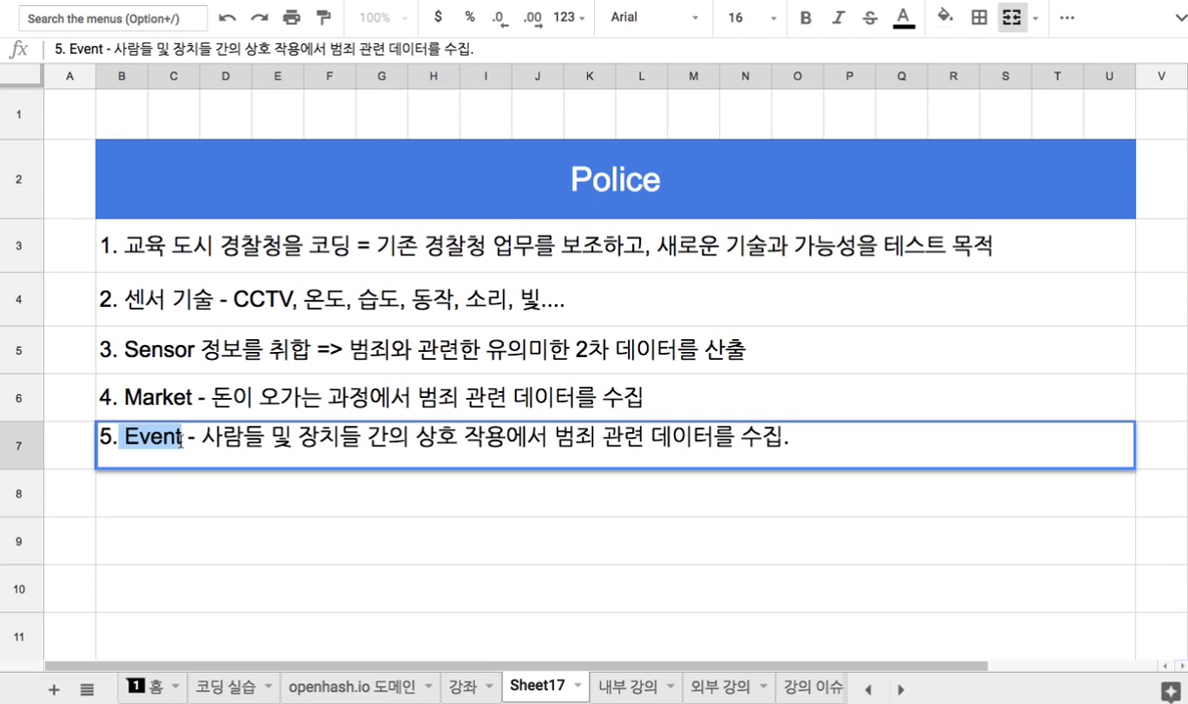
left_click(172, 403)
left_click(167, 450)
double_click(130, 442)
left_click_drag(125, 442, 178, 438)
left_click(180, 438)
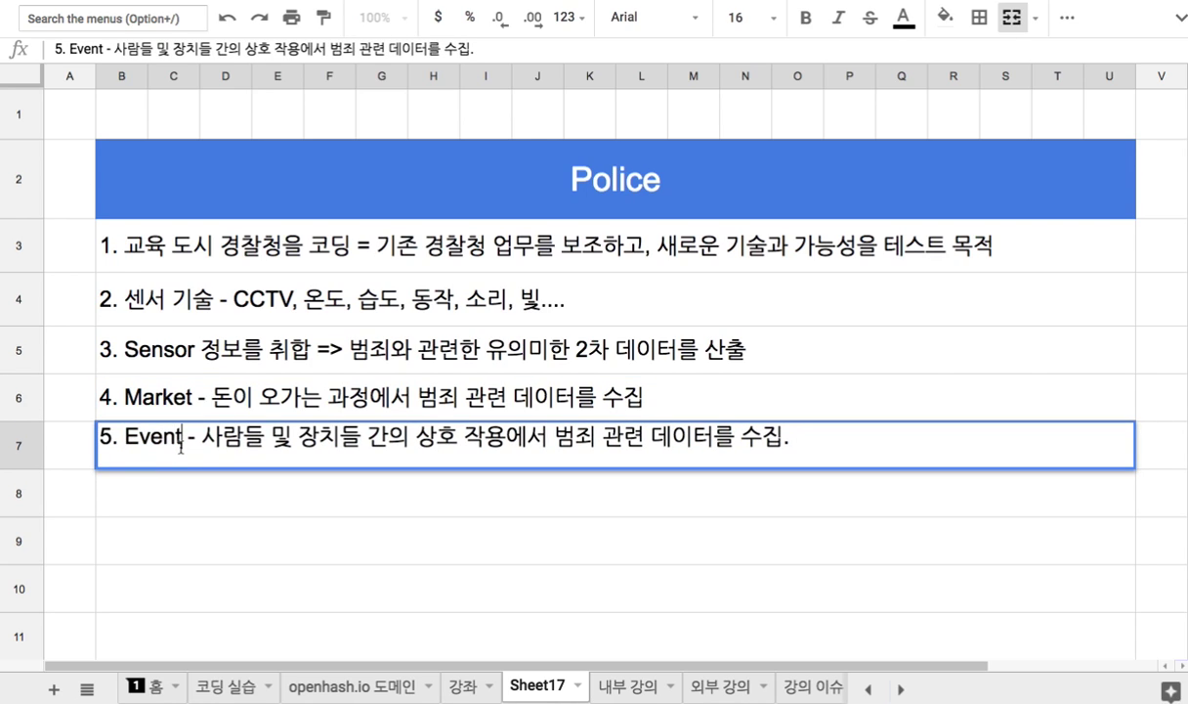
left_click_drag(182, 365, 190, 395)
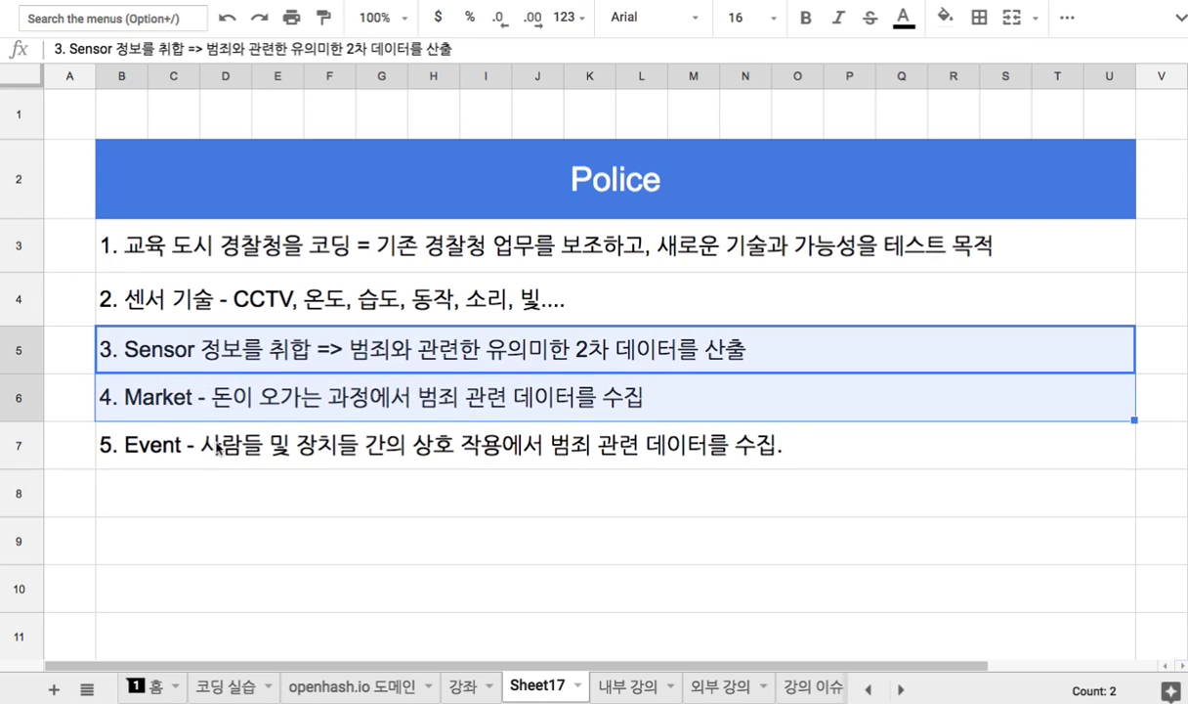
left_click(207, 428)
left_click_drag(211, 346, 224, 447)
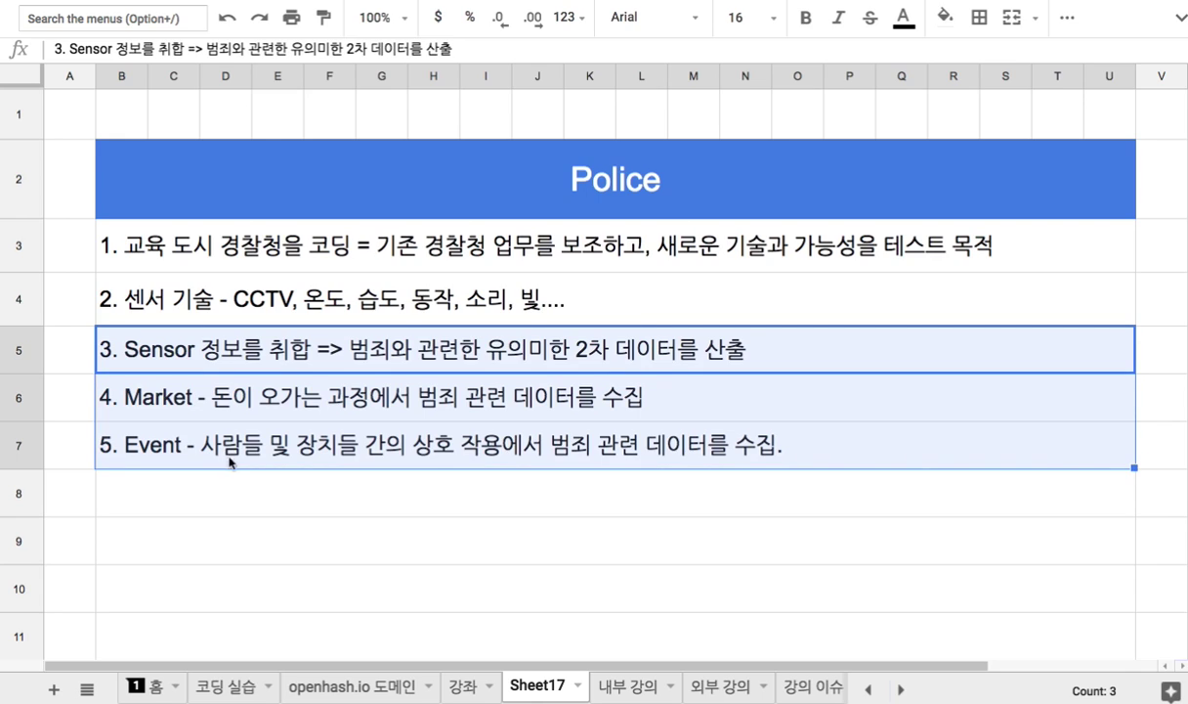
Step: Write "6. 대응 프로세스를 수립하고 집행, 모니터링, 제어하는 모듈을 코딩" in row 8 as the sixth note
left_click(243, 497)
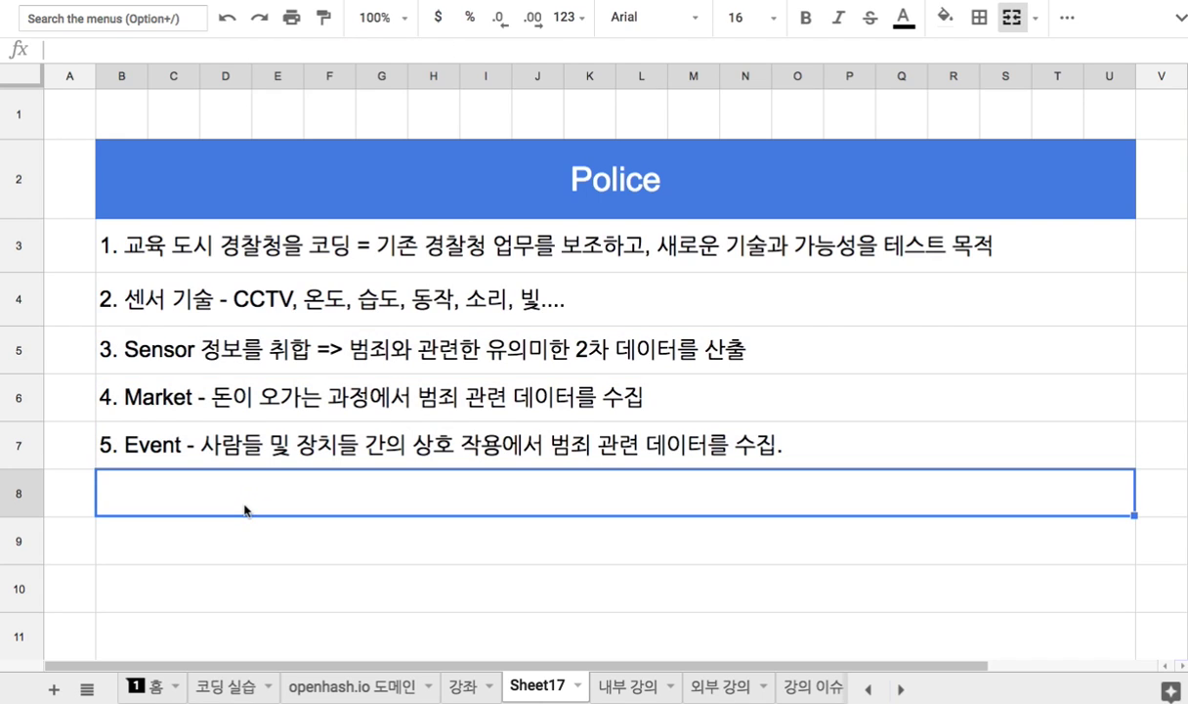
type("6. eo")
key("BackSpace")
key("BackSpace")
type("대응")
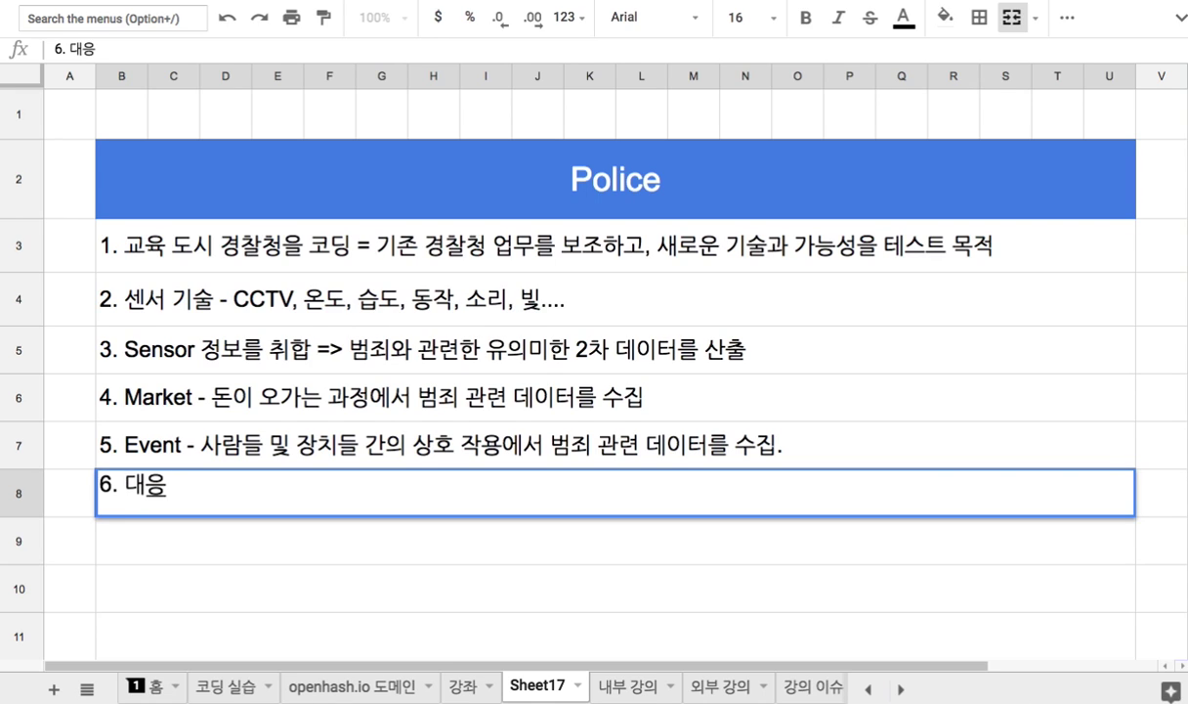
type(" 프로세스르르 수")
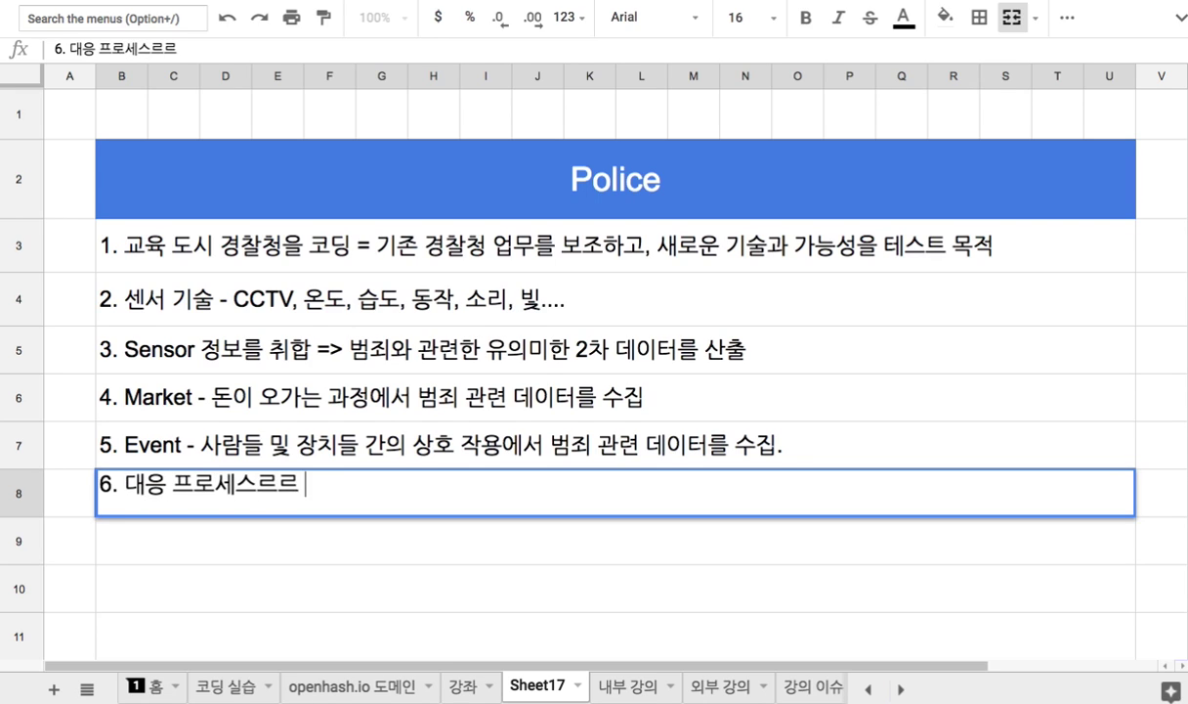
key("BackSpace")
key("BackSpace")
key("BackSpace")
key("BackSpace")
type("를 수립")
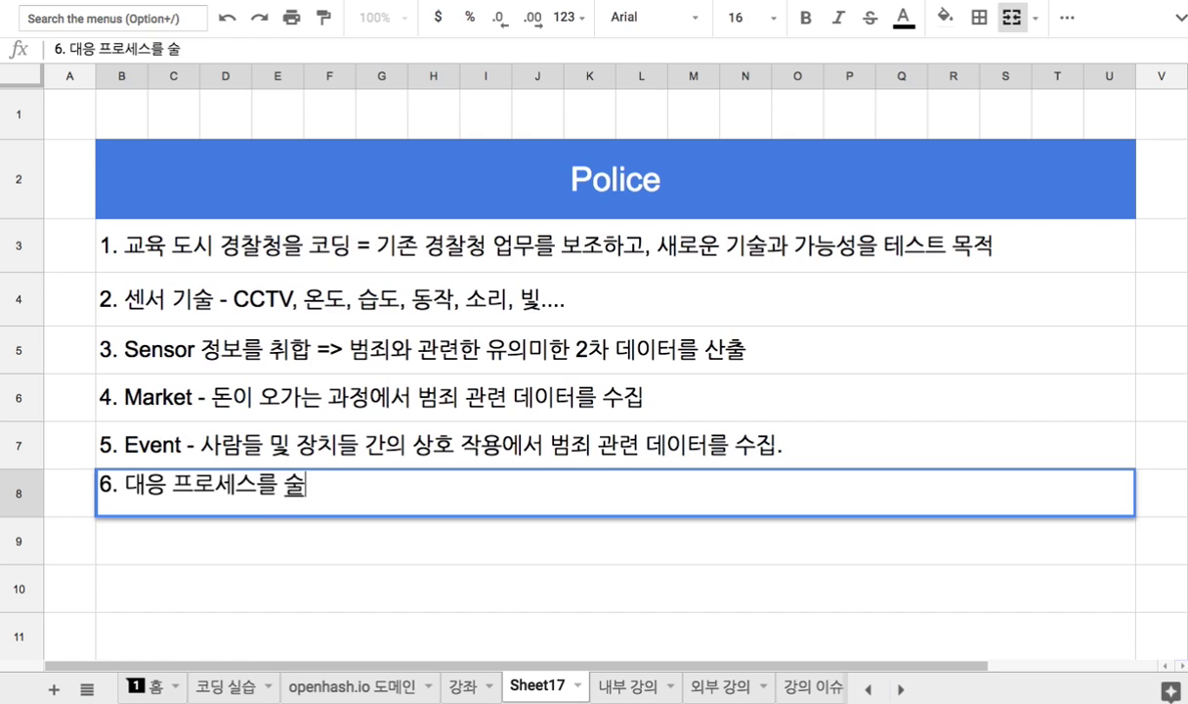
type("하고 ")
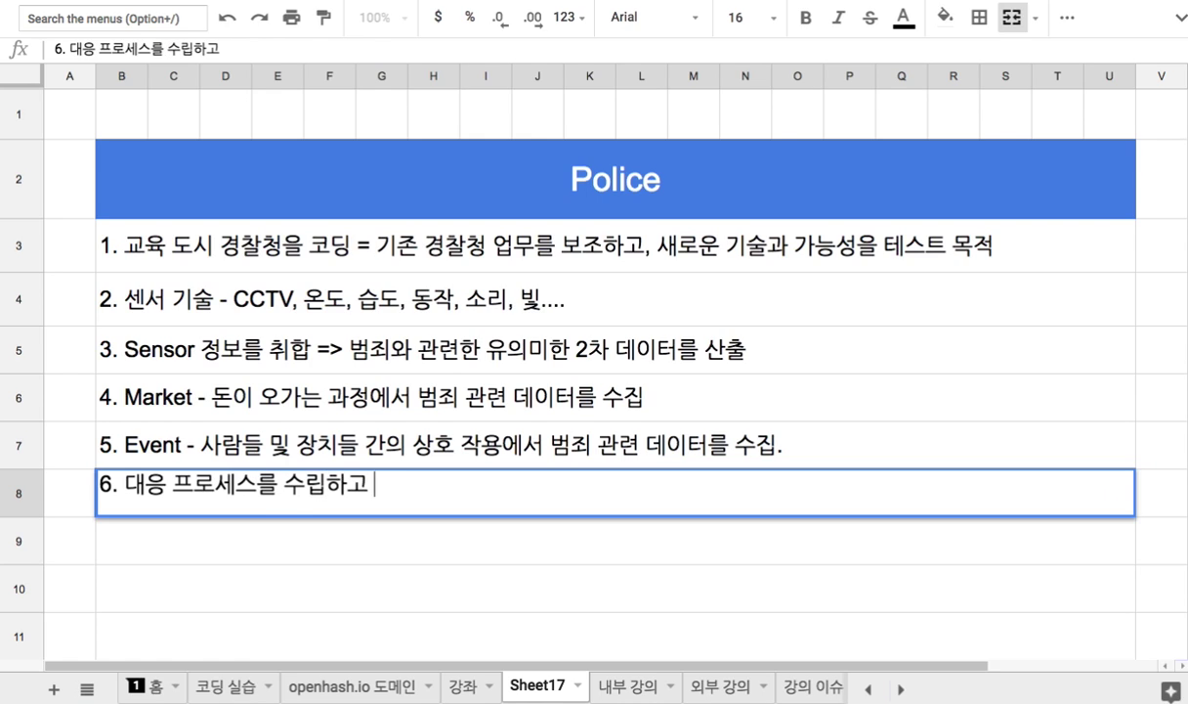
type("집행, 모니")
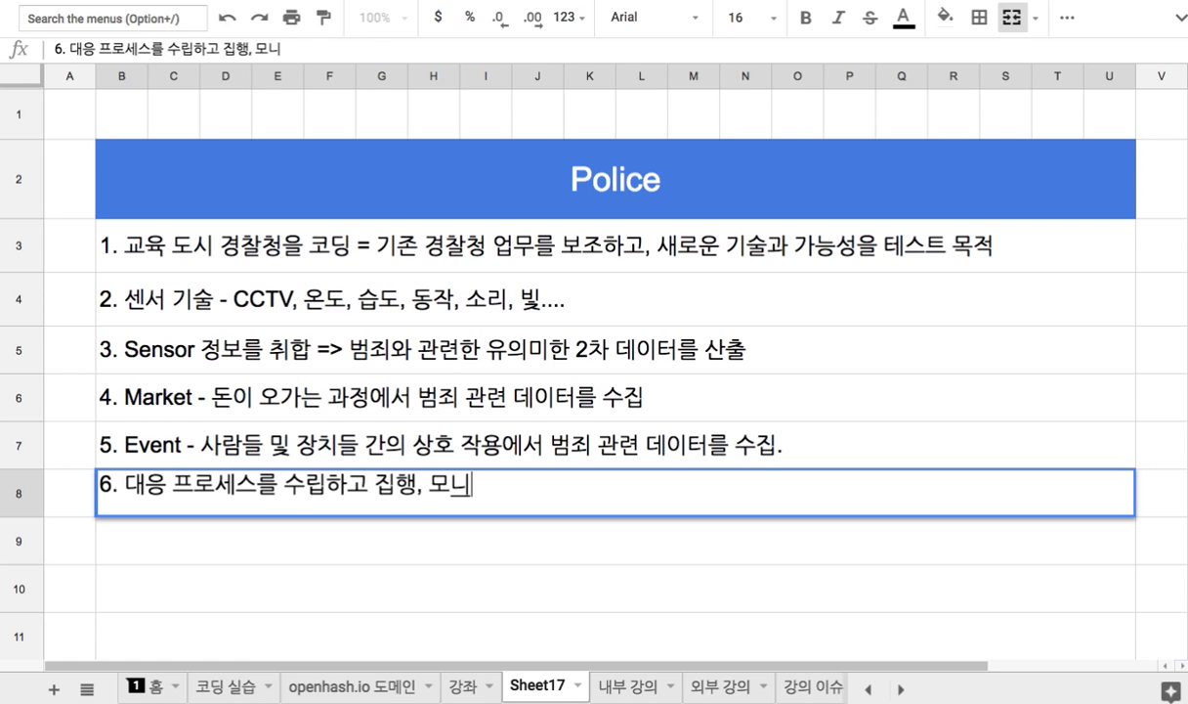
type("터링, 제어하는 ")
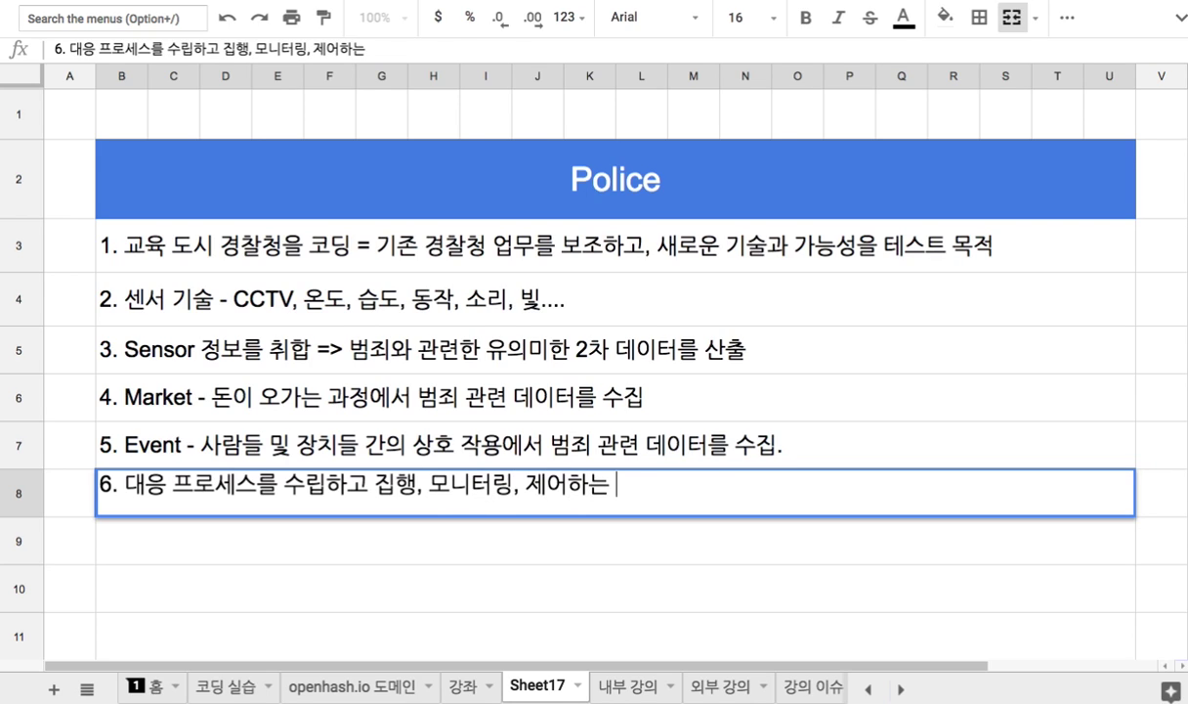
type("모듈을 코딩")
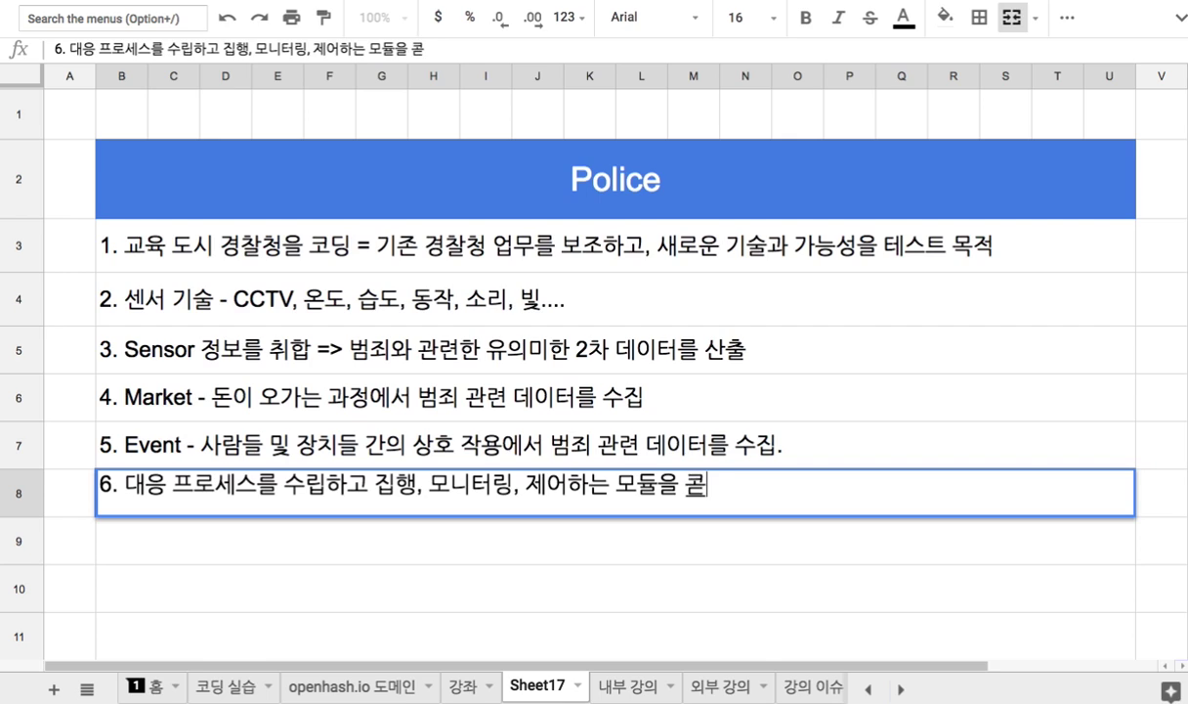
left_click(465, 207)
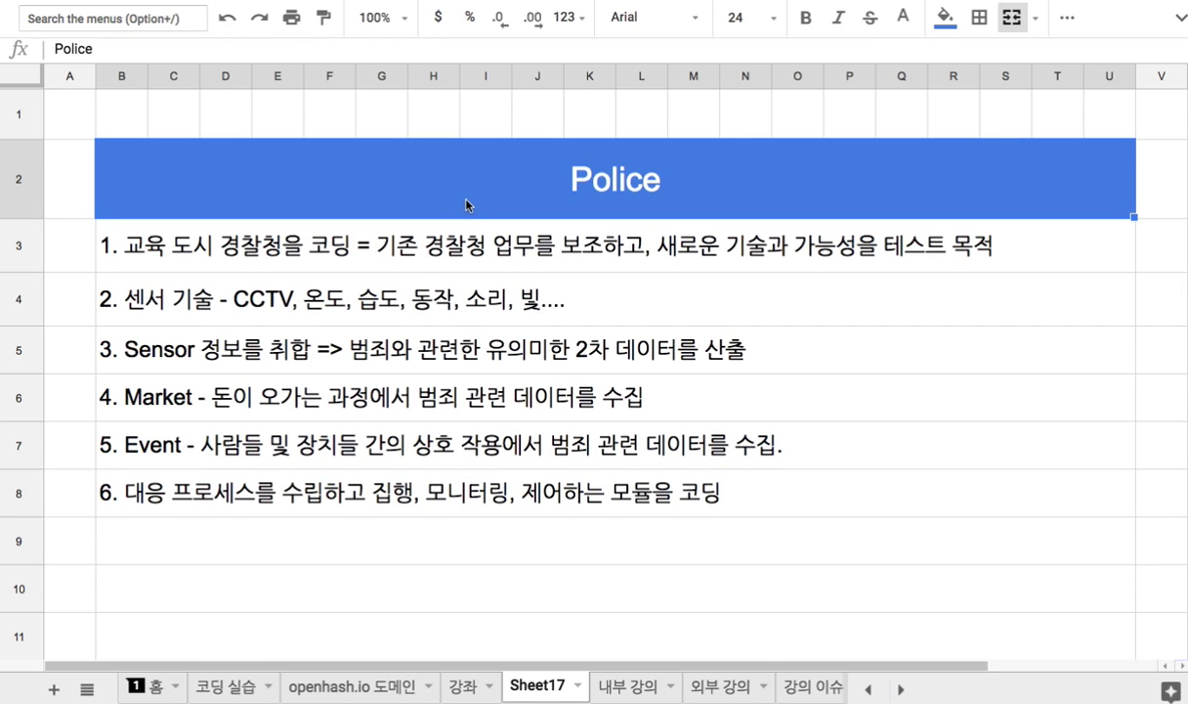
Step: Write "7. 예를 들어, 모모 주점에서 폭력 사건이 발생" in row 9 below the sixth note
left_click(513, 481)
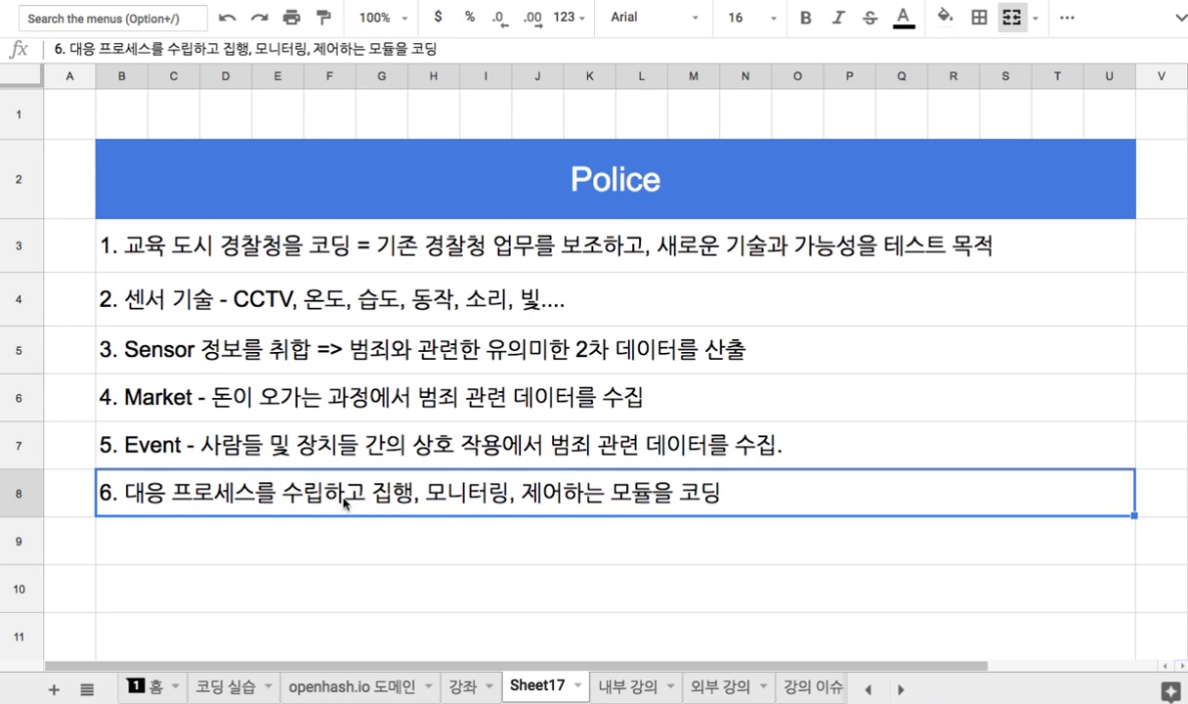
key("Return")
key("Return")
scroll(226, 526, "down", 2)
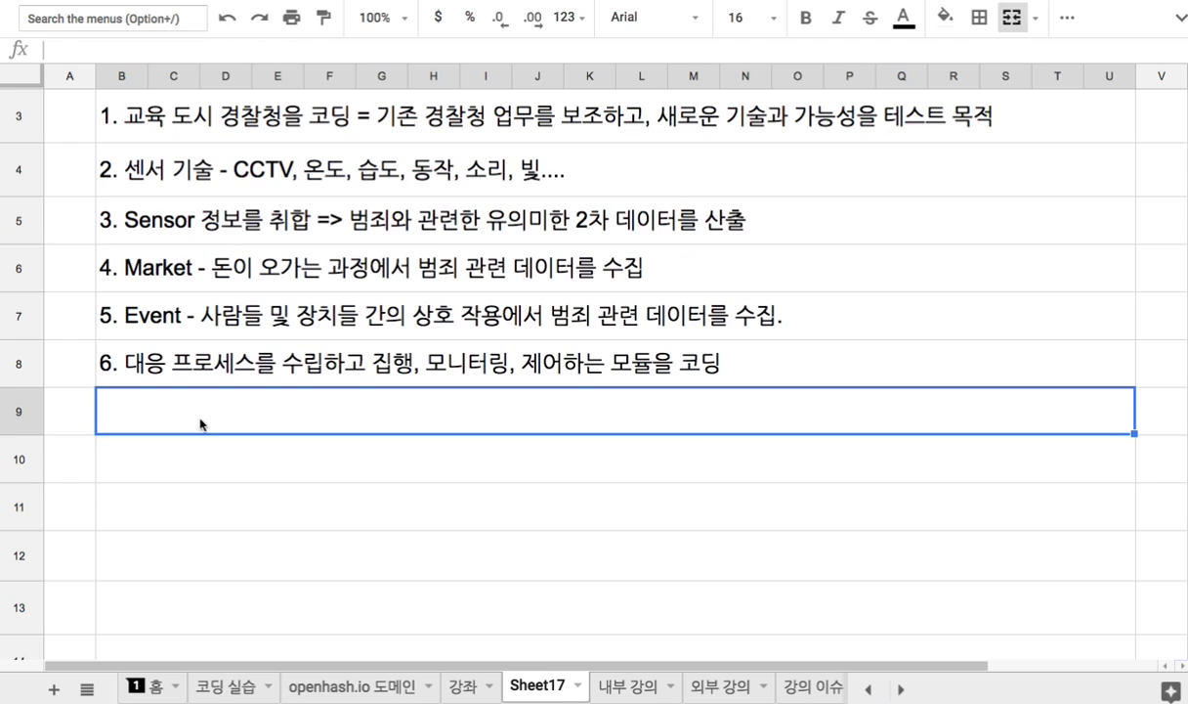
type("7. 옐")
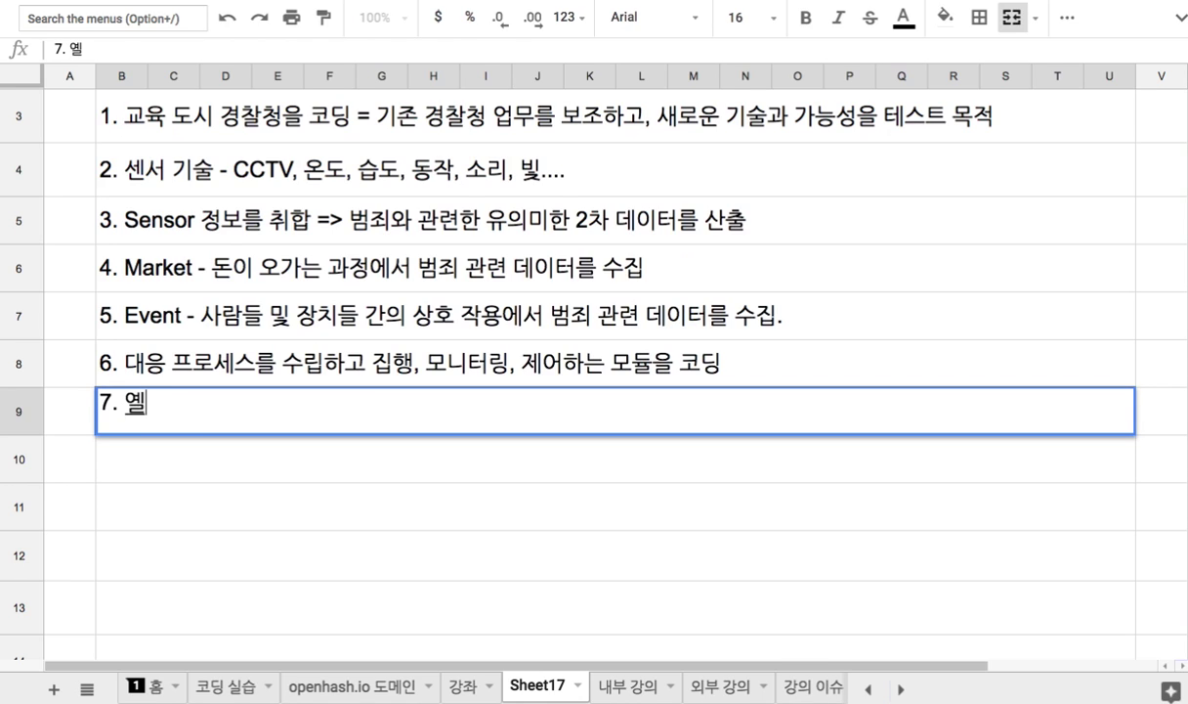
type("를 들어, 모모 주점엣")
type("서 폭력")
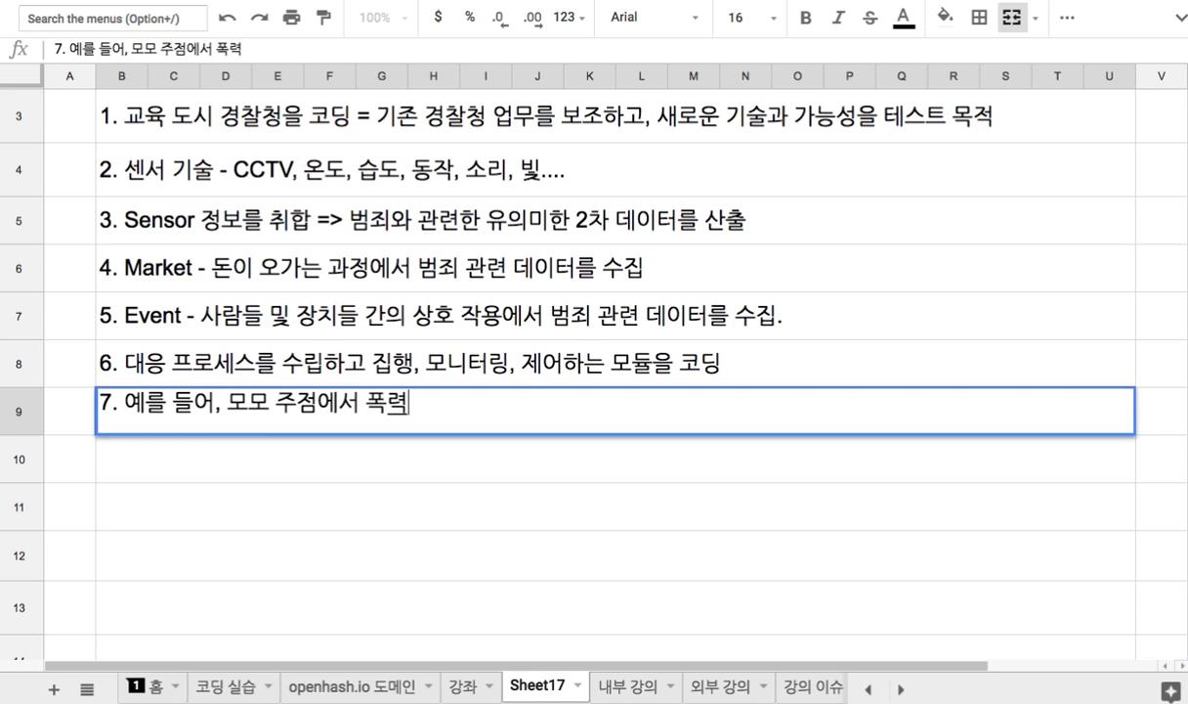
type(" 사건이 밠")
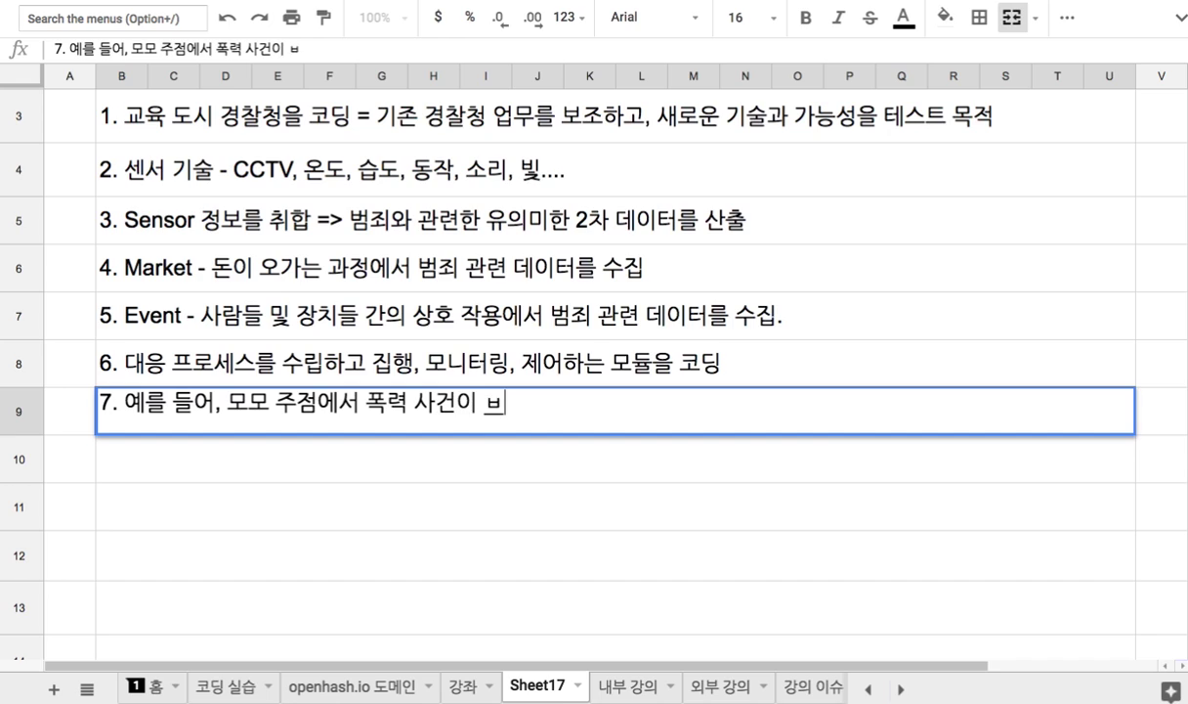
type("생")
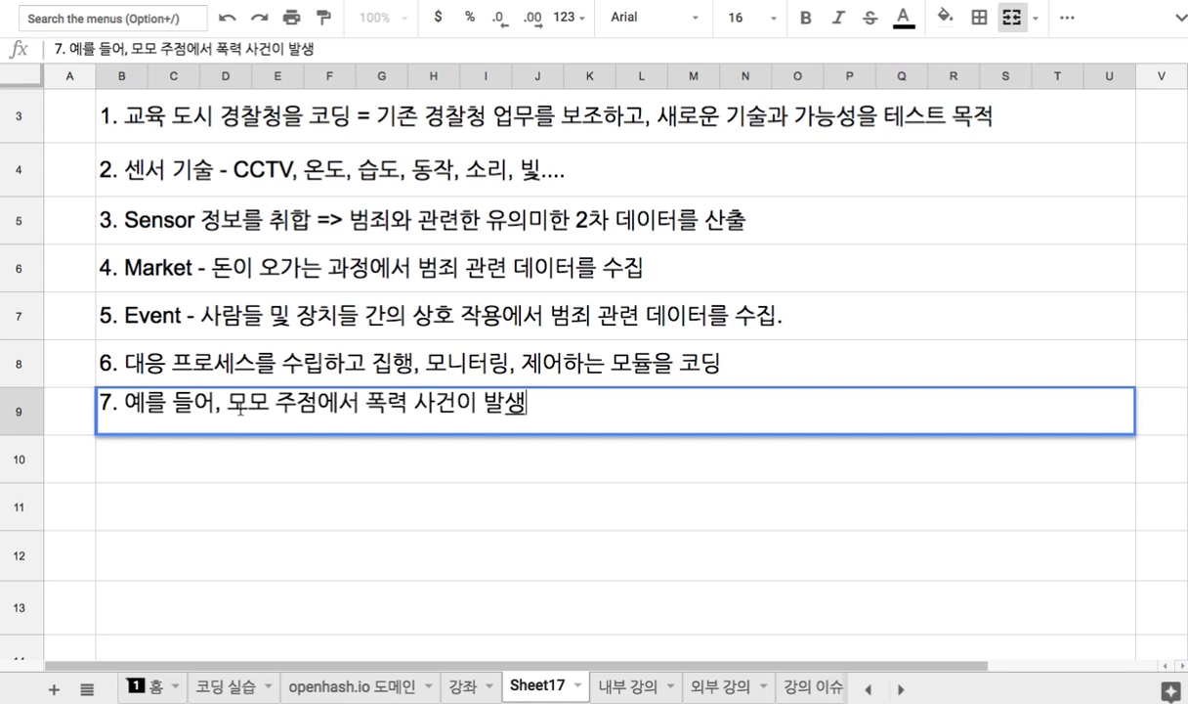
left_click_drag(228, 406, 499, 410)
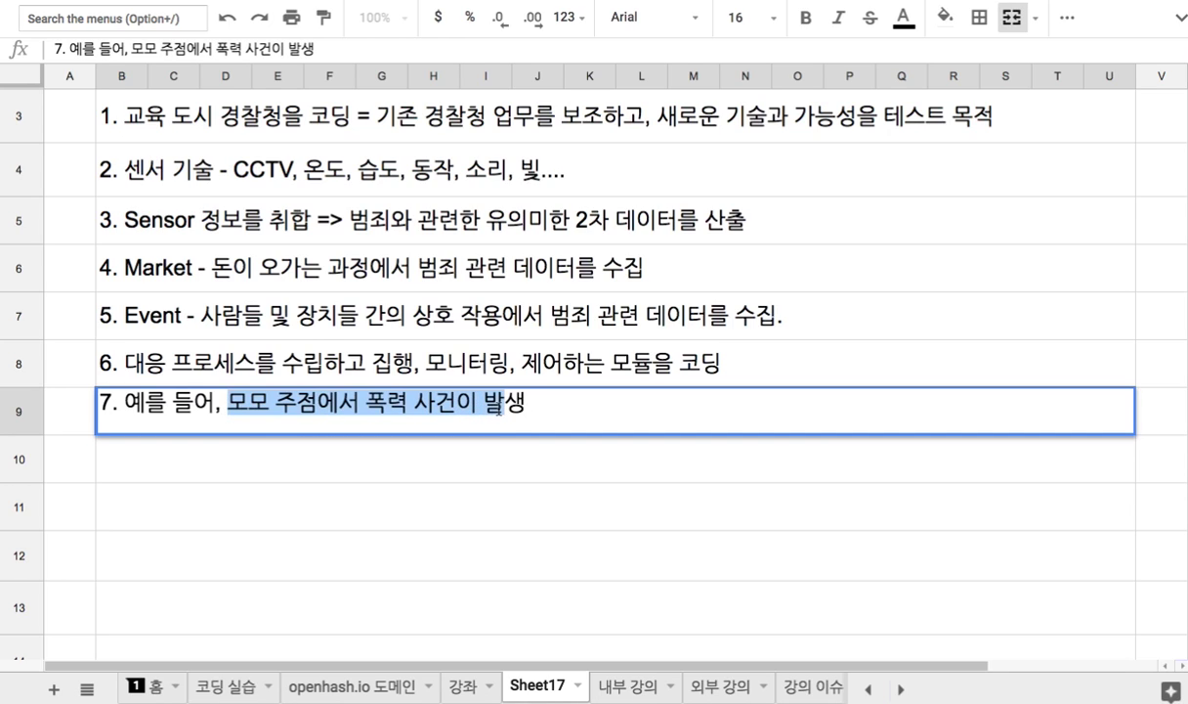
left_click(211, 235)
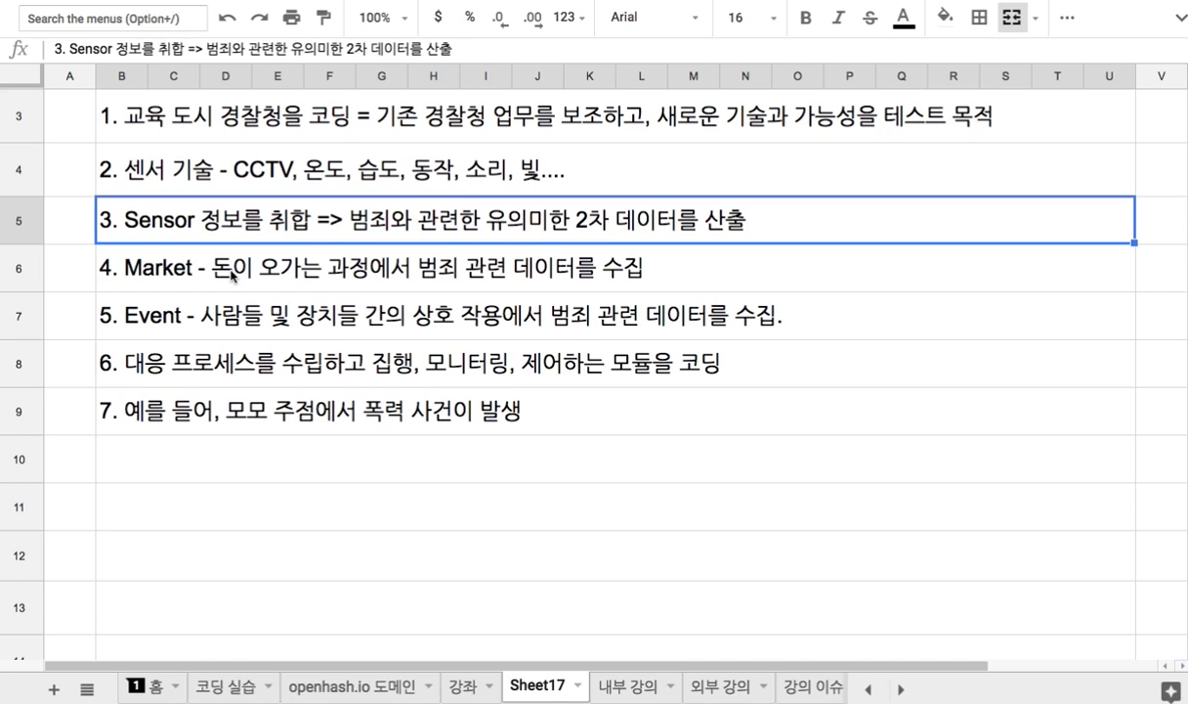
left_click(232, 276)
left_click(234, 305)
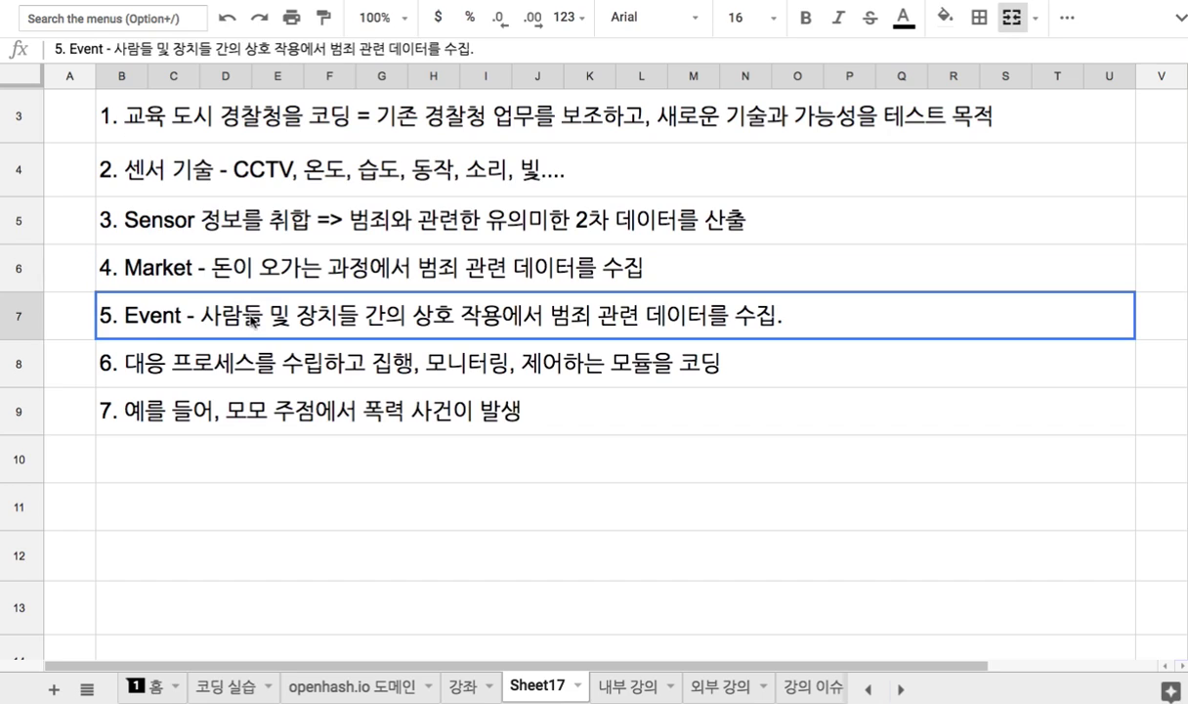
left_click(212, 256)
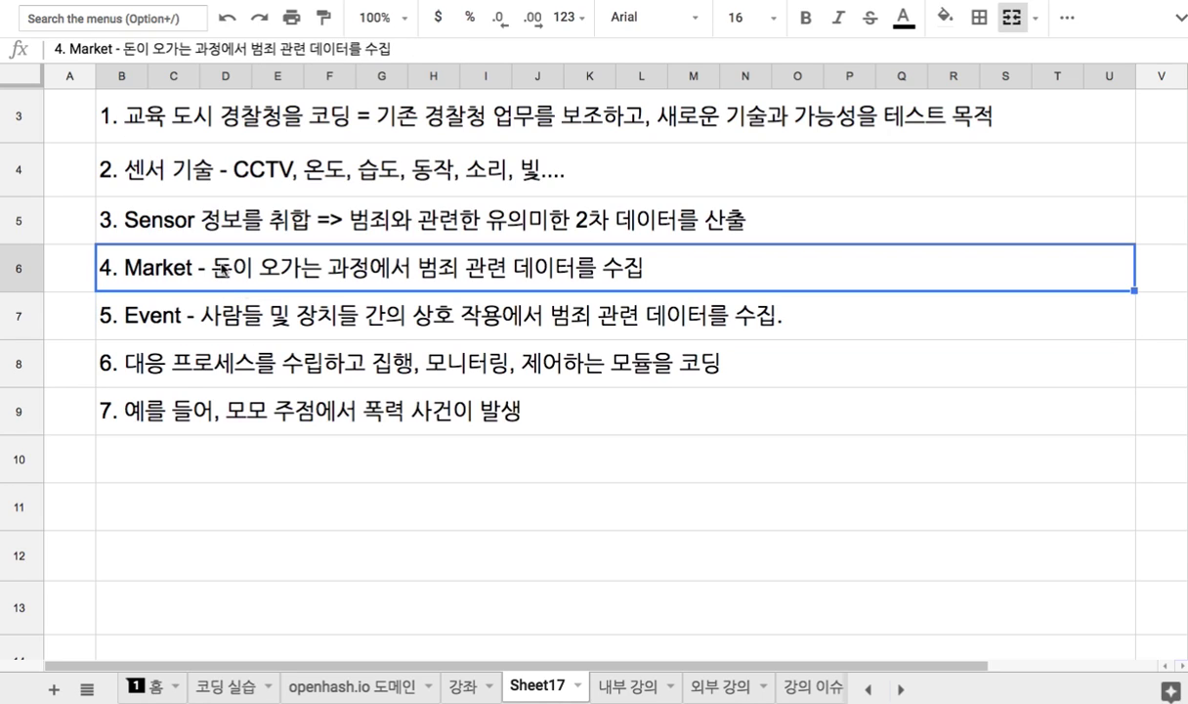
Step: Append "=> 대응 프로세스" to the end of the example note in row 9
left_click(459, 420)
double_click(533, 409)
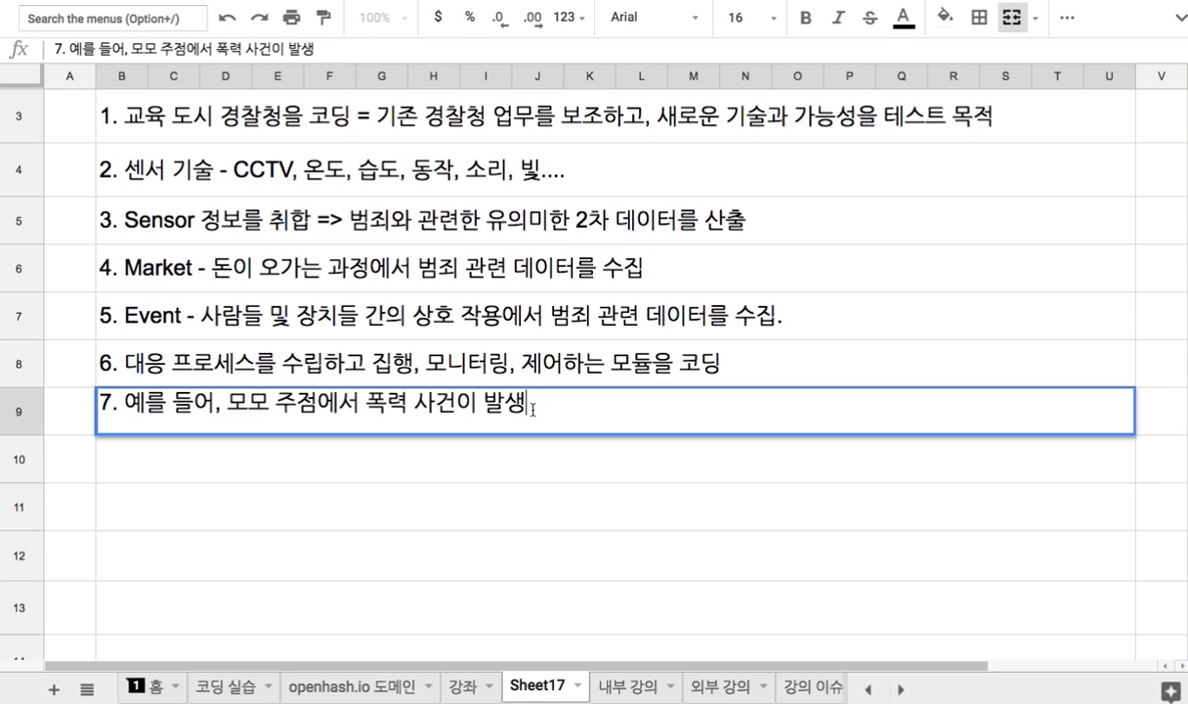
type("=")
type("> 대응 프롯")
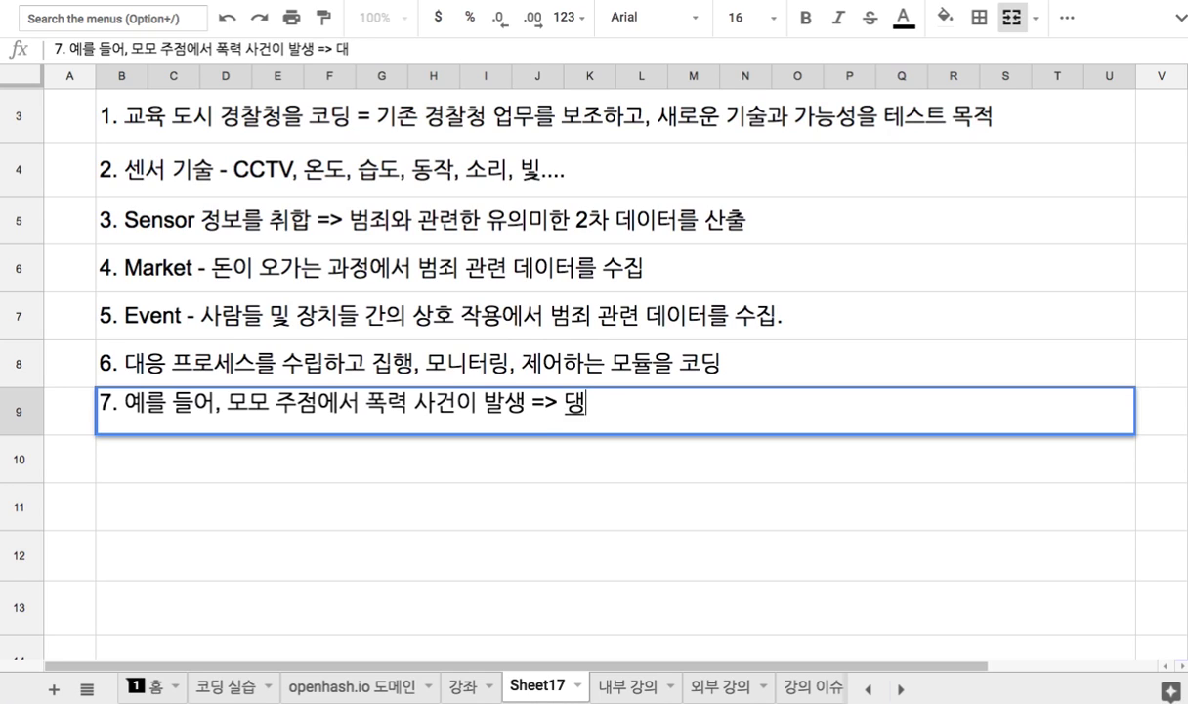
type("세스")
key("Return")
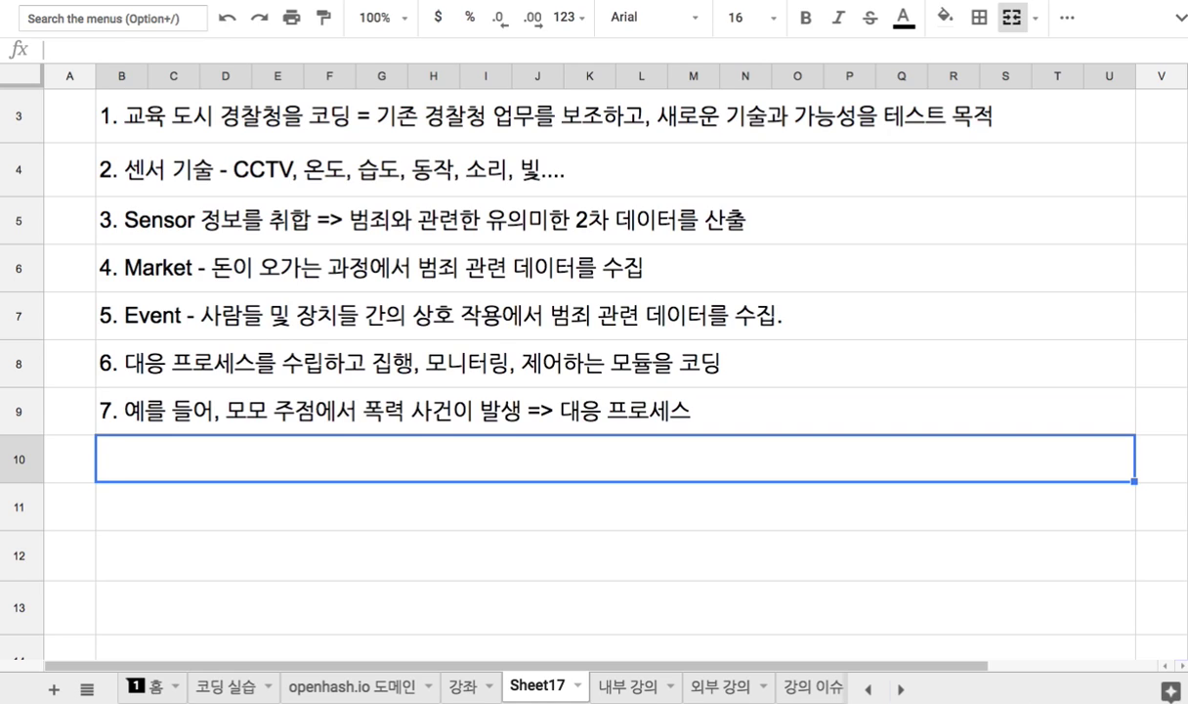
Step: Renumber the example note in row 9 as "1)" so it becomes a sub-point of note 6
left_click(186, 391)
double_click(121, 404)
left_click_drag(121, 404, 98, 403)
type("1)")
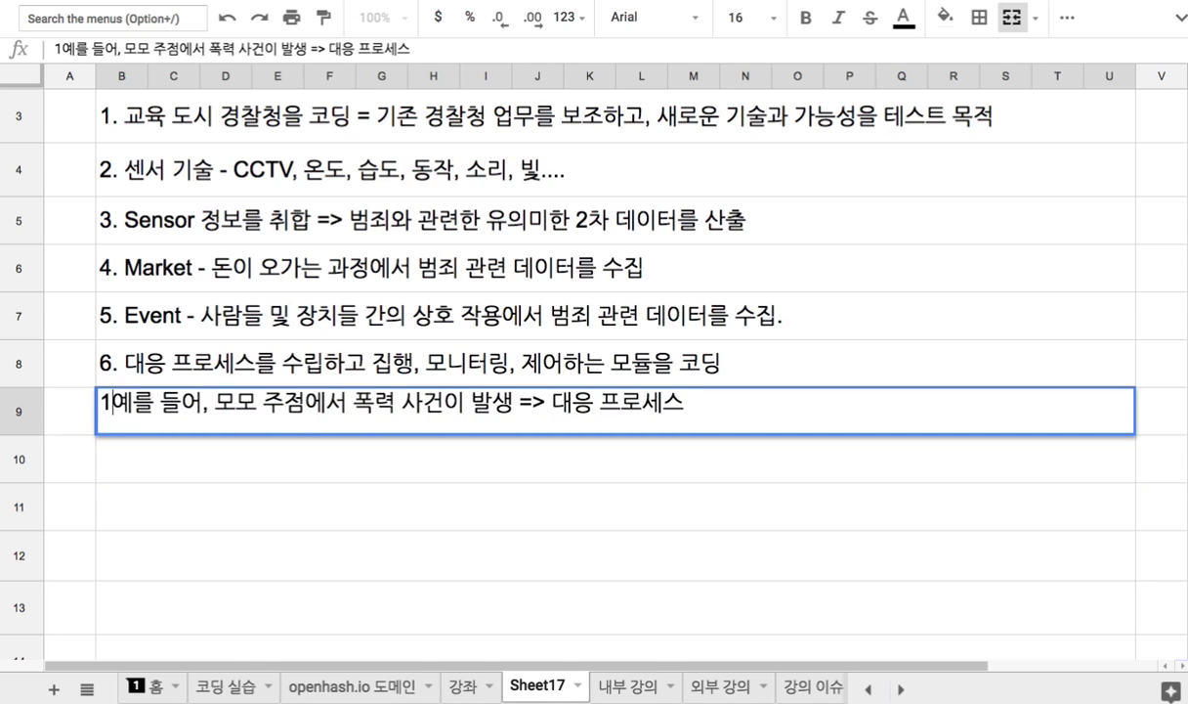
Step: Write "2) 범죄 유형 별로 대응 프로세스를 수립하고 집행" in row 10 as the second sub-point
left_click(125, 463)
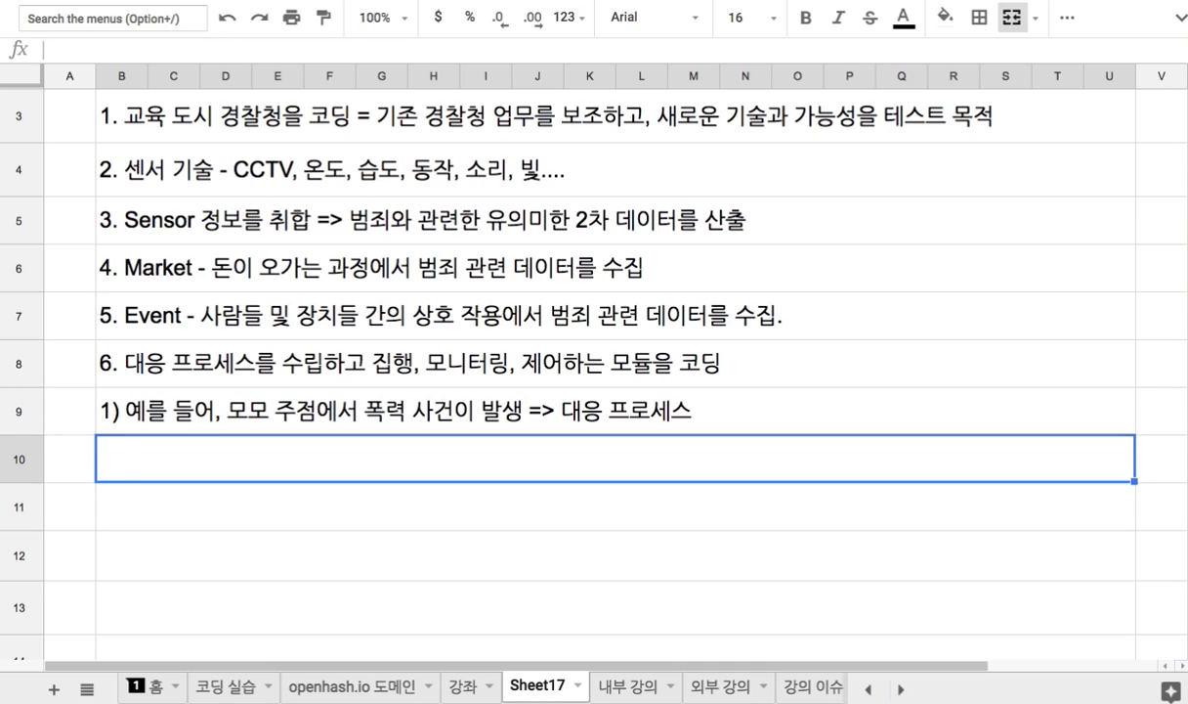
type("2) 범죄 유형 별로 대응")
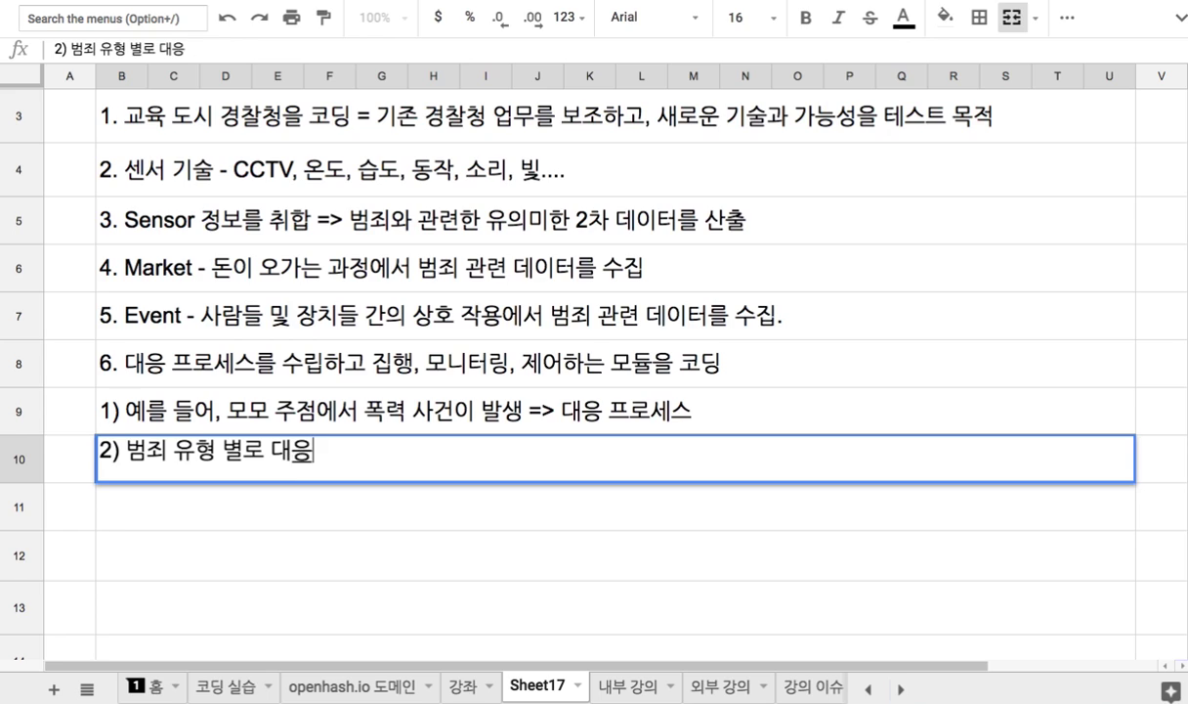
type(" 프로세스를 ")
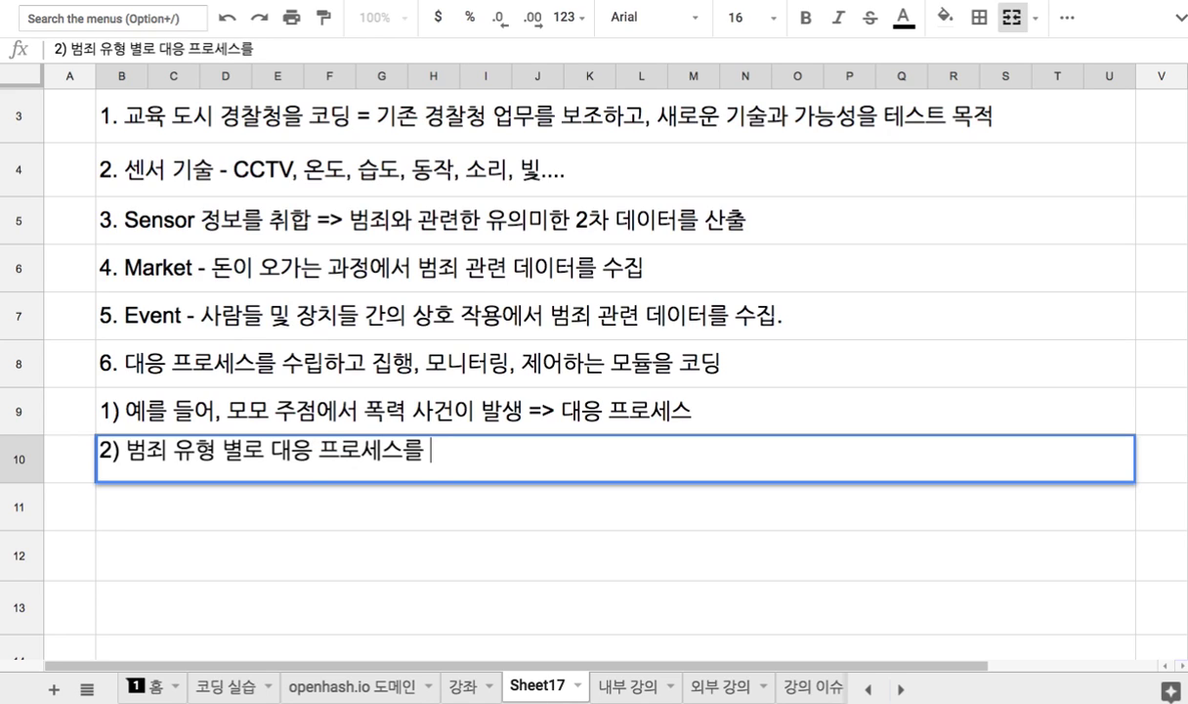
type("수립하고 집행")
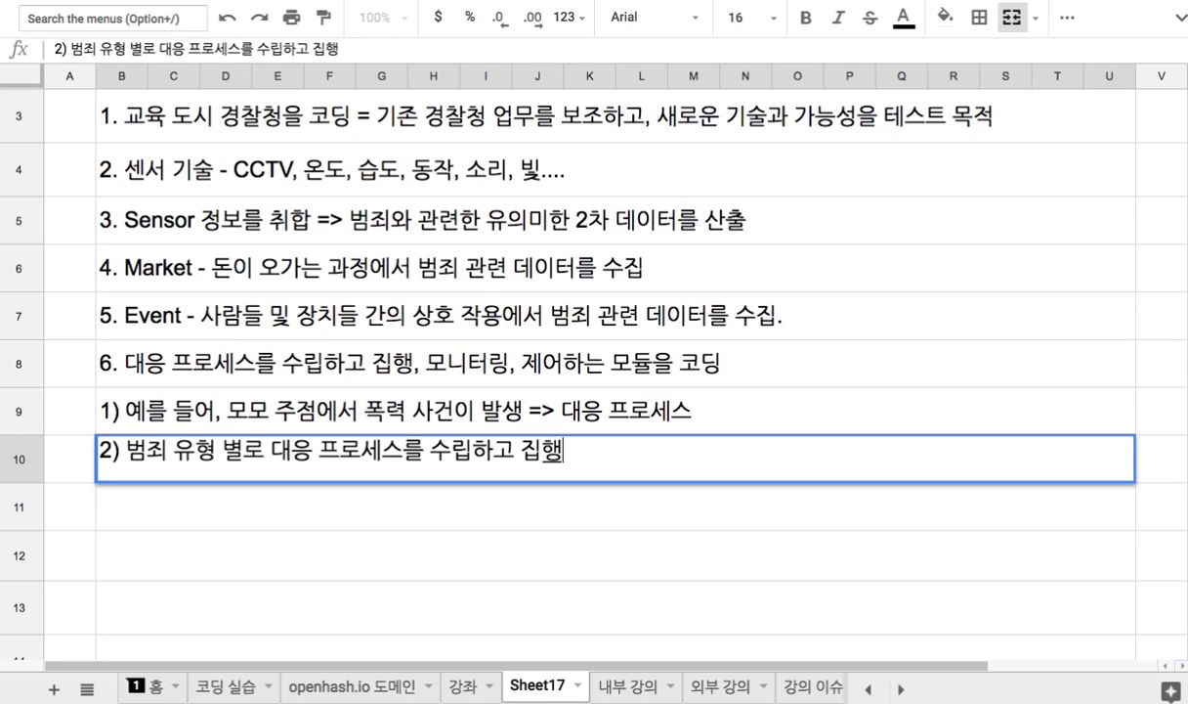
left_click_drag(174, 452, 249, 452)
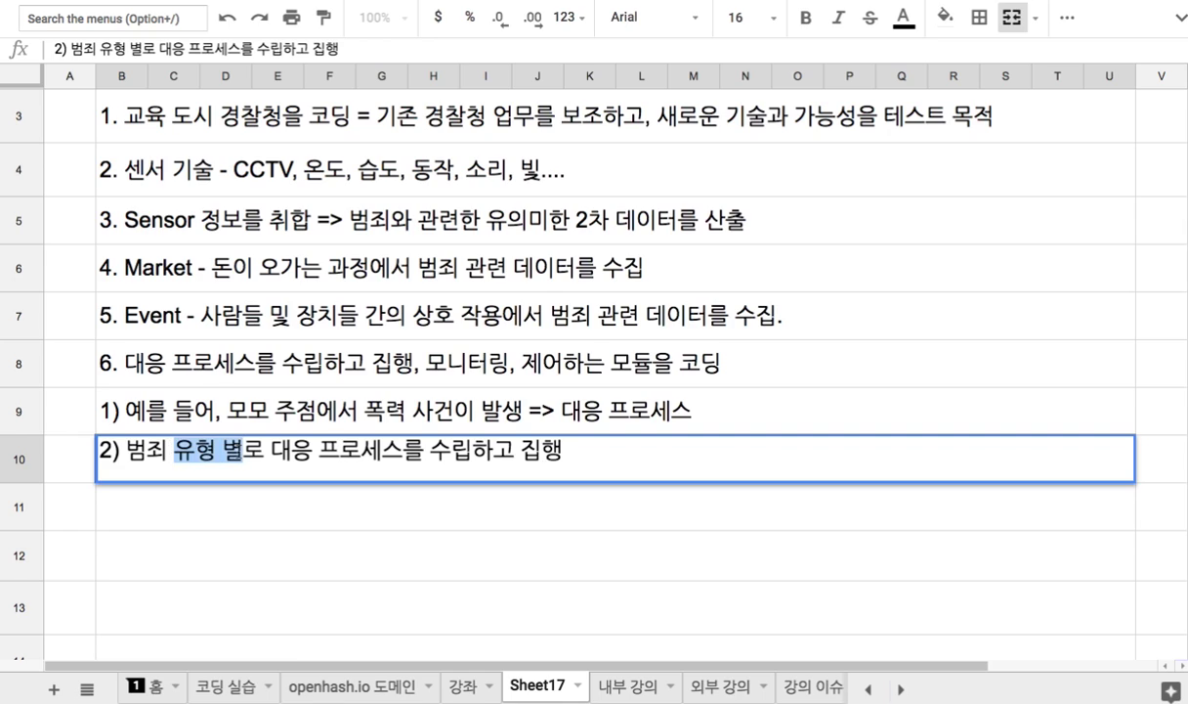
Step: Write "3) 폭력 사건: SWAT 팀이 출동" in row 11 as the third sub-point
left_click(243, 513)
type("3)")
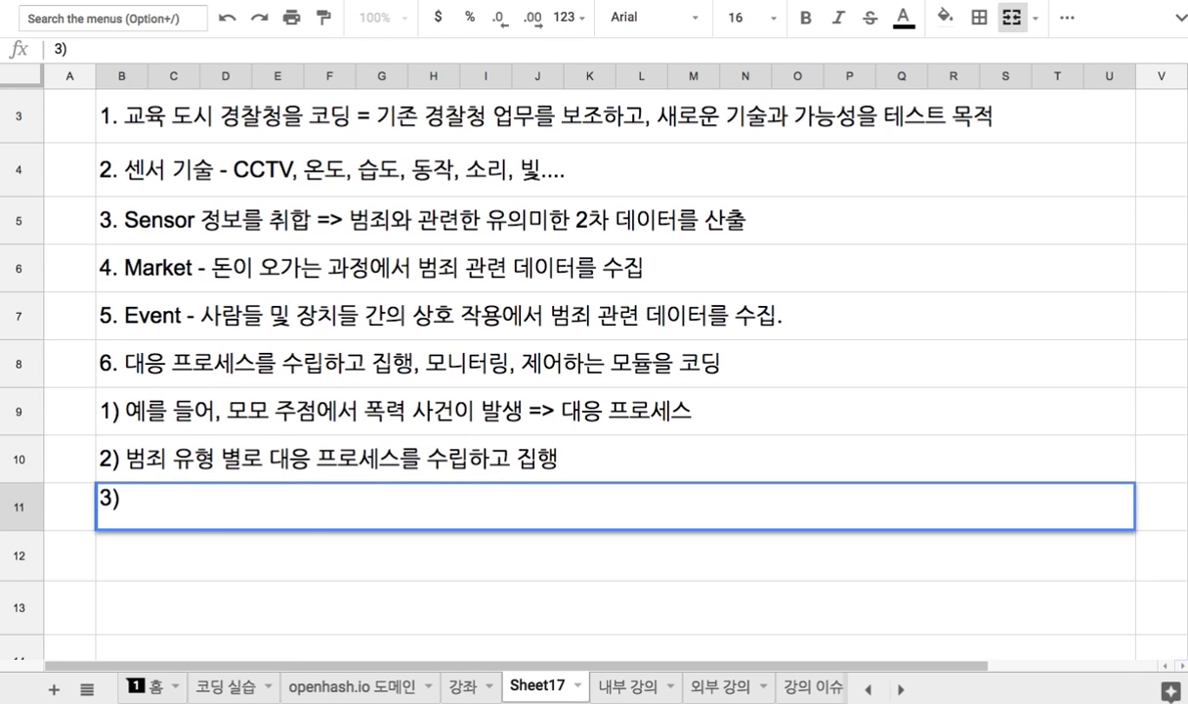
double_click(364, 396)
left_click_drag(366, 402, 457, 401)
left_click(313, 505)
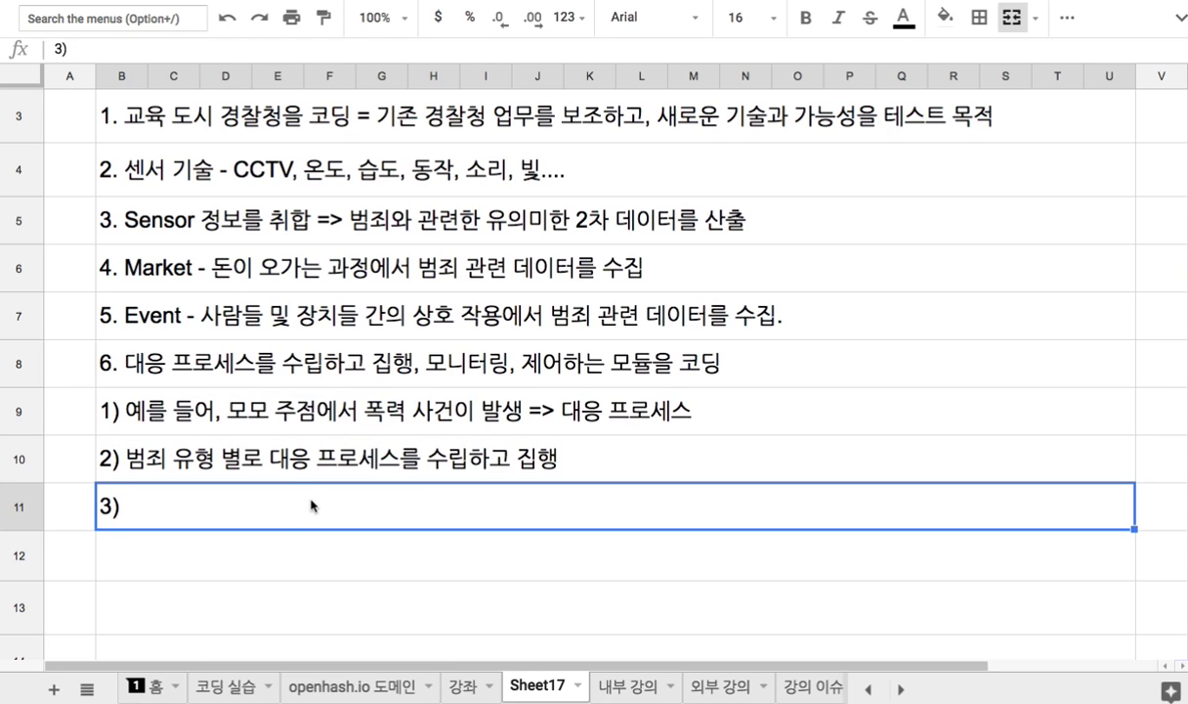
type("폭ㄹ")
key("BackSpace")
key("BackSpace")
key("BackSpace")
type("3) 폭력ㄱ")
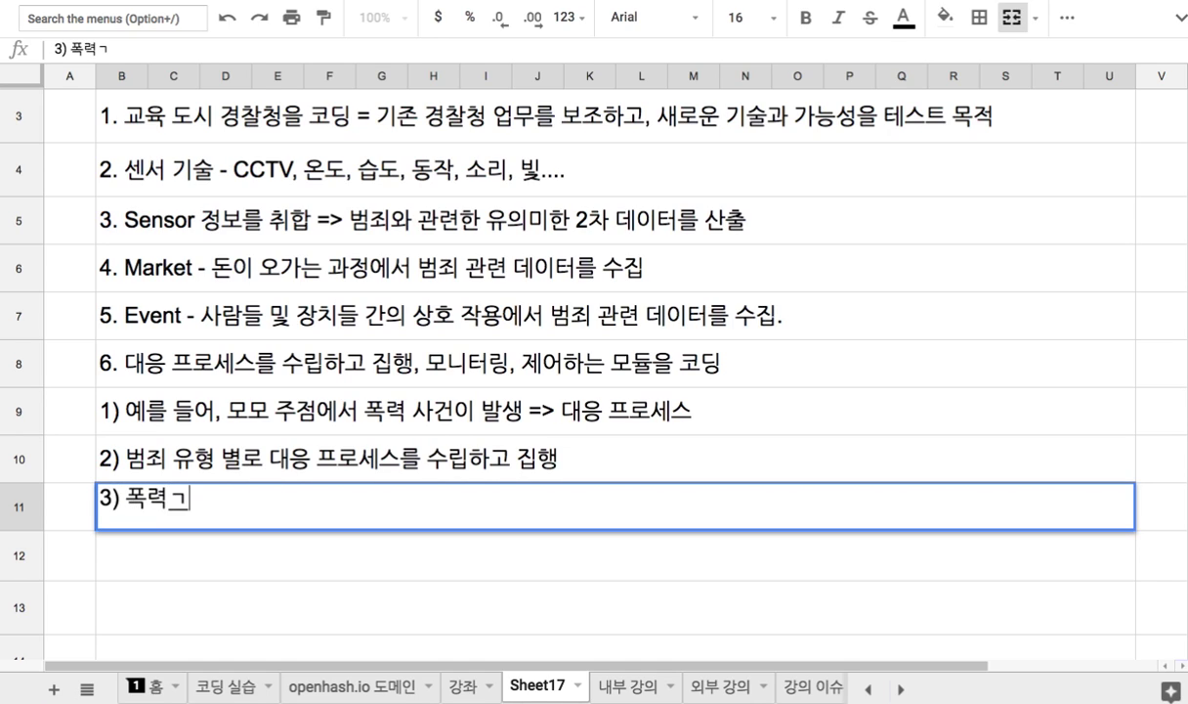
key("BackSpace")
type("사건: SWAT")
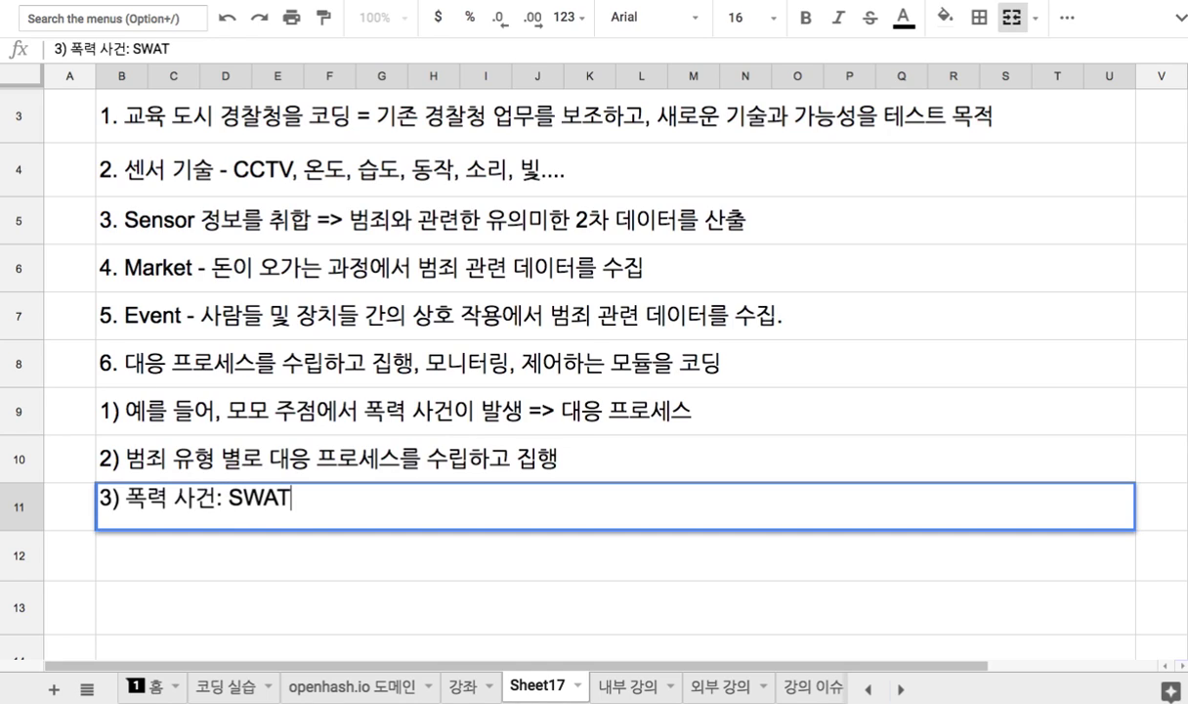
type(" 팀이 출동")
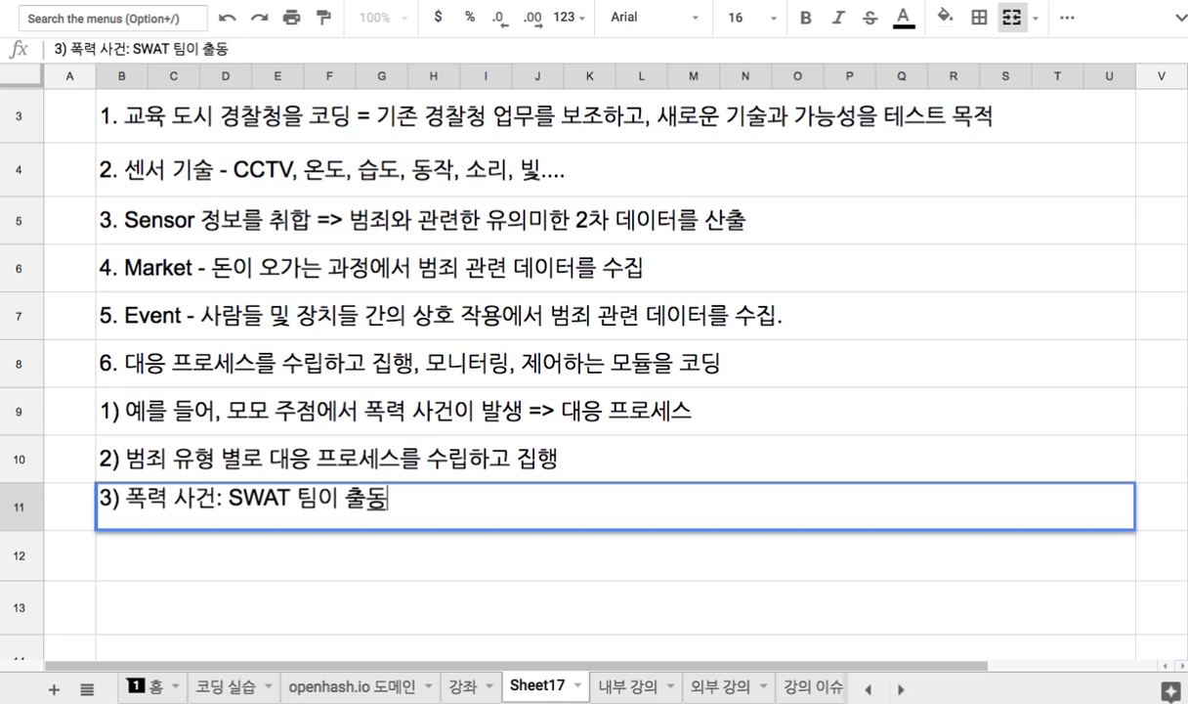
left_click(389, 375)
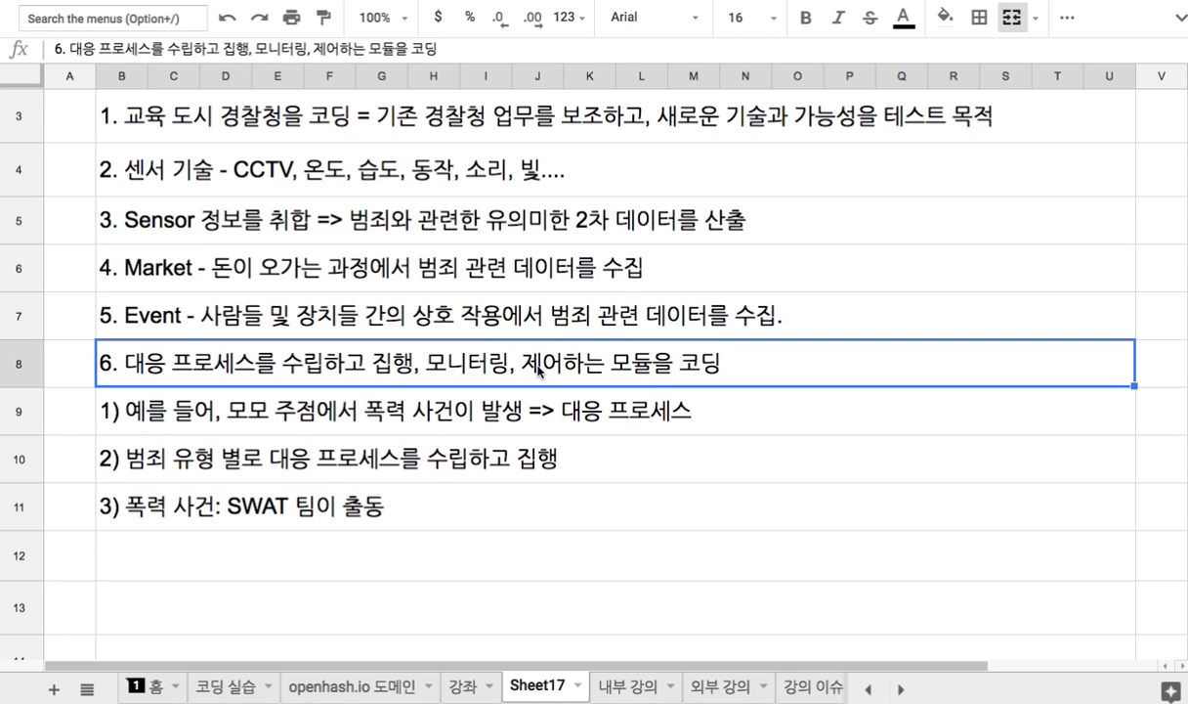
Step: Review the module wording in note 6 together with the SWAT team response in row 11
double_click(539, 372)
left_click_drag(615, 355, 658, 356)
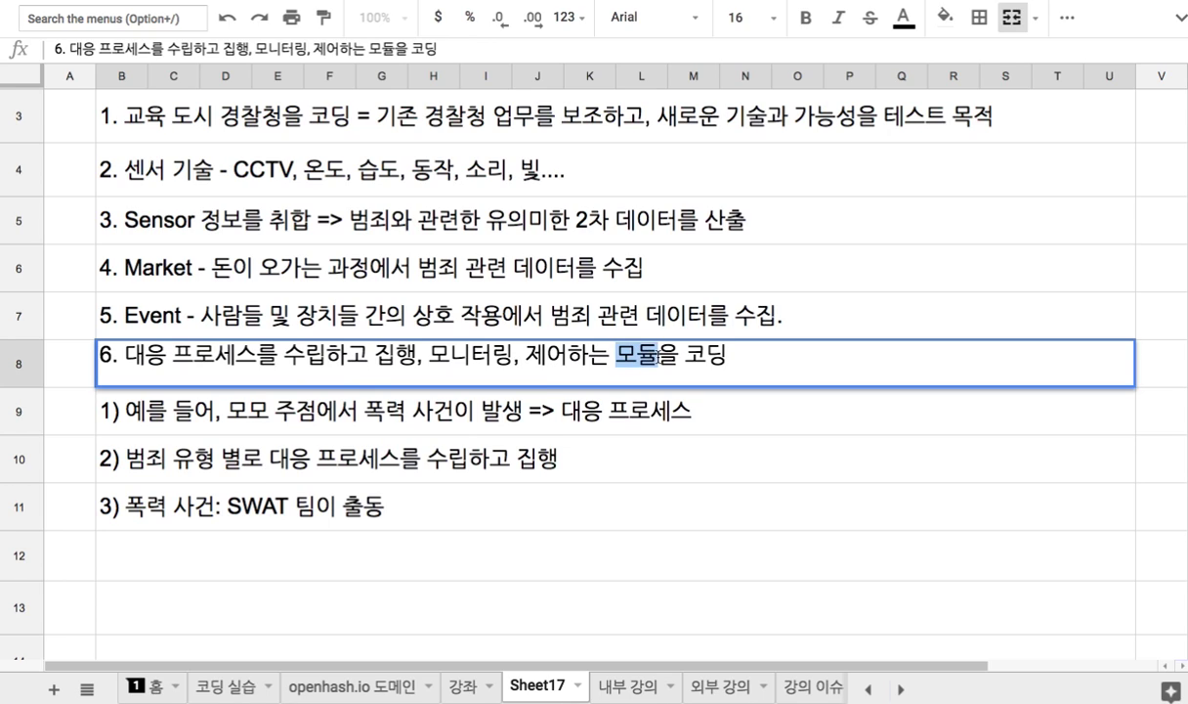
double_click(287, 493)
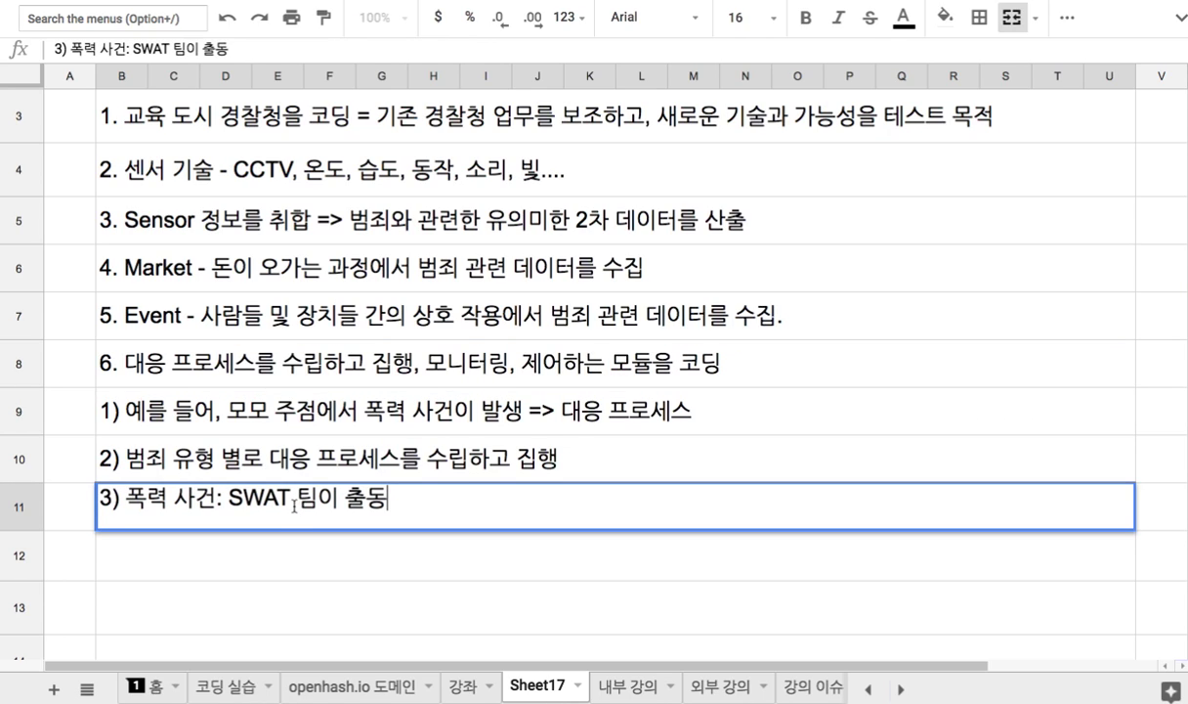
left_click_drag(228, 498, 316, 507)
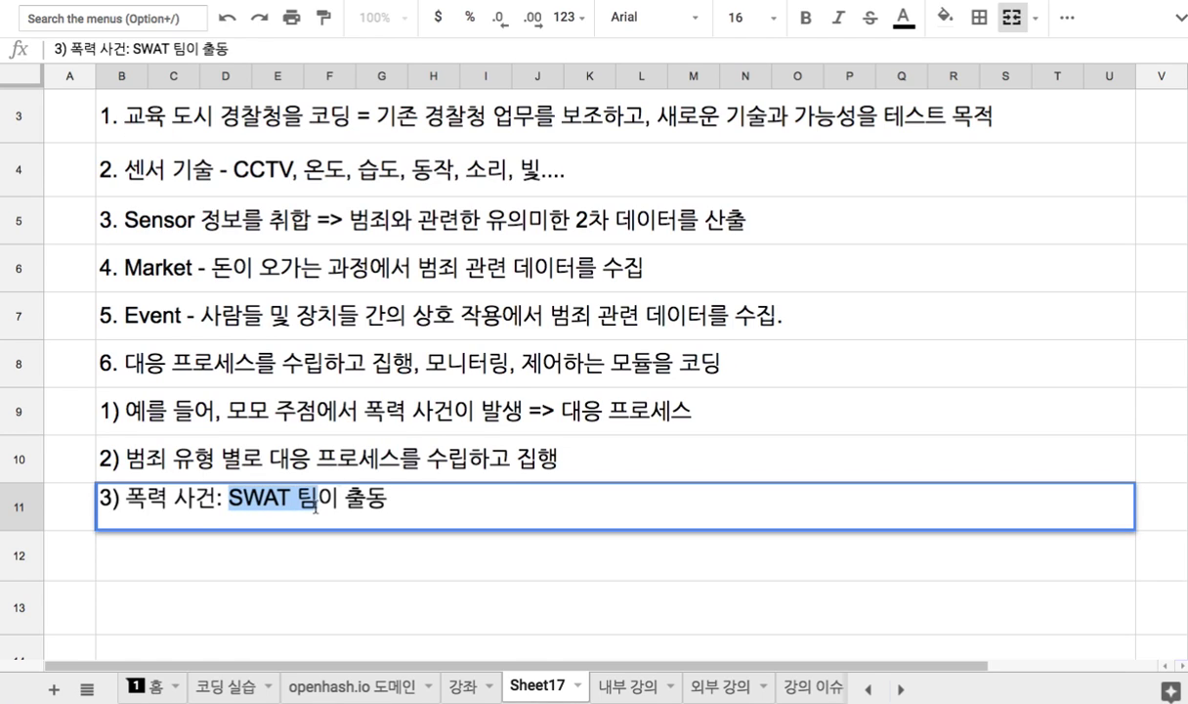
left_click(515, 371)
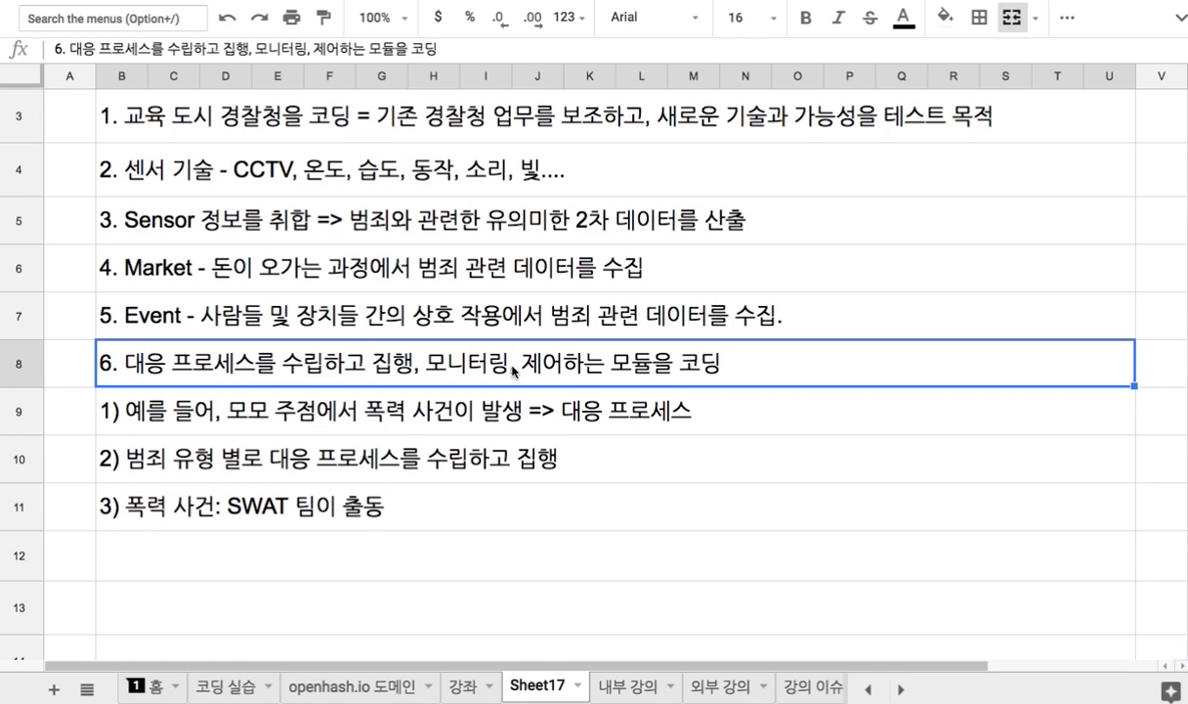
double_click(515, 371)
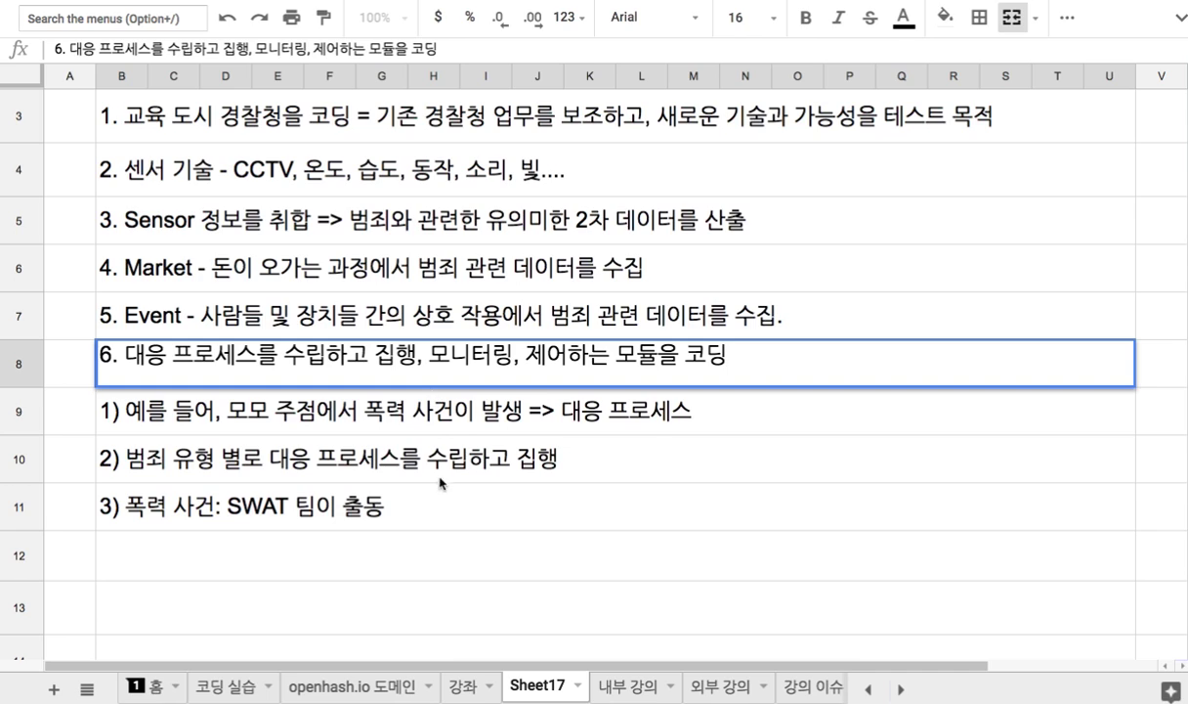
double_click(317, 486)
left_click_drag(219, 499, 394, 505)
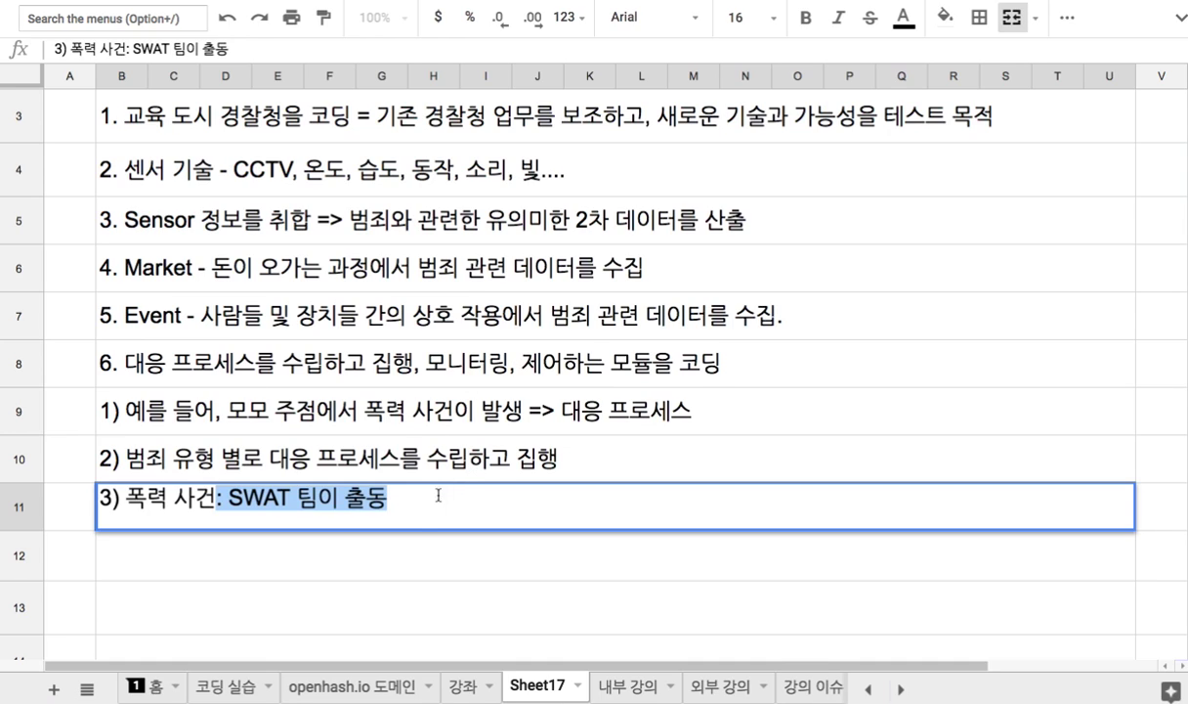
Step: Write "4) 추행 사건: 근처에 있는 시민들이 범인을 제어하도록" in row 12 as the fourth sub-point
left_click(352, 543)
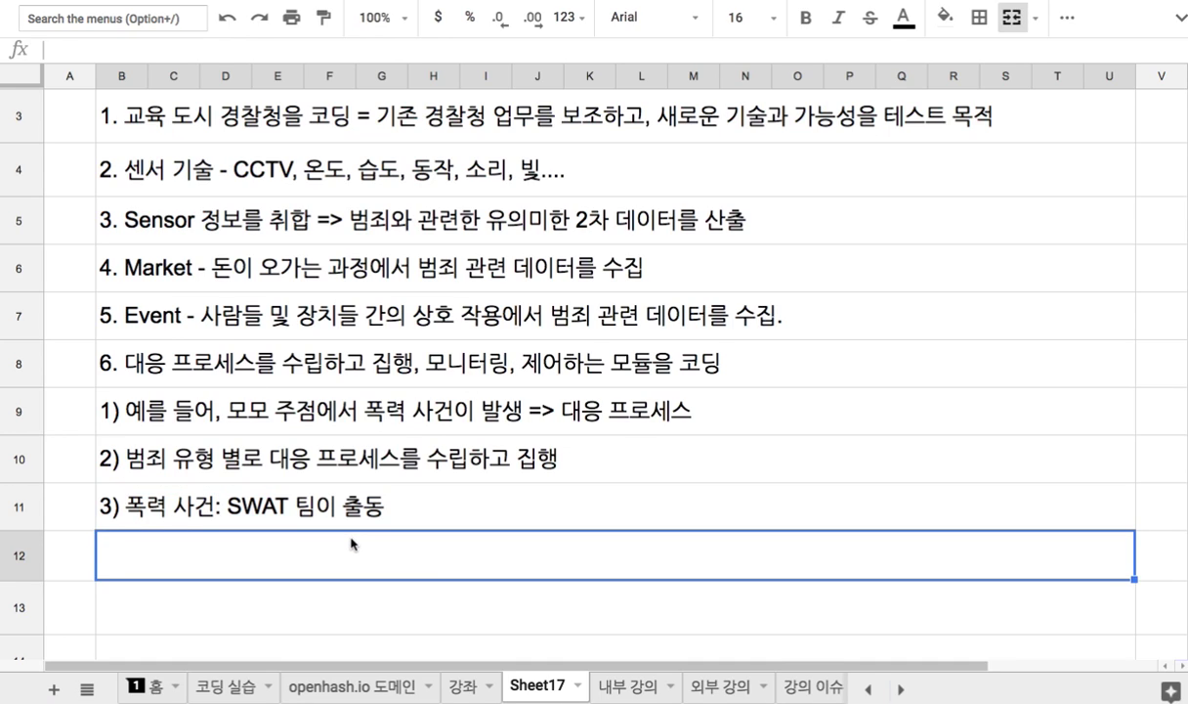
type("4)")
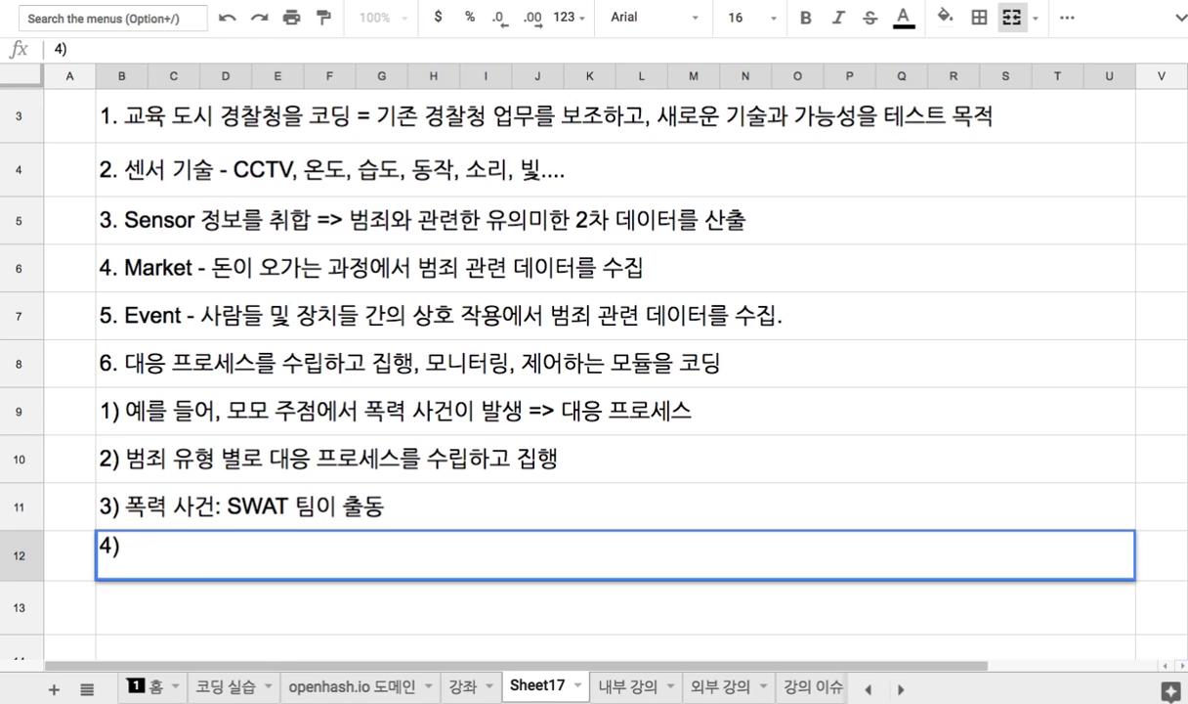
type("추행 사건")
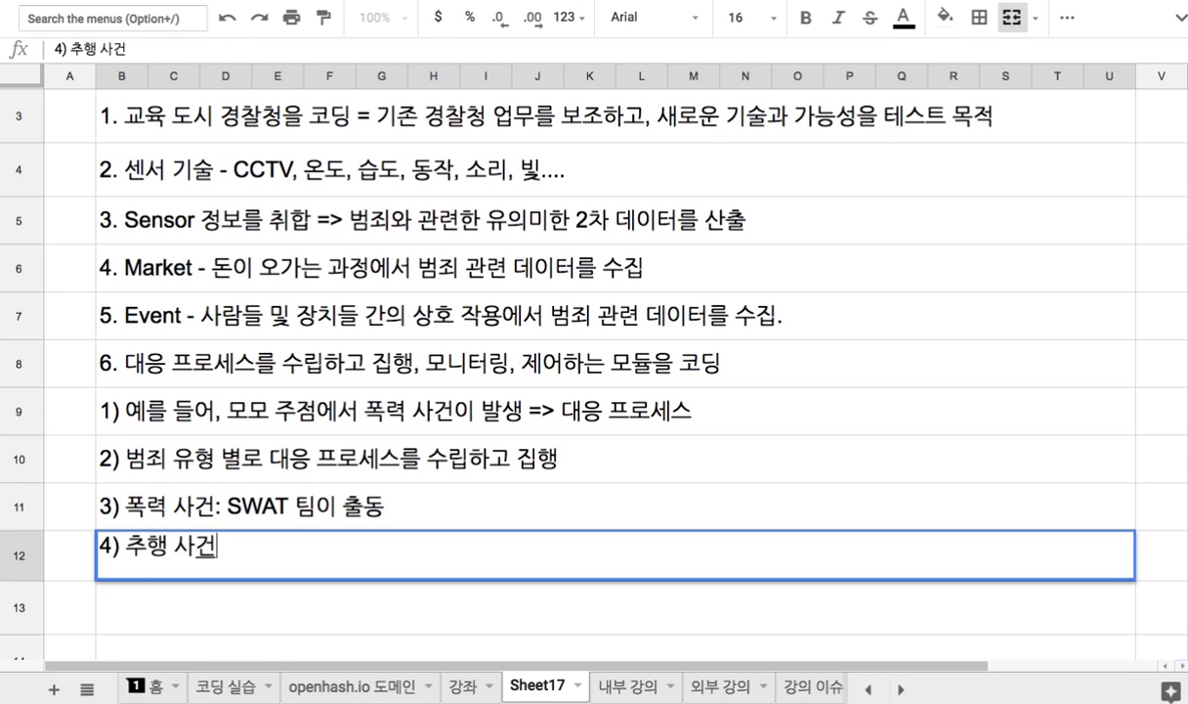
type(": 근처에 있는 시민들ㅇ")
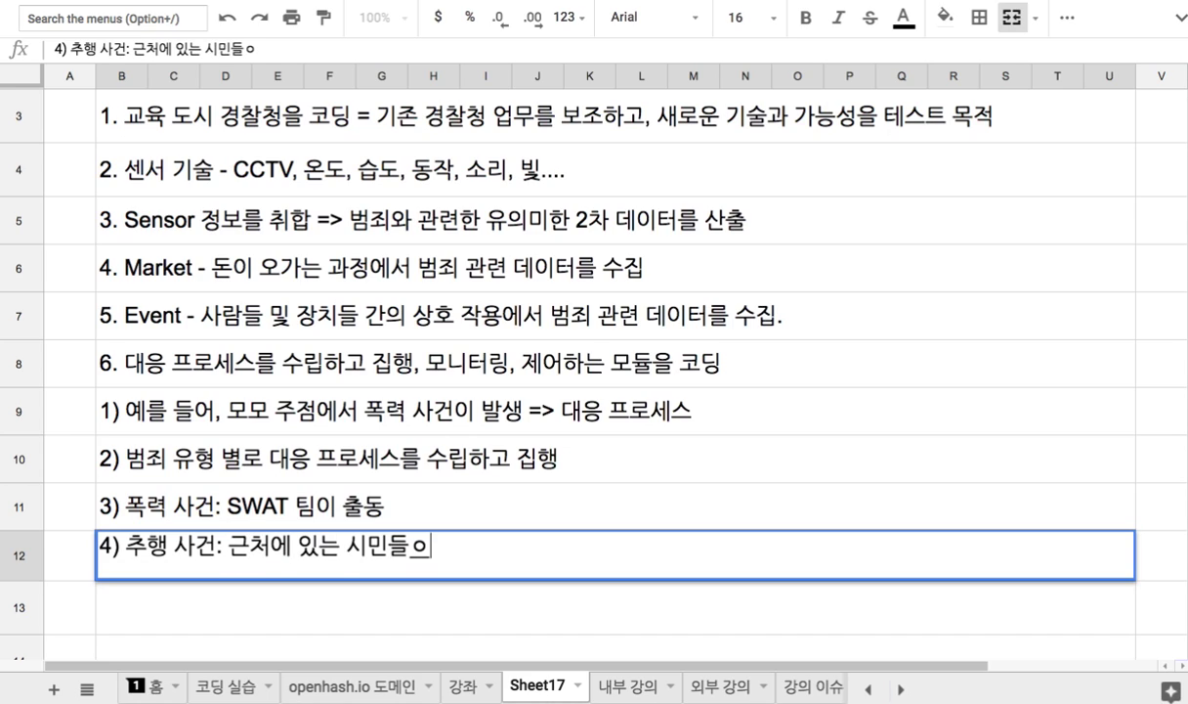
type("ㅣ ")
type("범인을 제어하")
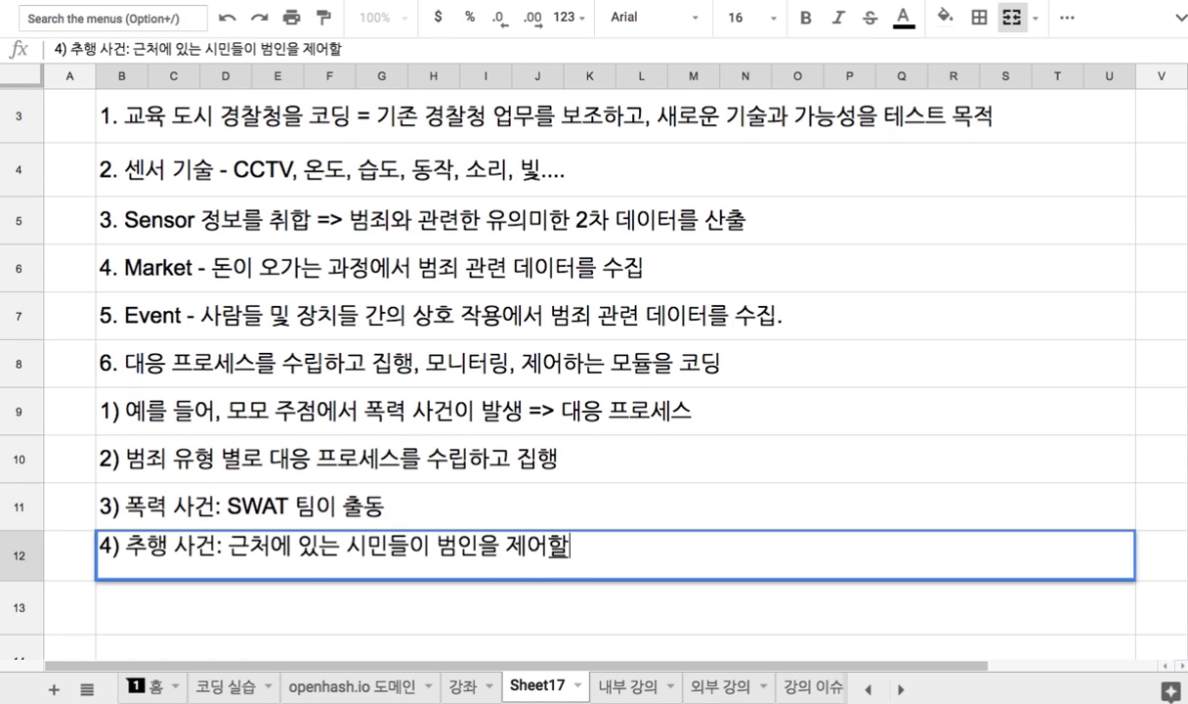
type("로도")
key("BackSpace")
key("BackSpace")
type("도록")
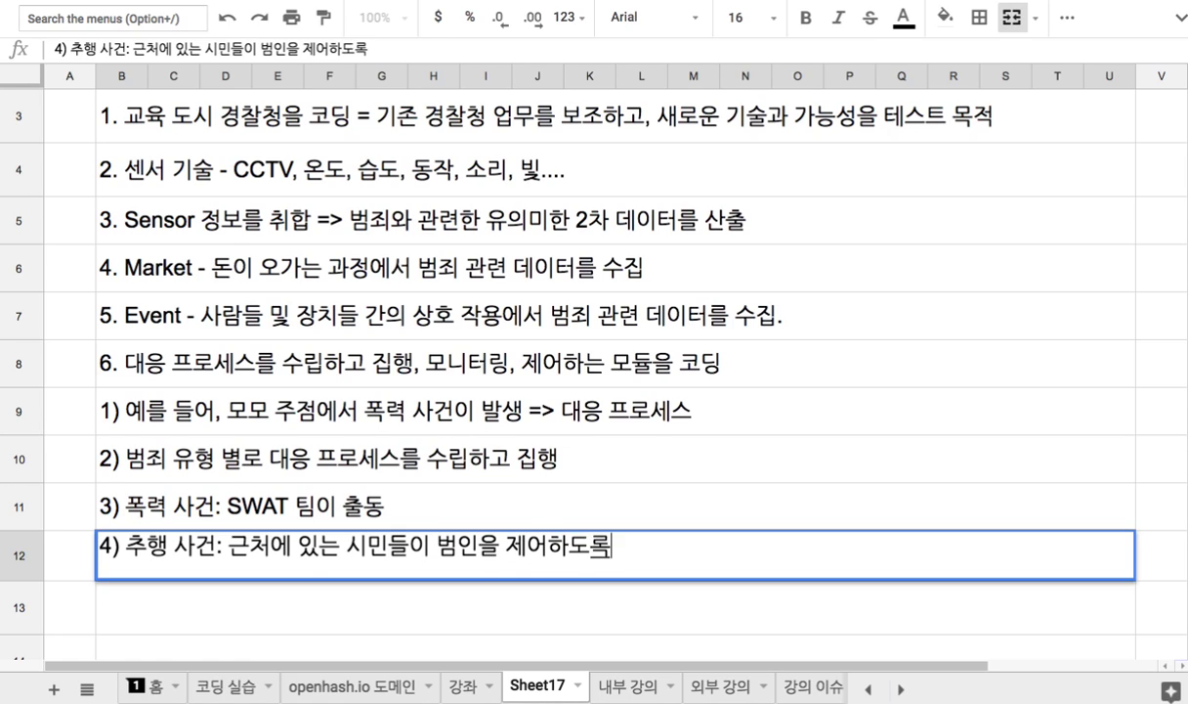
Step: Complete the fourth sub-point in row 12 with the ending "지시"
type(" 지시할 수 있")
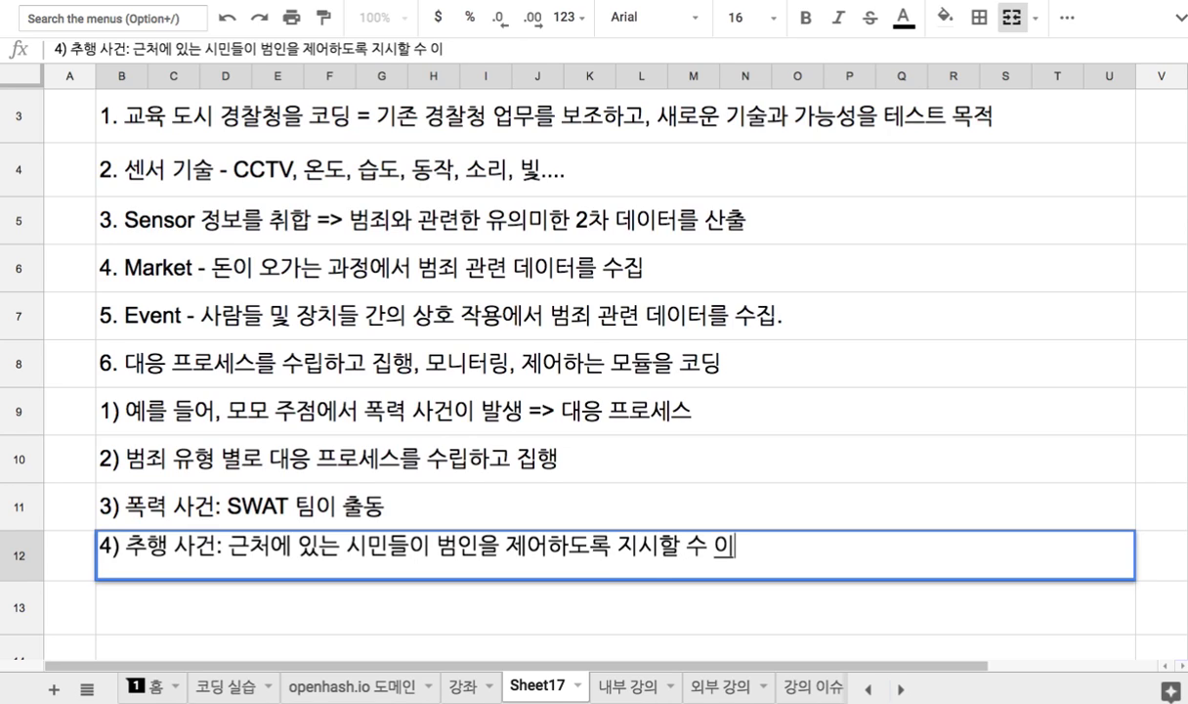
key("BackSpace")
key("BackSpace")
key("BackSpace")
key("BackSpace")
key("BackSpace")
key("BackSpace")
key("BackSpace")
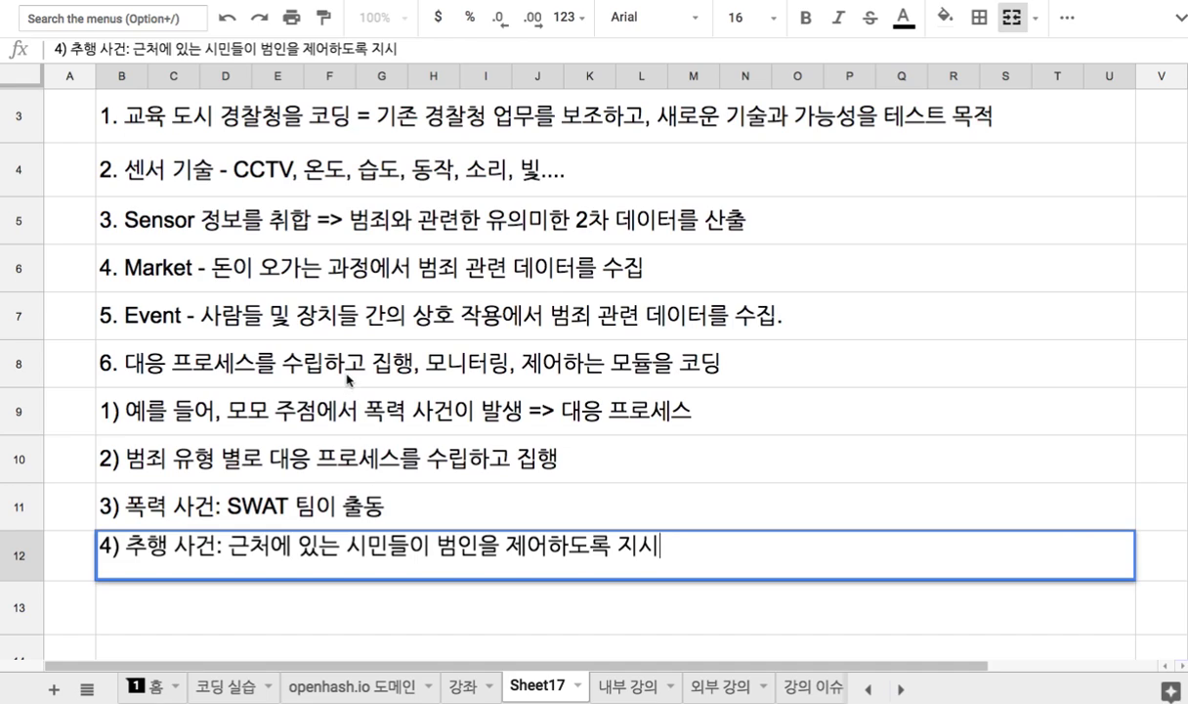
left_click(332, 366)
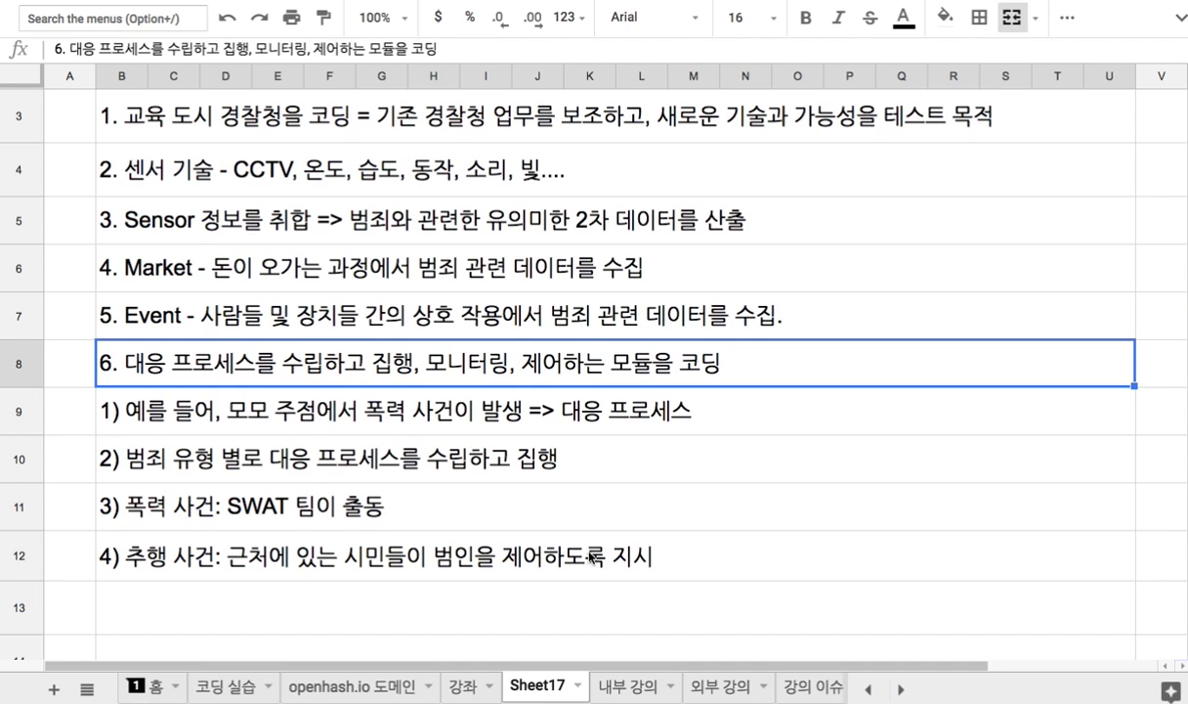
double_click(668, 557)
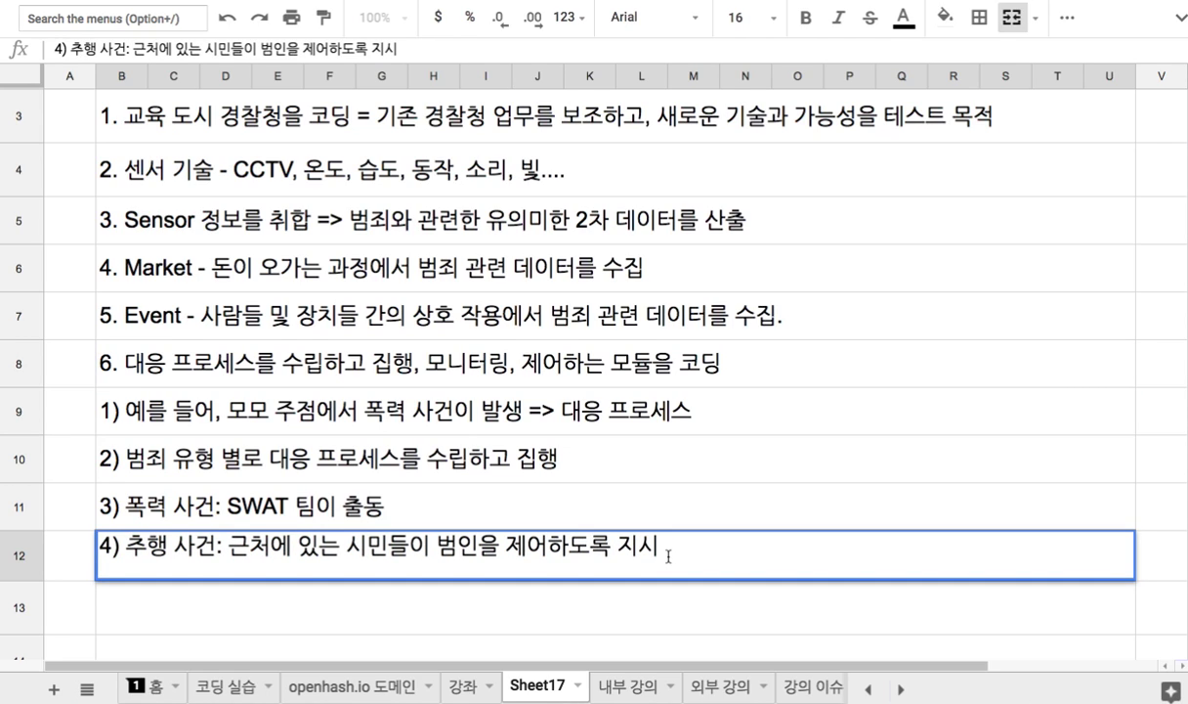
key("Return")
Step: Start the seventh note in row 13 with "7. 누가"
type("7.")
scroll(640, 531, "down", 4)
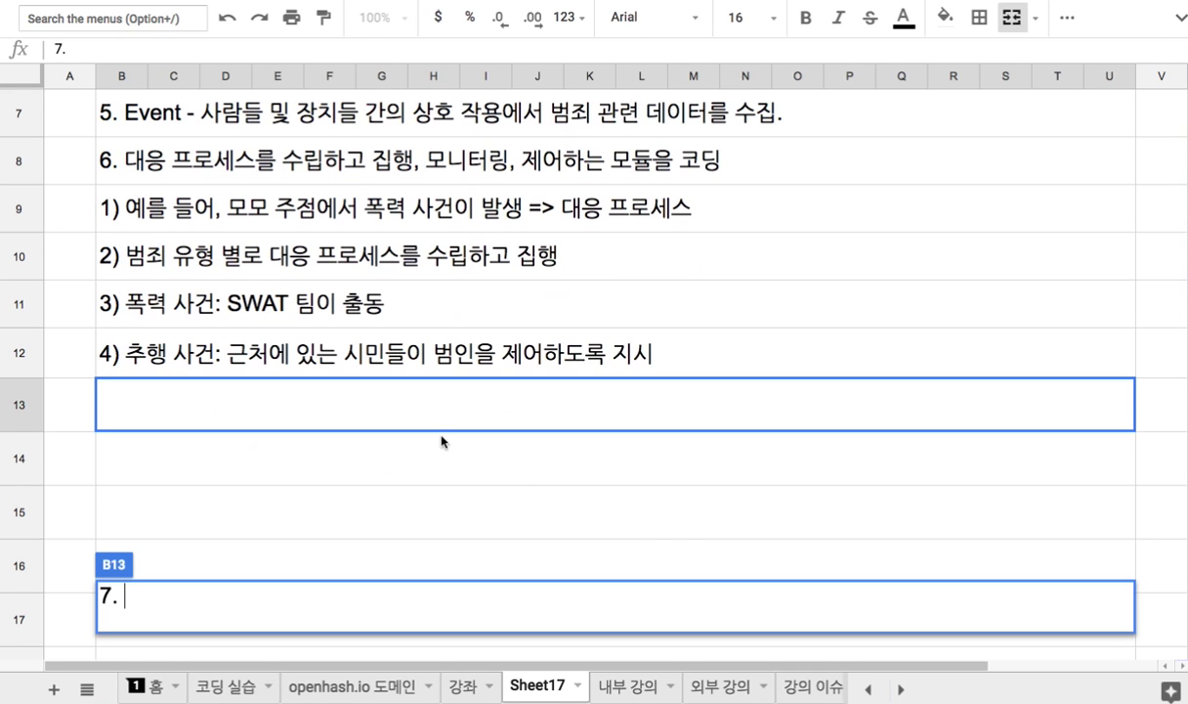
key("Return")
left_click(366, 405)
double_click(732, 413)
type(". 누가")
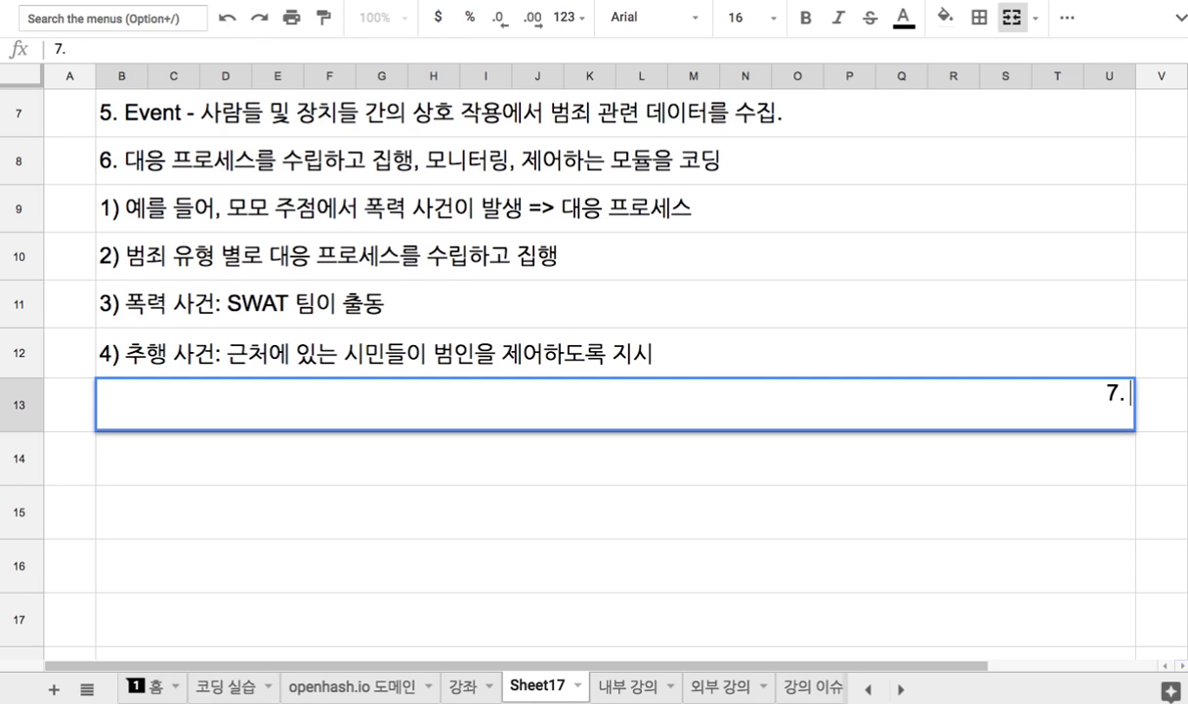
key("Return")
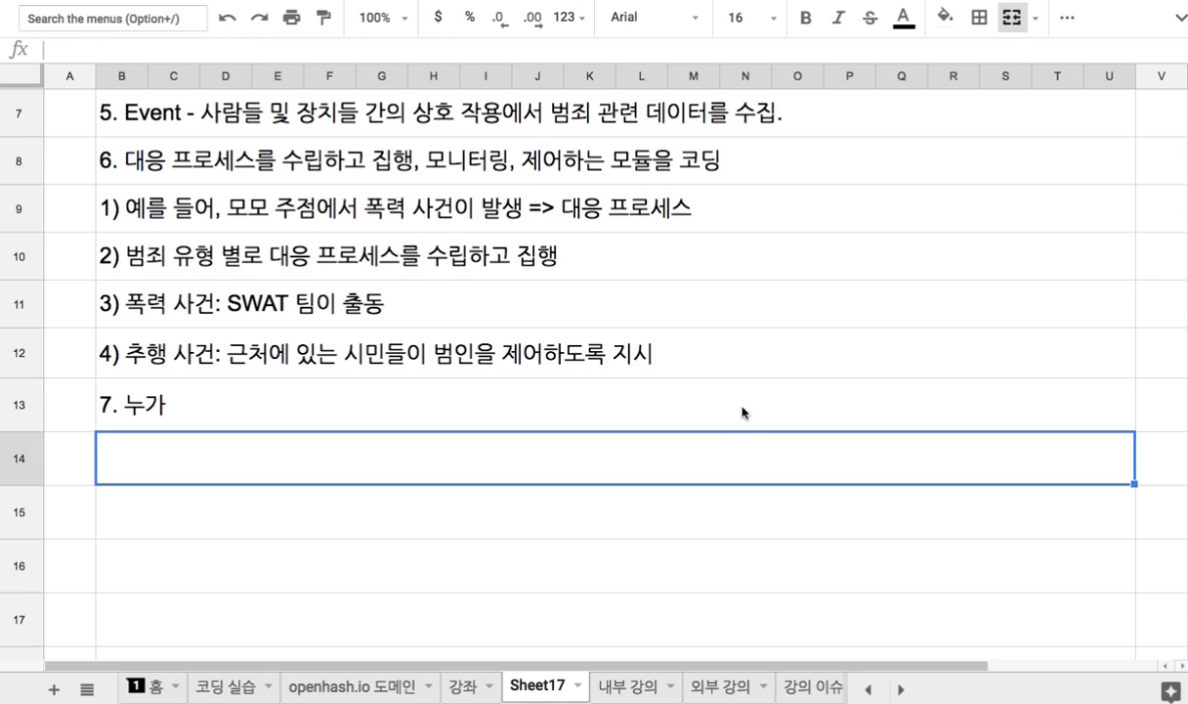
Step: Reword the note in row 13 as "7. 도시 내에서 누가 언제 어디서 무엇을 하고 있는 지에"
double_click(483, 403)
key("BackSpace")
key("BackSpace")
key("BackSpace")
type("도")
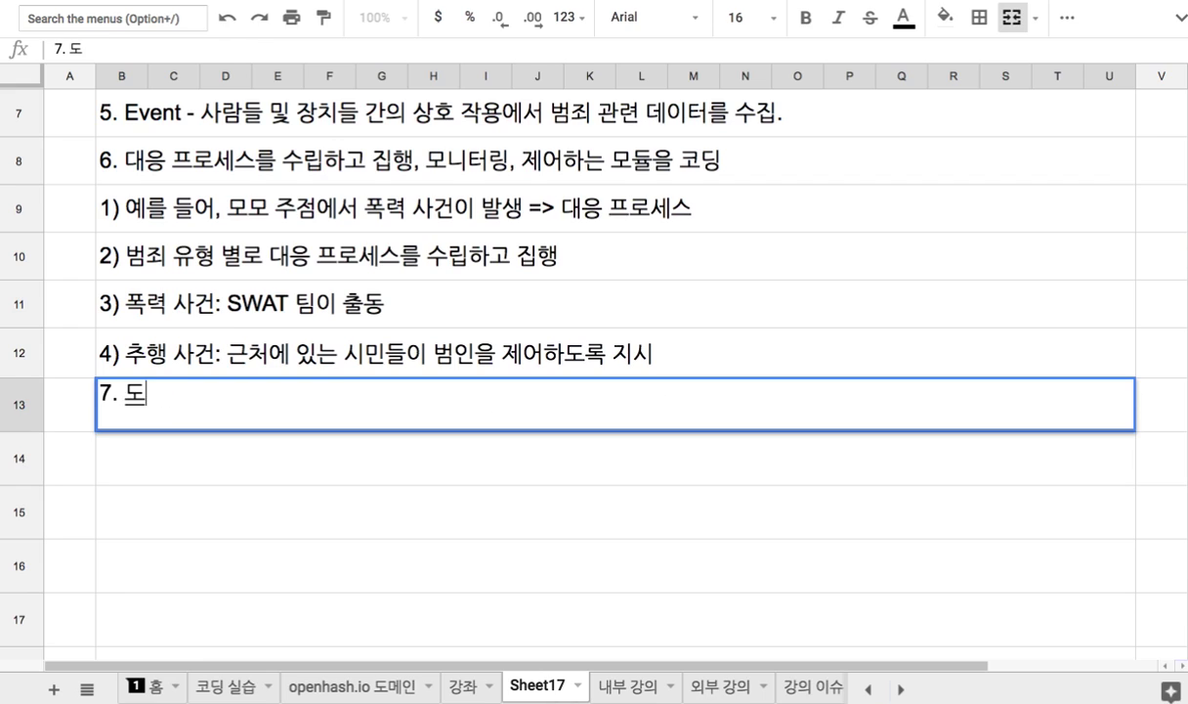
type("시 내에서 눅가 ")
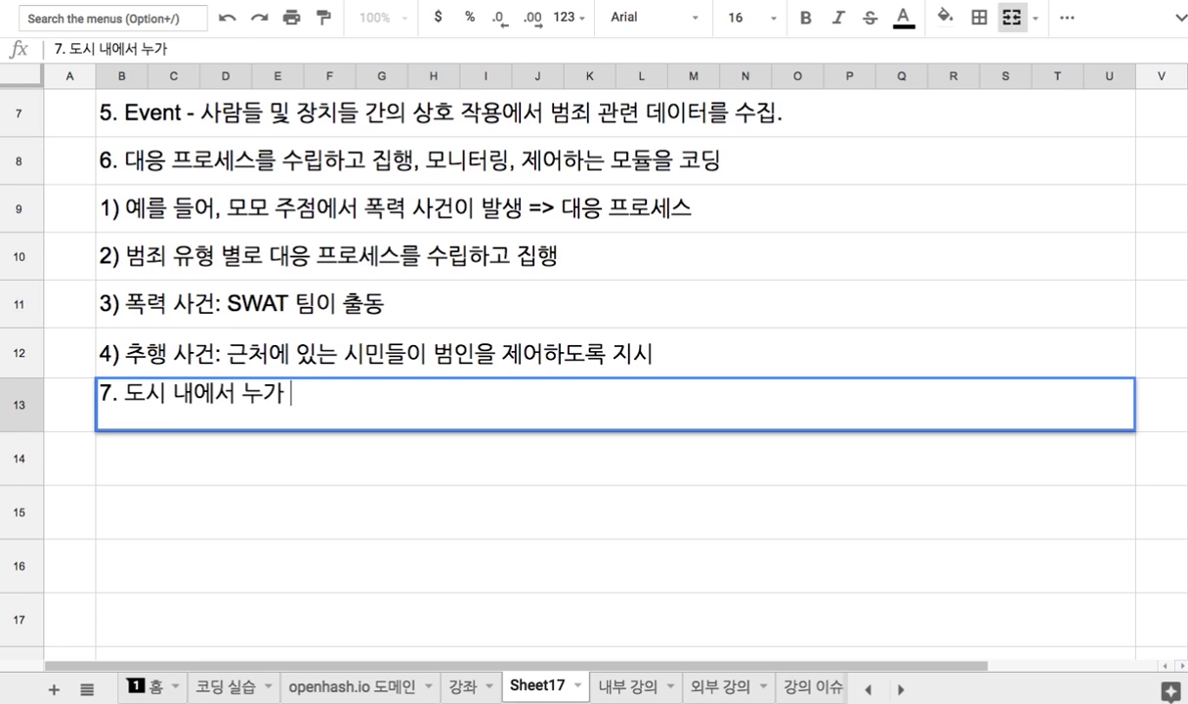
type("언제 어디서 뭉엇을 하고 잇는")
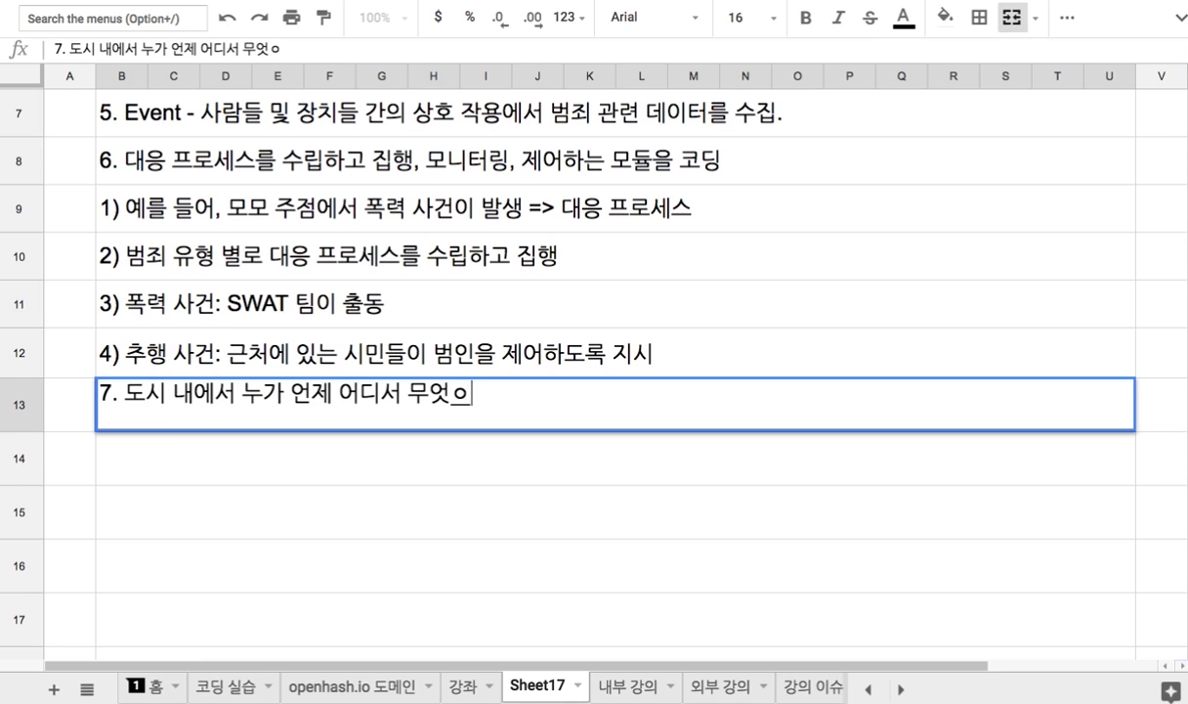
key("BackSpace")
key("BackSpace")
key("BackSpace")
type("있는 지에 ")
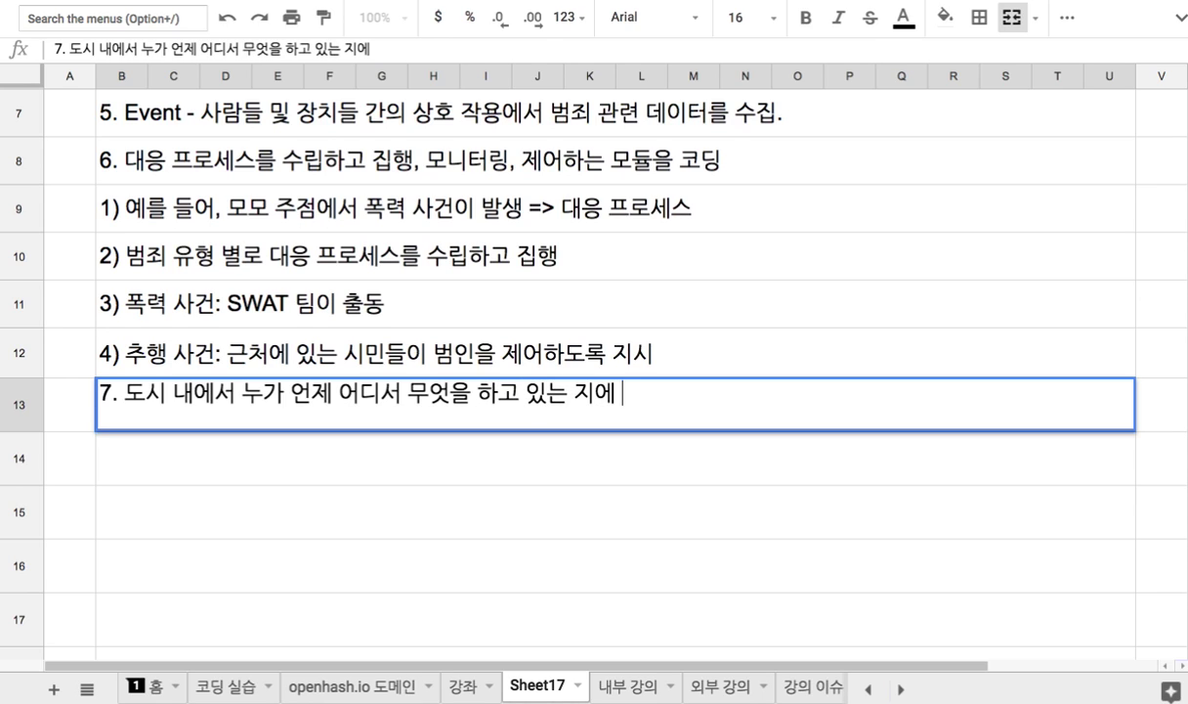
Step: Continue note 7 in row 13 with "대한 정보를 Police 시스템은 수집하고"
type("대한 정보를 Police 싯")
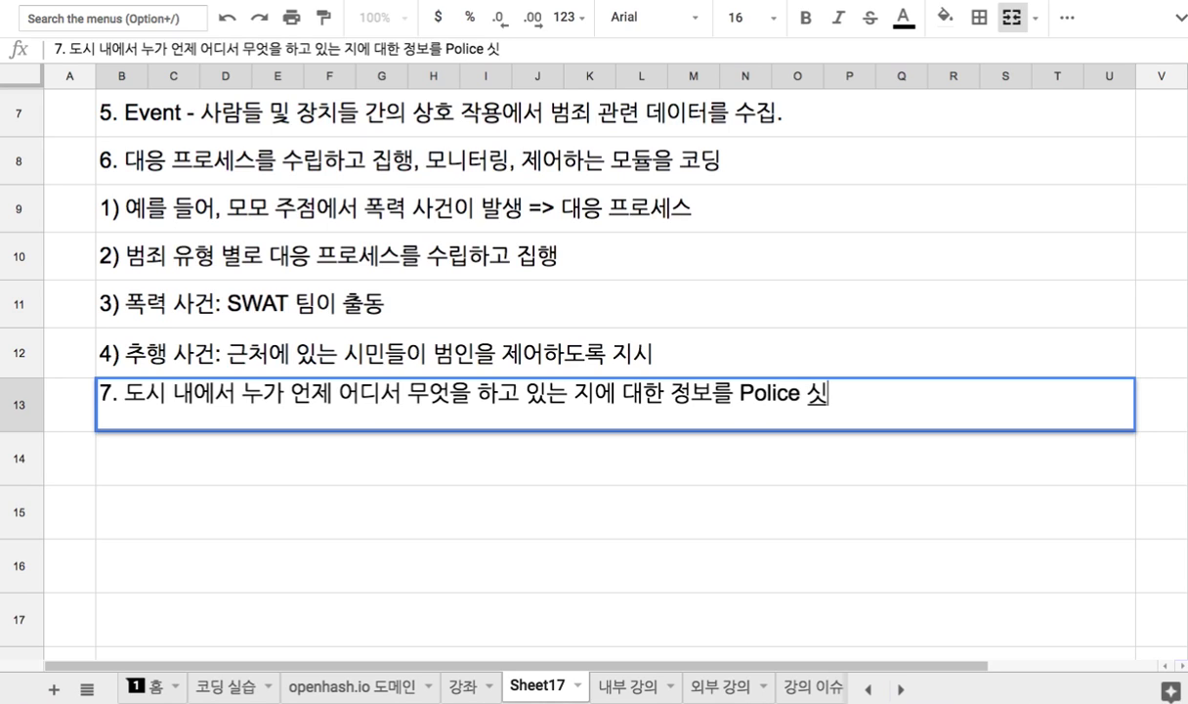
key("BackSpace")
type("시스템은 수집하고")
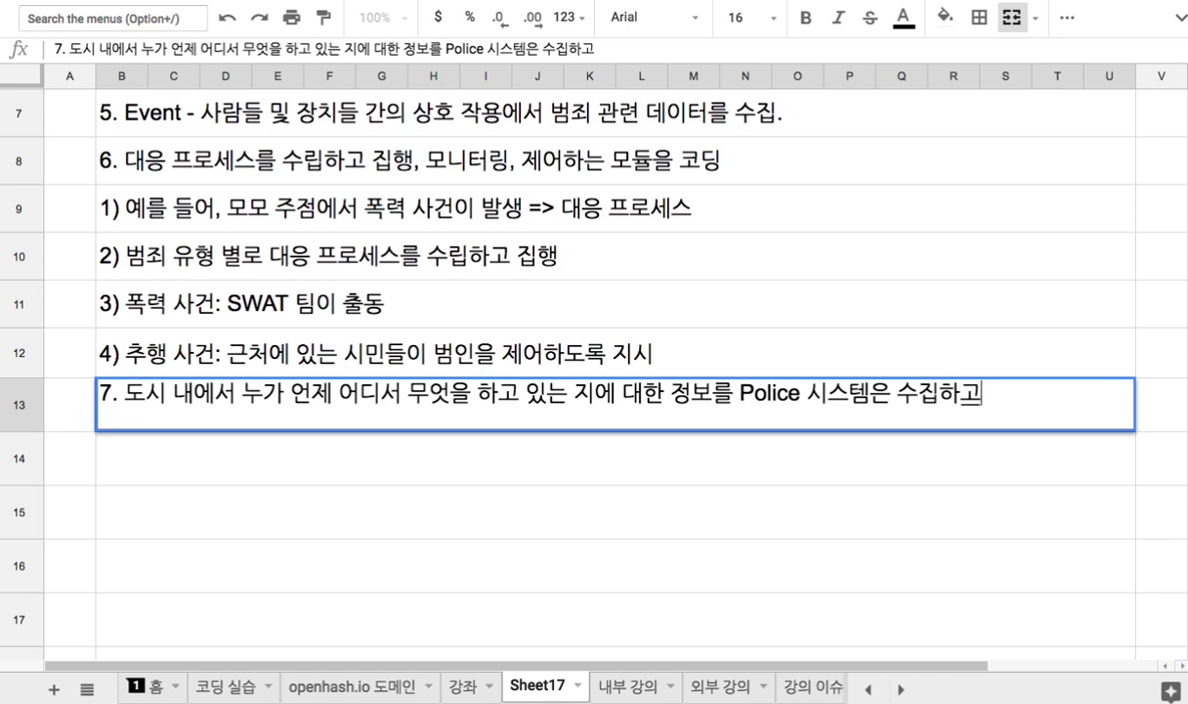
Step: Add ", 특정한 사건에 대한" to the end of note 7 in row 13
type(", 특정한")
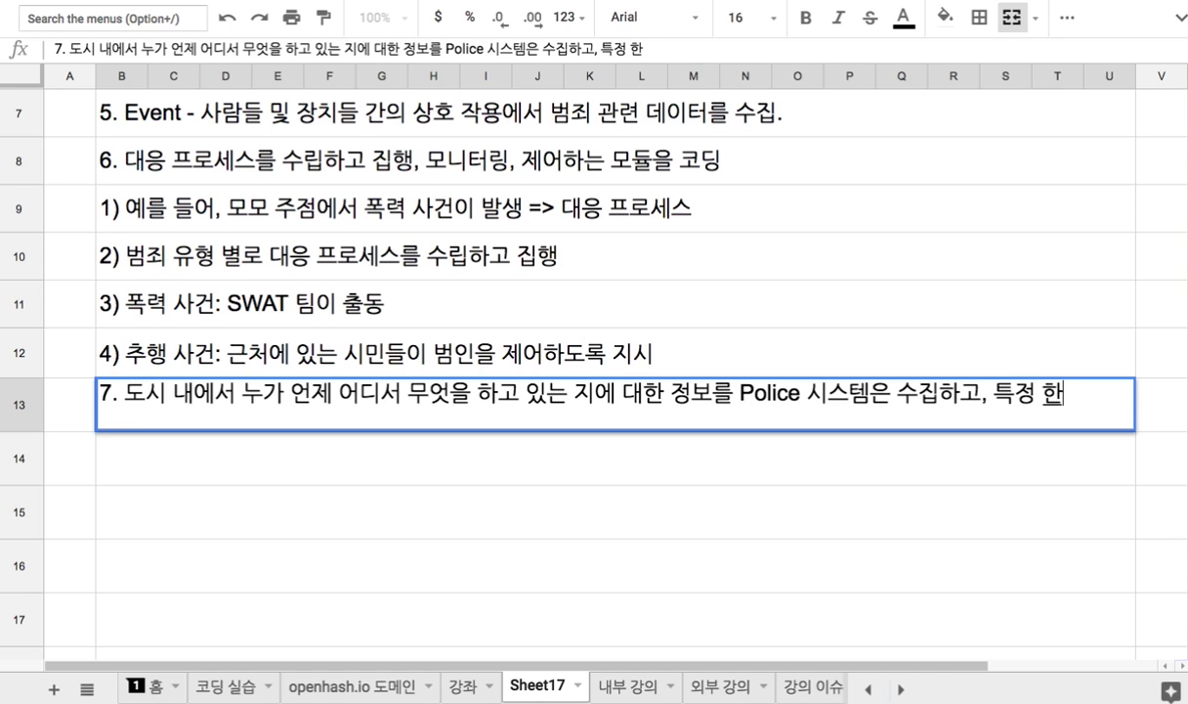
type(" 사건에")
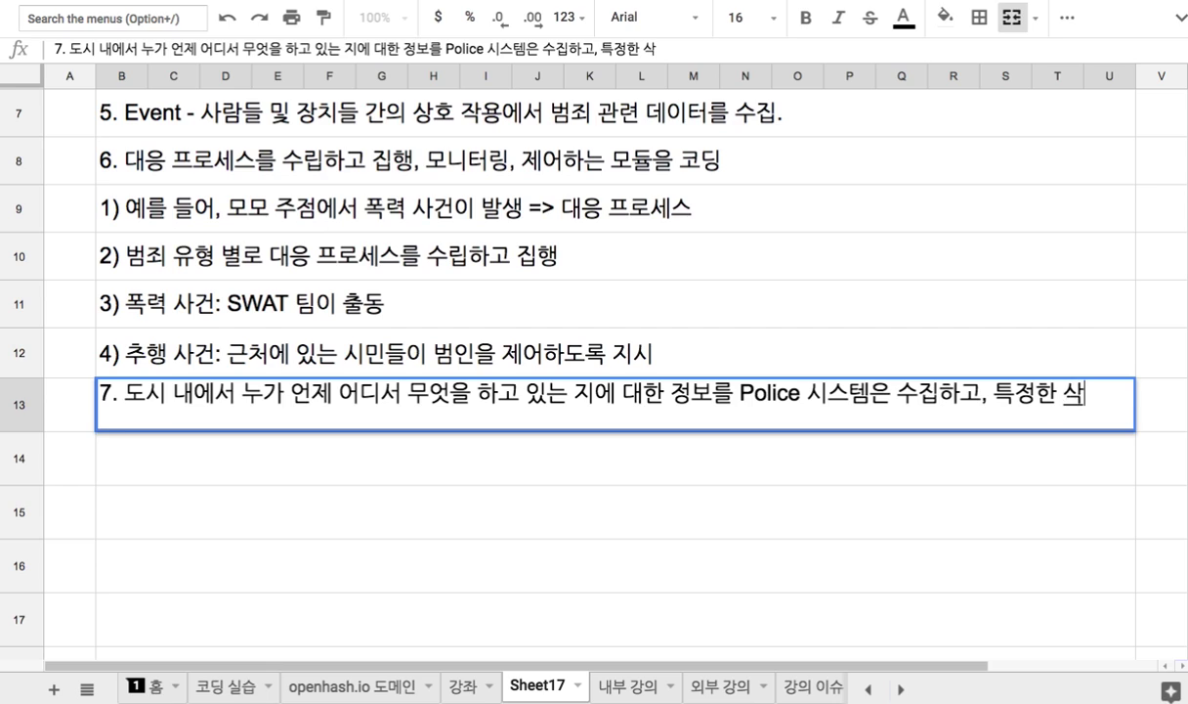
type("서 ㄷ")
key("BackSpace")
key("BackSpace")
key("BackSpace")
type("대ㅎㄴ")
key("BackSpace")
key("BackSpace")
key("BackSpace")
key("BackSpace")
type("대한")
Step: Finish note 7 in row 13 with "대응 인력들을 조합하여, 임무를 하달하고, 출동을 지시하는 등" and make the row taller
type(" 대응 인려")
type("ㄱ들을 호")
key("BackSpace")
key("BackSpace")
type("조합ㅎㅏ여, 임")
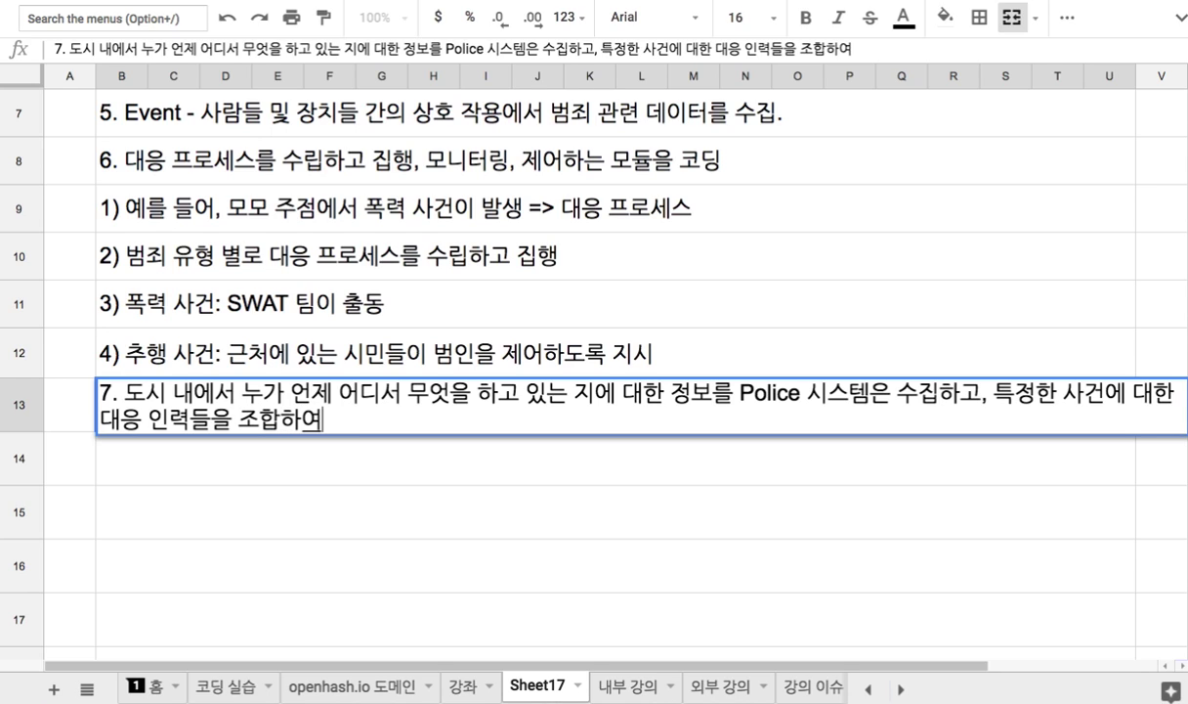
type("무를 하달학")
type("ㅗ, 출동을 지시하는 등")
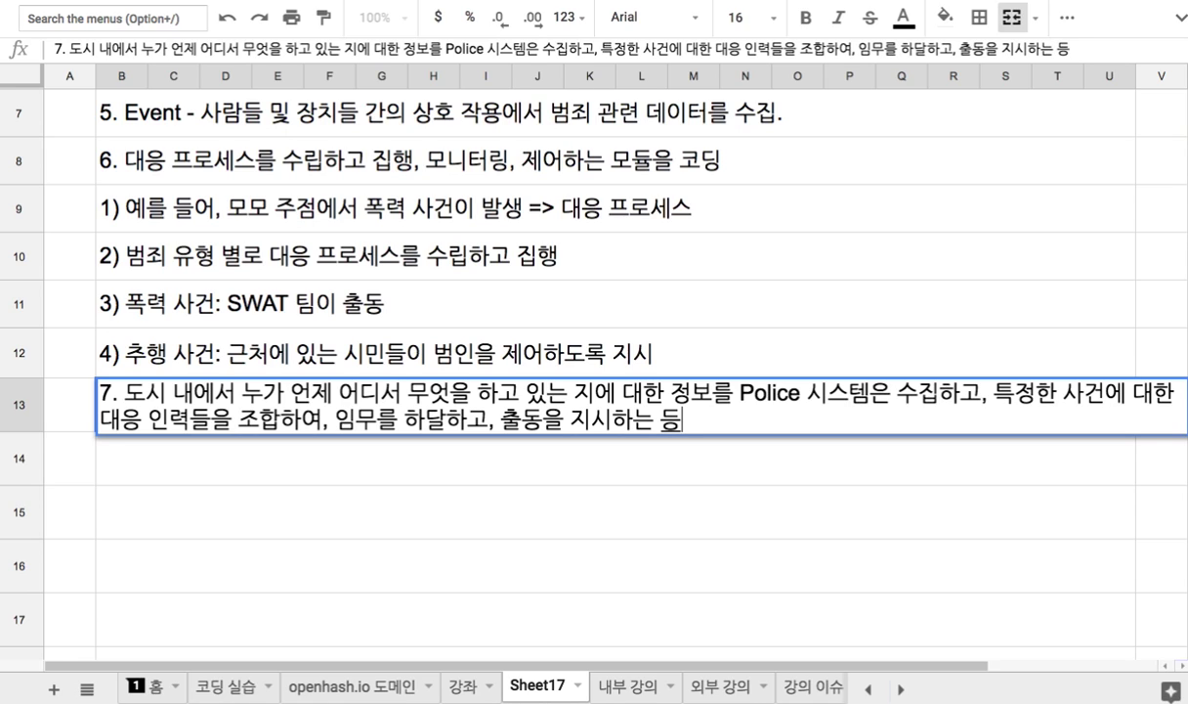
key("Return")
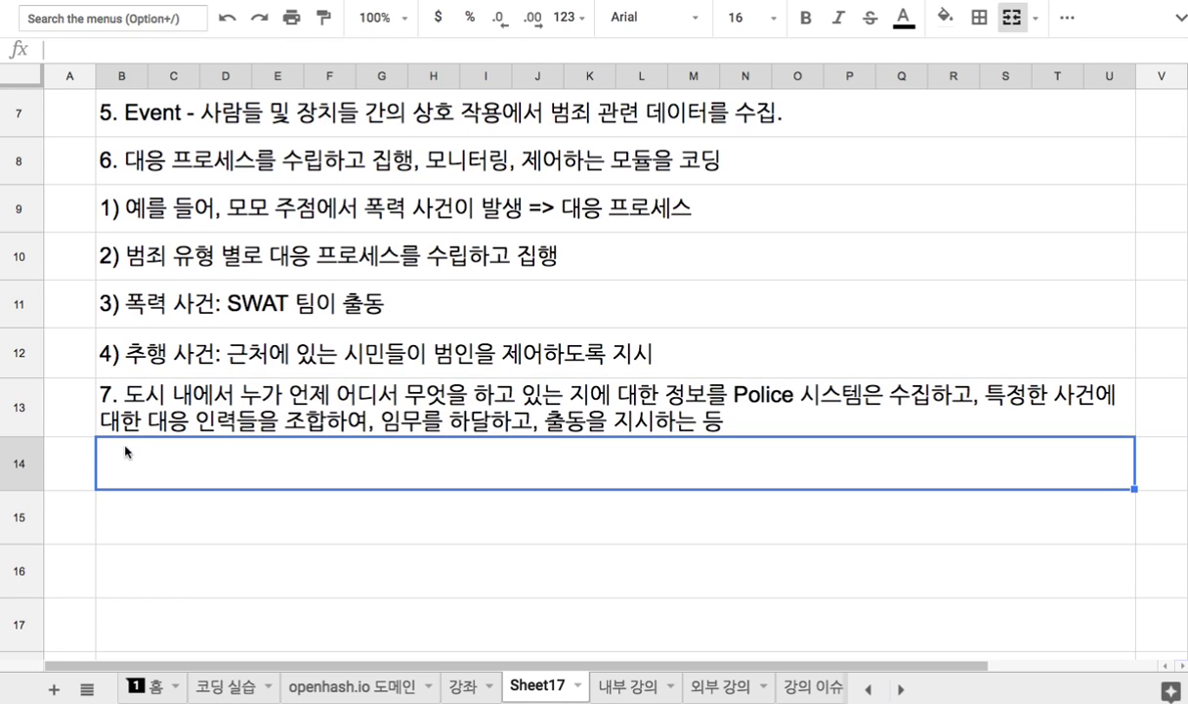
left_click_drag(26, 434, 26, 475)
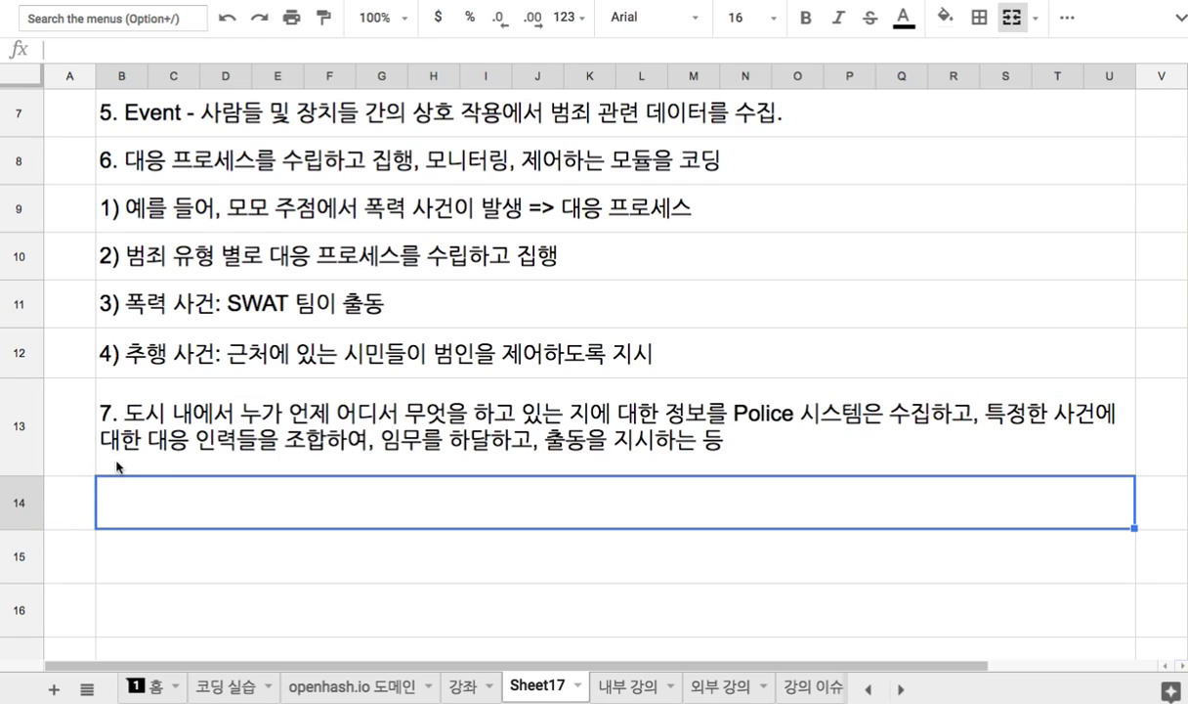
left_click(244, 301)
double_click(244, 301)
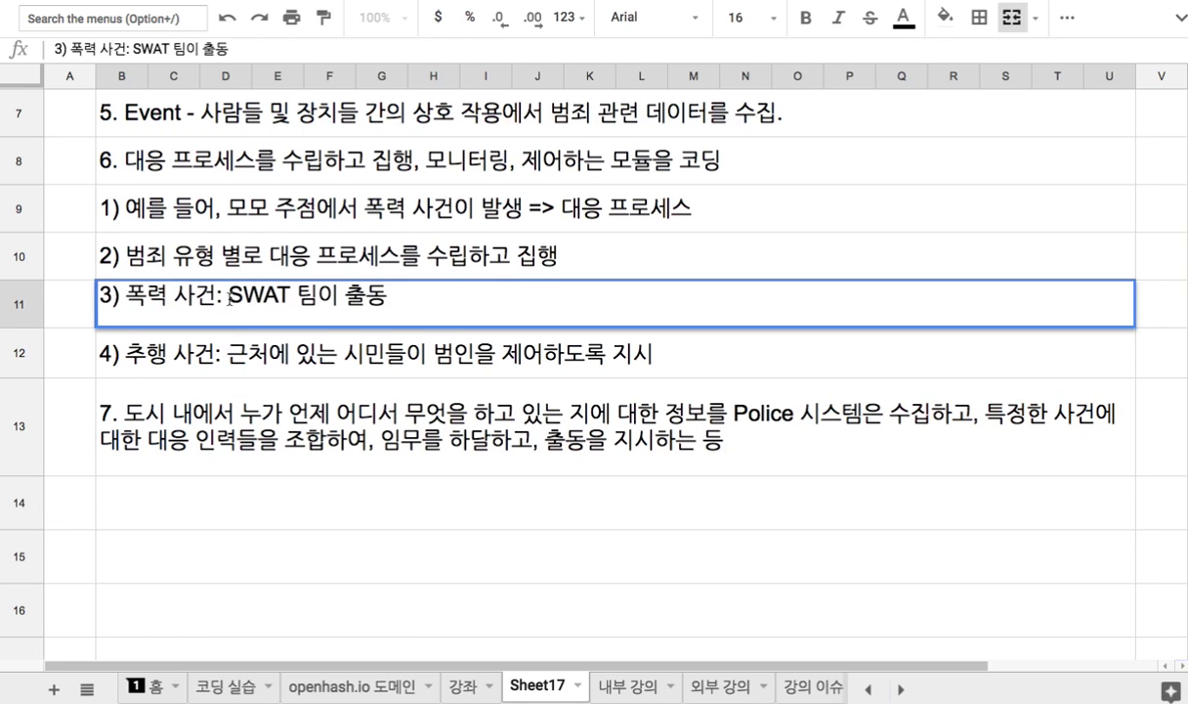
left_click_drag(228, 295, 286, 296)
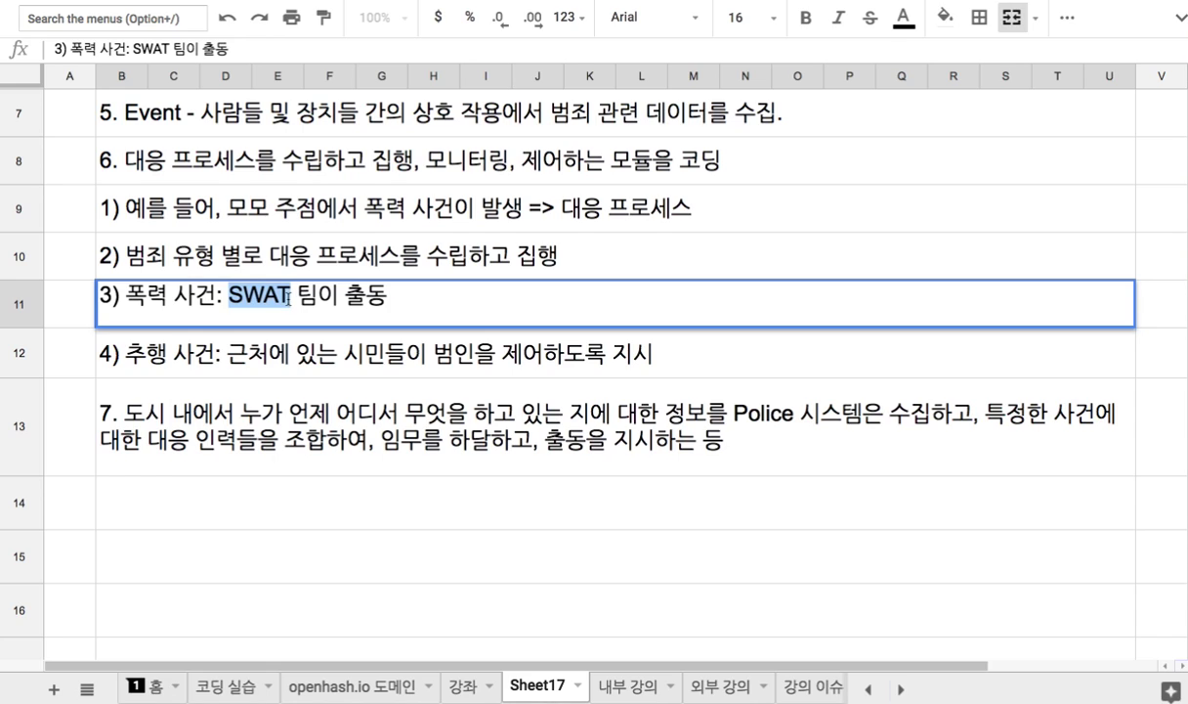
left_click(314, 301)
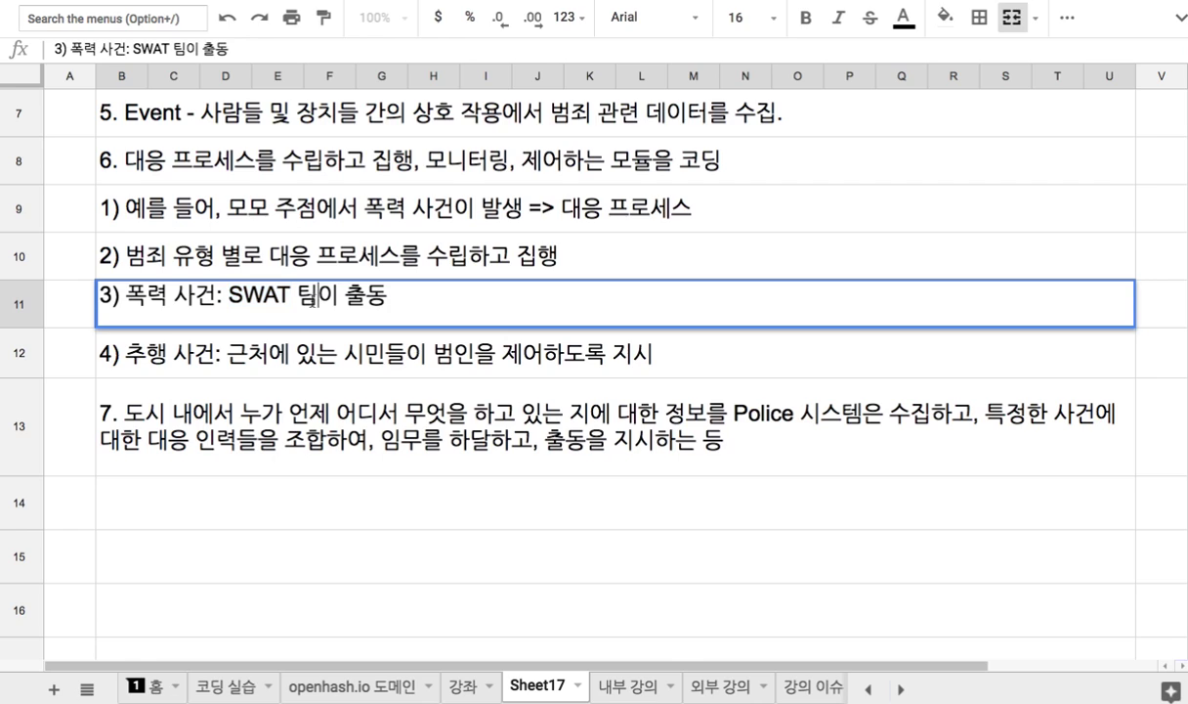
left_click_drag(228, 295, 319, 298)
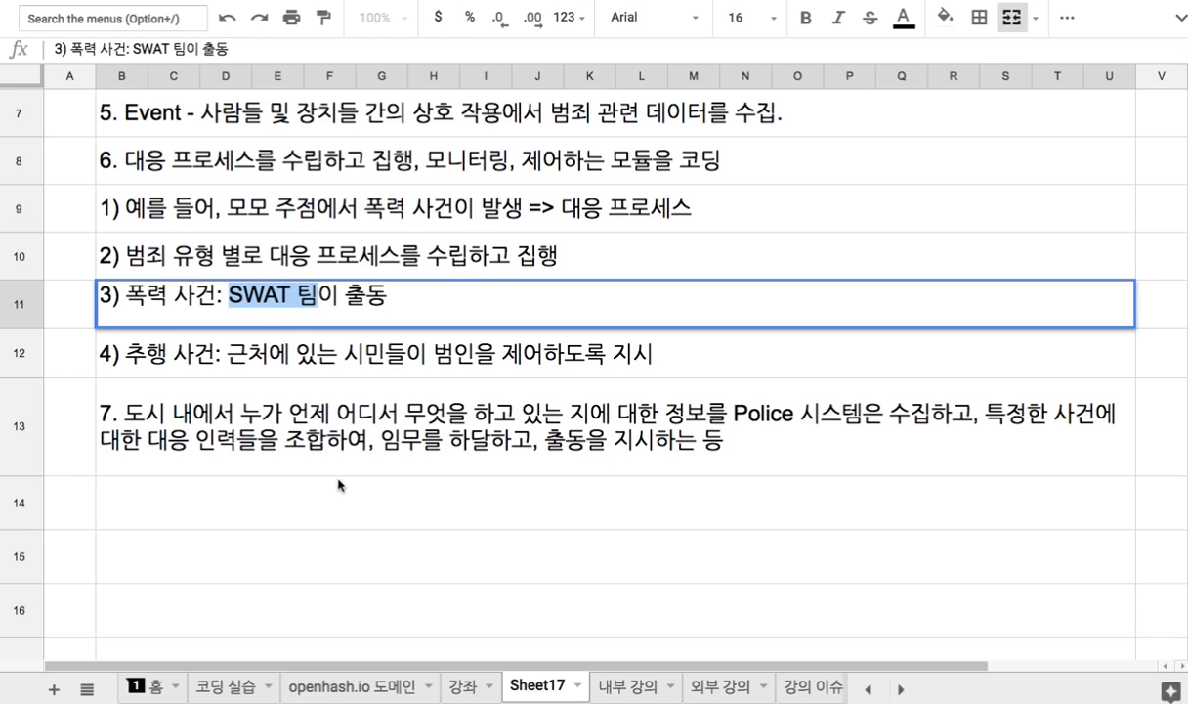
Step: Enter the eighth note in row 14 as "8. 폭력 사건이 발생: 물리력을 갖춘 팀이 출동"
left_click(325, 516)
type("8/")
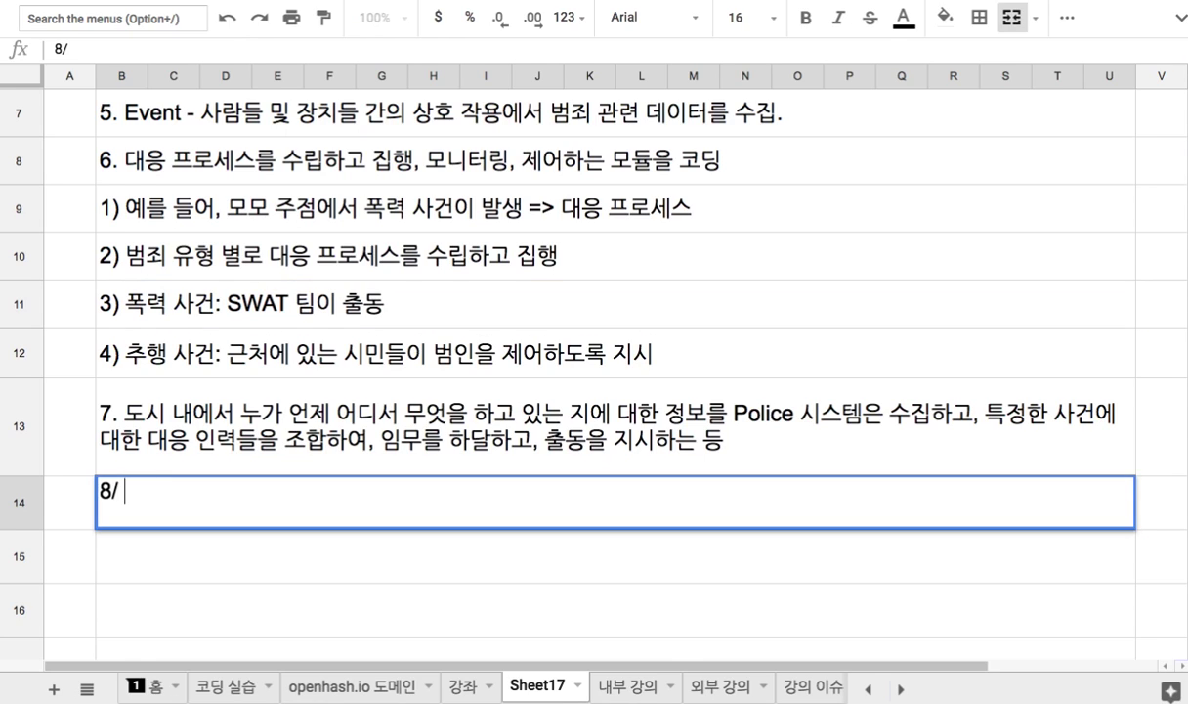
key("BackSpace")
type(". 폭력 사거ㄴ이 발생")
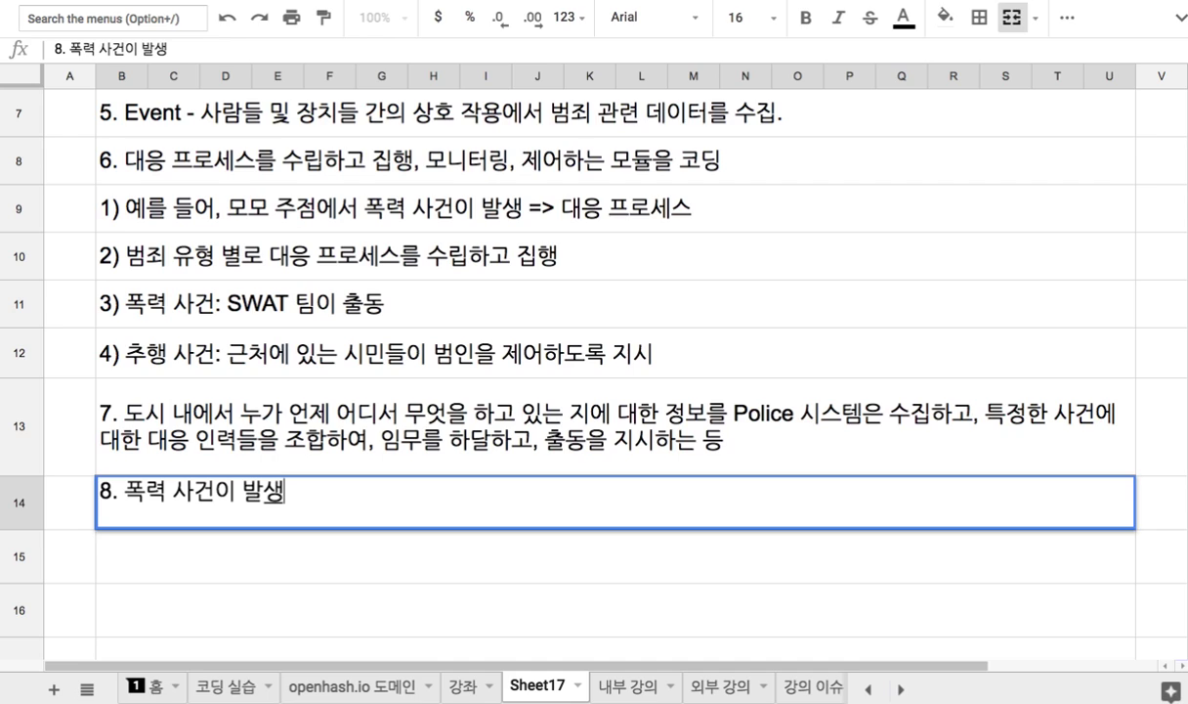
type(":")
type(" 물리력을 ")
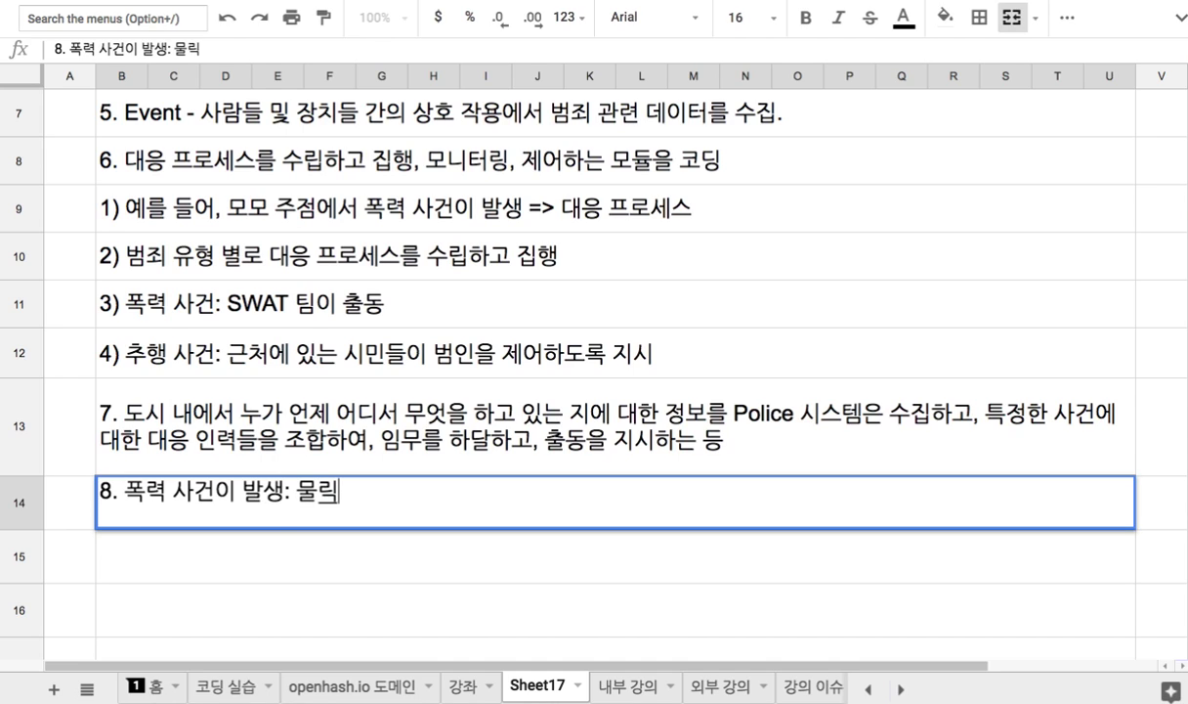
type("갖춘 그룹")
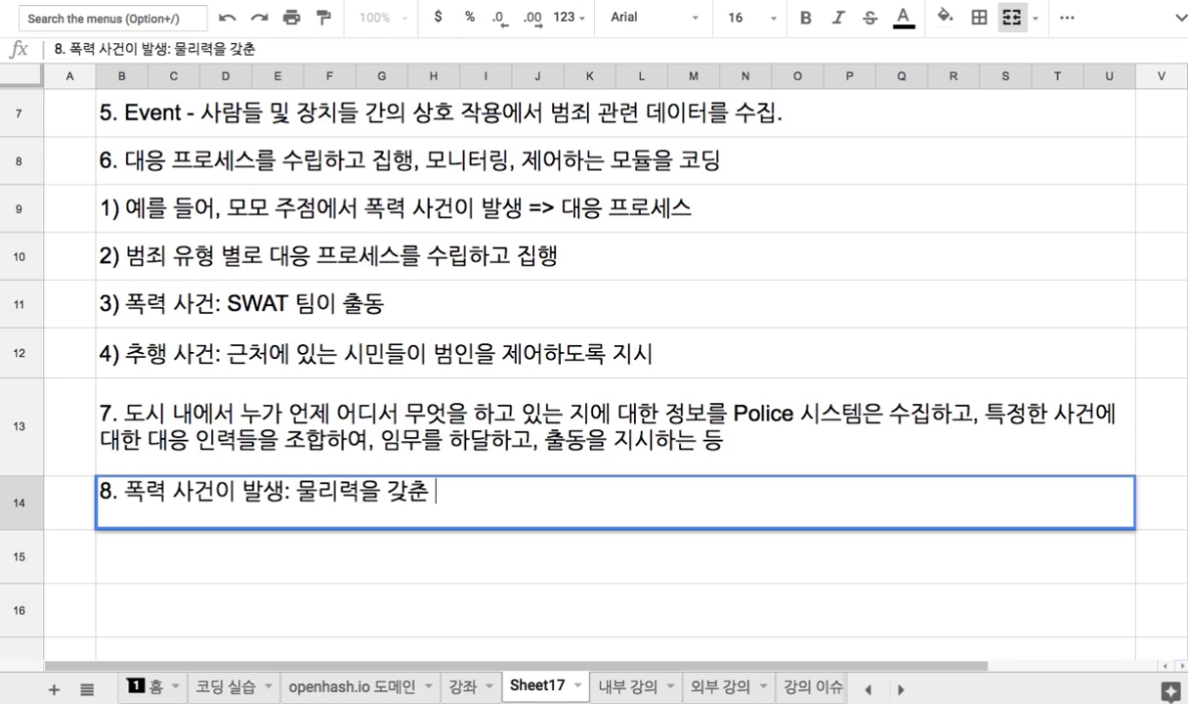
key("BackSpace")
key("BackSpace")
type("팀이 ")
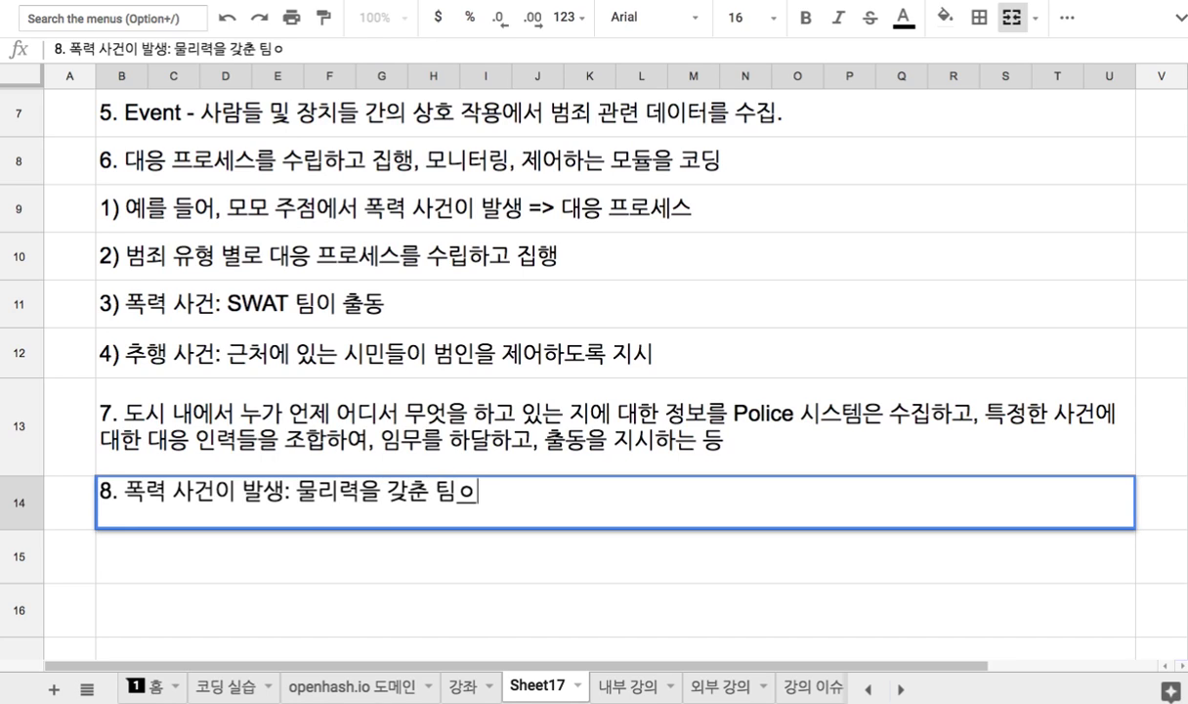
type("출동")
key("Return")
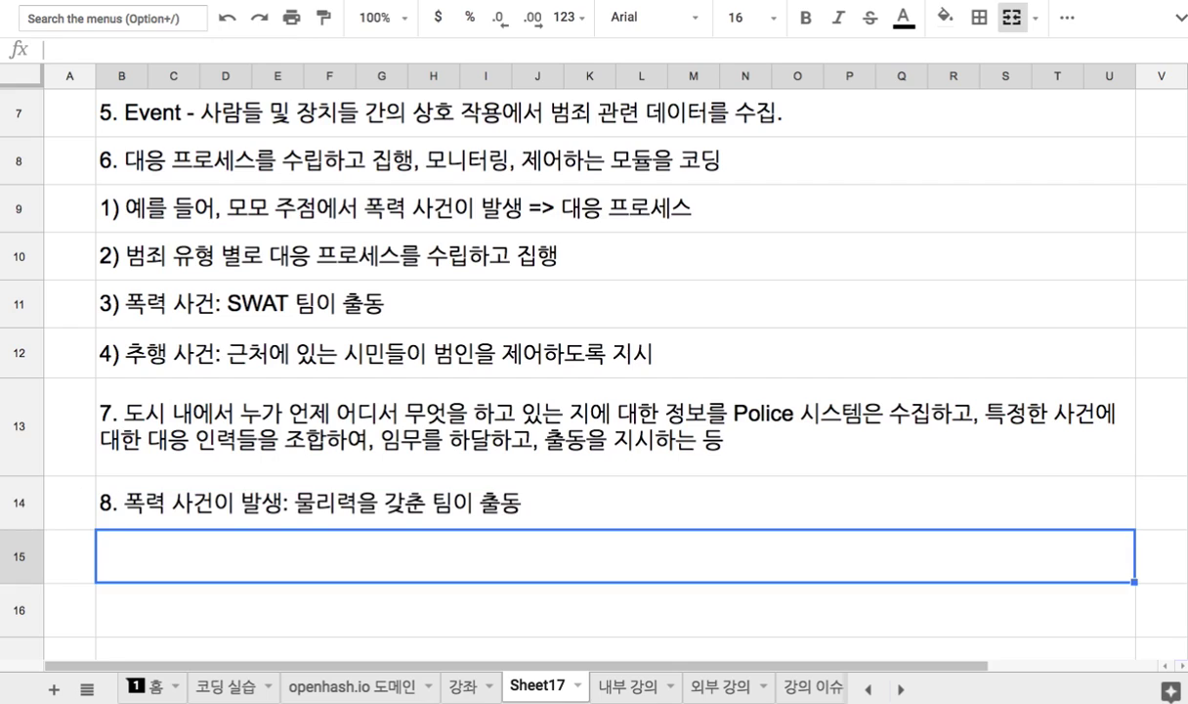
Step: Write the first sub-item of note 8 in row 15 as "1) 실시간으로 팀을 구성하는 것"
type("1) 팀")
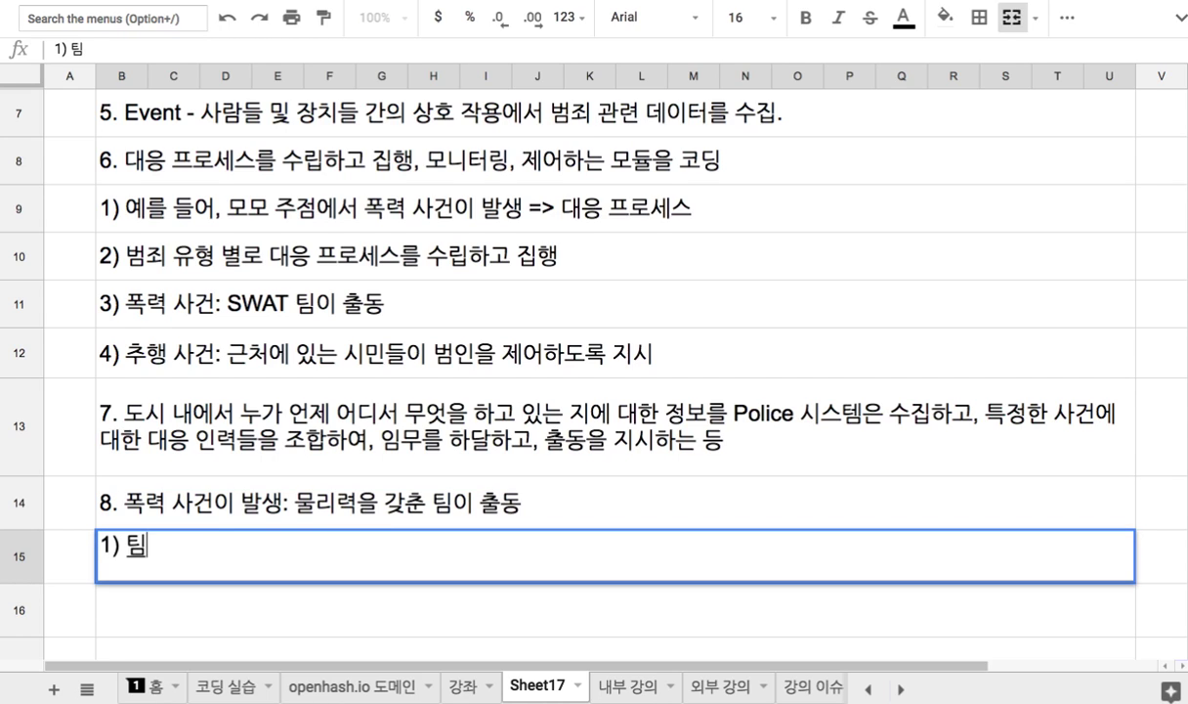
type("을 ㄱ구성하는 것")
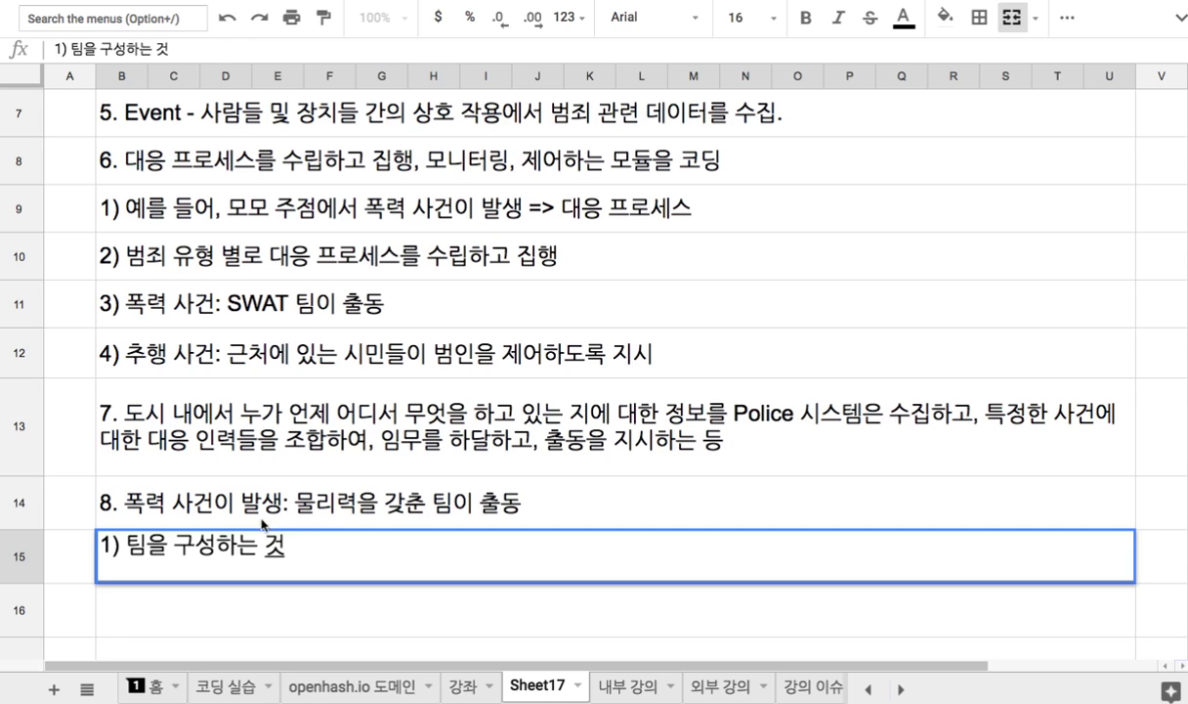
left_click(123, 518)
type("실시간으로")
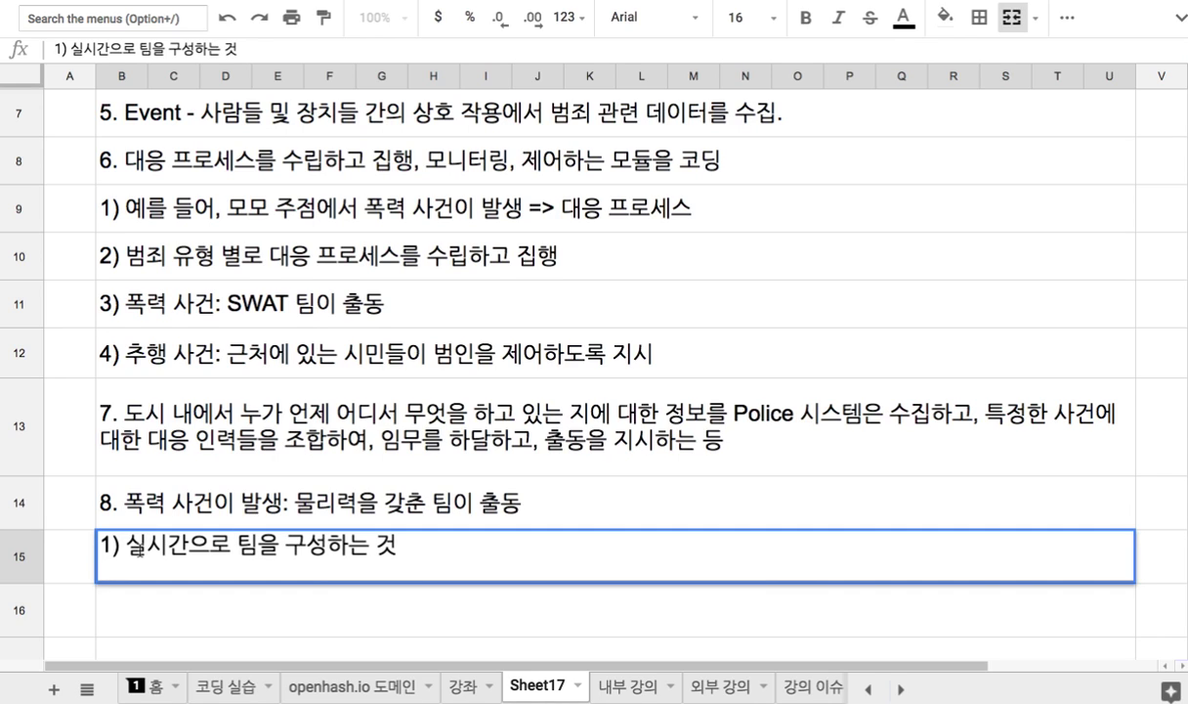
Step: Insert "사건 현장에서 가장 가까이 위치한 시민들 가운데, SWAT" before "실시간으로" in the row 15 sub-item
left_click(124, 545)
type("사건 현장에서 까")
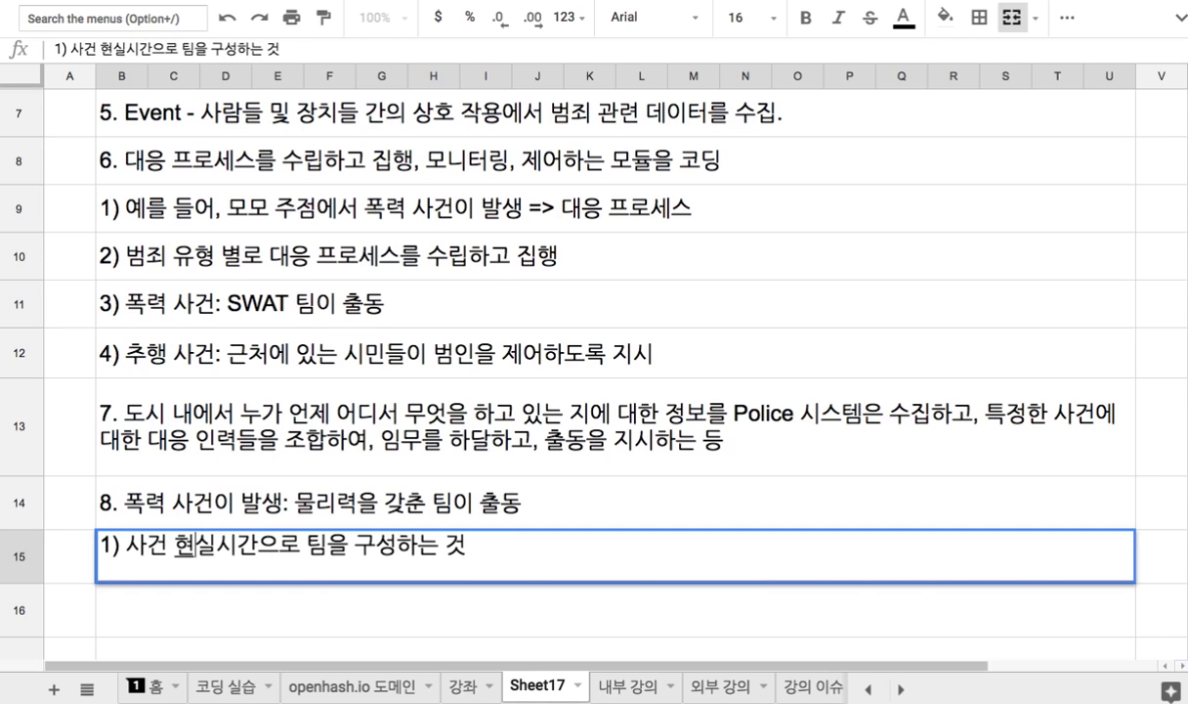
key("BackSpace")
type("가장 가깡")
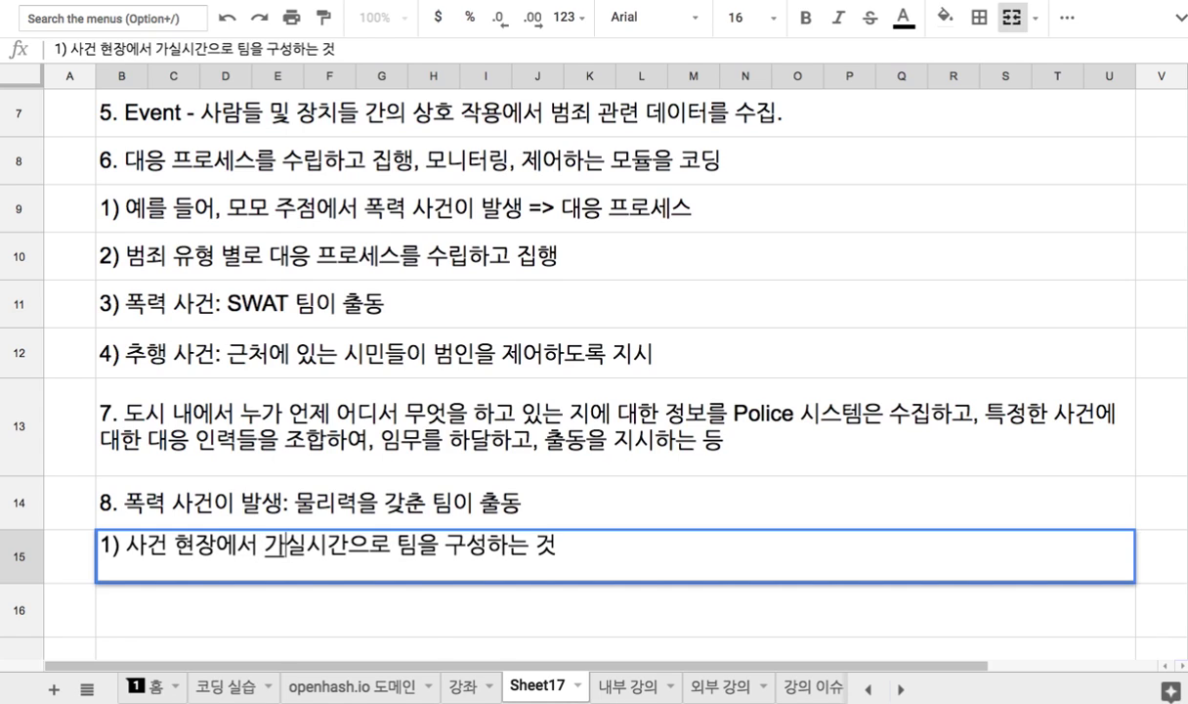
type("이 위치한 ")
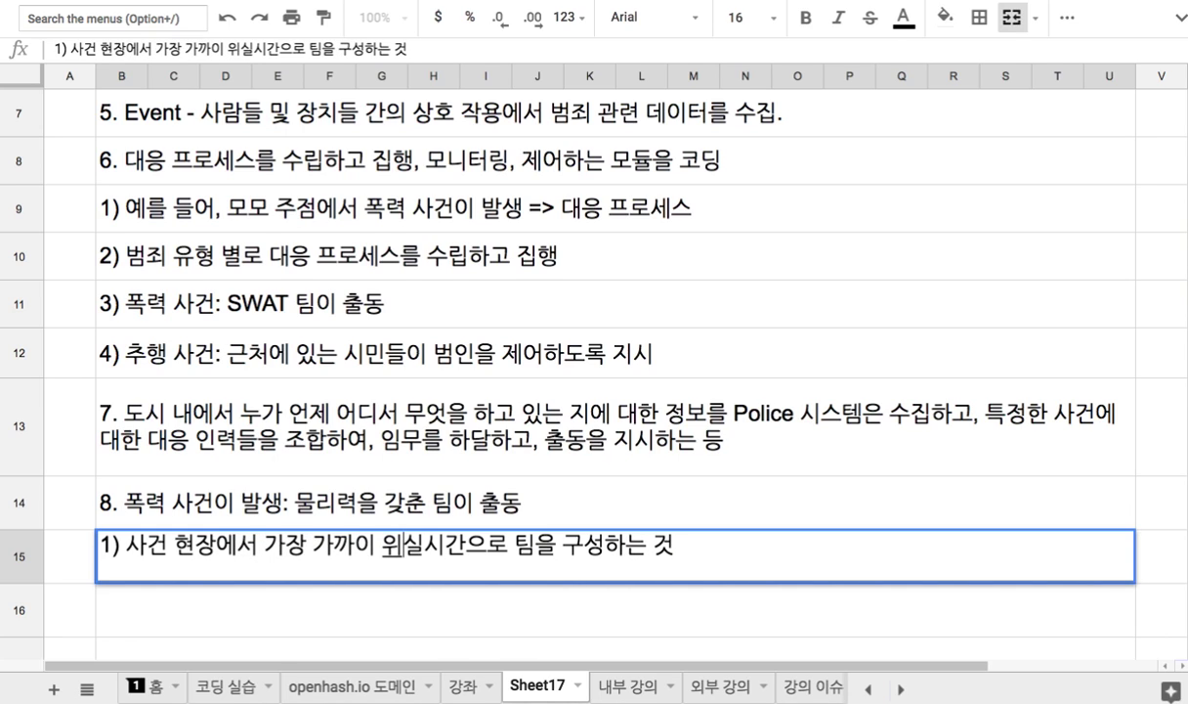
type("시민들 가운ㄷ")
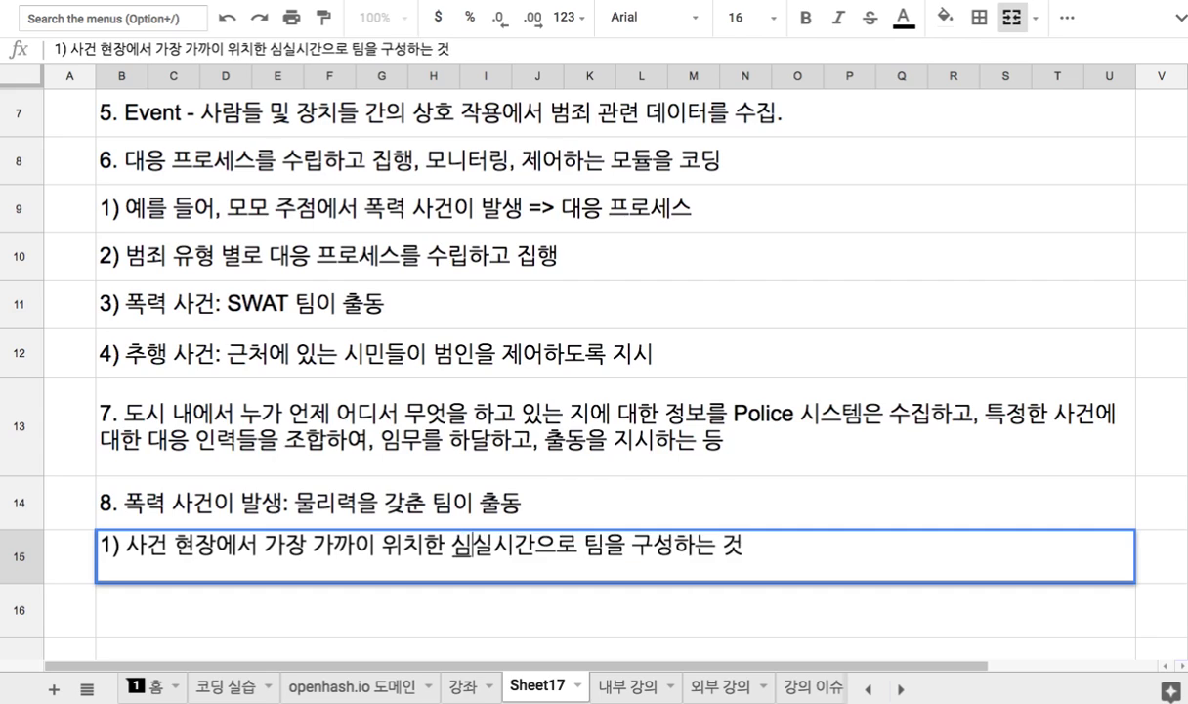
type("데, SWAT")
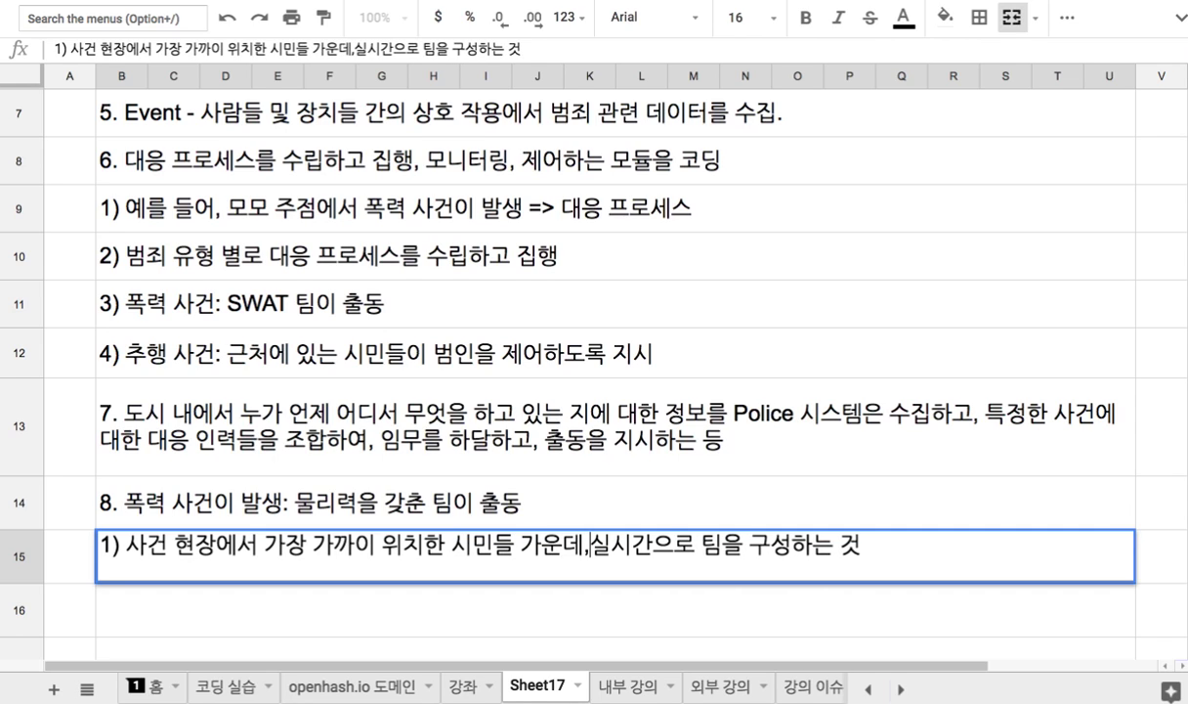
Step: Add "훈련을 받은 시민들을 선정 =>" after "SWAT" in row 15 and commit the sub-item
type(" ㅇ")
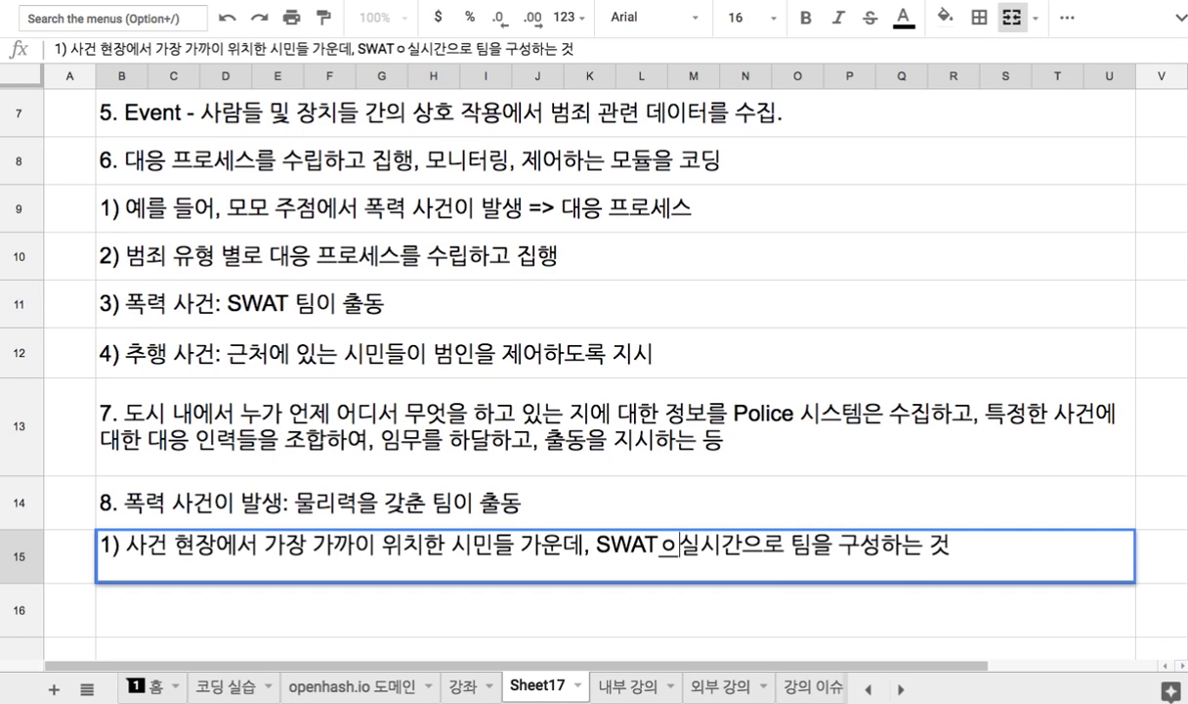
key("BackSpace")
type("훈련ㅇ")
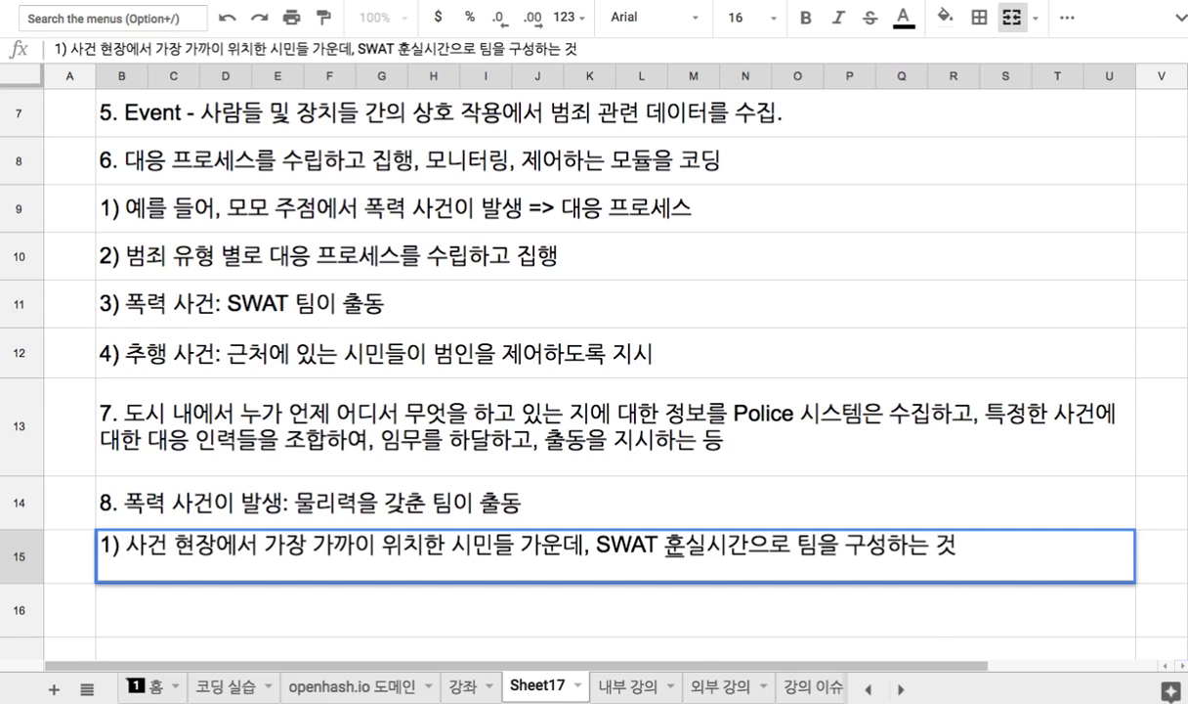
type("을 받은 ")
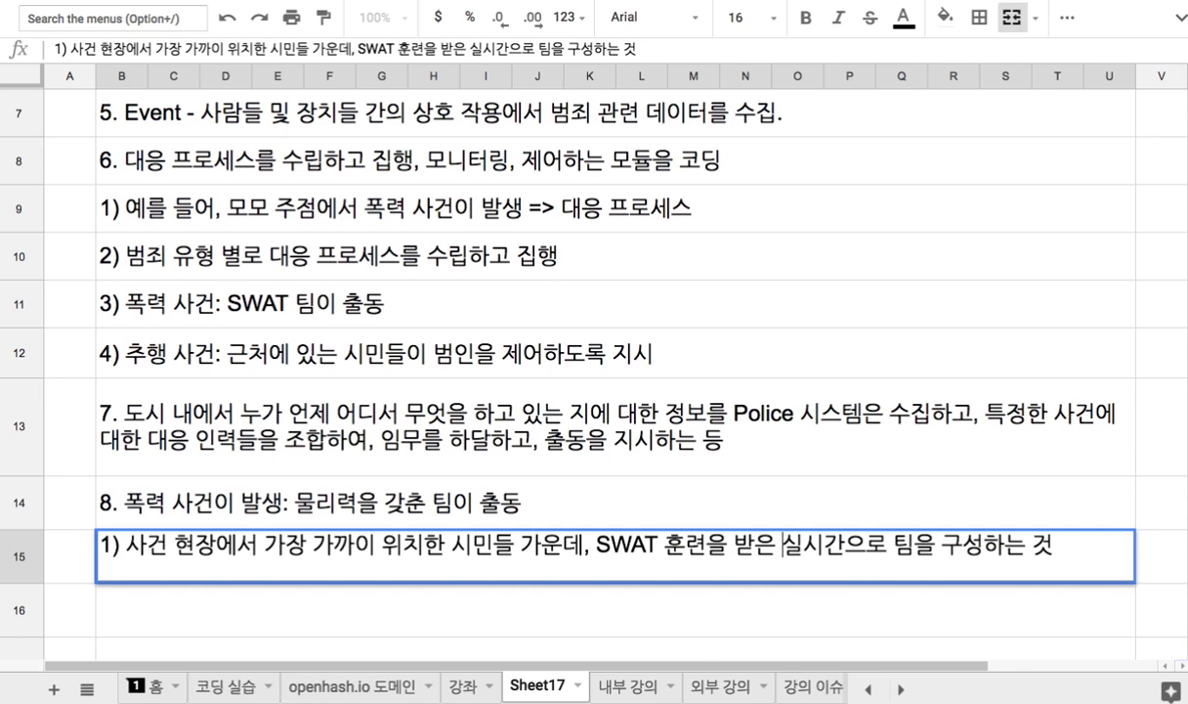
type("시민으")
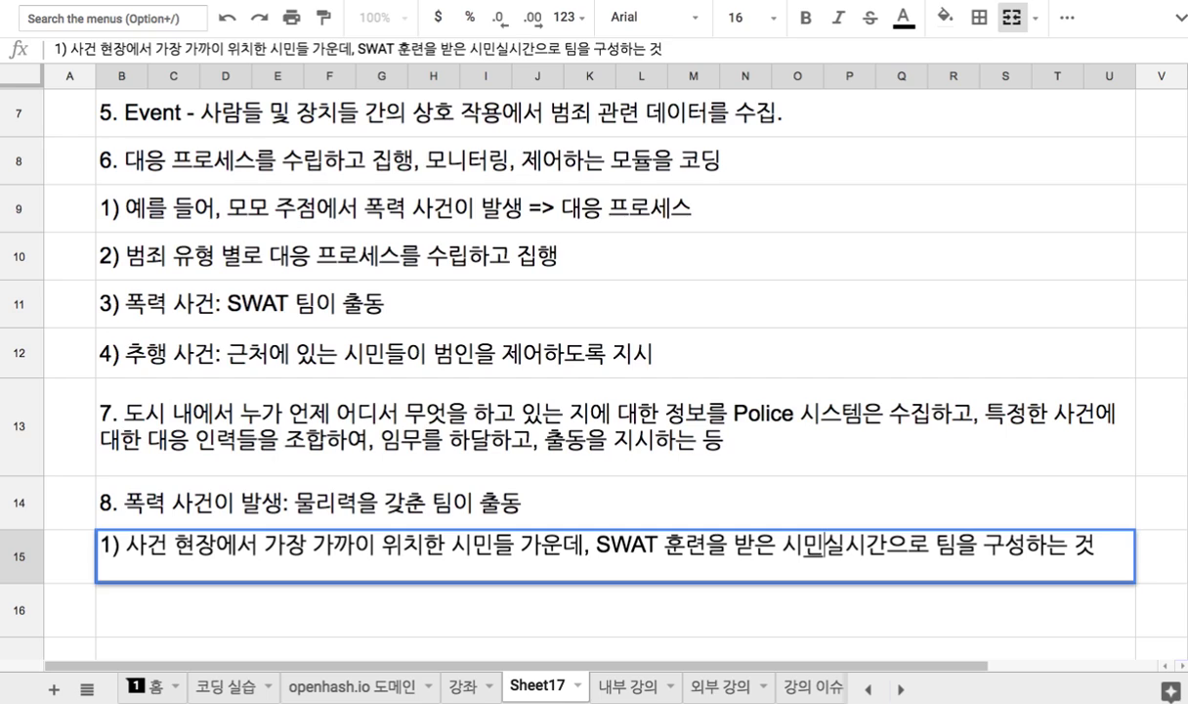
type("들을 전")
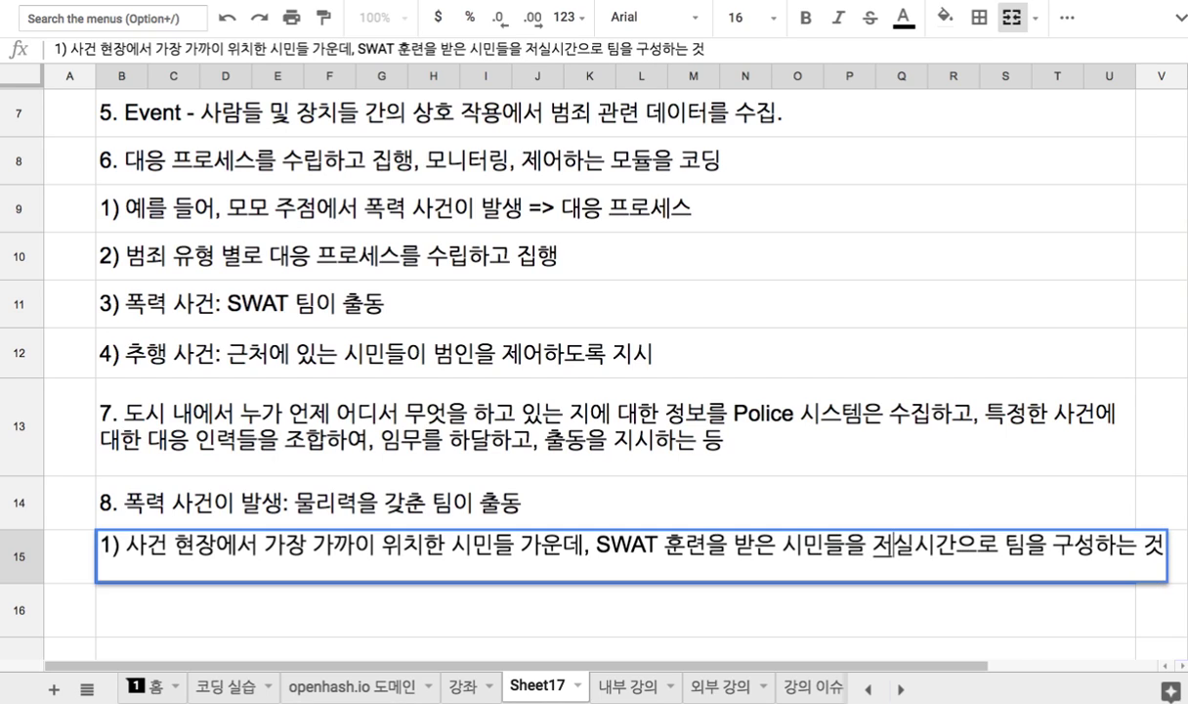
key("BackSpace")
key("BackSpace")
key("BackSpace")
type("서")
type("선정 ")
type("=>")
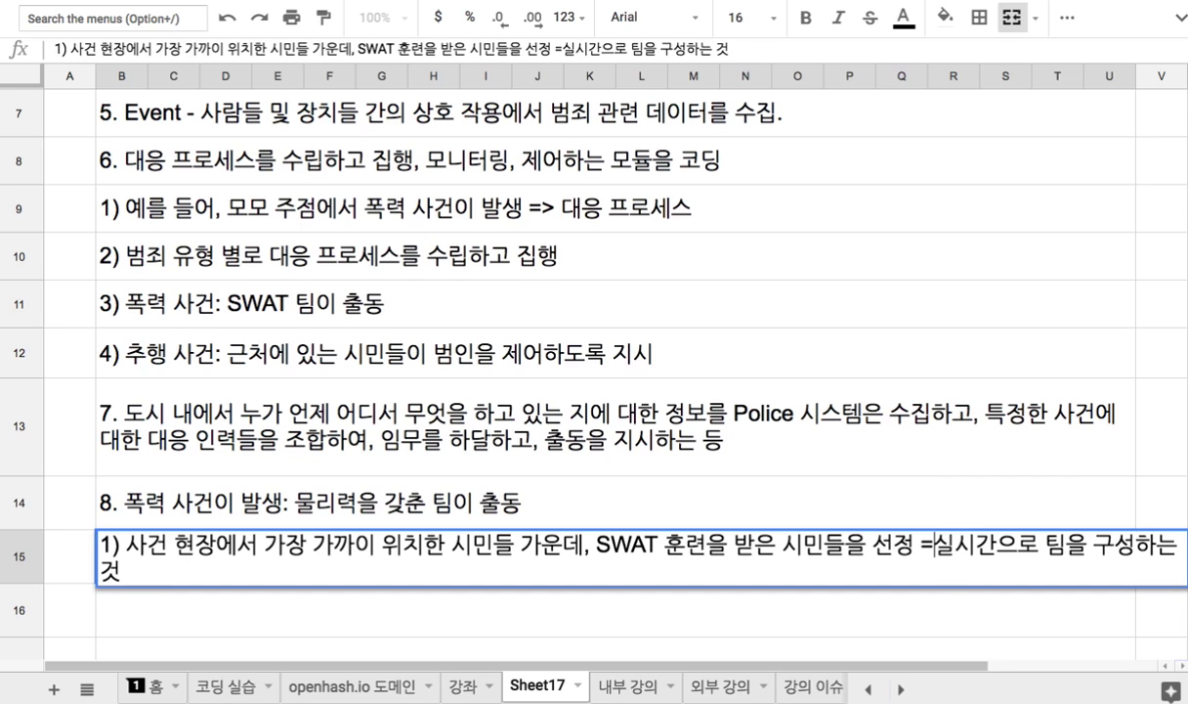
key("Return")
Step: Begin the second sub-item of note 8 in row 16 with "2) 보호복, 진압봉, 가스총"
scroll(146, 554, "down", 2)
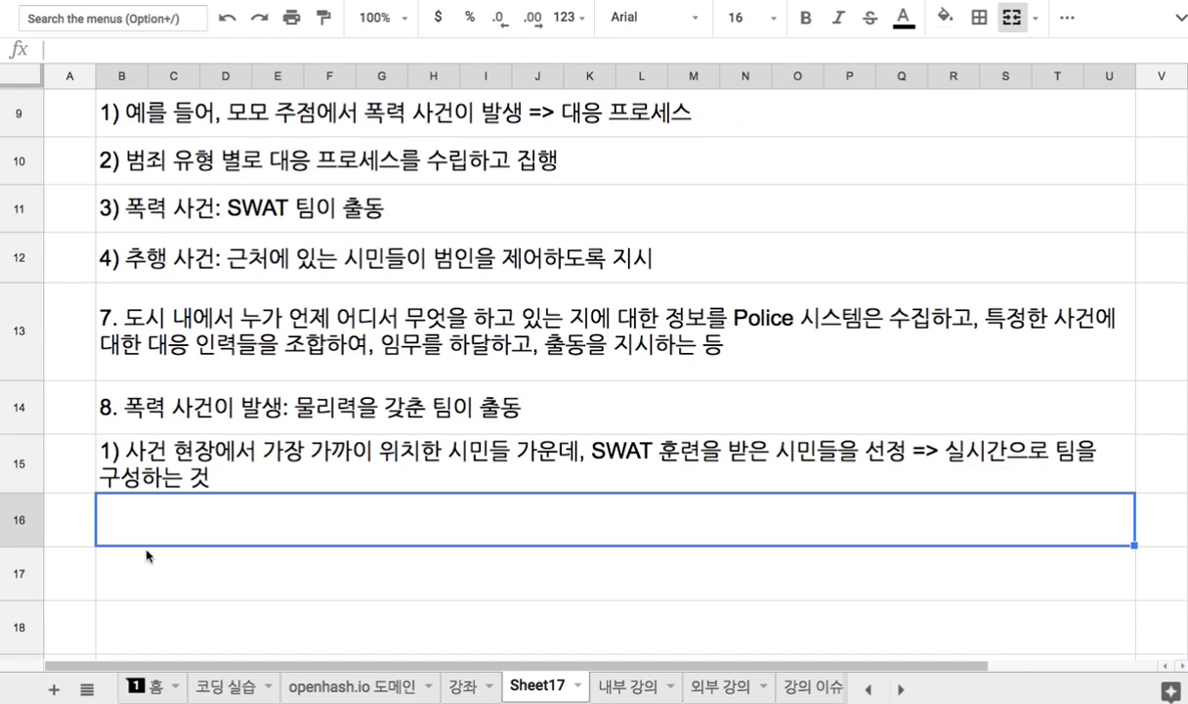
type("2)")
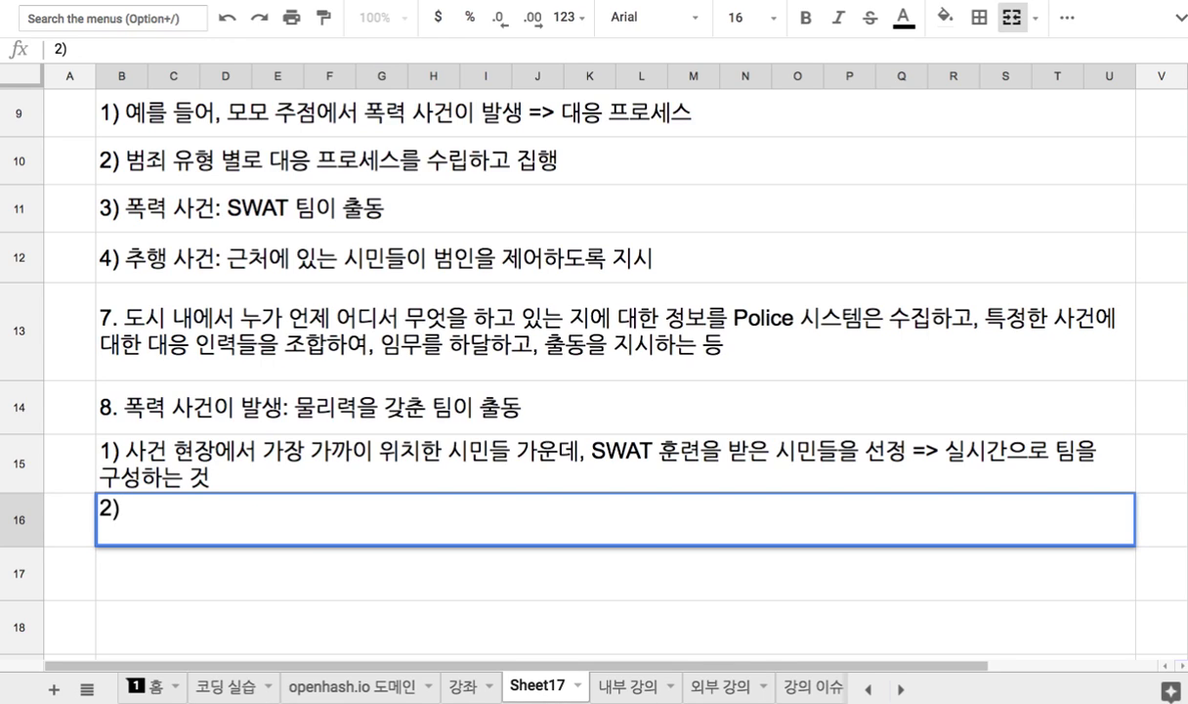
type(" 보호복")
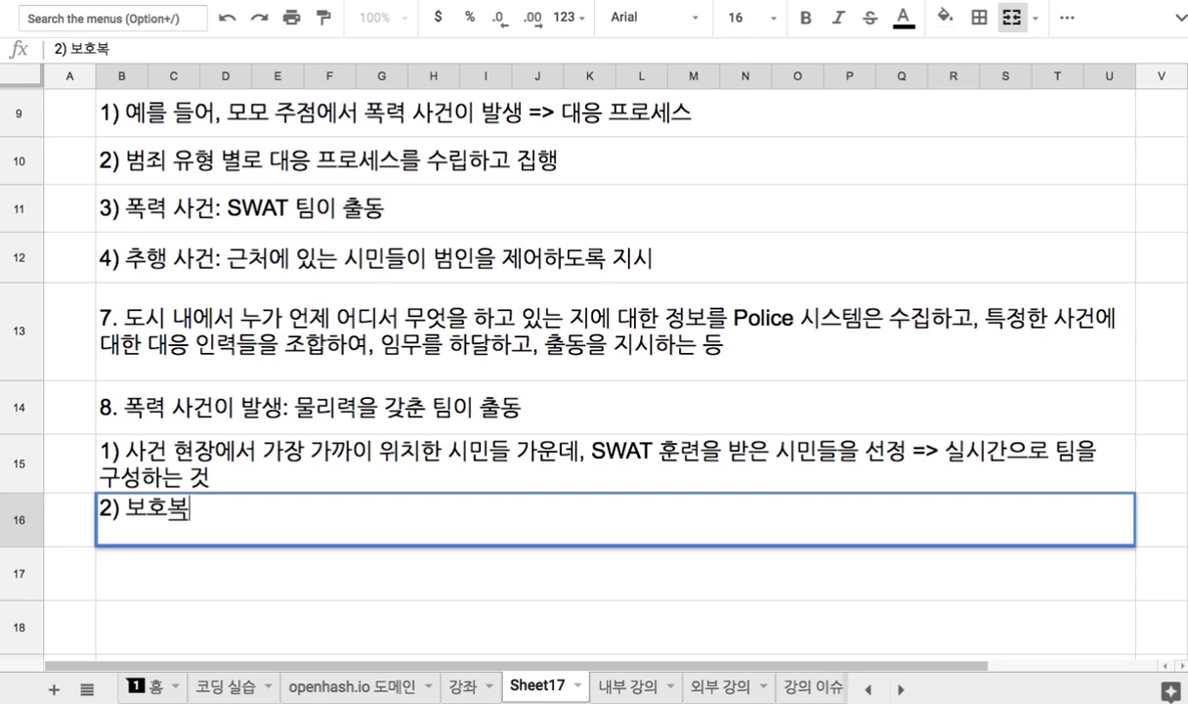
type(", 진압")
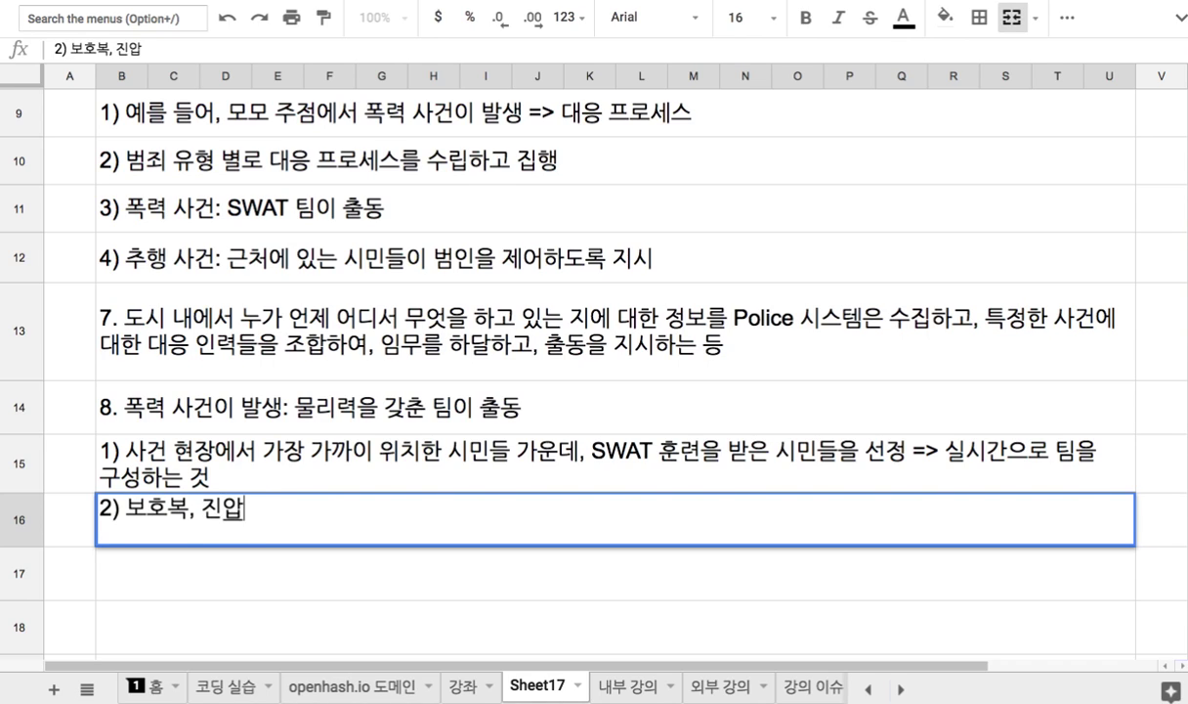
type("봉, 가스")
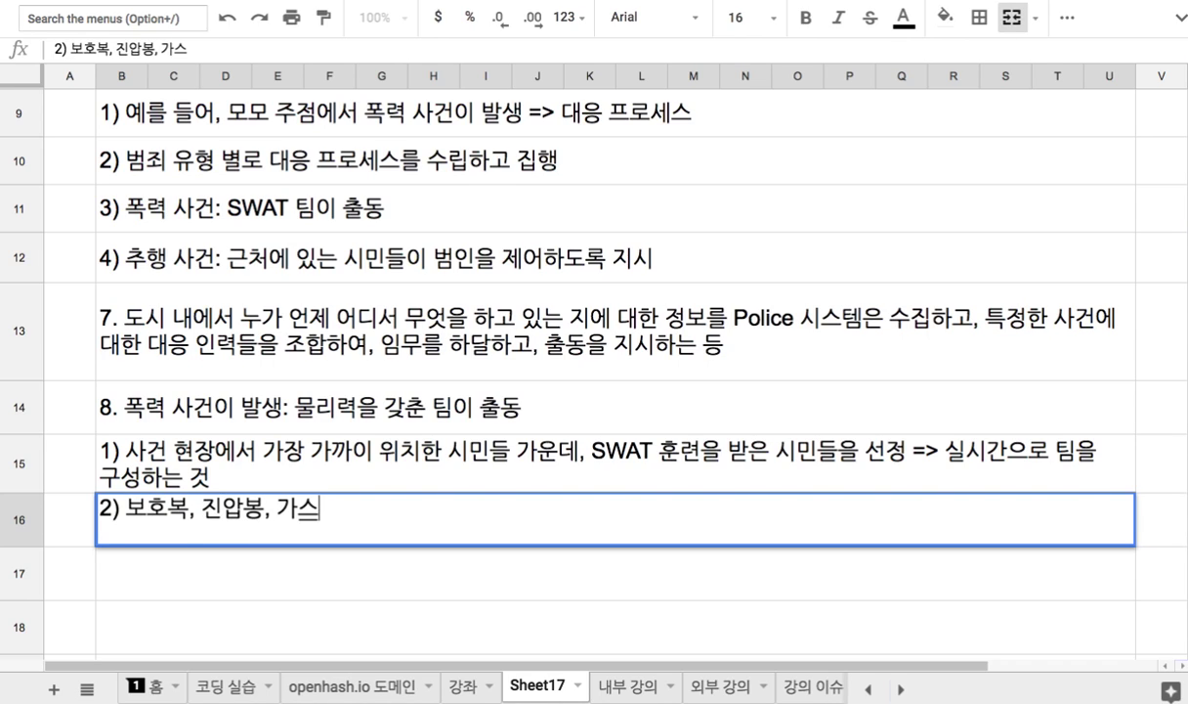
type("ㅊㅗㅇ")
type(" +")
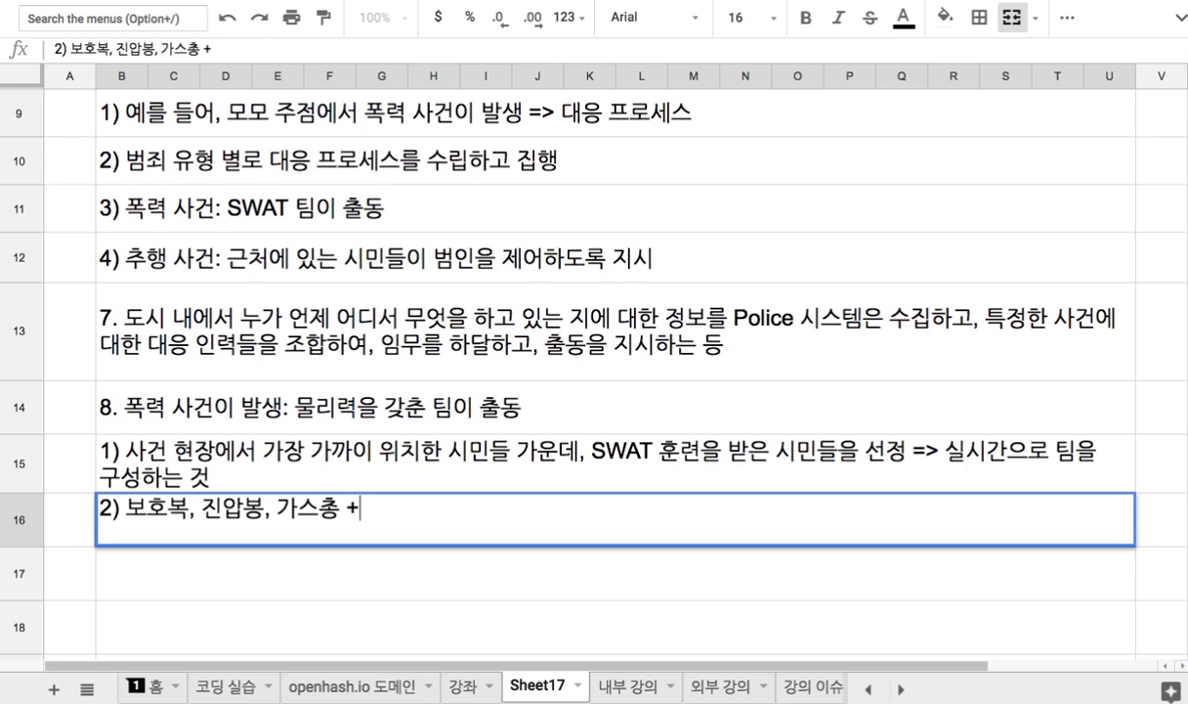
Step: Continue the row 16 sub-item after "가스총" with "=> 사건 현장에서 가장 가까운 장비보관실을"
key("BackSpace")
type("=> 사건 현")
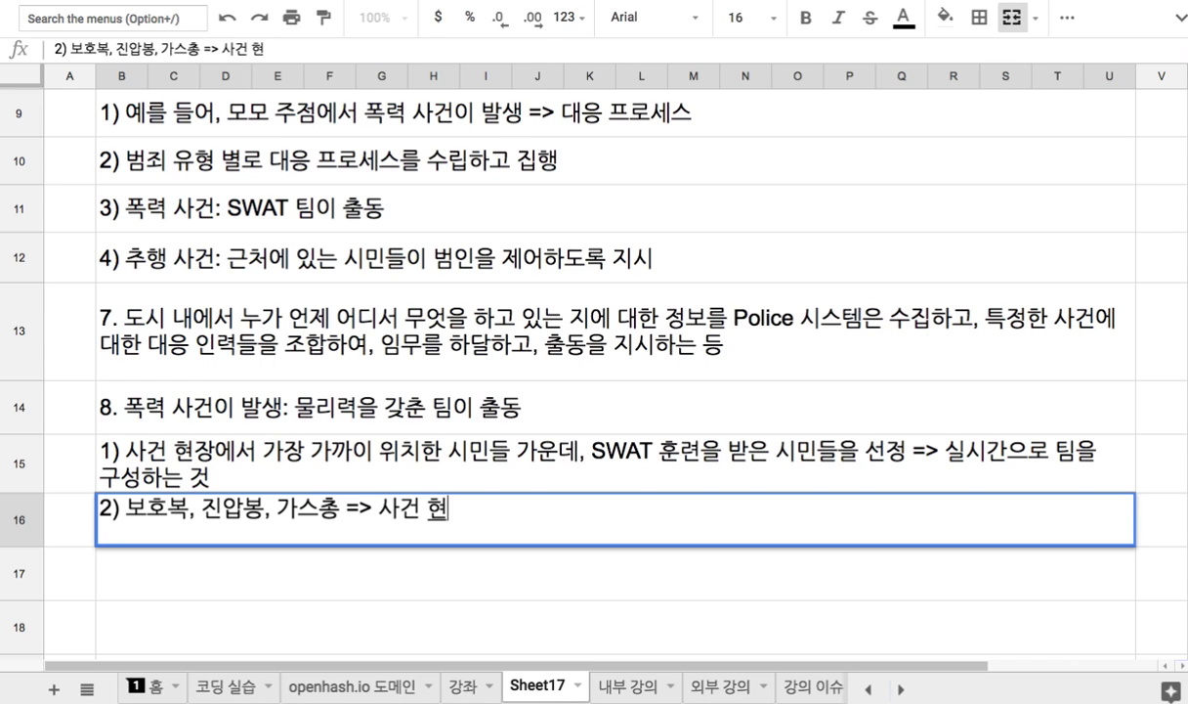
type("장ㅇ에서 가장 ")
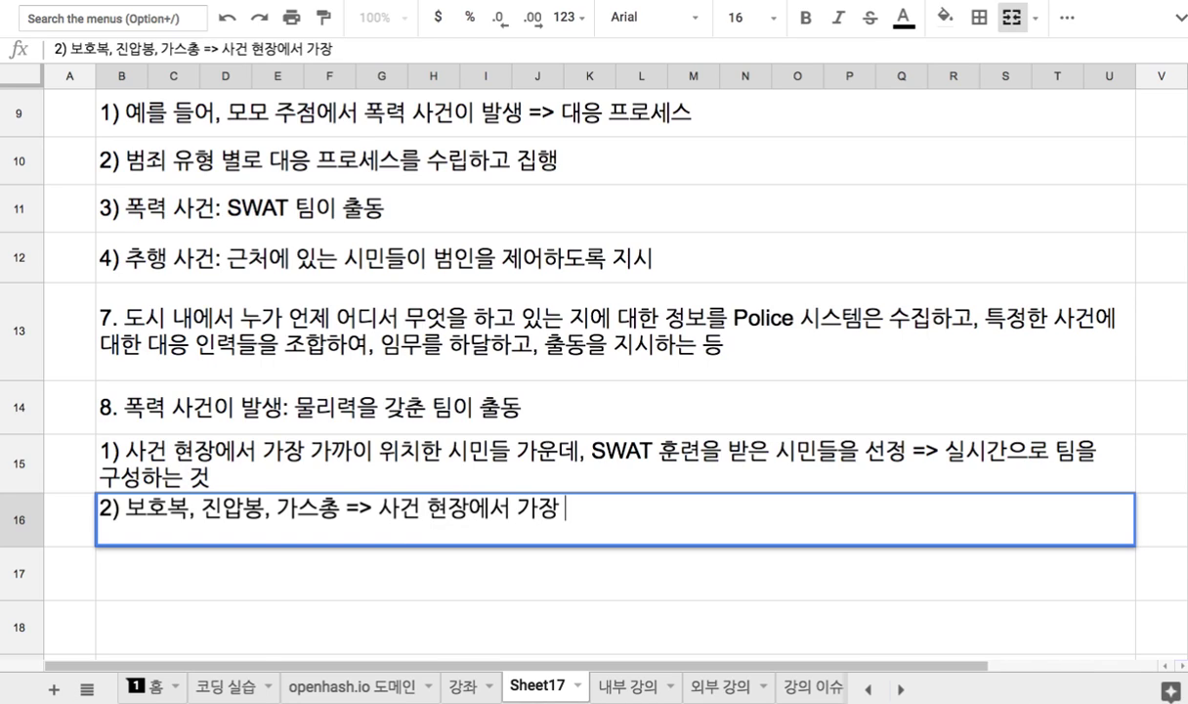
type("가까운 ")
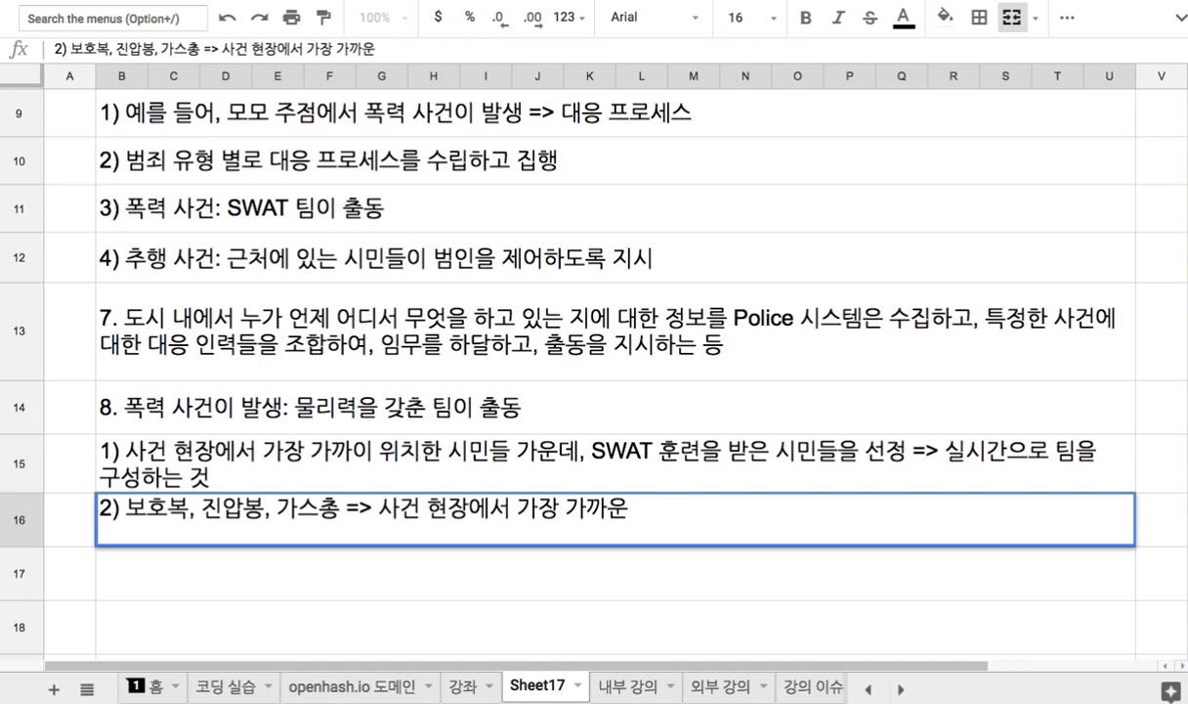
type("무기고")
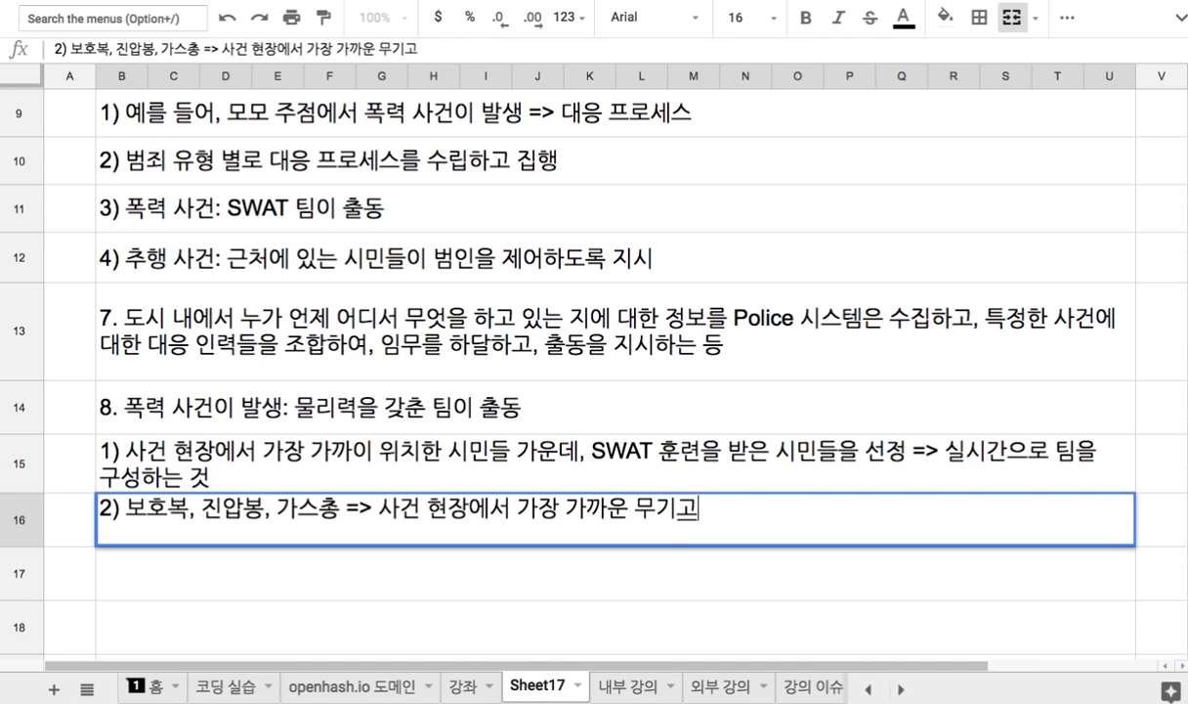
key("BackSpace")
key("BackSpace")
key("BackSpace")
key("BackSpace")
type("장")
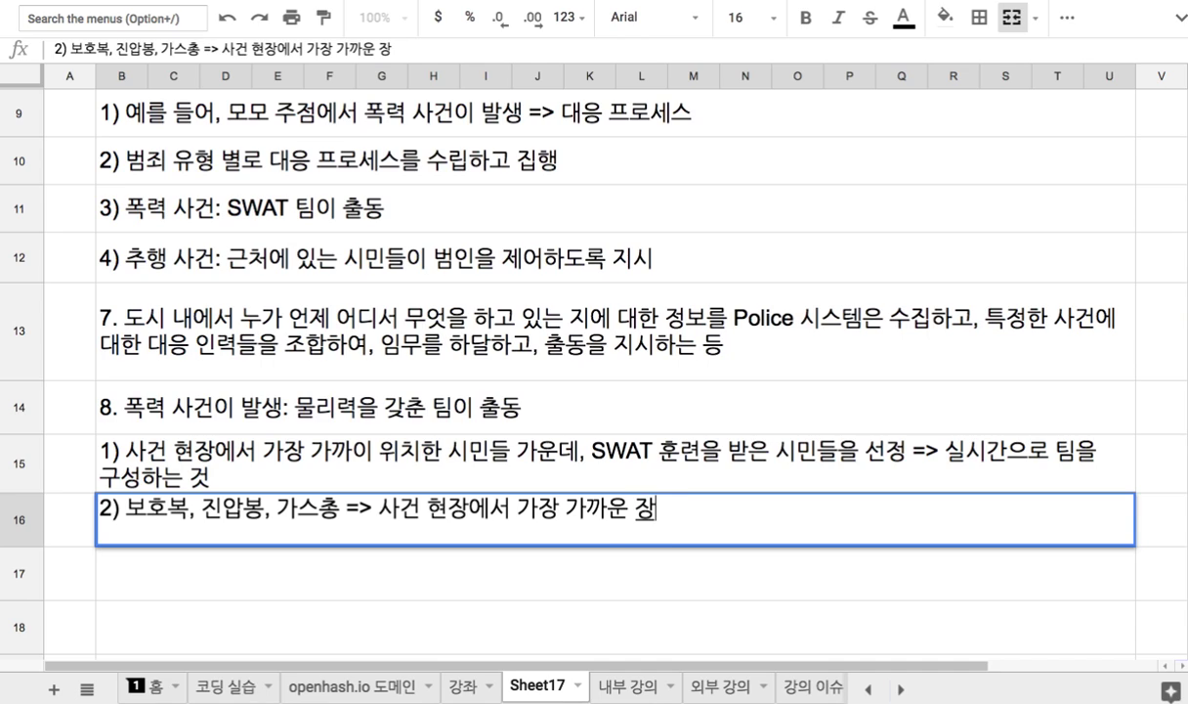
type("비보관")
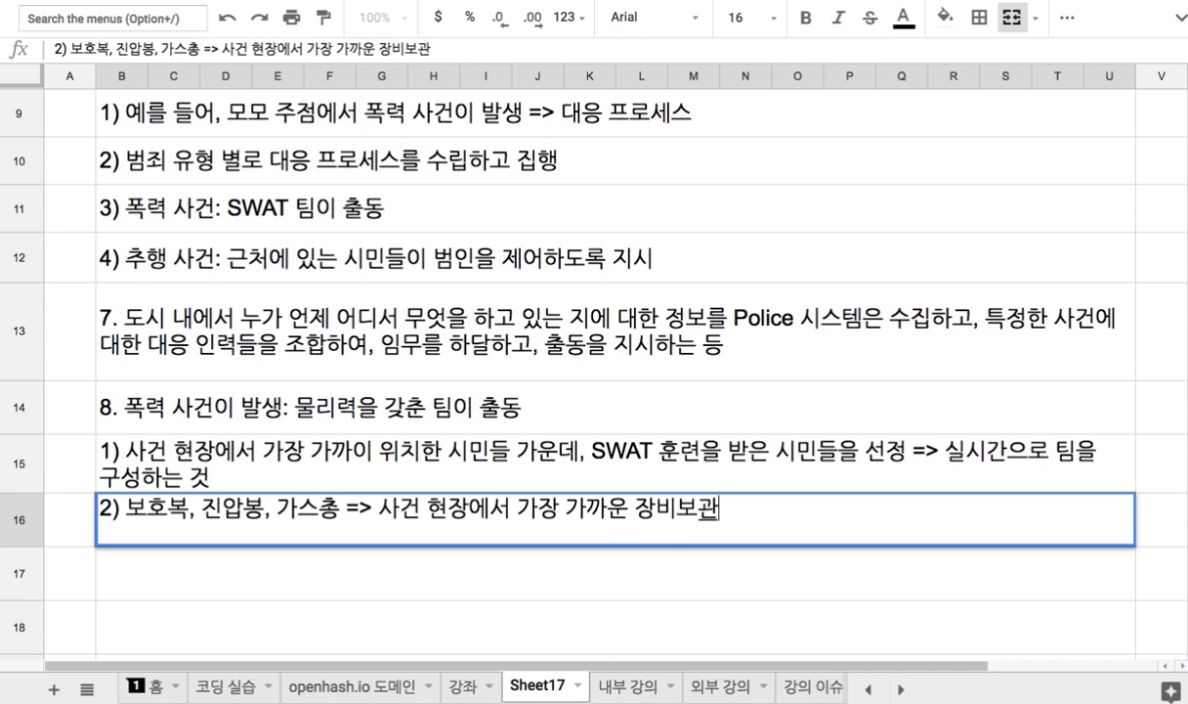
type("실을 지시")
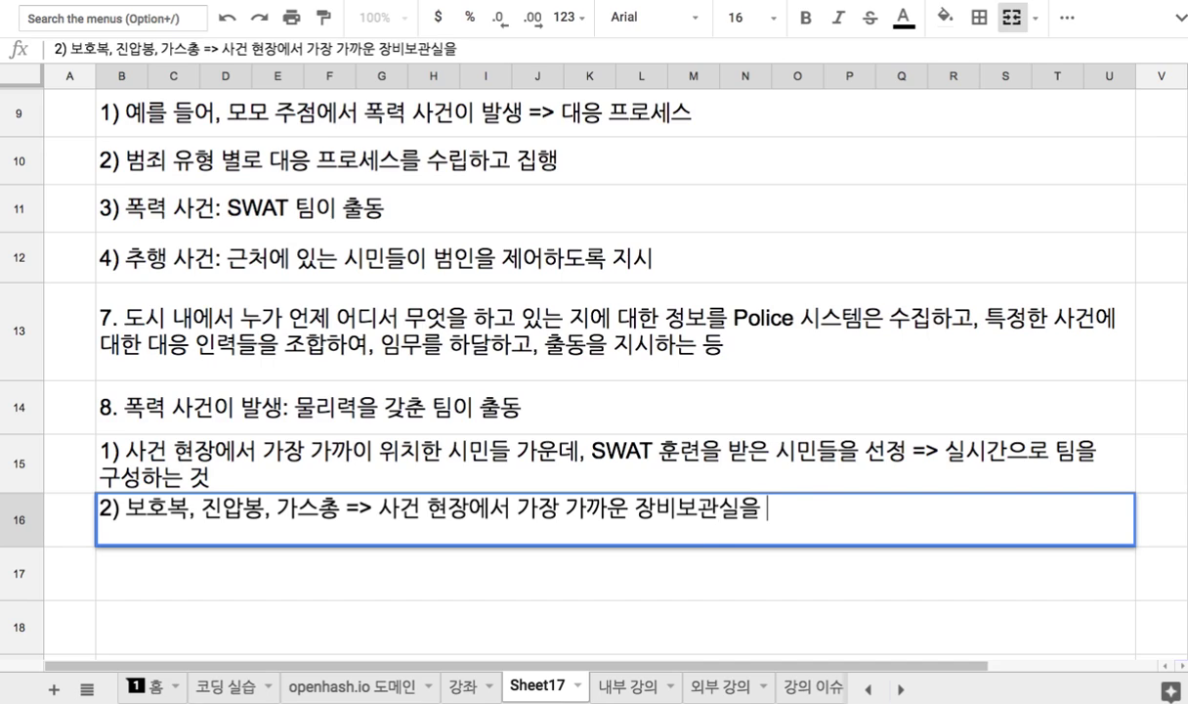
Step: Finish the row 16 sub-item with "고지하여, 장비를 수령하도록 지시." and commit it
type("서")
key("BackSpace")
key("BackSpace")
key("BackSpace")
key("BackSpace")
key("BackSpace")
key("BackSpace")
type("고짚하")
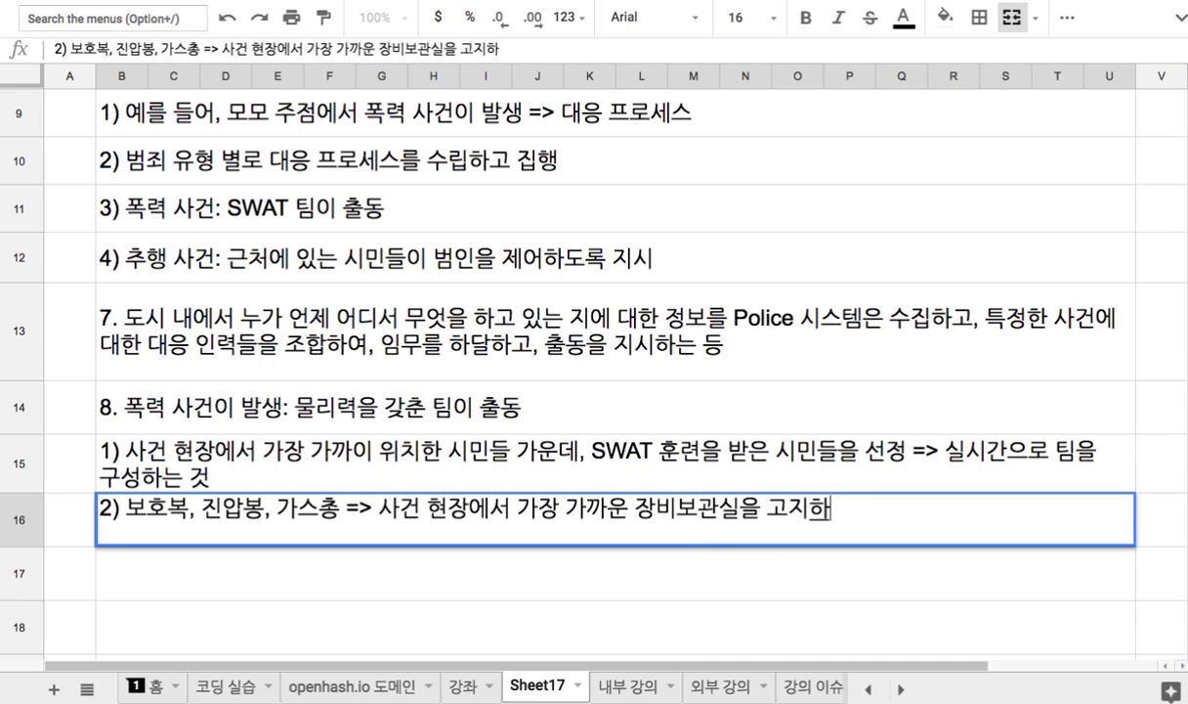
type("여, ㅈ장비를 수령할")
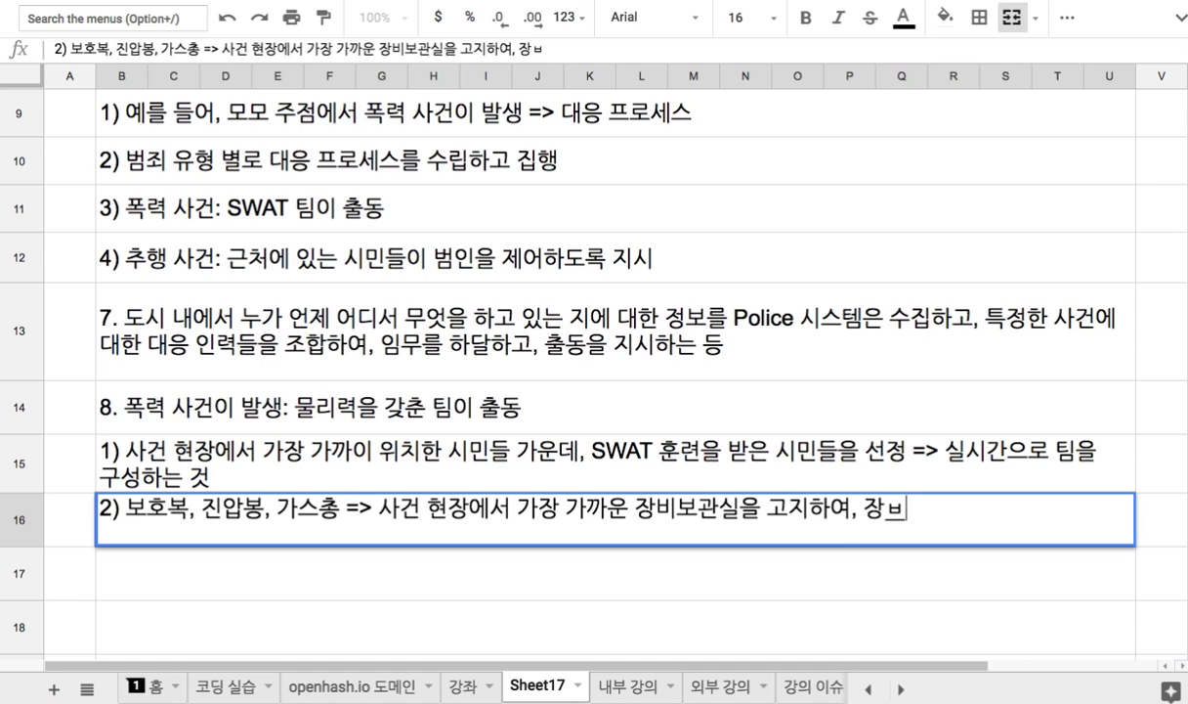
type("도록 지시")
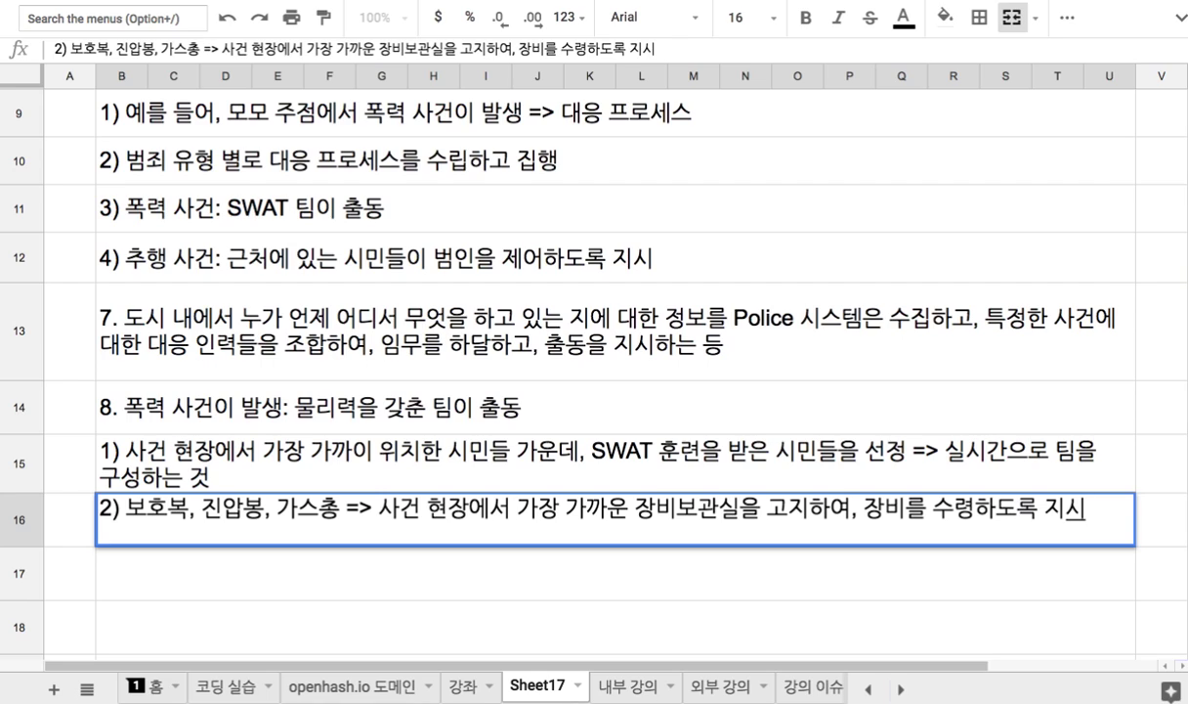
type(".")
left_click(188, 583)
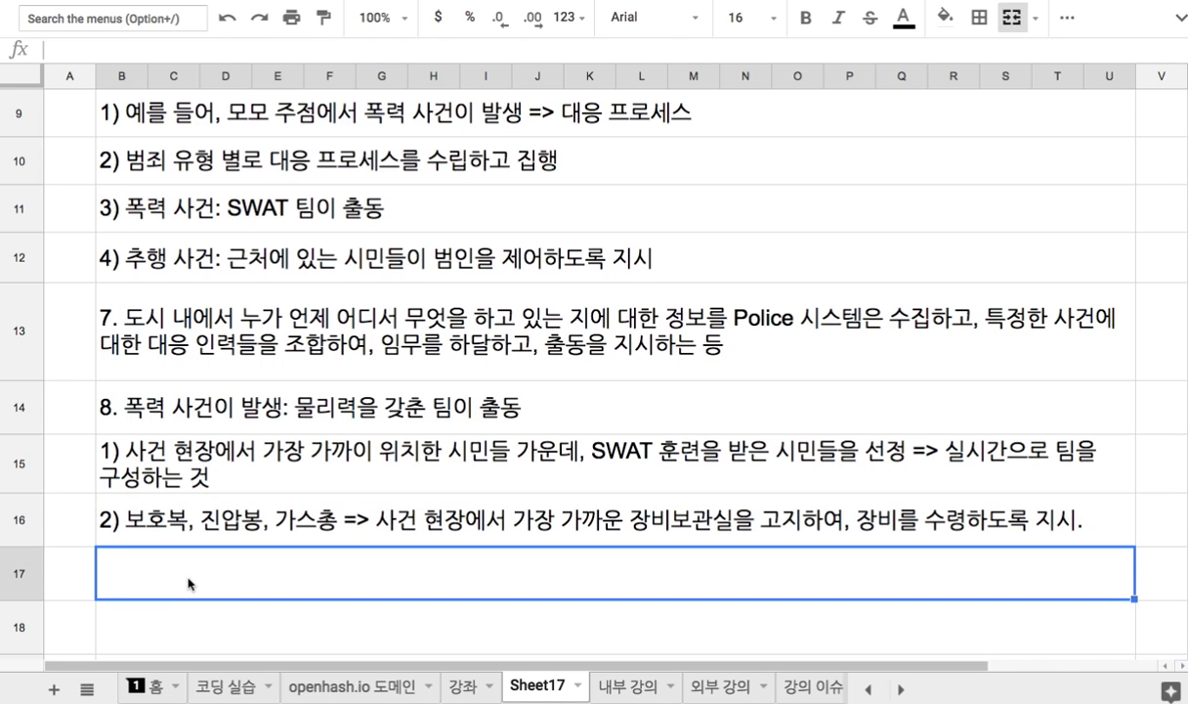
Step: Begin the third sub-item in row 17 with "3) 모든 시민들은 지슬ID를 가지니까, 자신의 스마트폰, 지문, IRIS, 성문"
type("3) 모든 시민들의 지슬ID")
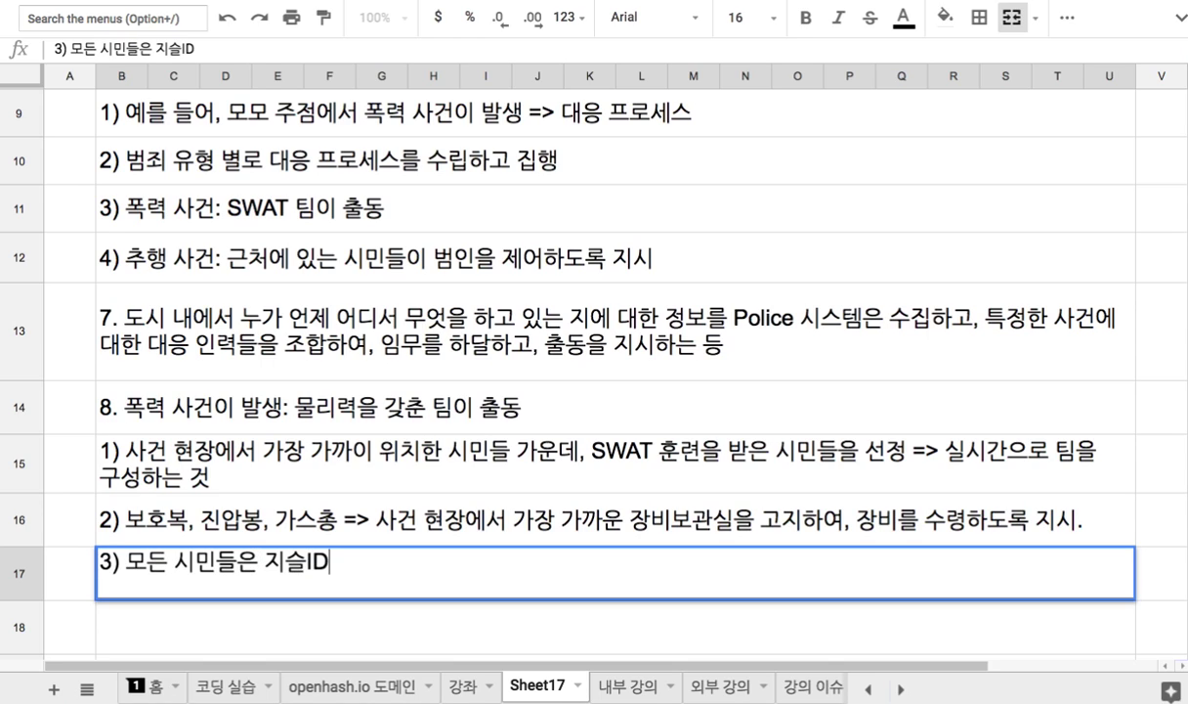
type("를 가지니")
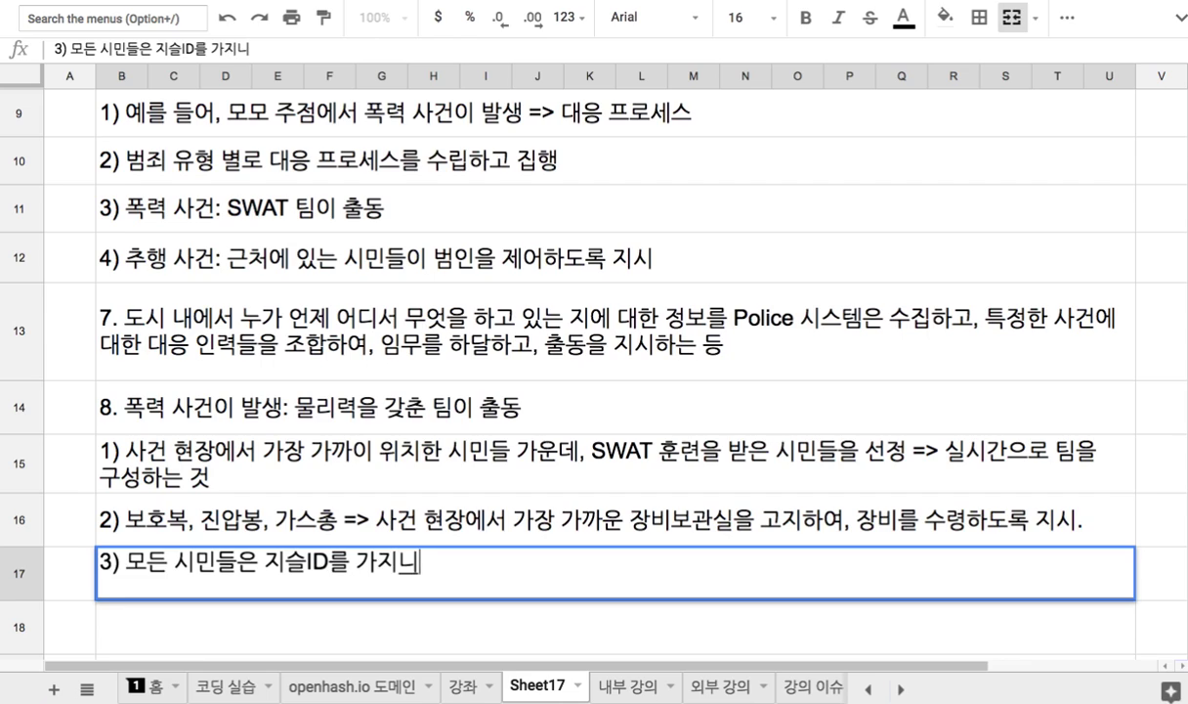
type("까, 자신의 스마트폰, 지문, ")
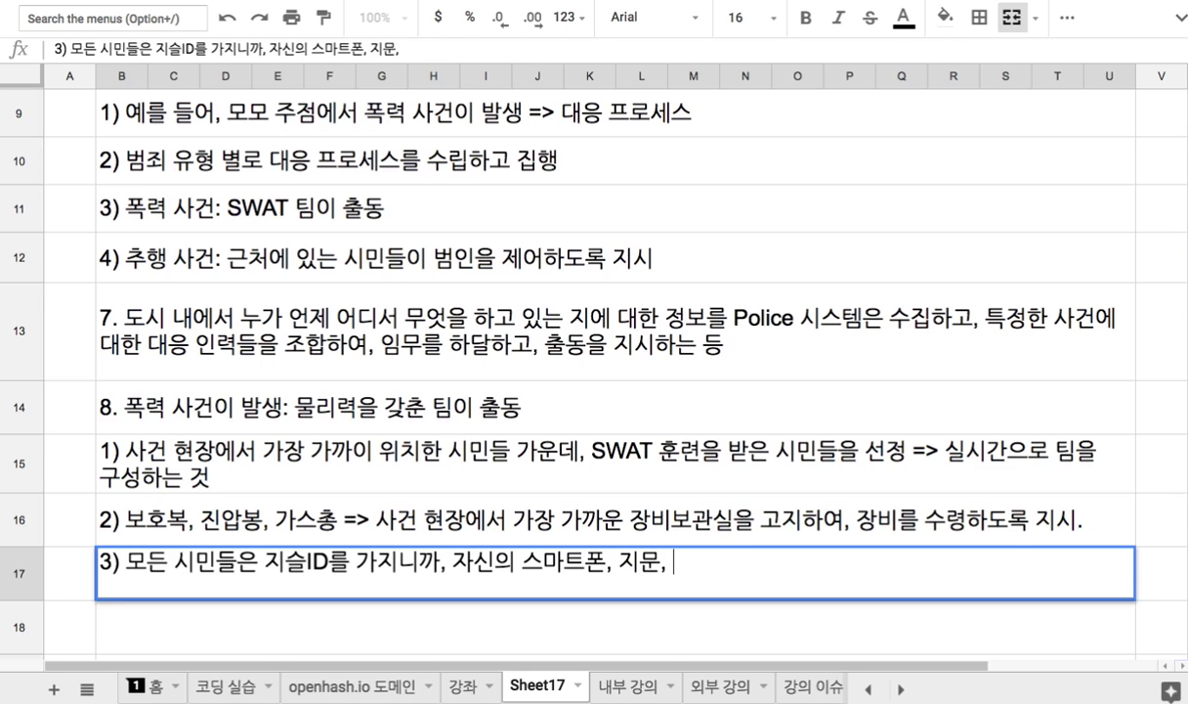
type("IRIS, 패")
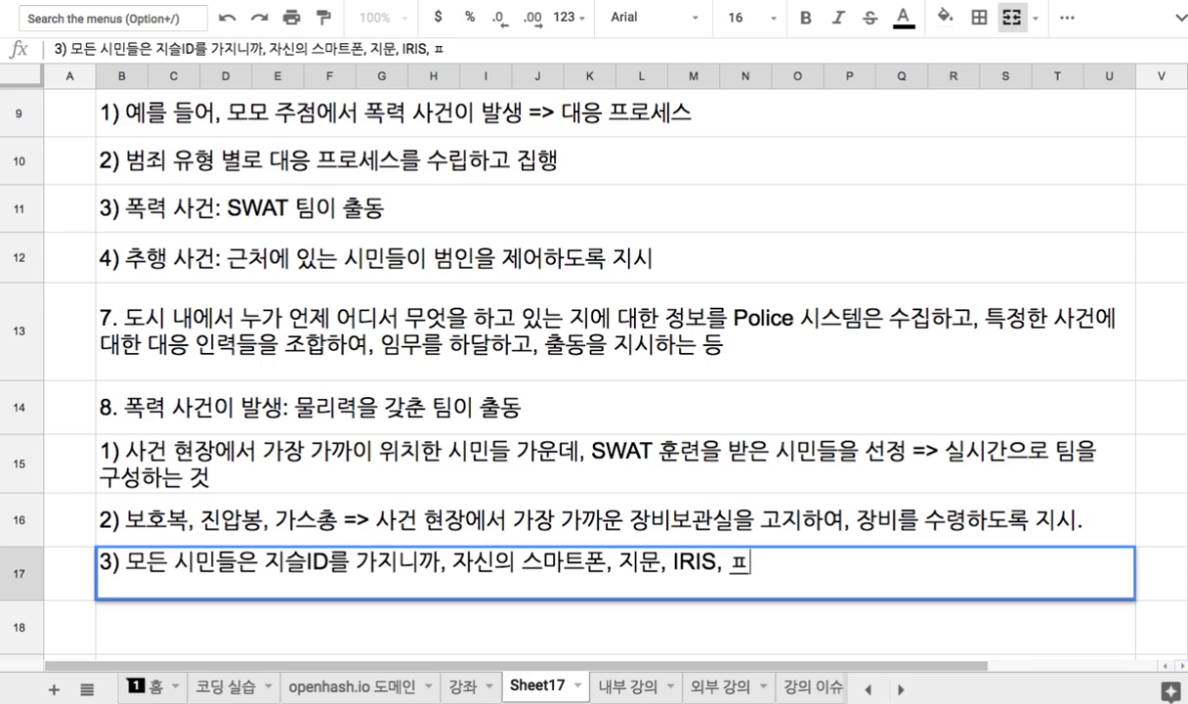
key("BackSpace")
type("성문")
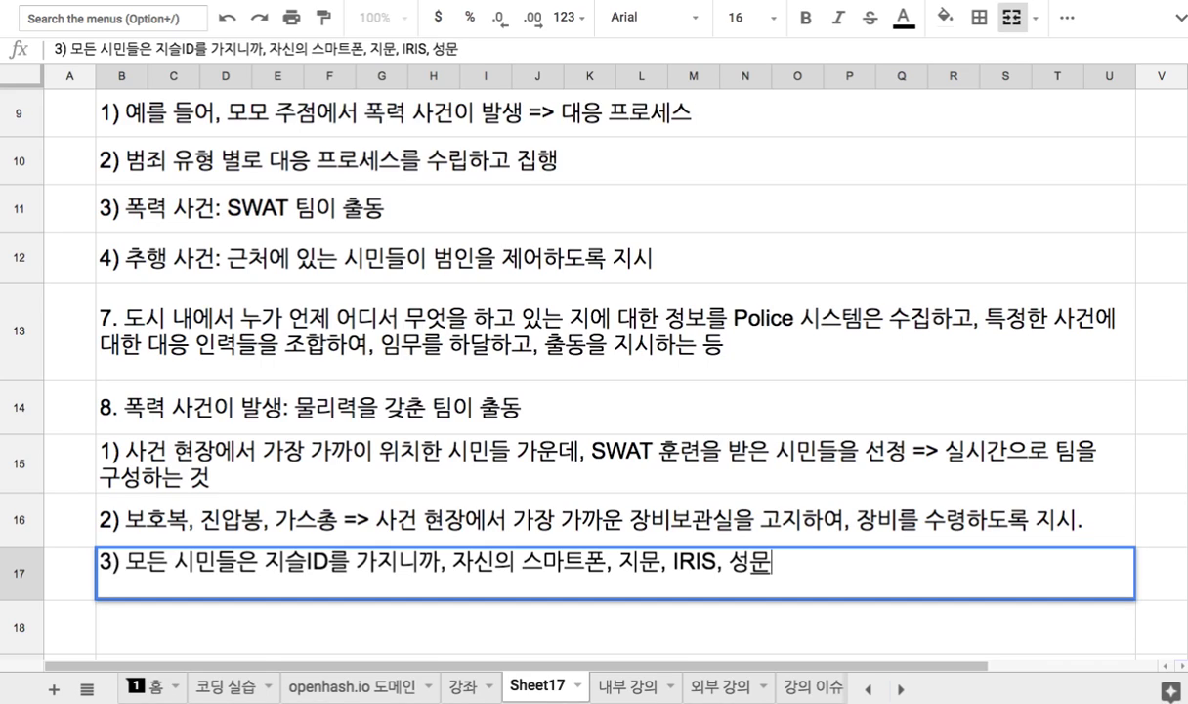
Step: Complete the row 17 sub-item with "으로 본인을 인증하고, 장비를 수령한 뒤, 출동." and make the row taller to fit both lines
type("으로 본인ㅇ을 인증하고, ㅈ장비를 수령한 뒤, 출동.")
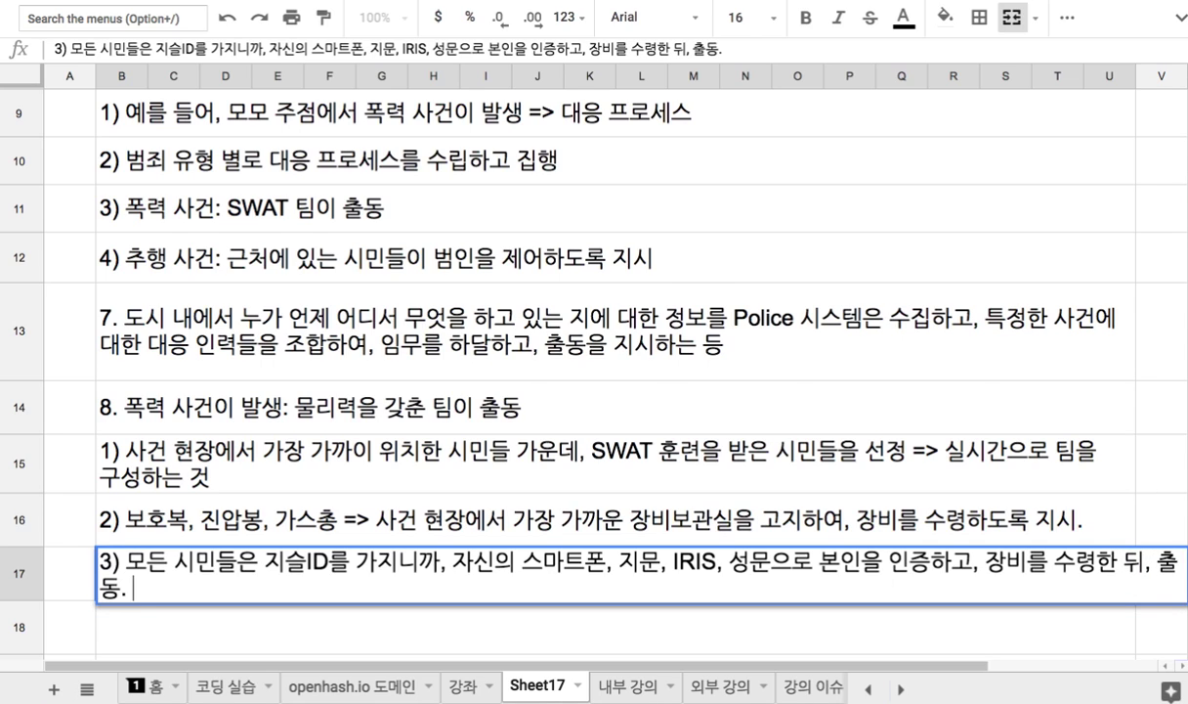
key("Return")
scroll(253, 565, "down", 2)
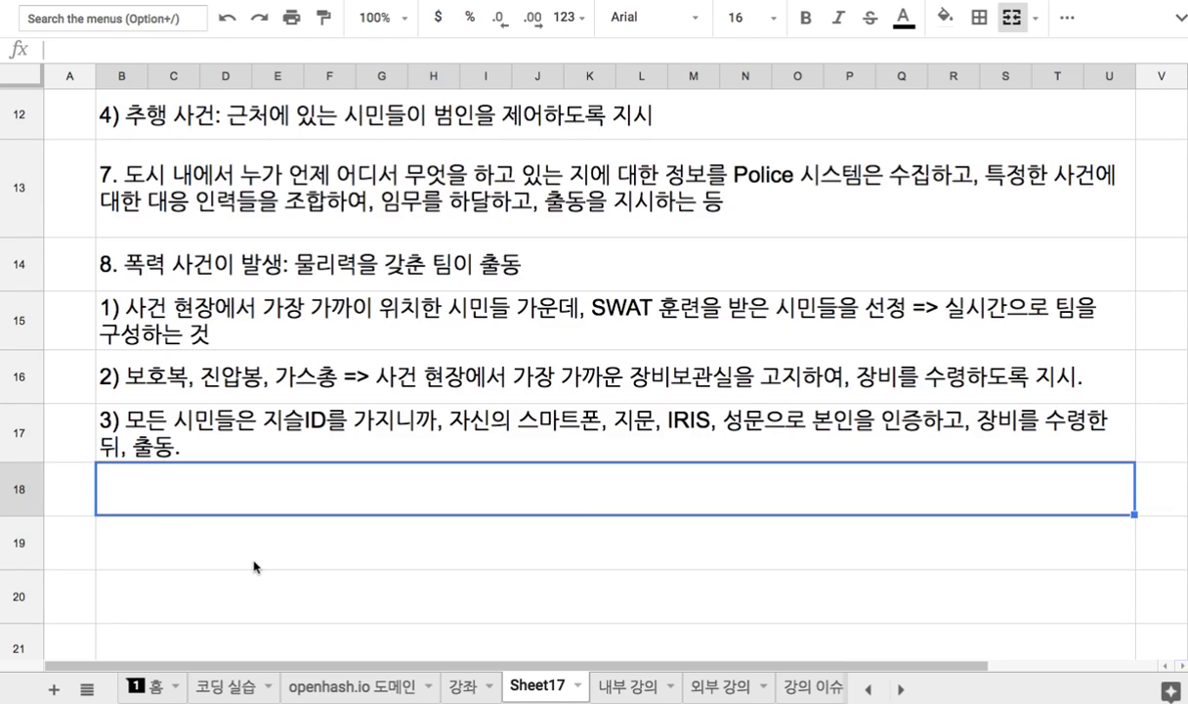
left_click_drag(33, 463, 33, 481)
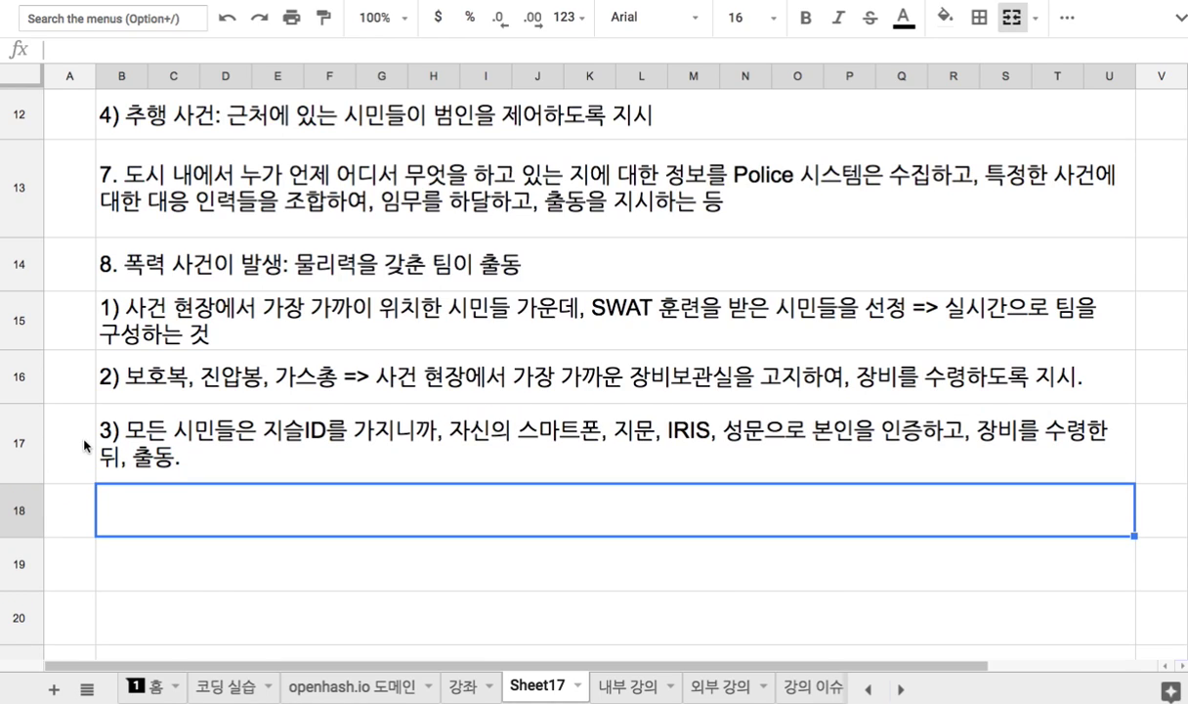
Step: Review the sub-items in rows 15 to 17, highlighting the phrases on SWAT-trained citizens, real-time selection and "지슬ID" without editing them
left_click(577, 298)
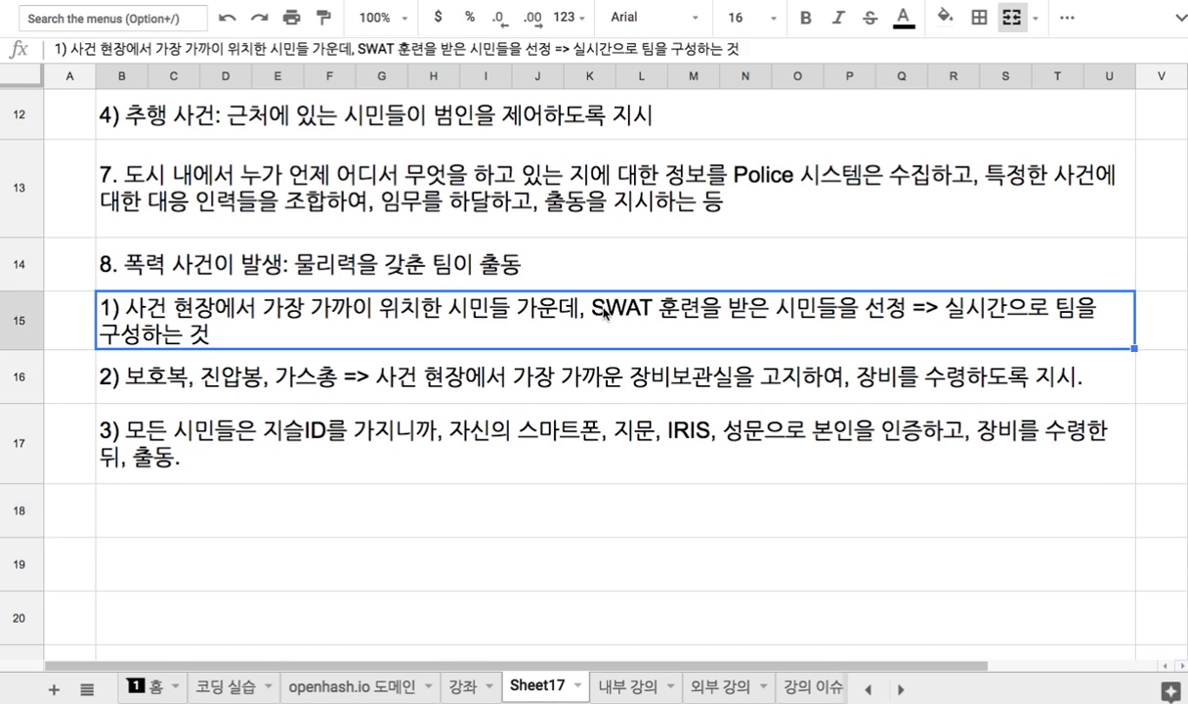
double_click(577, 298)
left_click_drag(596, 307, 663, 307)
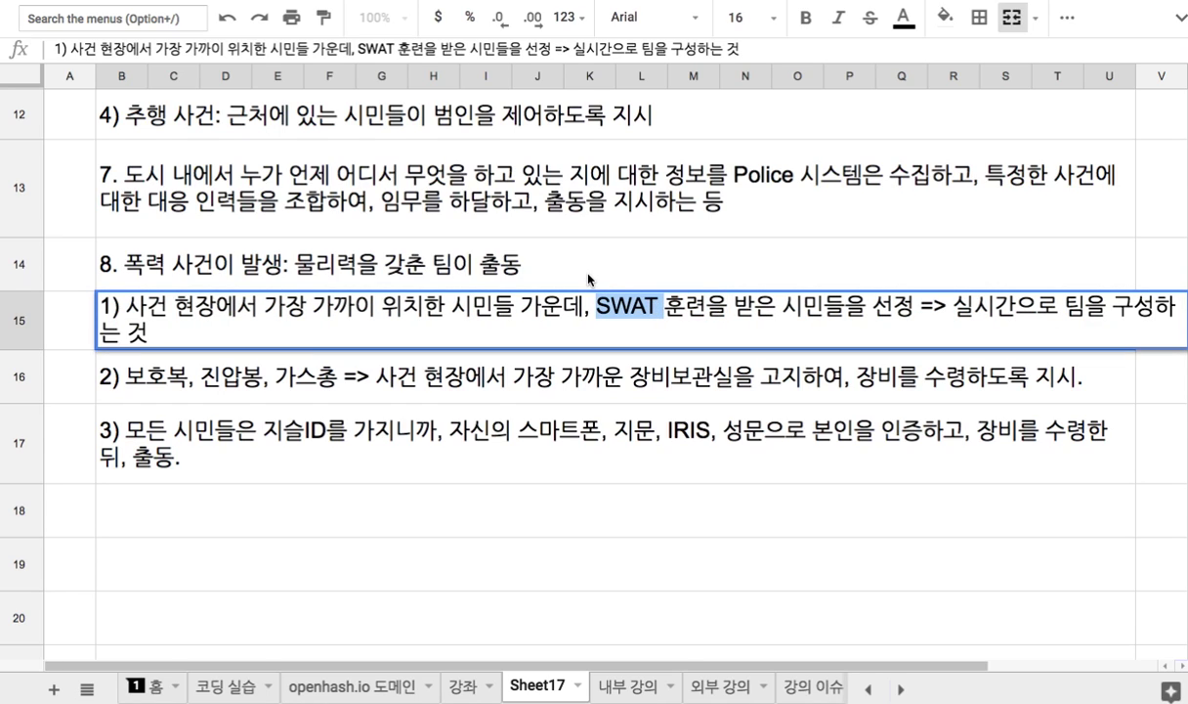
left_click(593, 308)
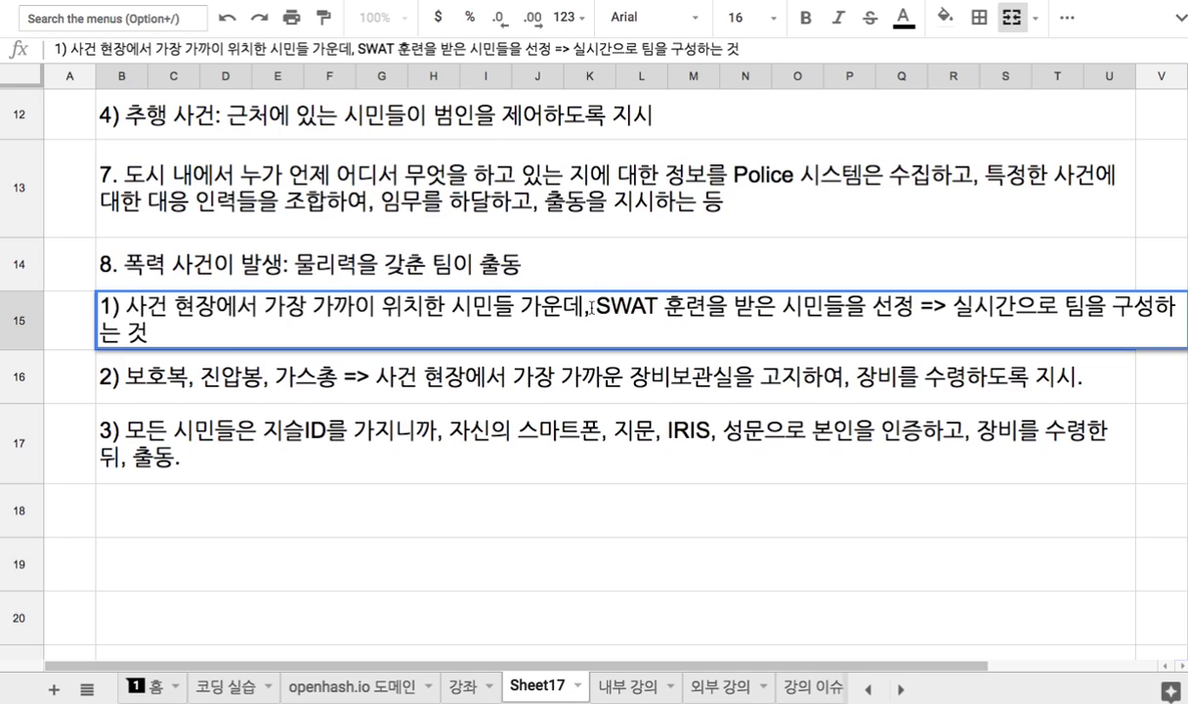
left_click_drag(593, 308, 781, 313)
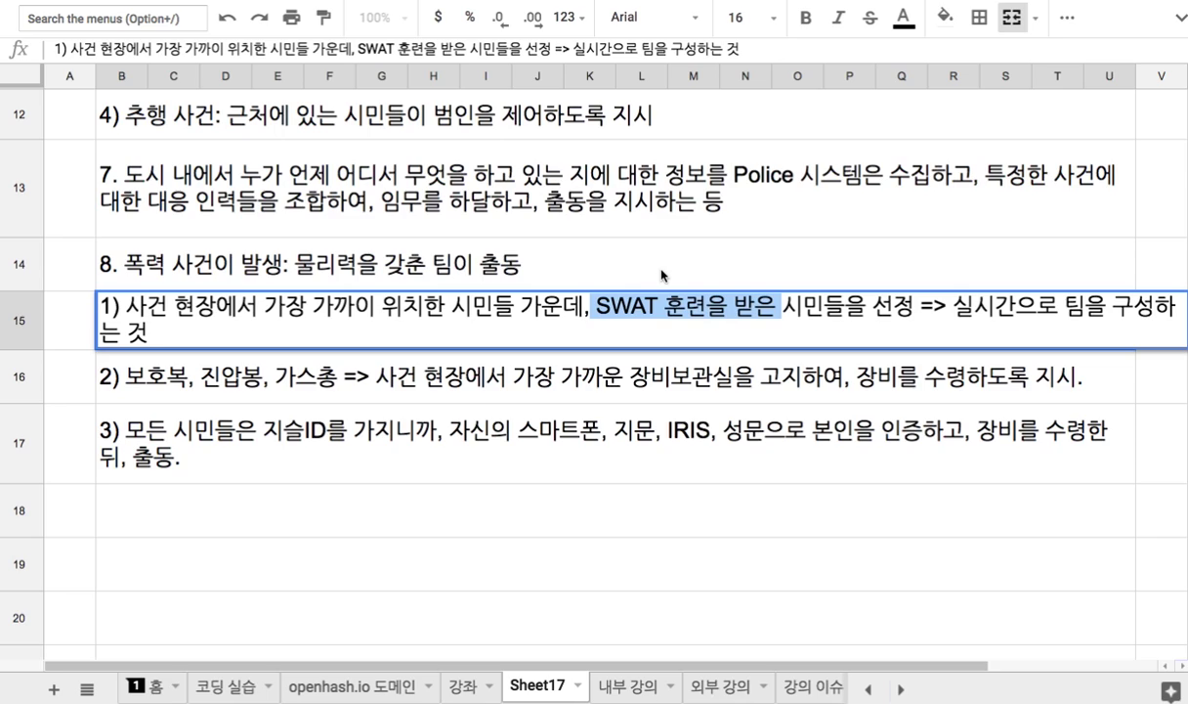
left_click(804, 307)
left_click_drag(803, 306, 889, 315)
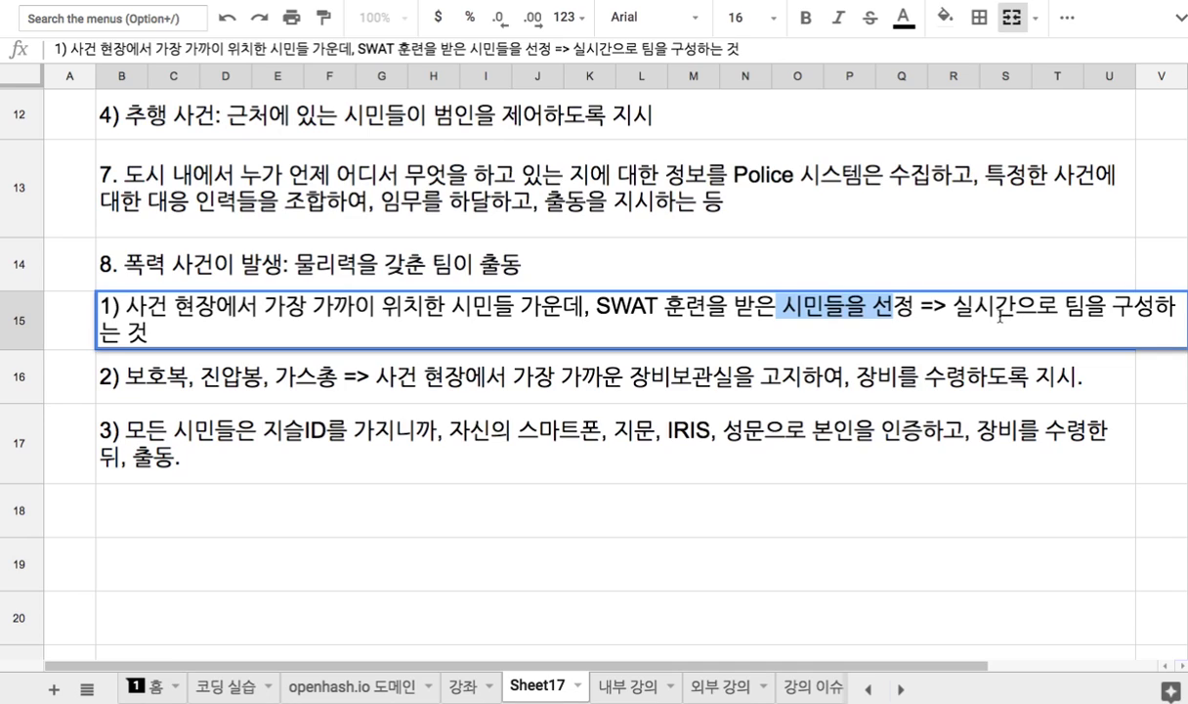
left_click_drag(975, 308, 1054, 316)
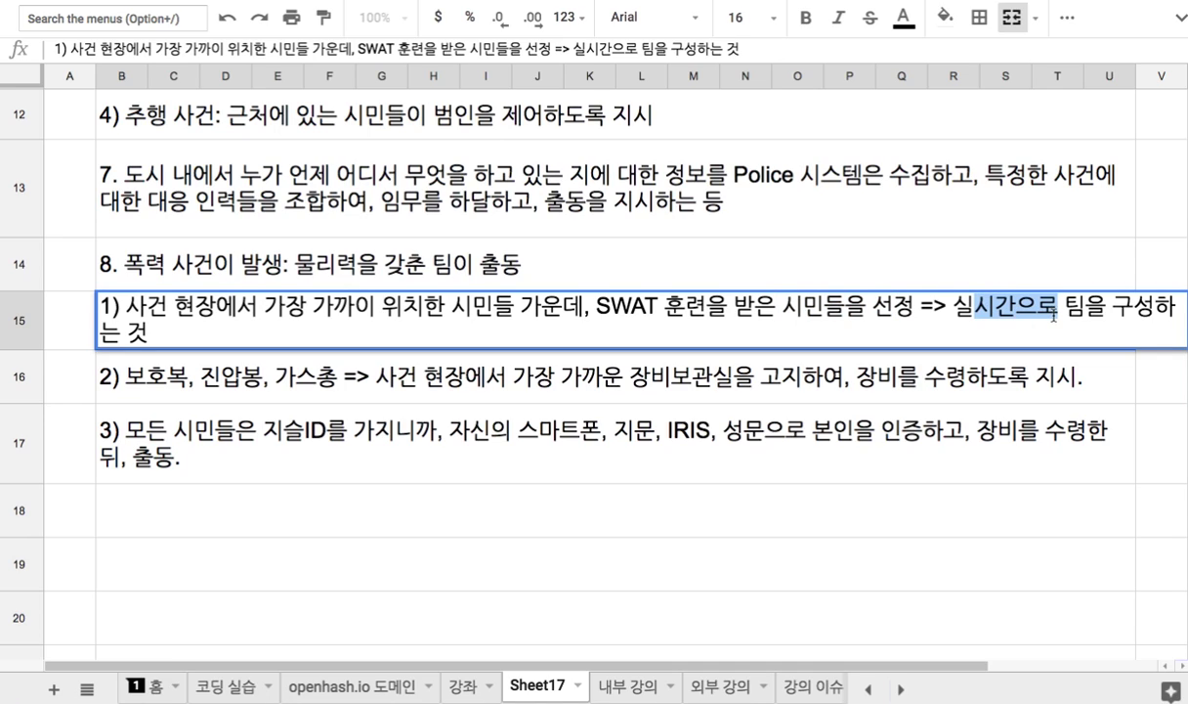
left_click(856, 370)
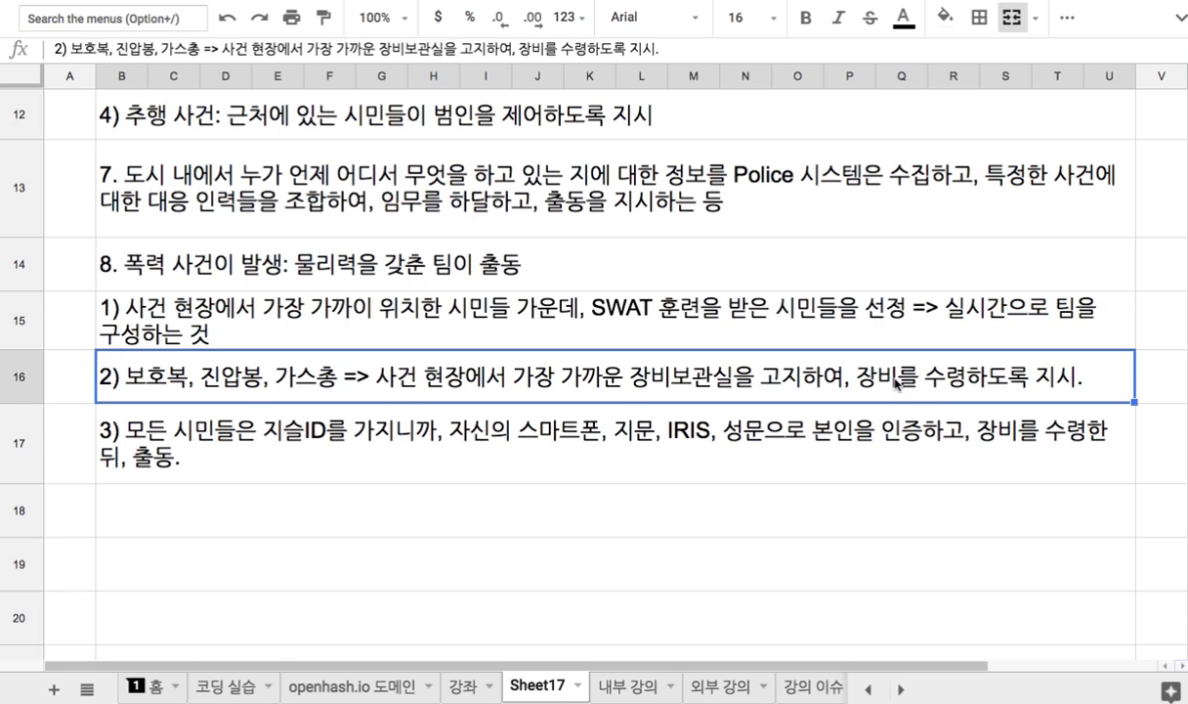
left_click(349, 439)
double_click(350, 439)
left_click_drag(262, 430, 329, 428)
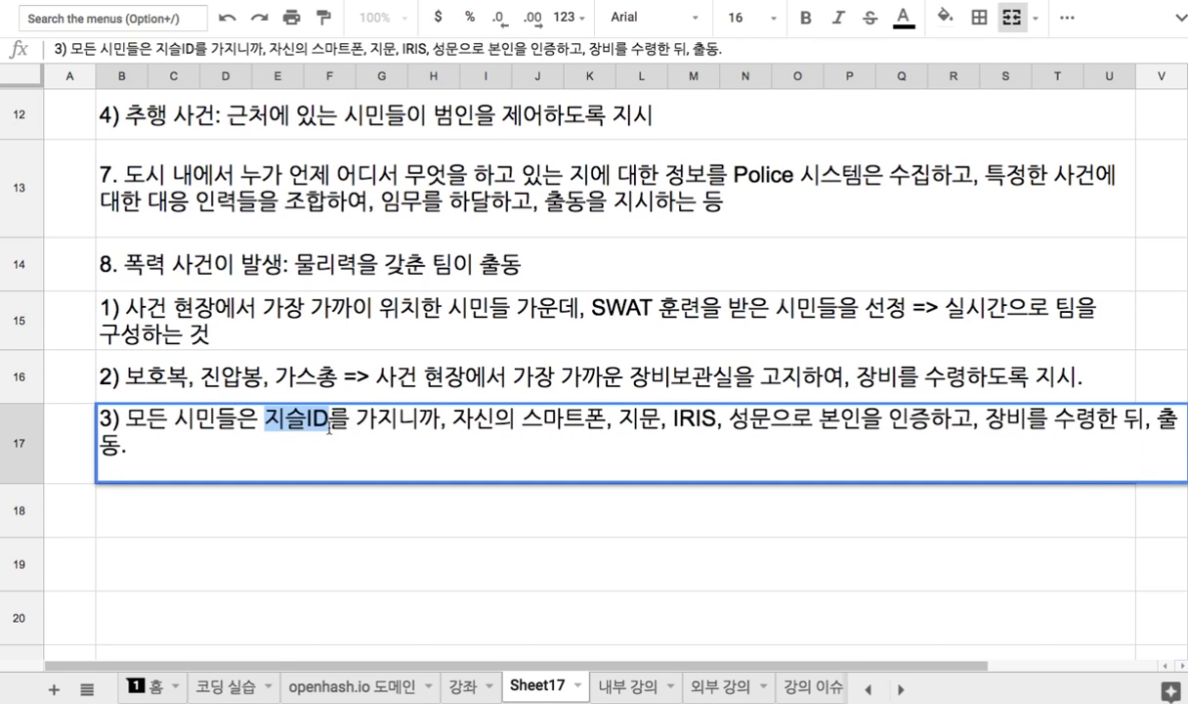
left_click(289, 427)
Step: Add the fourth sub-item in row 18 as "4) 지휘 체계를 고지 => 참여자에 대한 보상 제공"
left_click(269, 518)
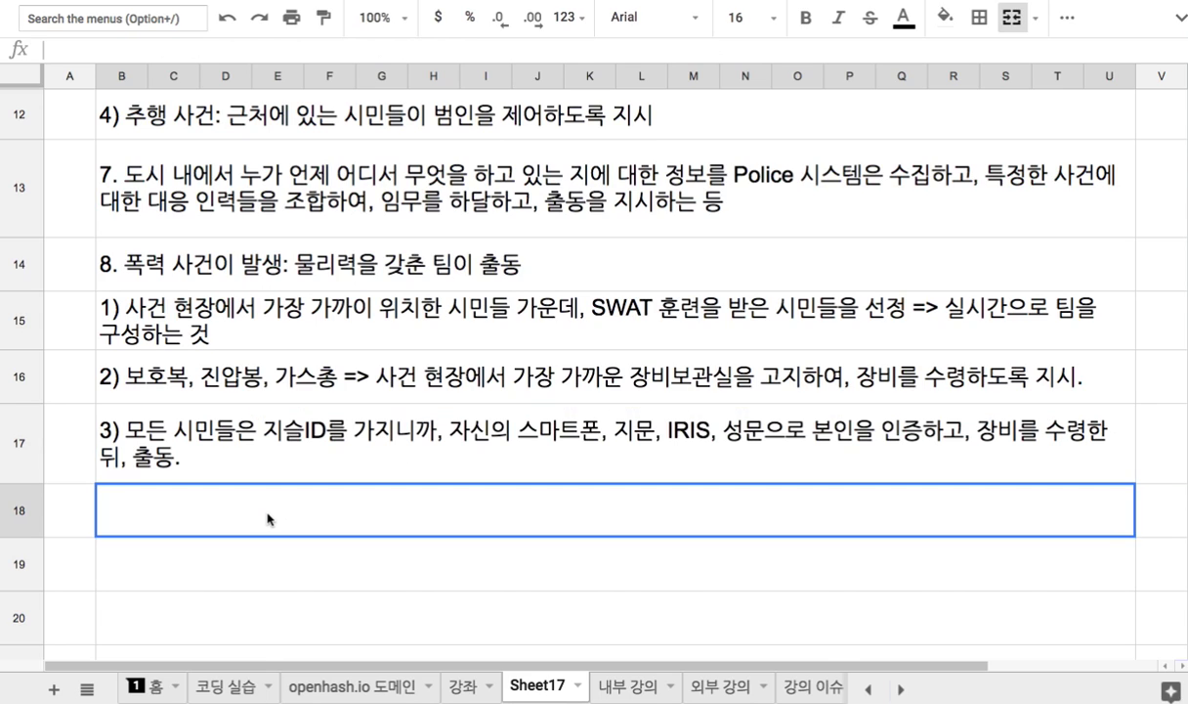
type("4) 지")
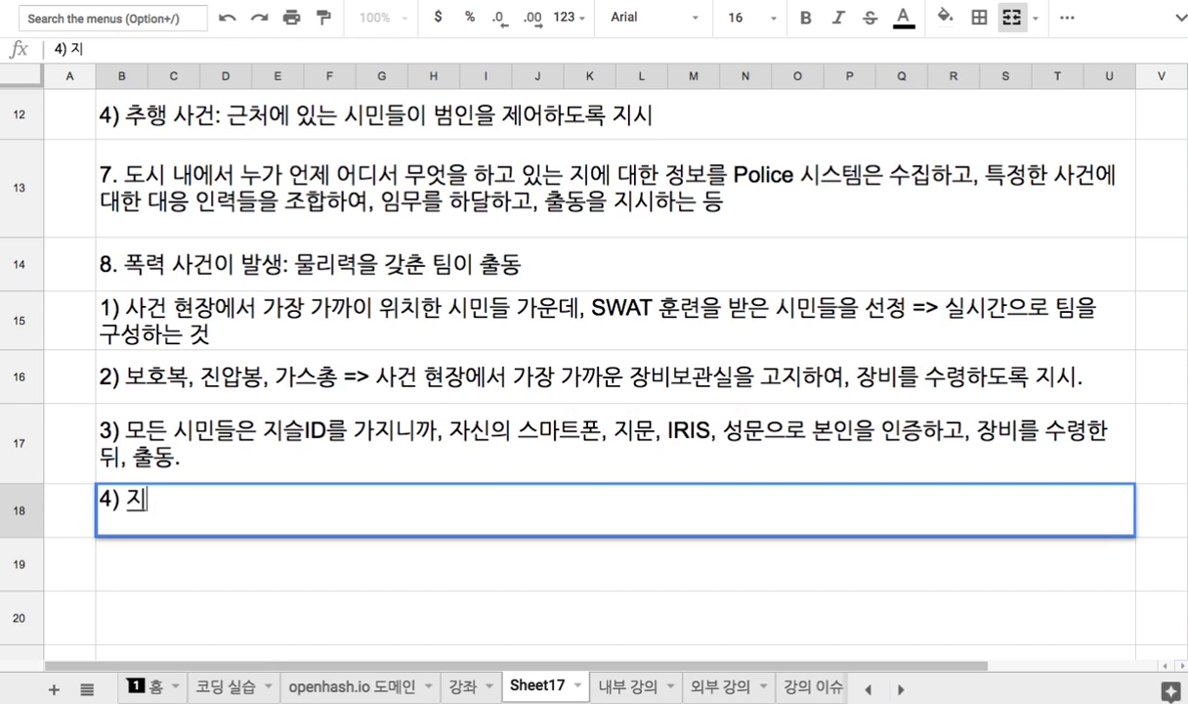
type("휘 체계를 고지")
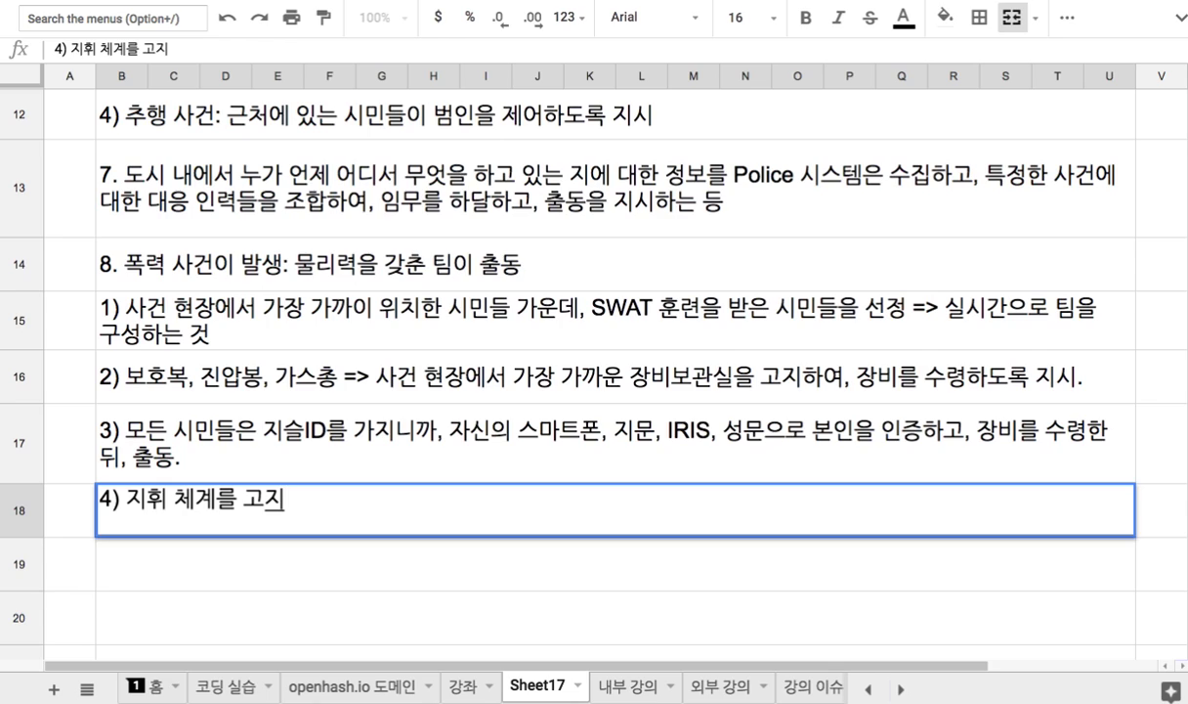
type("=> 보상")
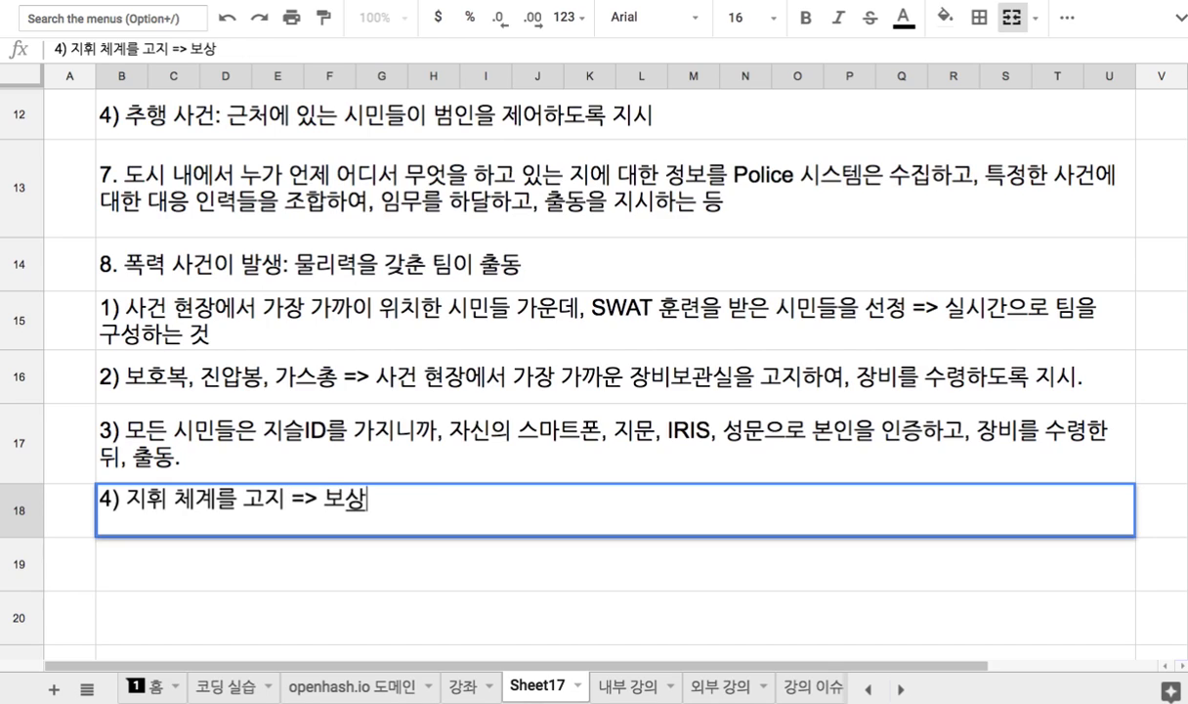
key("BackSpace")
key("BackSpace")
key("BackSpace")
key("BackSpace")
type("참여자에")
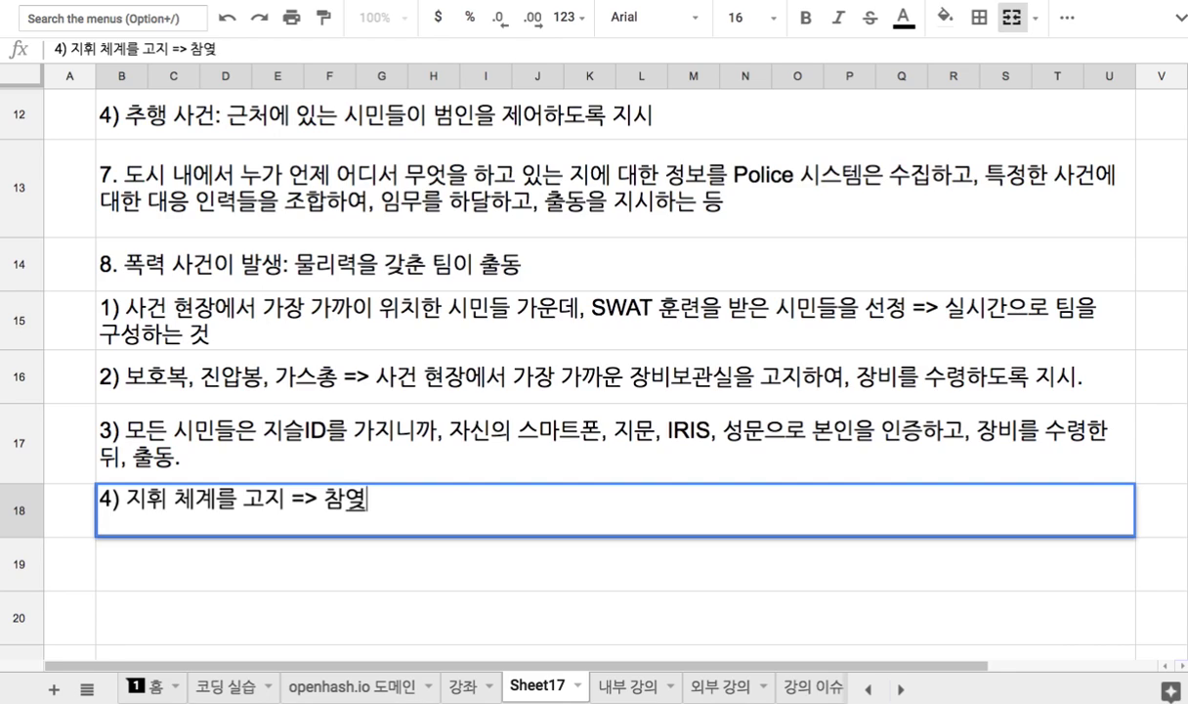
type(" 대한 보상")
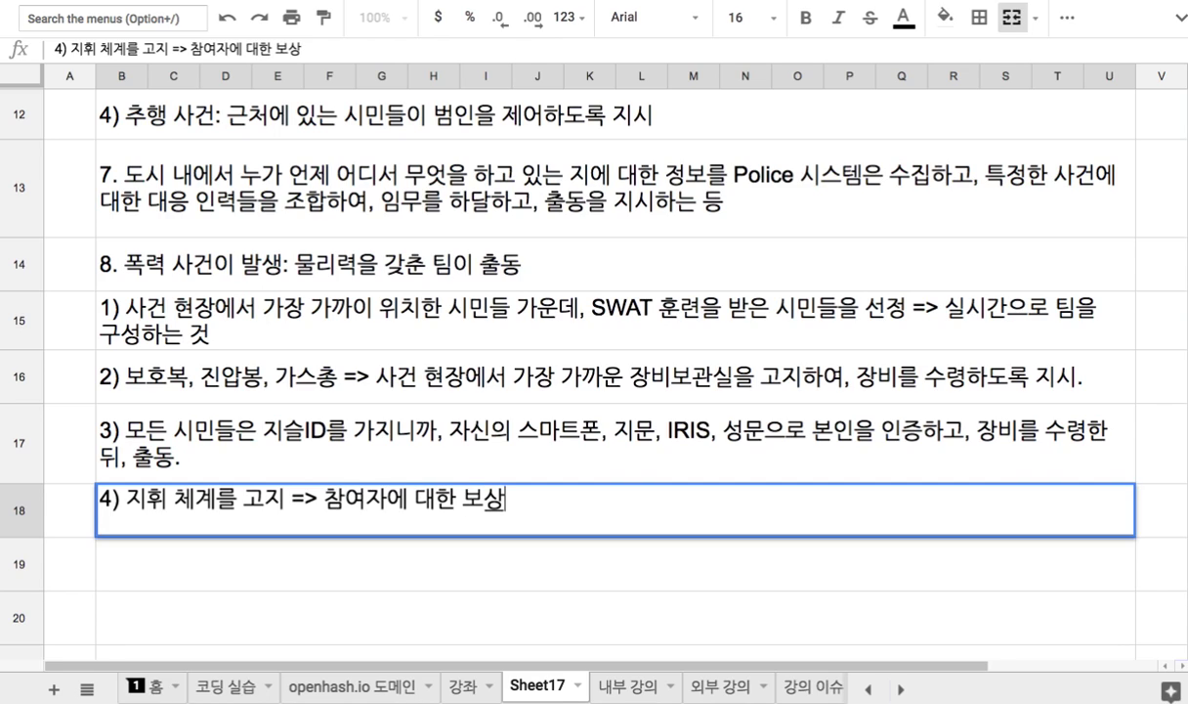
type(" 제공")
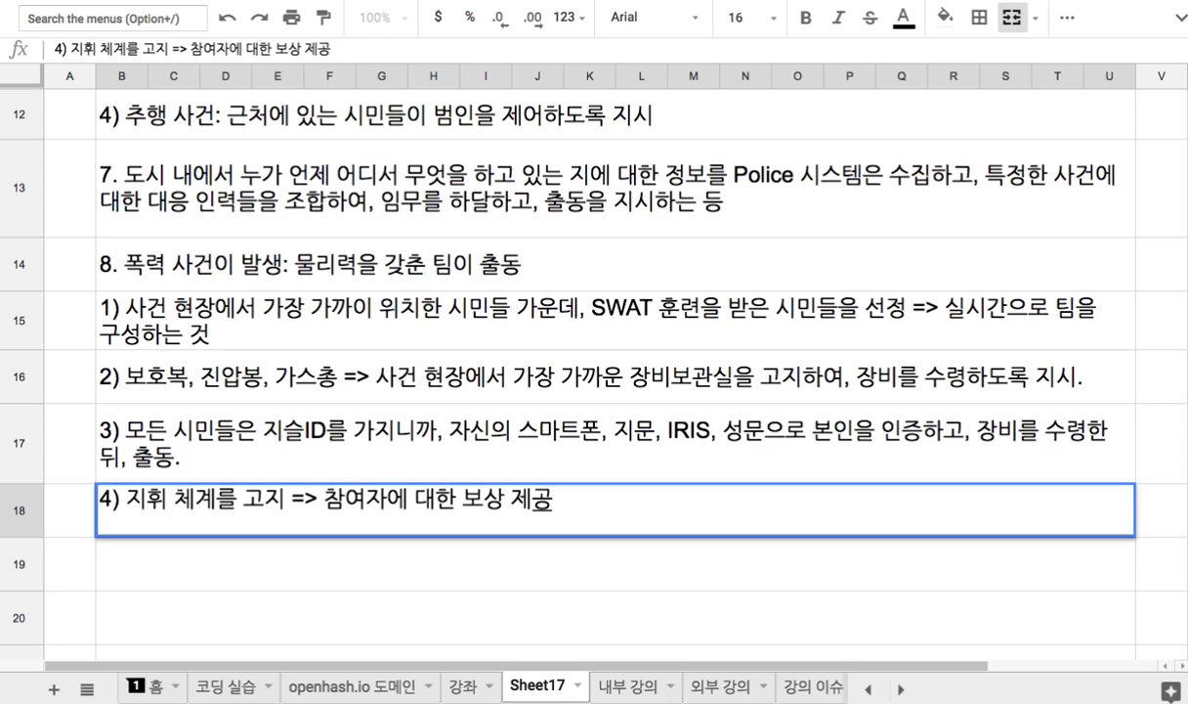
key("Return")
Step: Review item 8 and its sub-items in rows 14 to 18 by highlighting them
left_click_drag(268, 341, 322, 485)
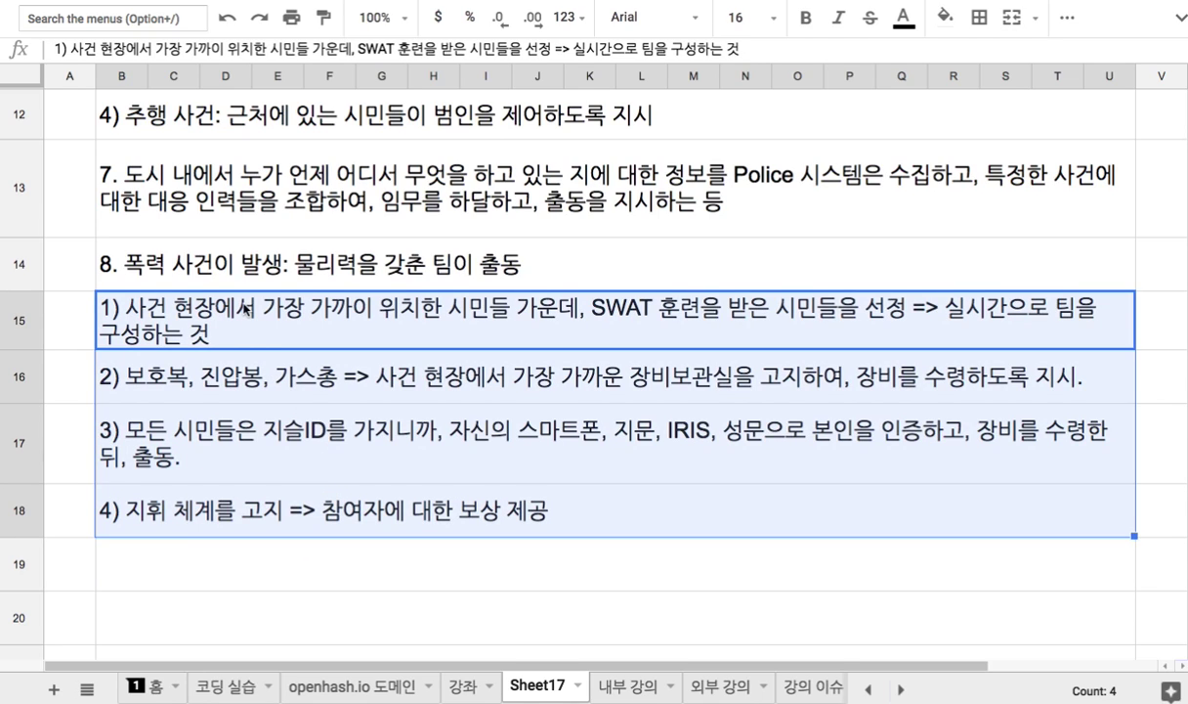
left_click(220, 257)
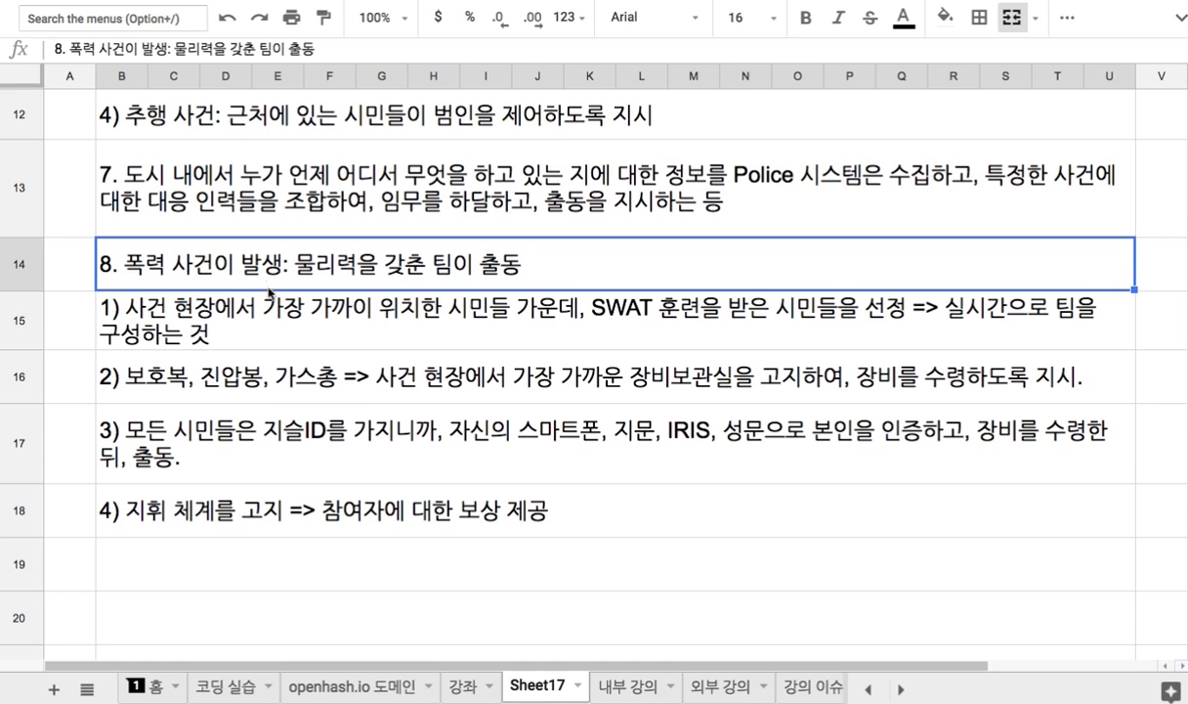
left_click_drag(267, 286, 302, 504)
scroll(283, 465, "down", 3)
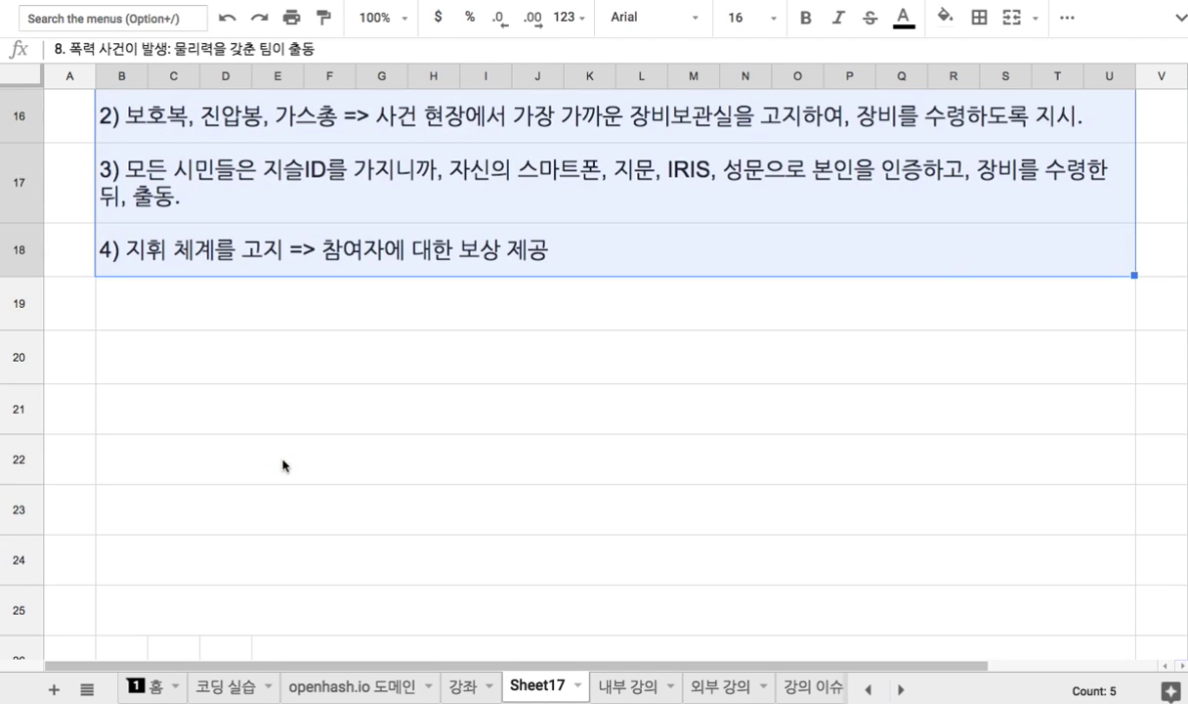
Step: Begin the next main item in row 19 with "9. Police"
left_click(268, 318)
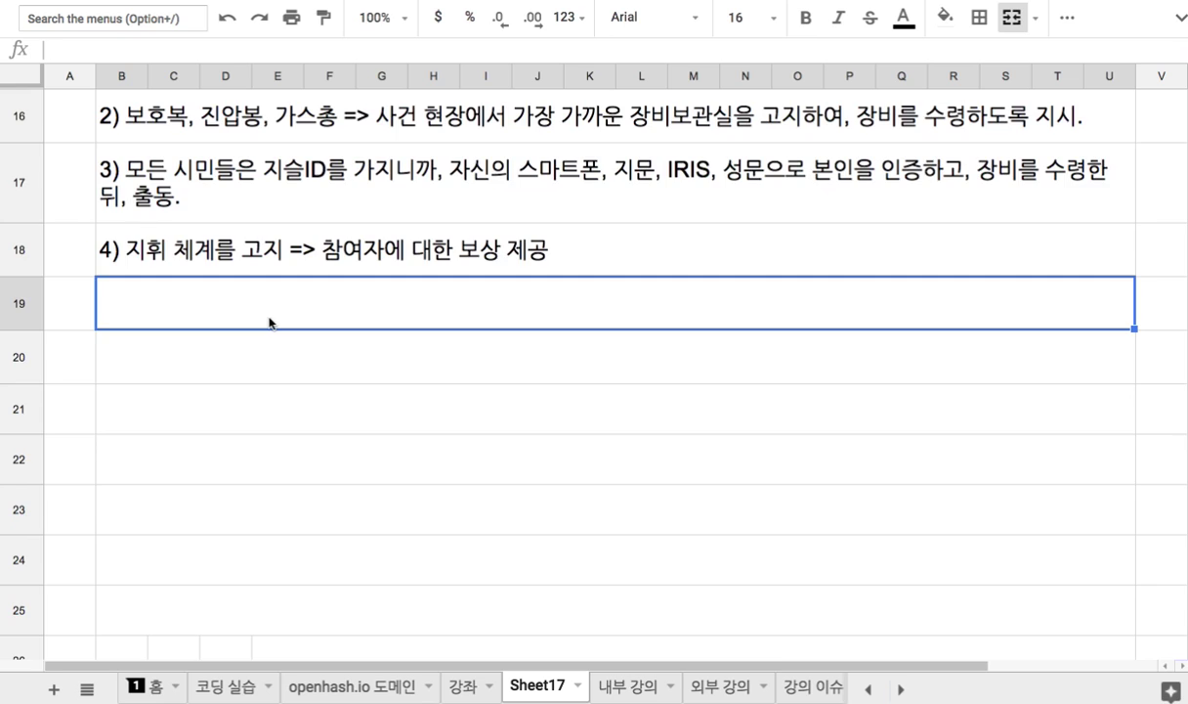
scroll(268, 323, "up", 5)
scroll(269, 322, "down", 3)
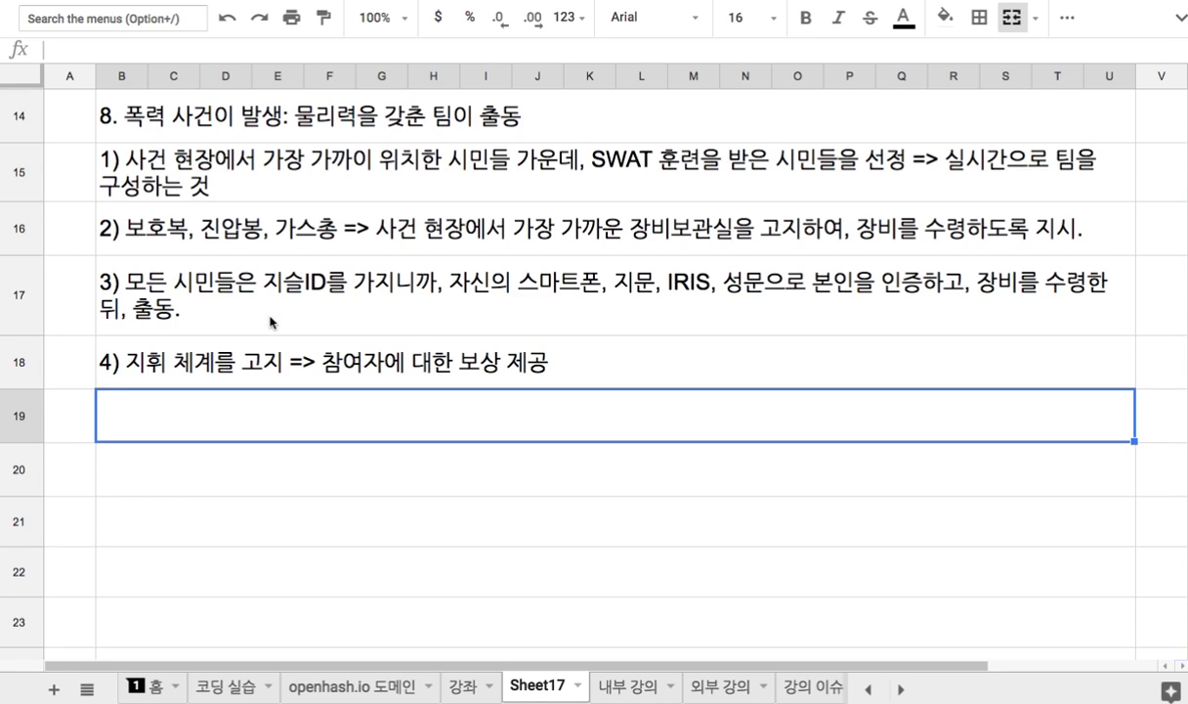
type("9. ")
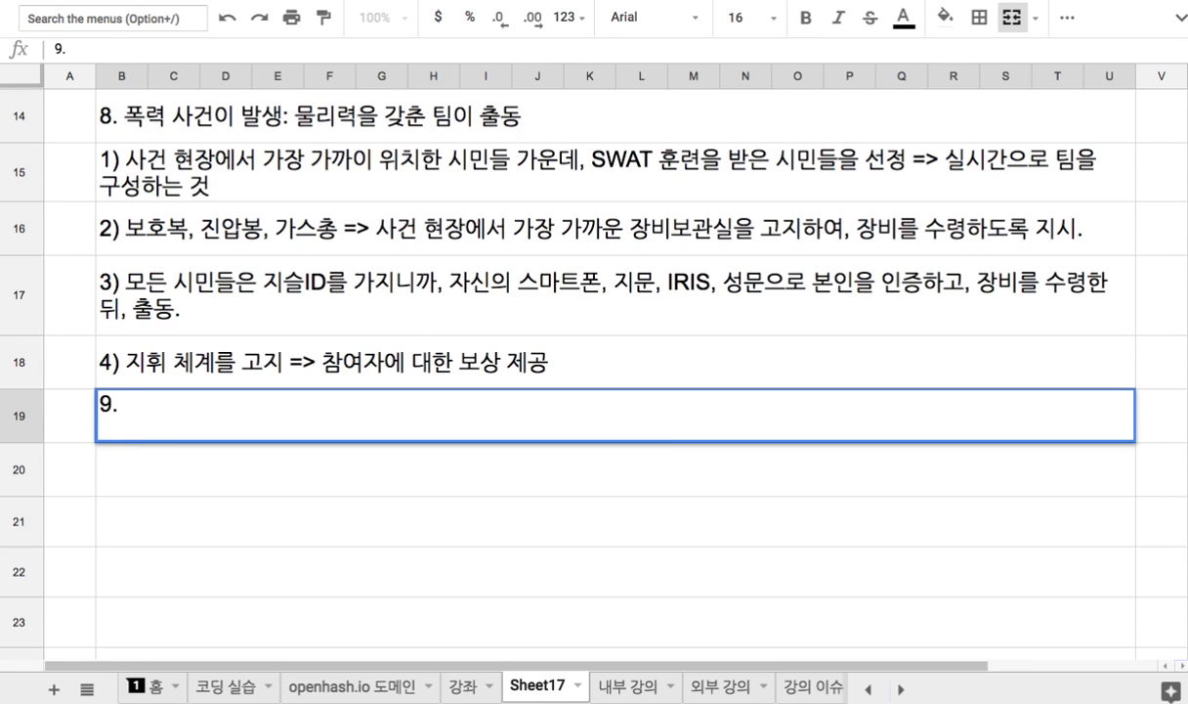
type("Po;ic")
key("BackSpace")
key("BackSpace")
key("BackSpace")
type("lice")
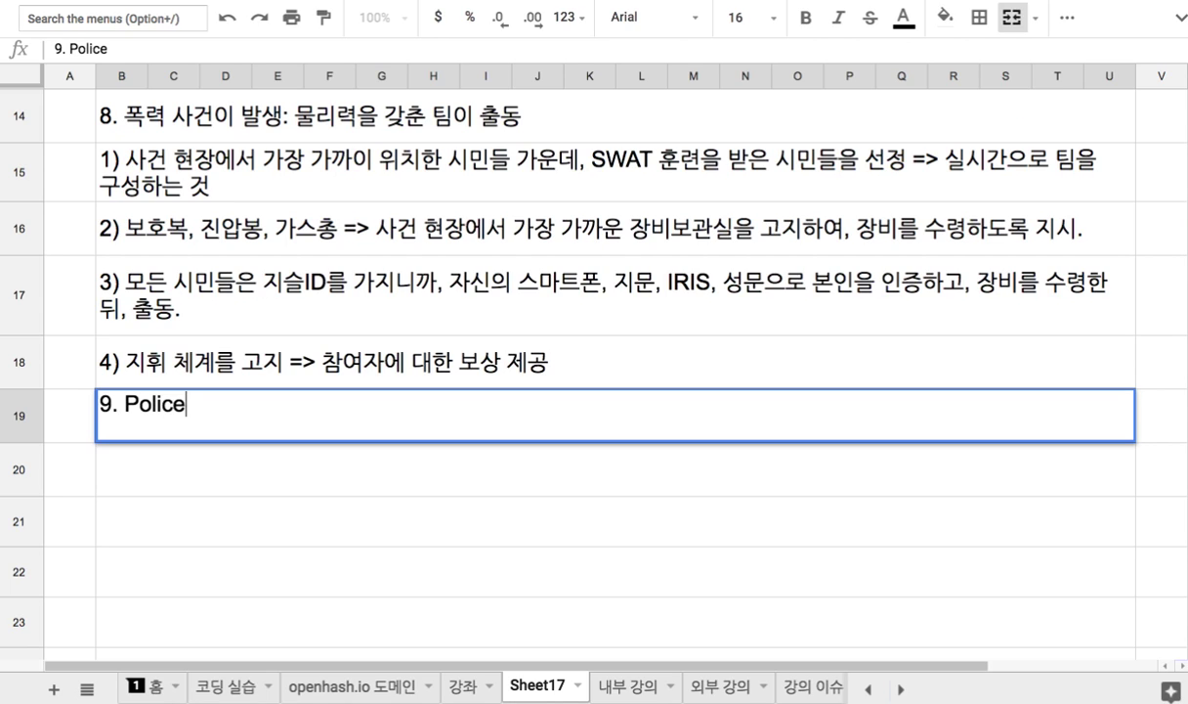
Step: Complete item 9 in row 19 with "수풀의 코딩에 참여할 개발자" and commit it
type(" 수풀의 코")
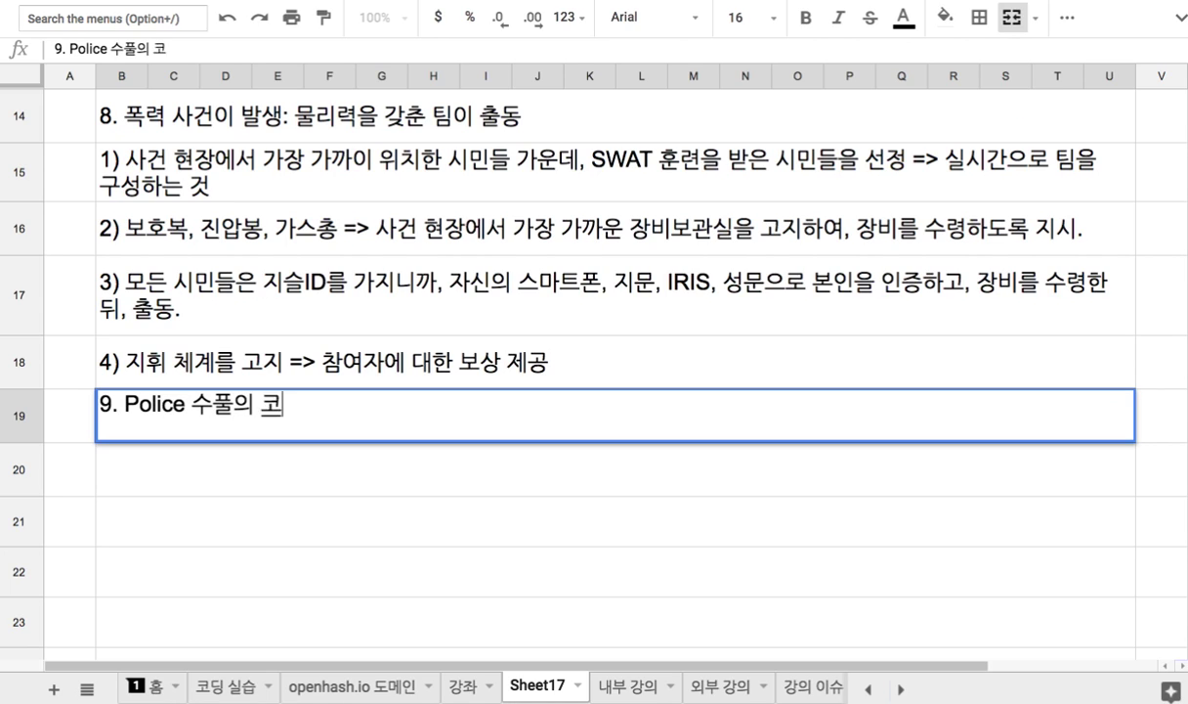
type("딩 에 참여할 ㅎㄱ")
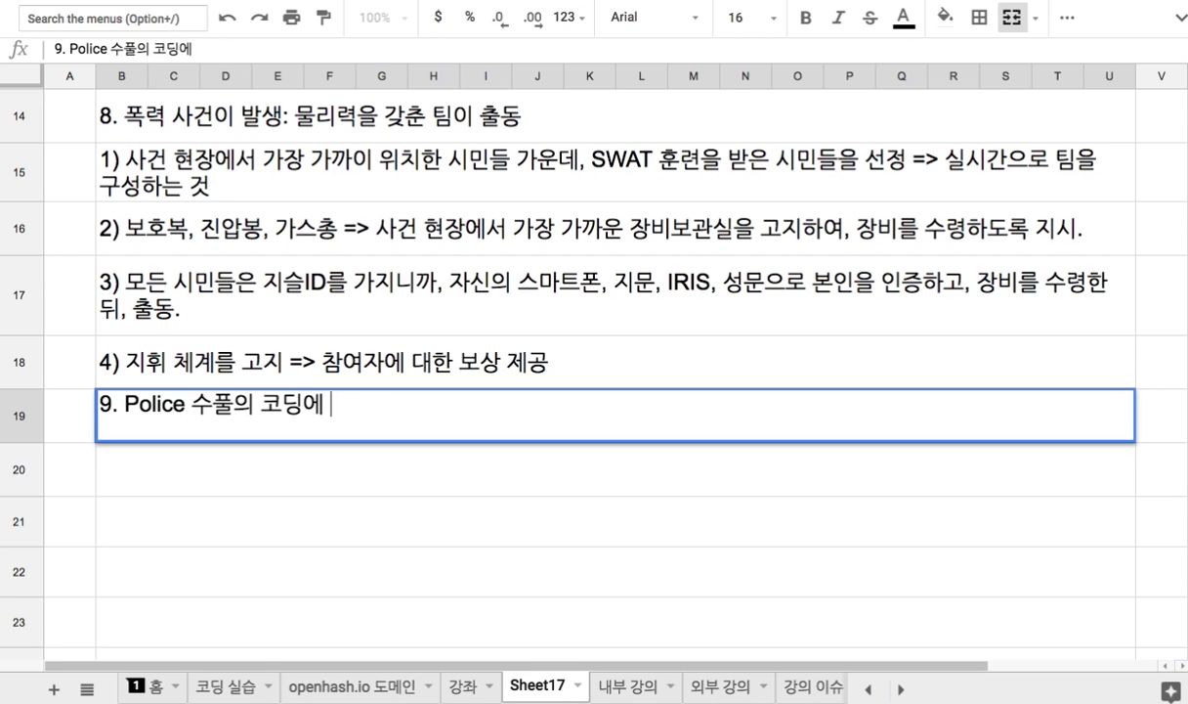
key("BackSpace")
key("BackSpace")
type("개발자")
key("Return")
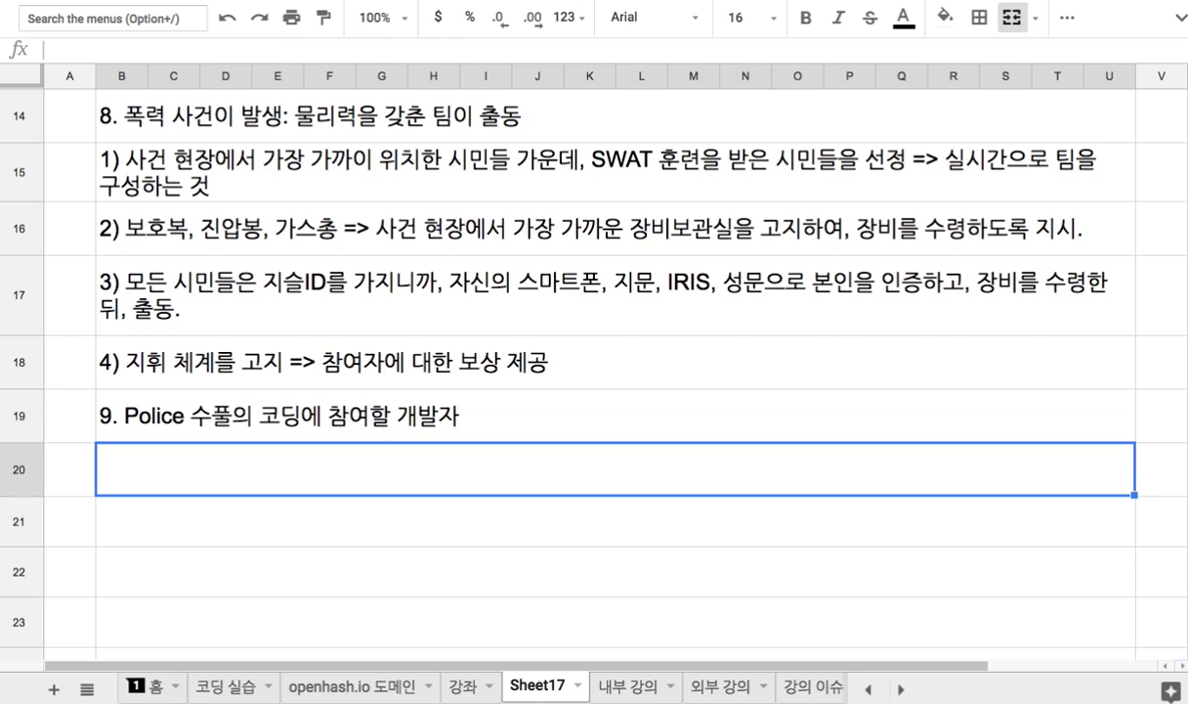
Step: Enter the first sub-item of item 9 in row 20 as "1) 경찰 업무에 지식을 갖추고,"
type("1) 치안===")
key("BackSpace")
key("BackSpace")
key("BackSpace")
key("BackSpace")
key("BackSpace")
type("경찰 업")
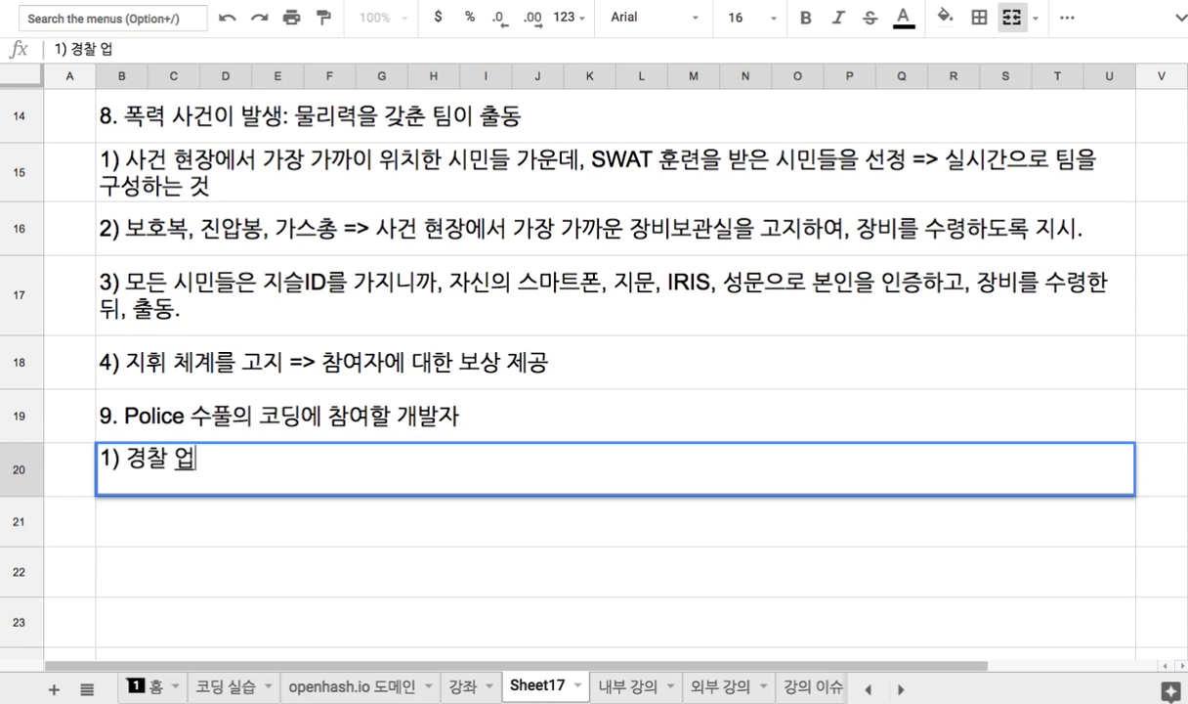
type("무에 지식을")
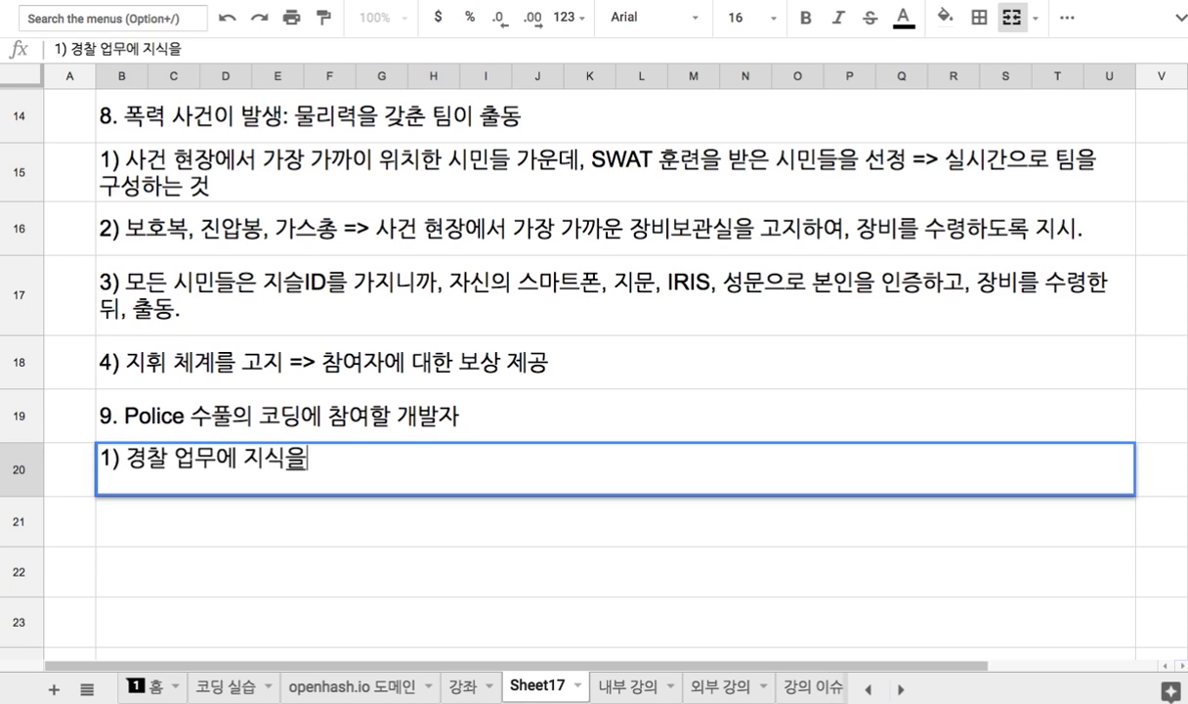
type(" 갖ㅊ추고,")
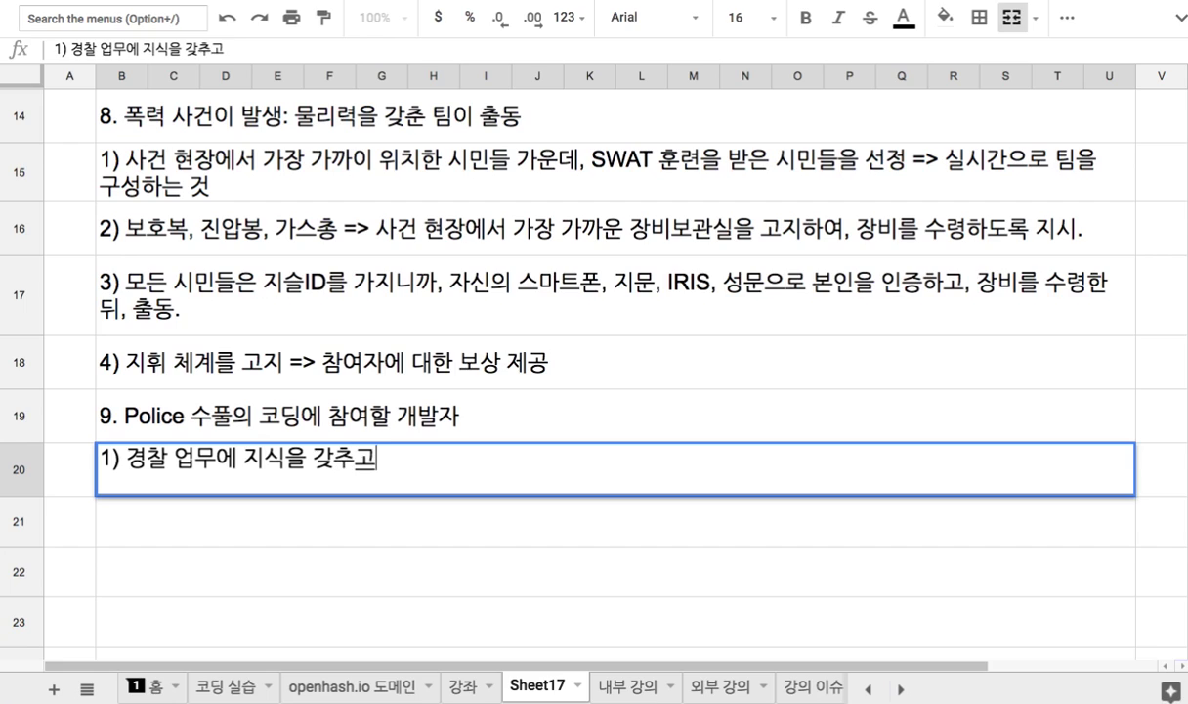
key("Return")
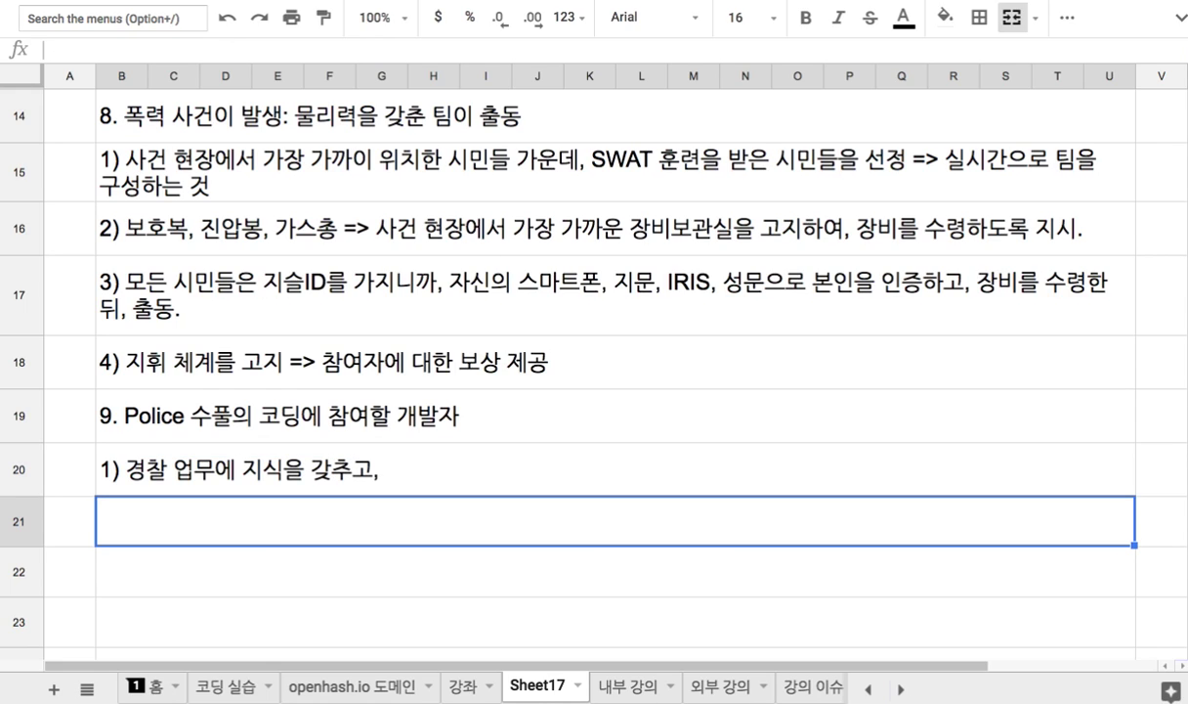
Step: Enter "2" in row 21 and change the ending of the row 20 sub-item to "갖춘 개발자"
type("2")
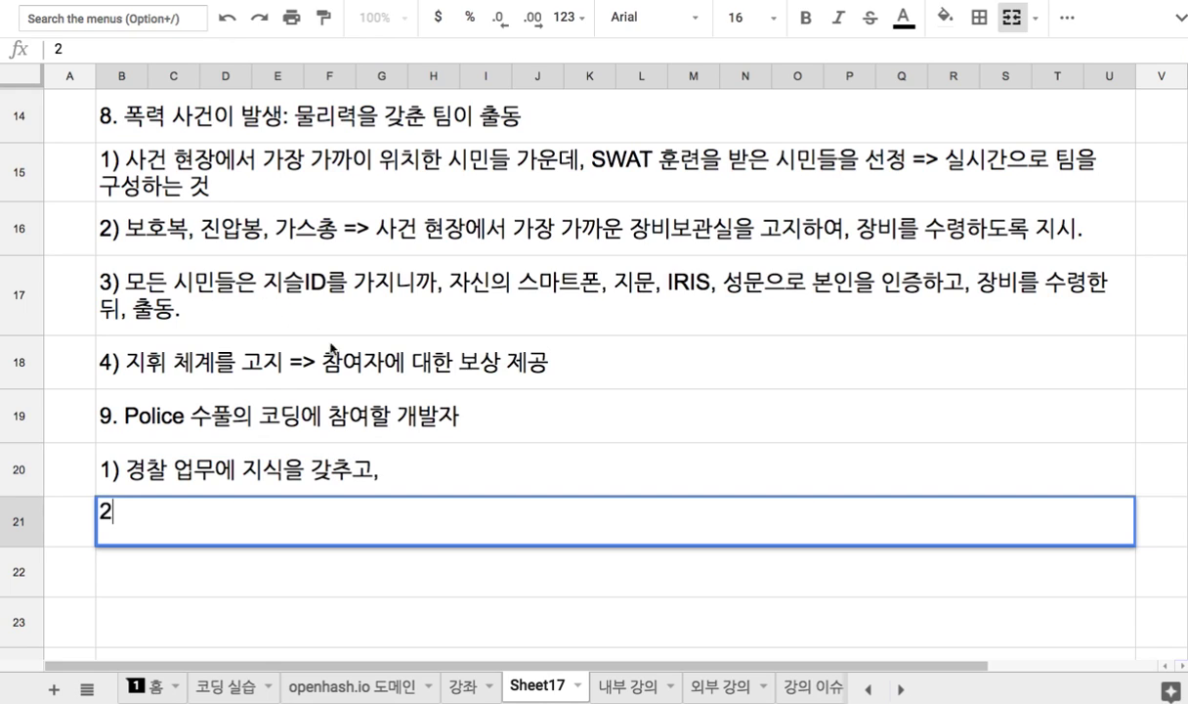
double_click(338, 456)
left_click_drag(333, 458, 393, 467)
type("춘 개발자")
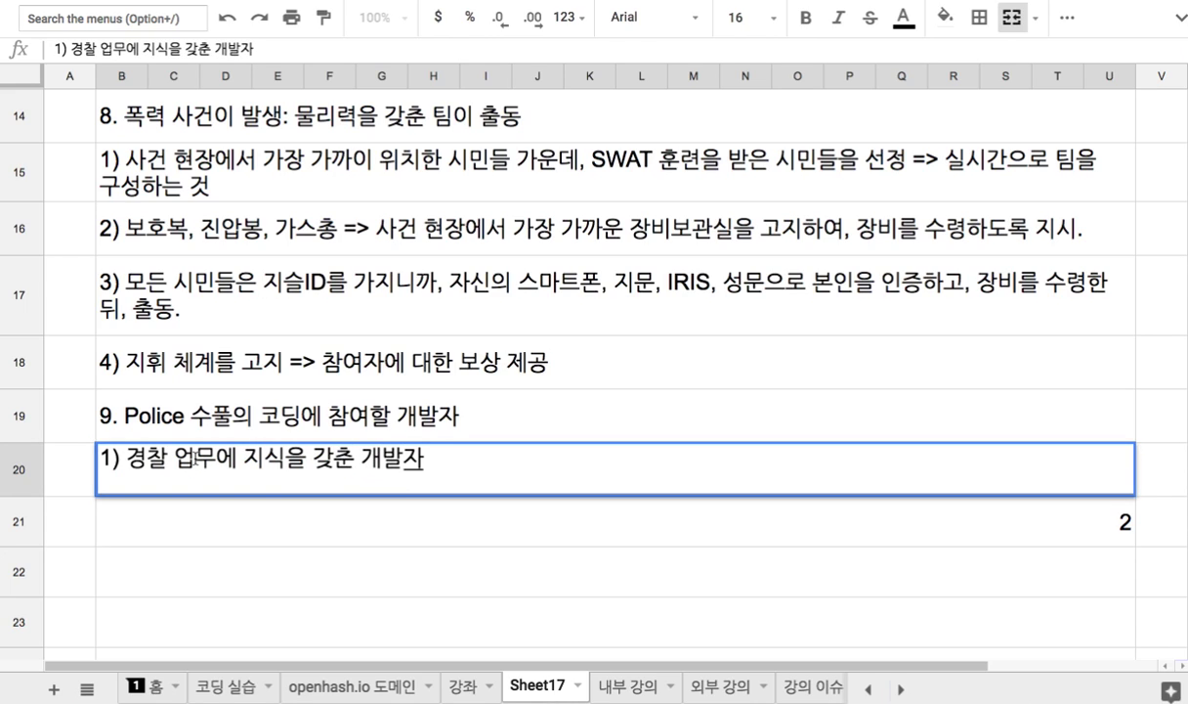
Step: Copy "경찰 업무에 지식을 갖춘 개발자" from the row 20 sub-item and delete it there, keeping the "1)" number
left_click_drag(121, 457, 101, 467)
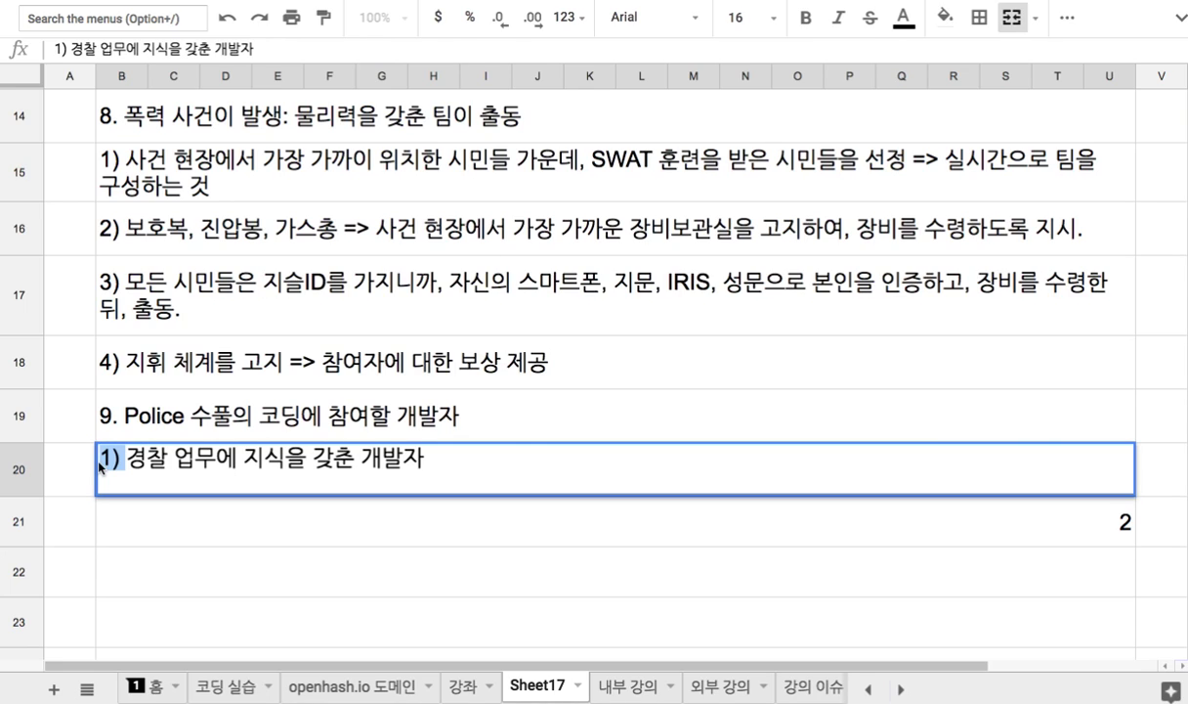
left_click_drag(186, 127, 227, 291)
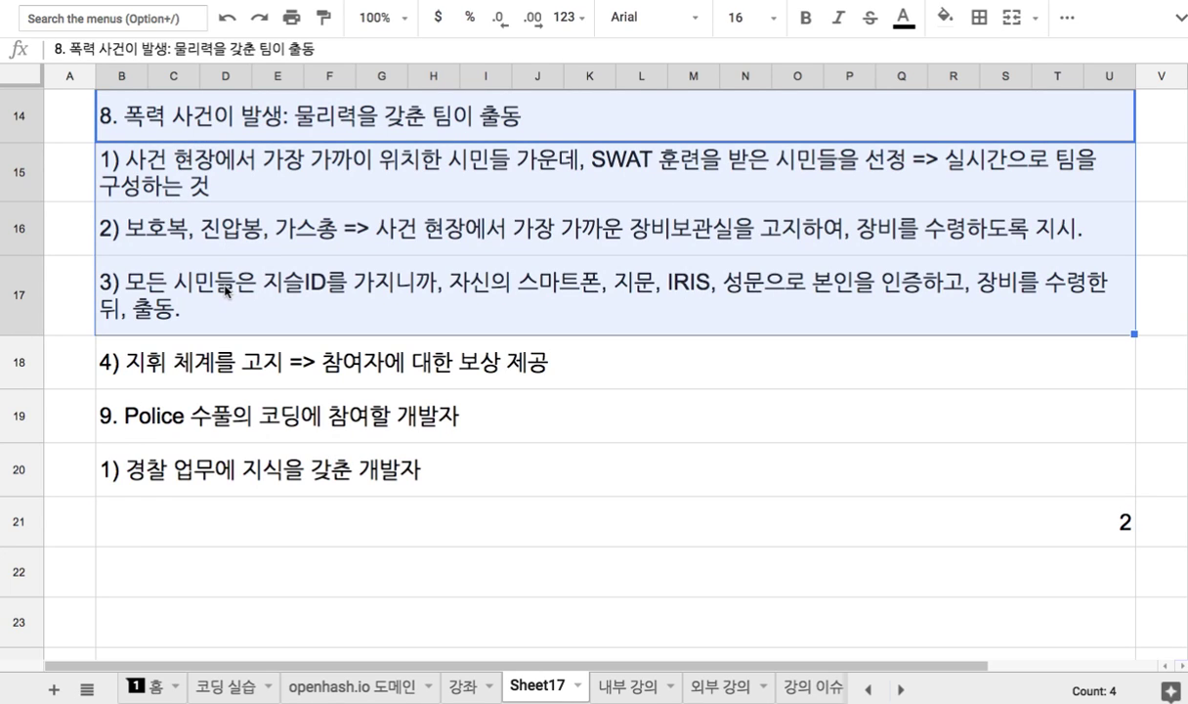
left_click(308, 451)
double_click(320, 467)
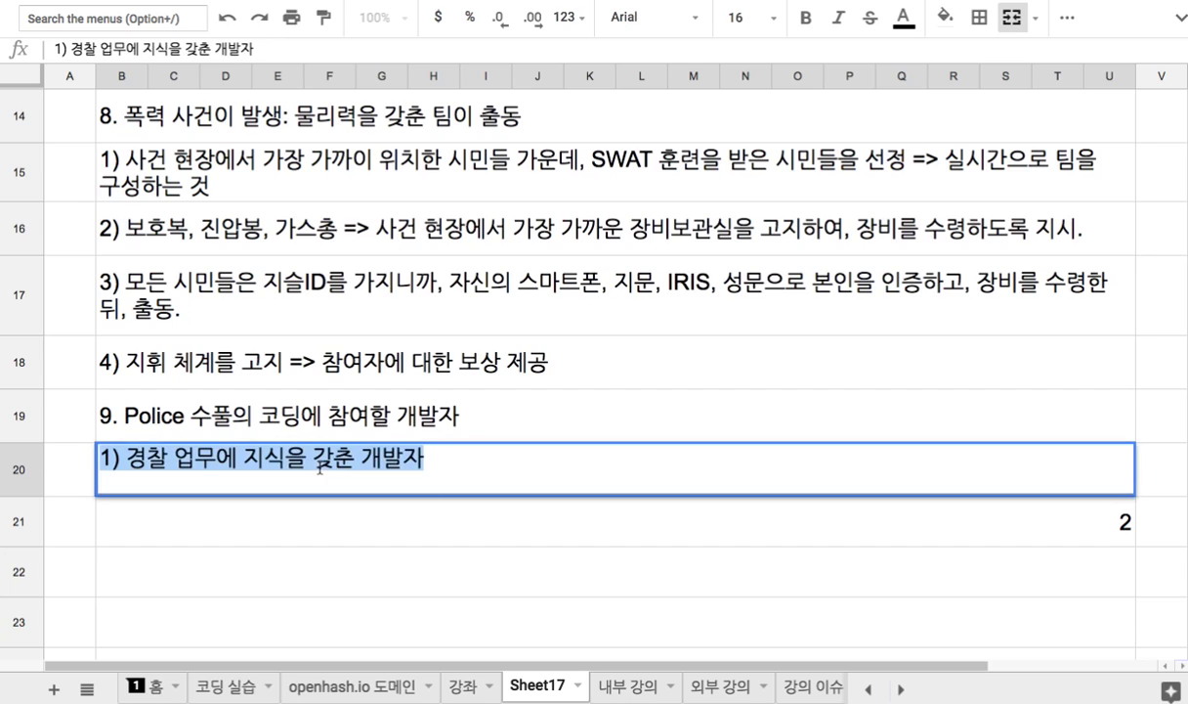
left_click_drag(428, 458, 216, 456)
left_click_drag(130, 465, 120, 465)
key("super+c")
key("BackSpace")
Step: Replace the text after "9. Police 수풀" in row 19 with "은 경찰 업무에 지식을 갖춘 개발자" and clear row 20
double_click(252, 410)
left_click_drag(235, 403, 568, 406)
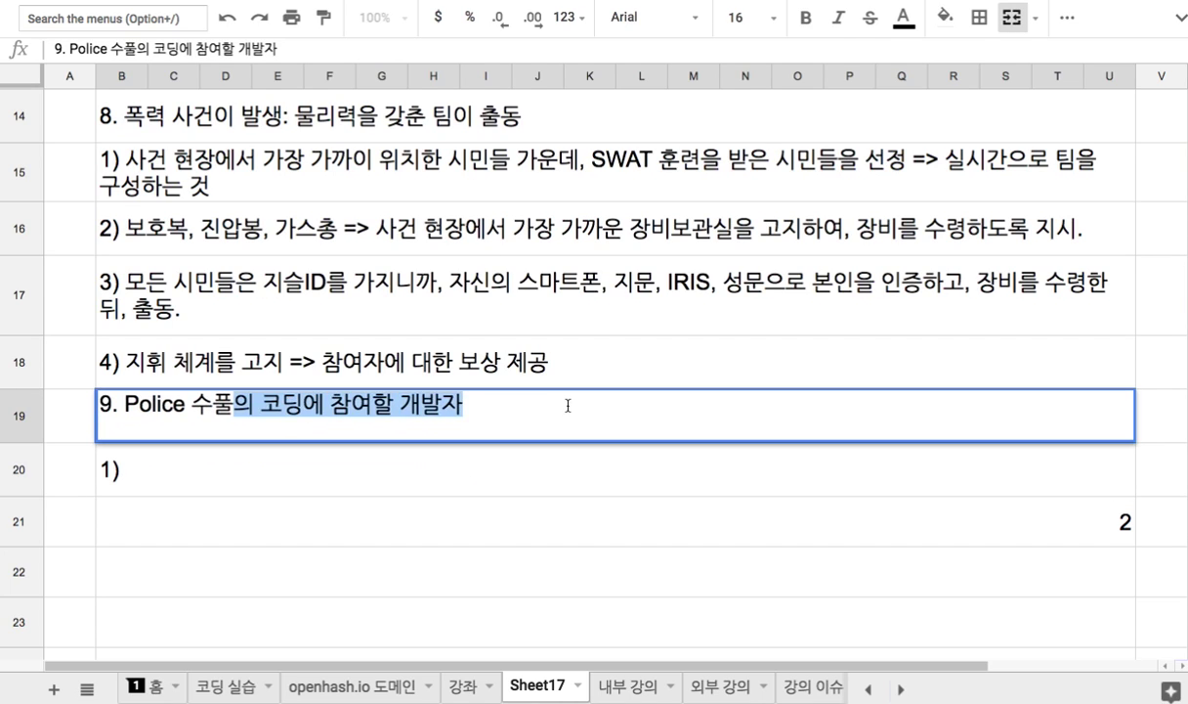
key("super+v")
type("은")
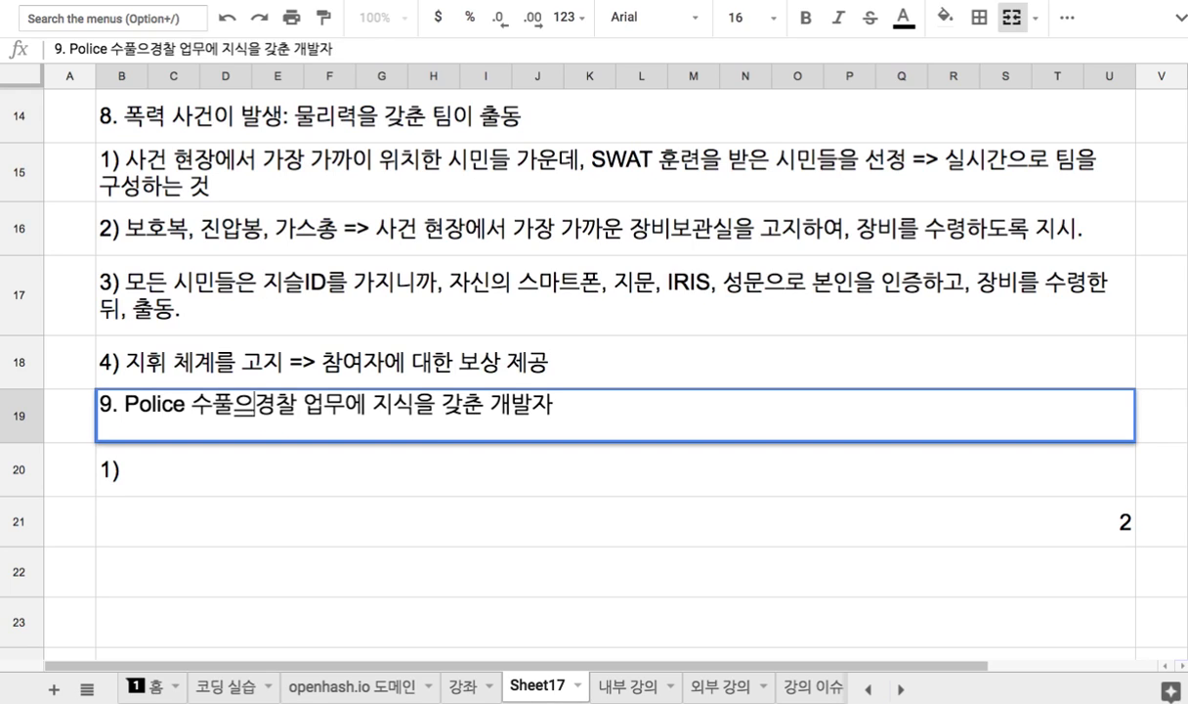
left_click(239, 476)
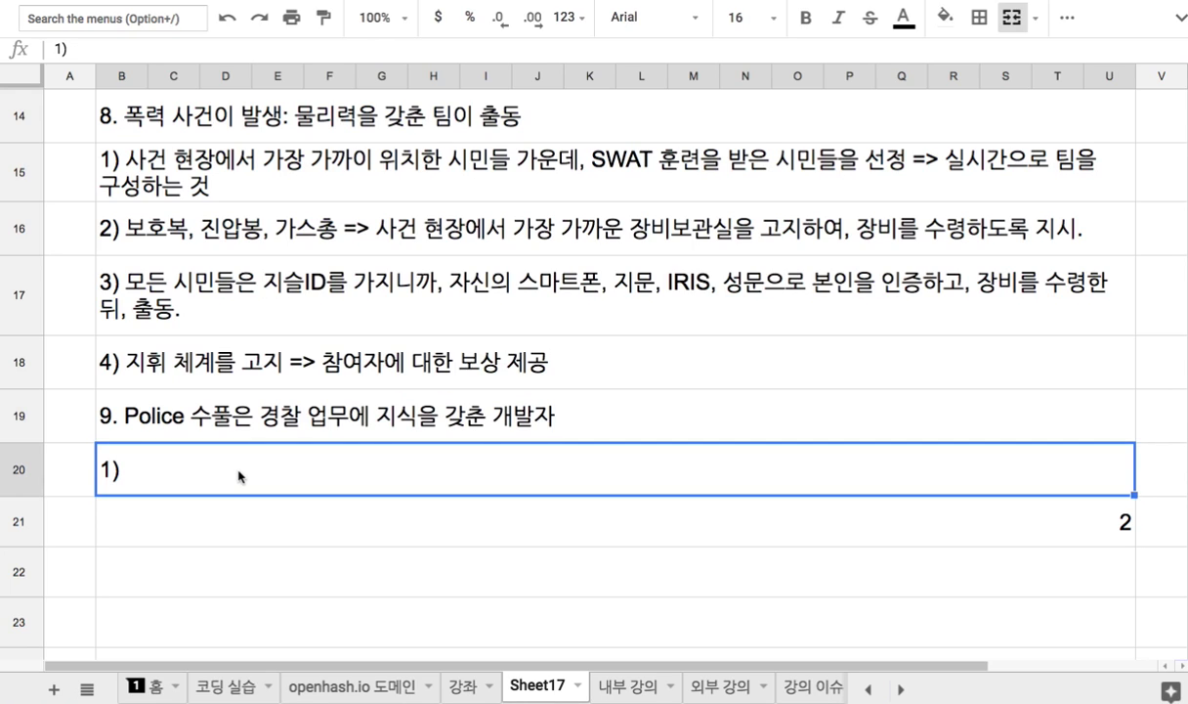
key("Delete")
Step: Review the outline from the "Police" title down to item 8 on responding to violent incidents
left_click(322, 415)
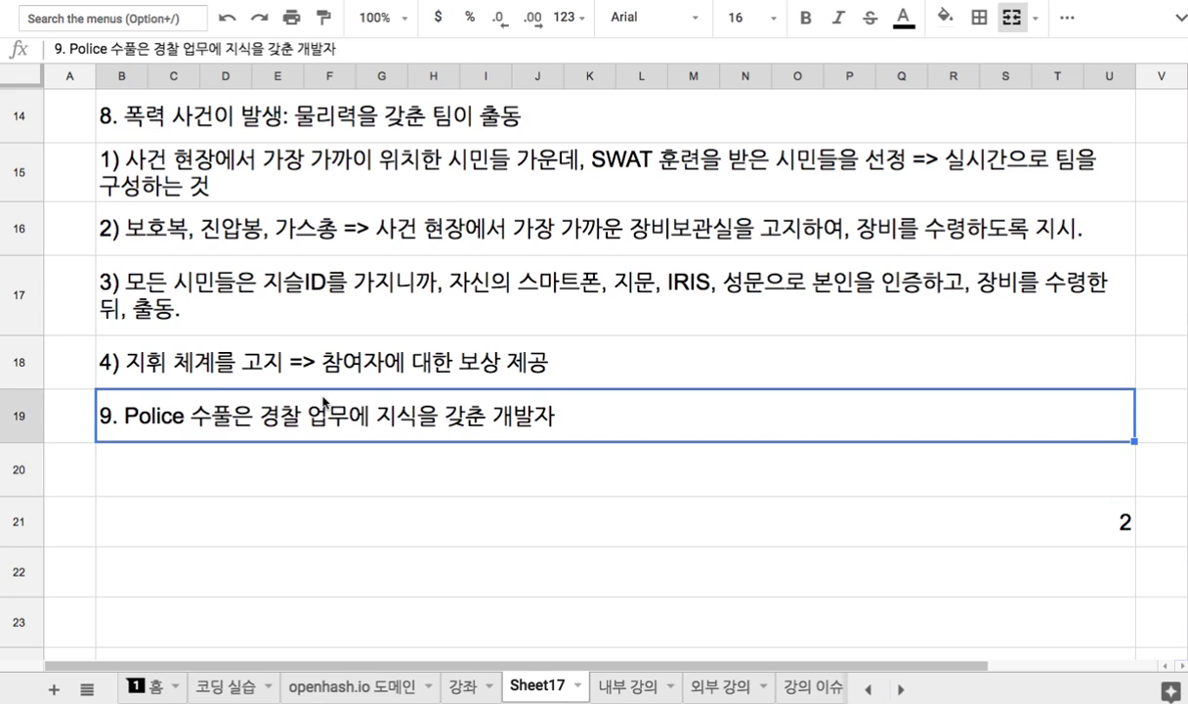
scroll(325, 402, "up", 3)
scroll(326, 403, "up", 5)
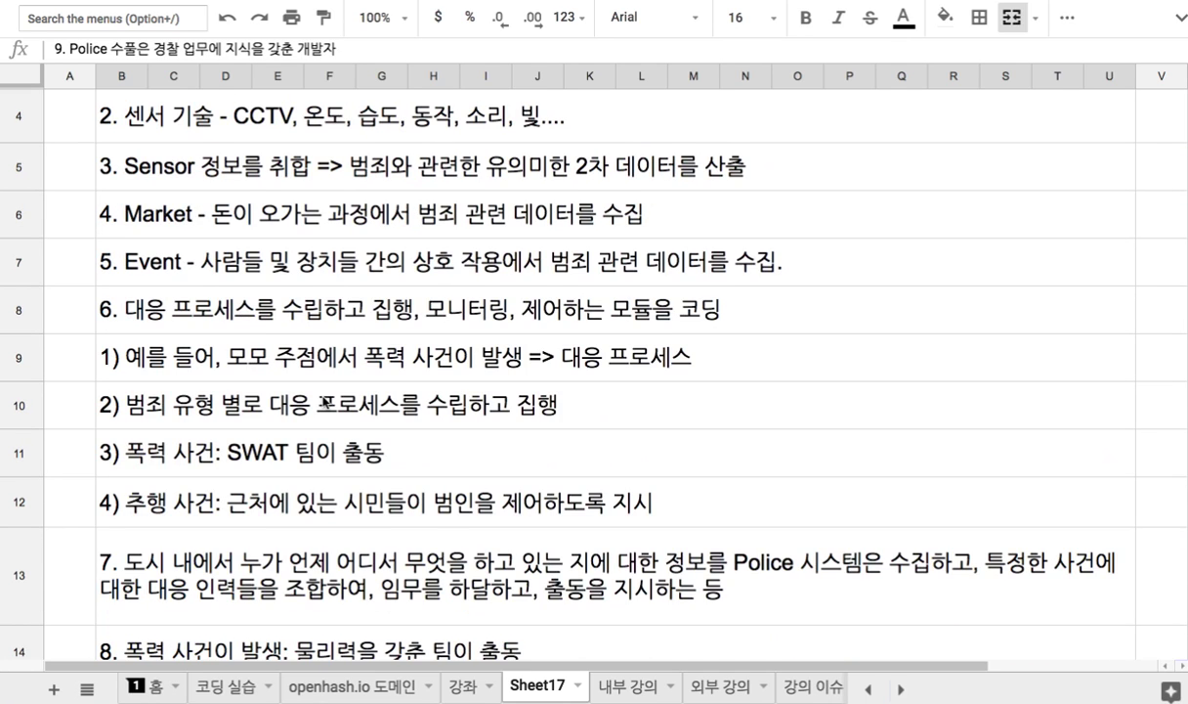
scroll(324, 401, "up", 1)
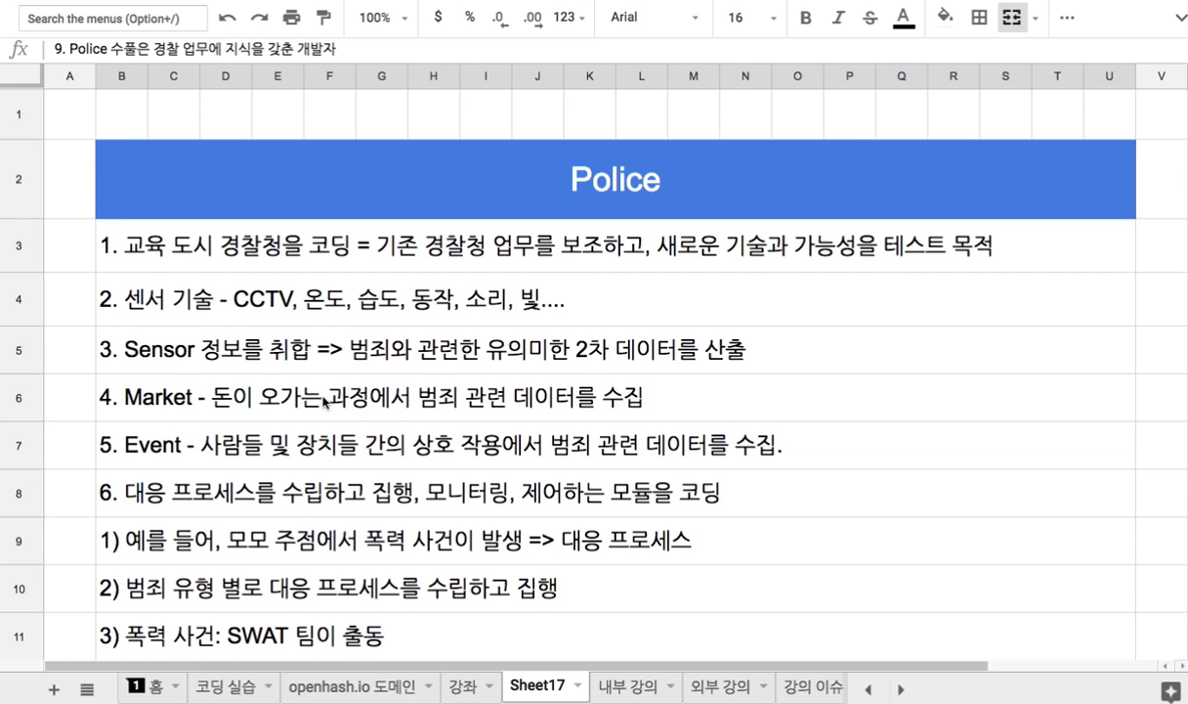
scroll(325, 401, "down", 1)
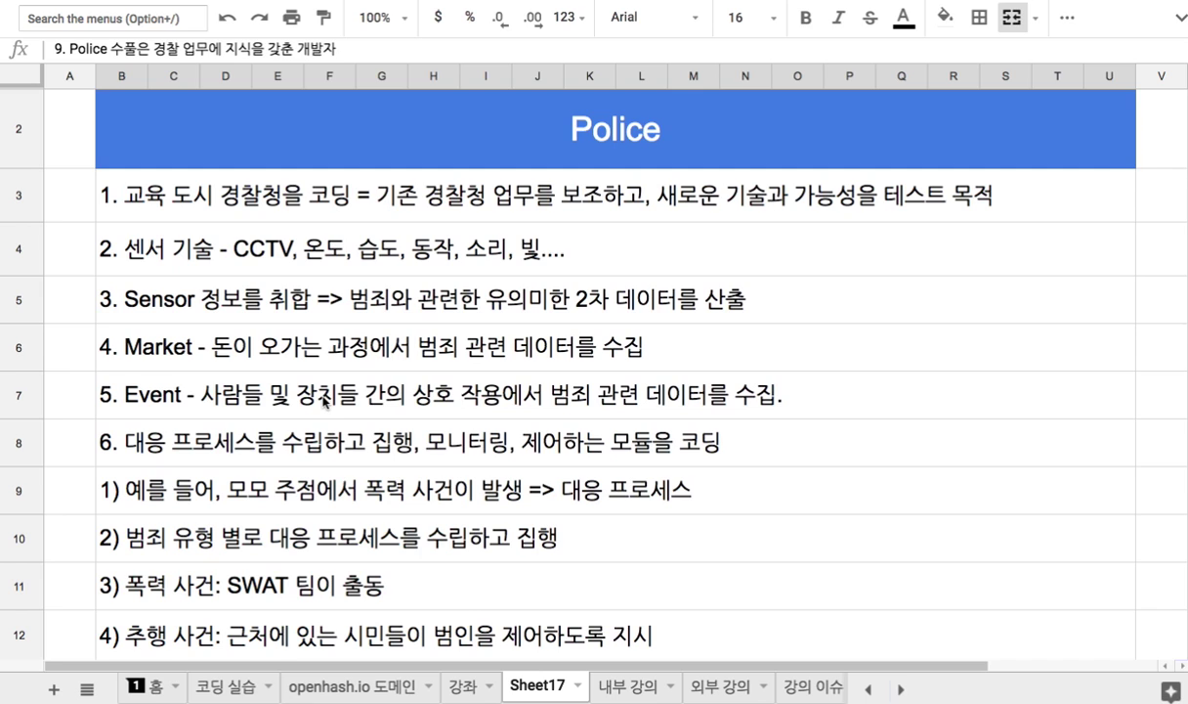
scroll(325, 400, "down", 2)
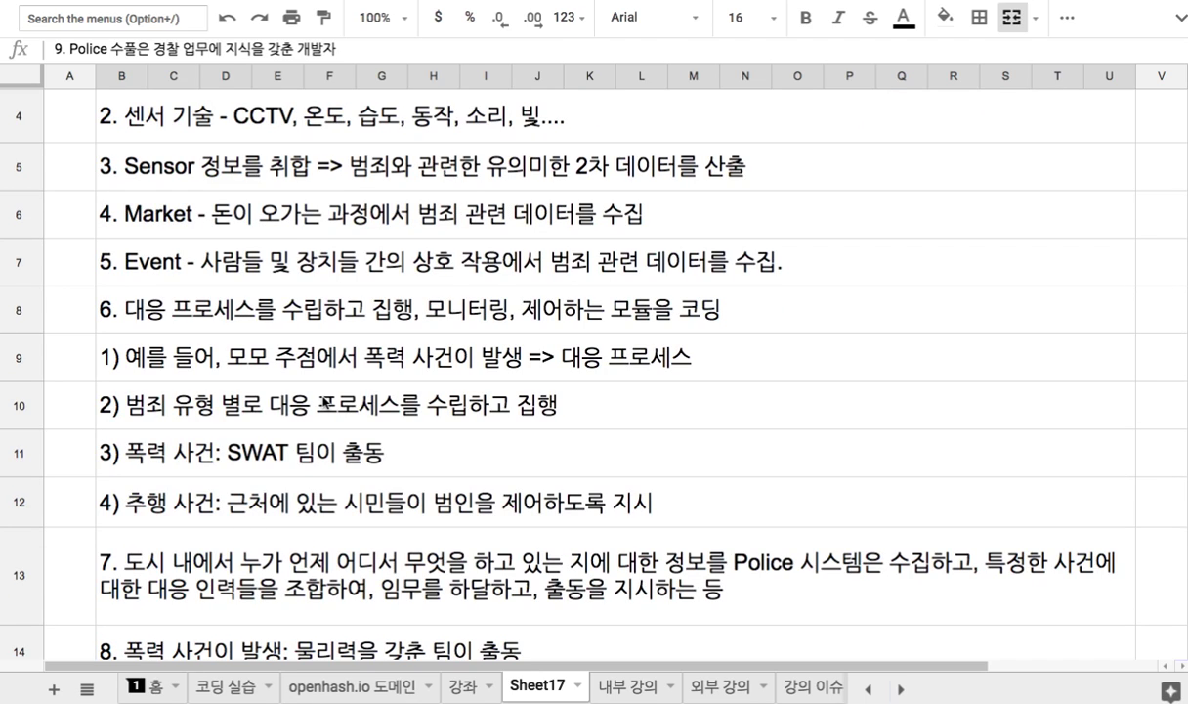
scroll(325, 401, "down", 2)
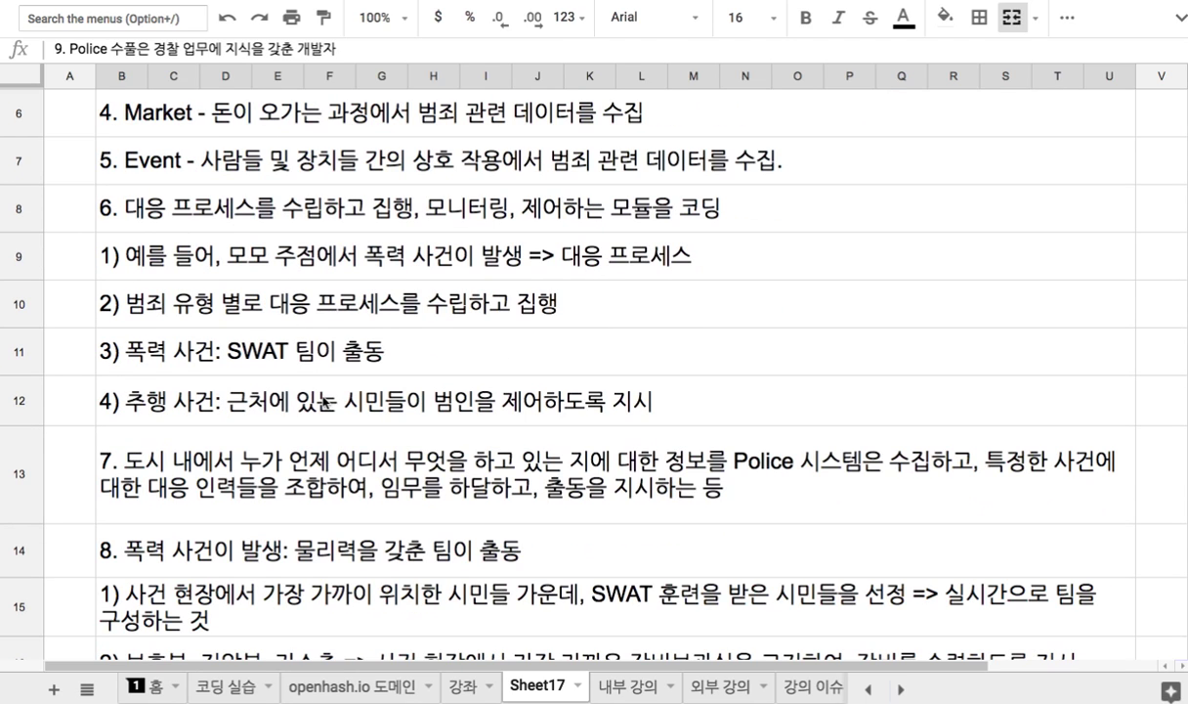
Step: Start item 10 in row 20 with the text "10. 교육도시가 건설되면,"
scroll(324, 401, "down", 6)
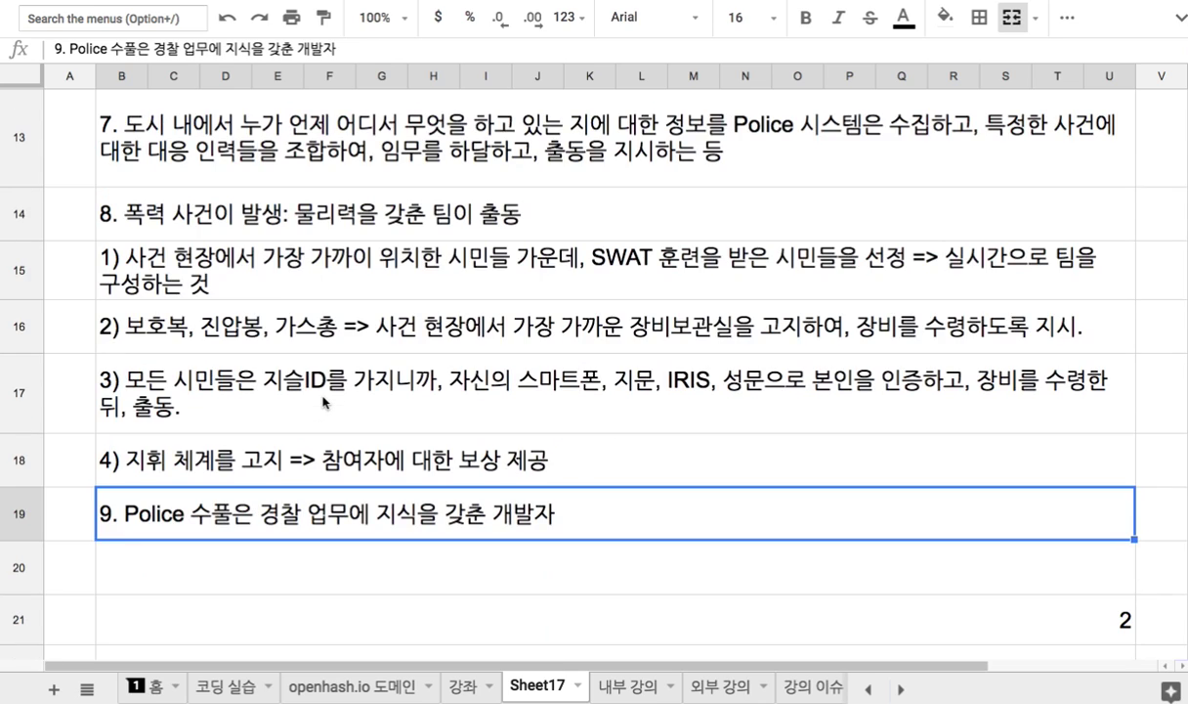
scroll(324, 401, "down", 1)
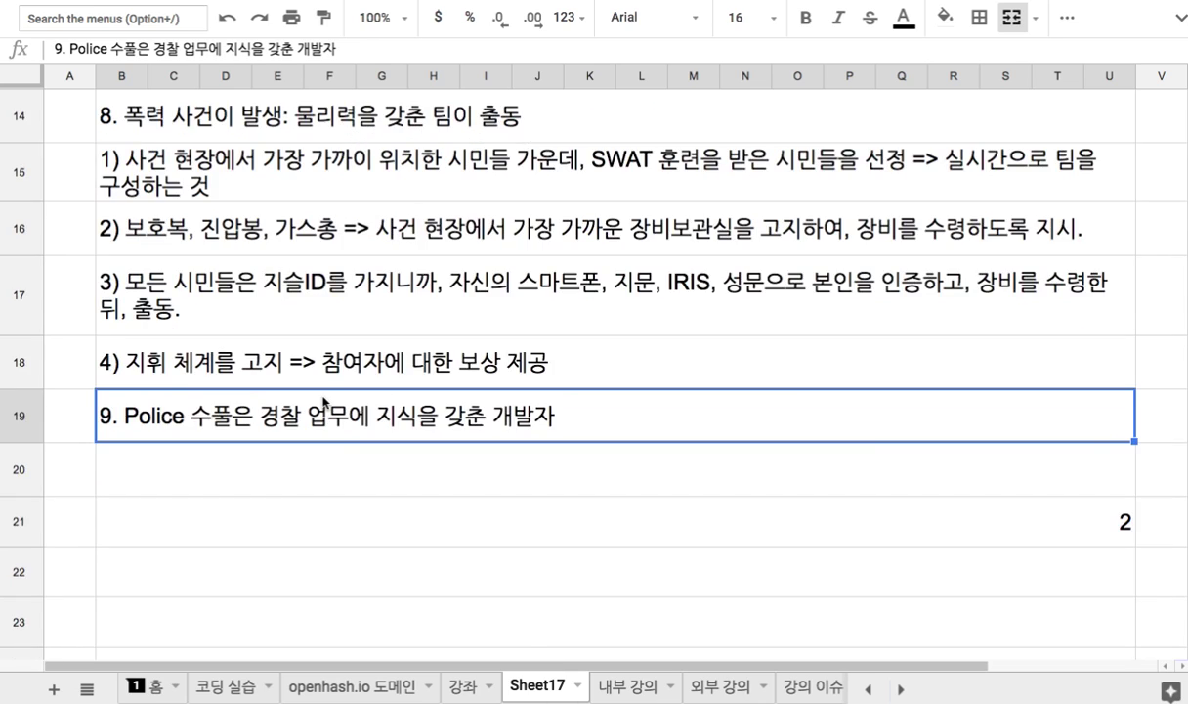
left_click(368, 468)
type("10")
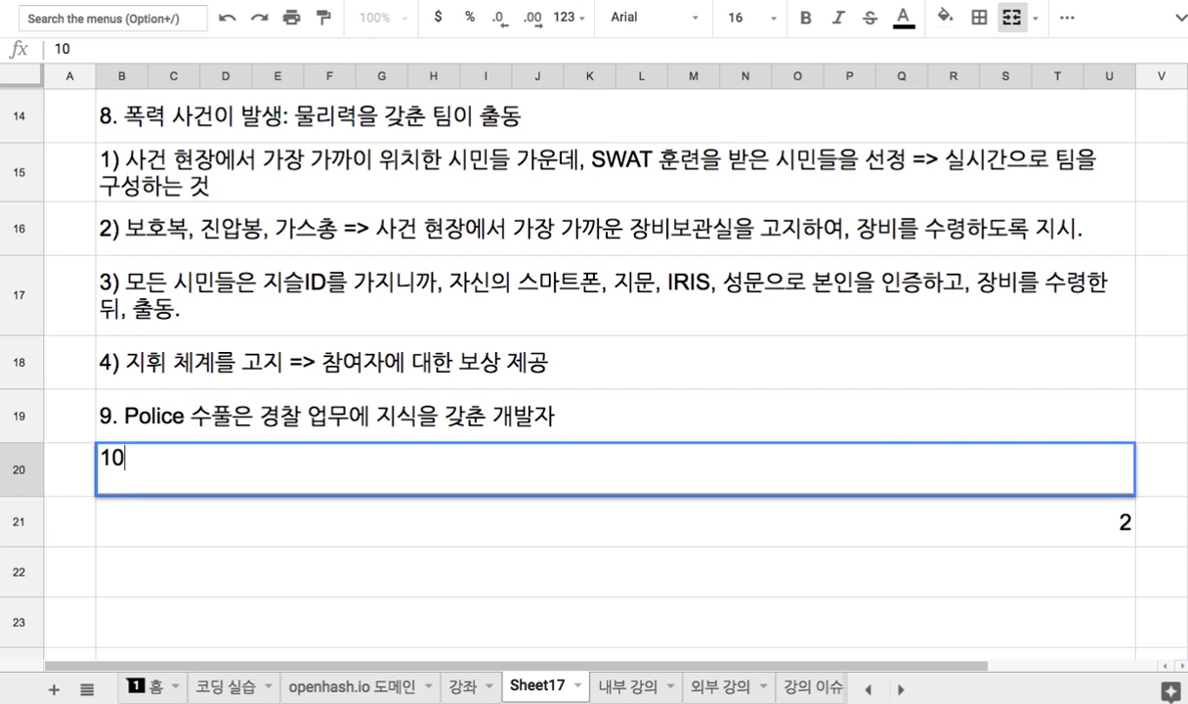
type(". 교유ㄱ도시가 거설")
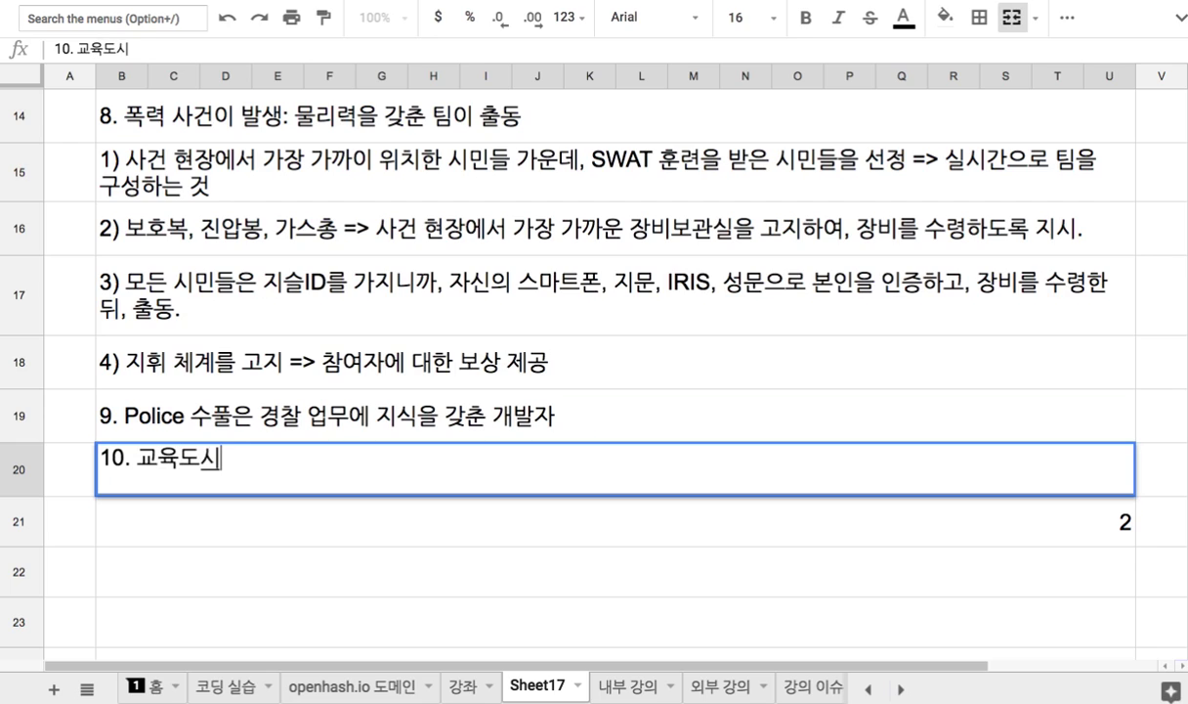
key("BackSpace")
key("BackSpace")
key("BackSpace")
key("BackSpace")
type("건")
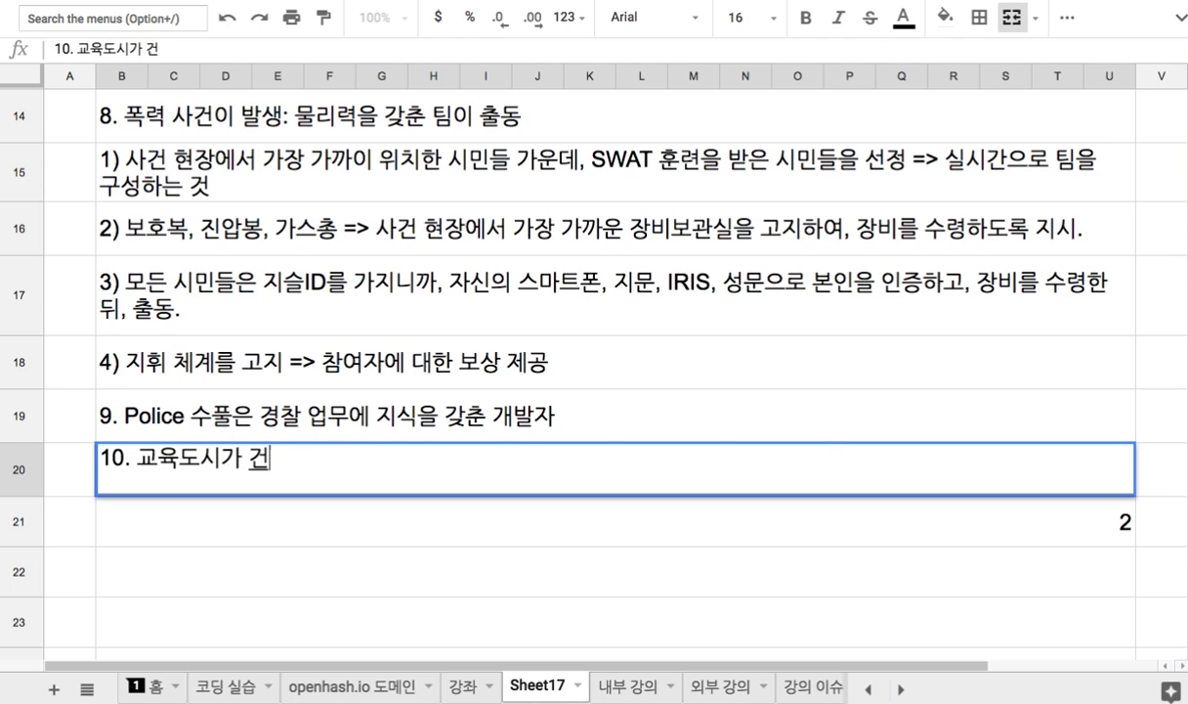
type("설되면,")
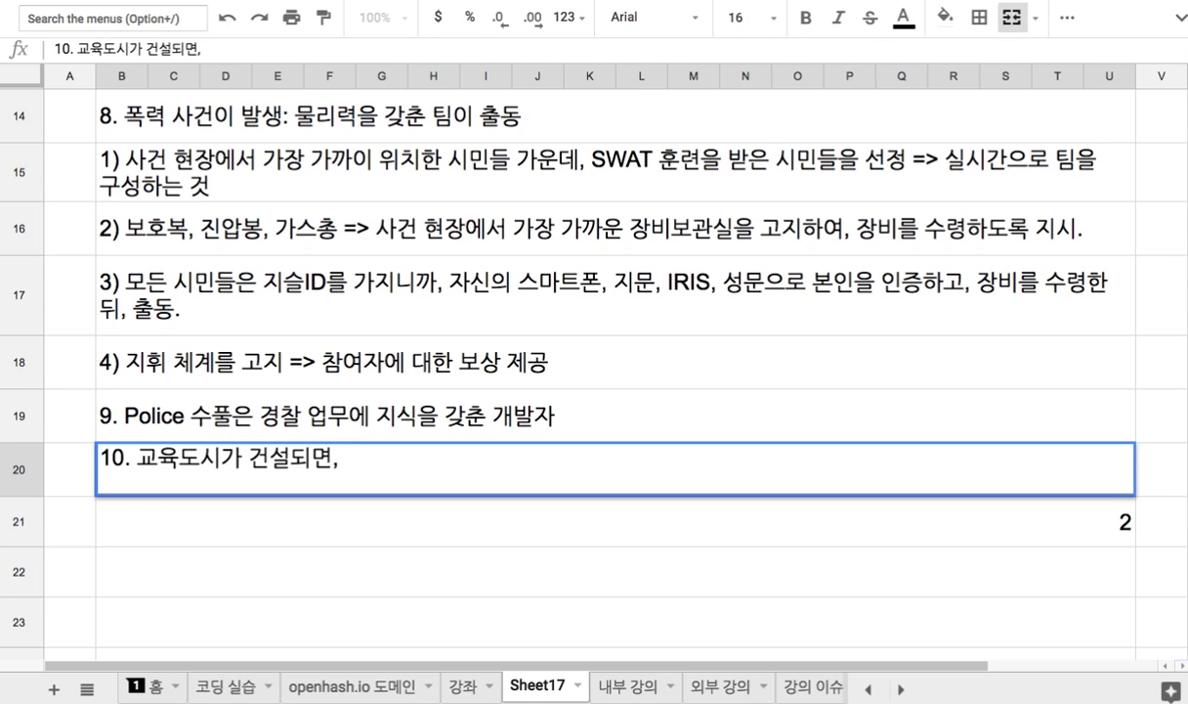
Step: Complete item 10 with "제주시 경찰청, 서귀포시 경찰청, 교육도시 경찰청", highlight "교육도시 경찰청" in it, and finish the entry
type(" 제주시 경")
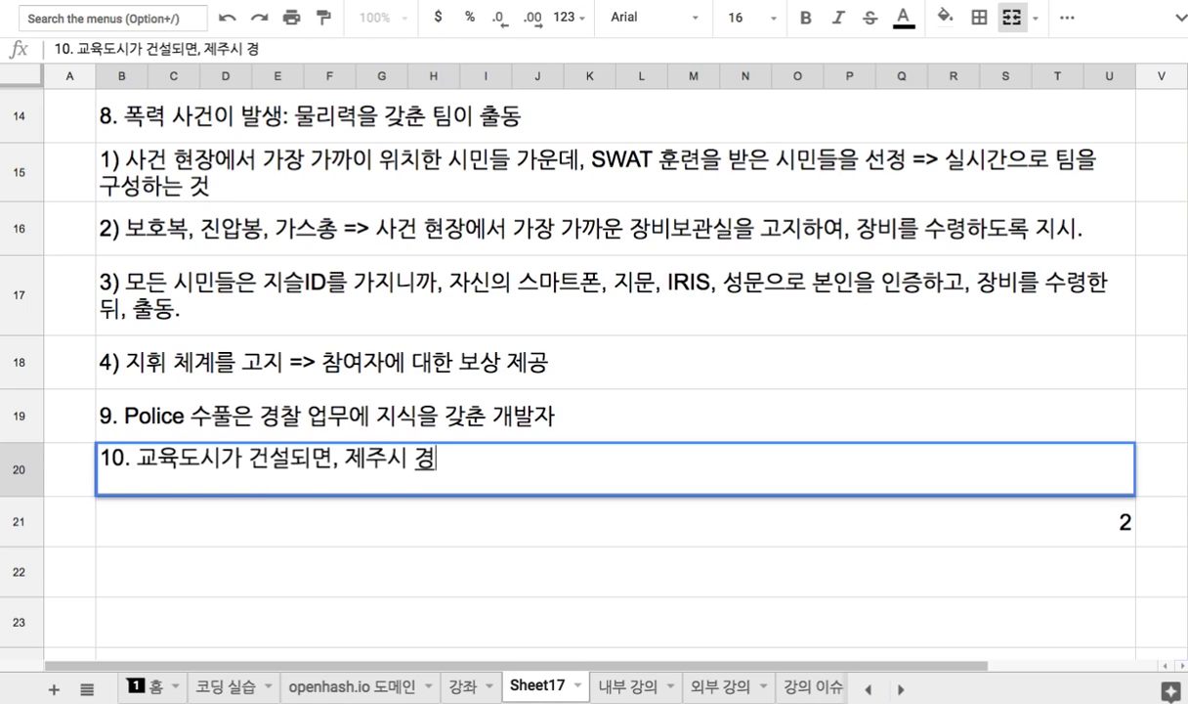
type("찰청, 서")
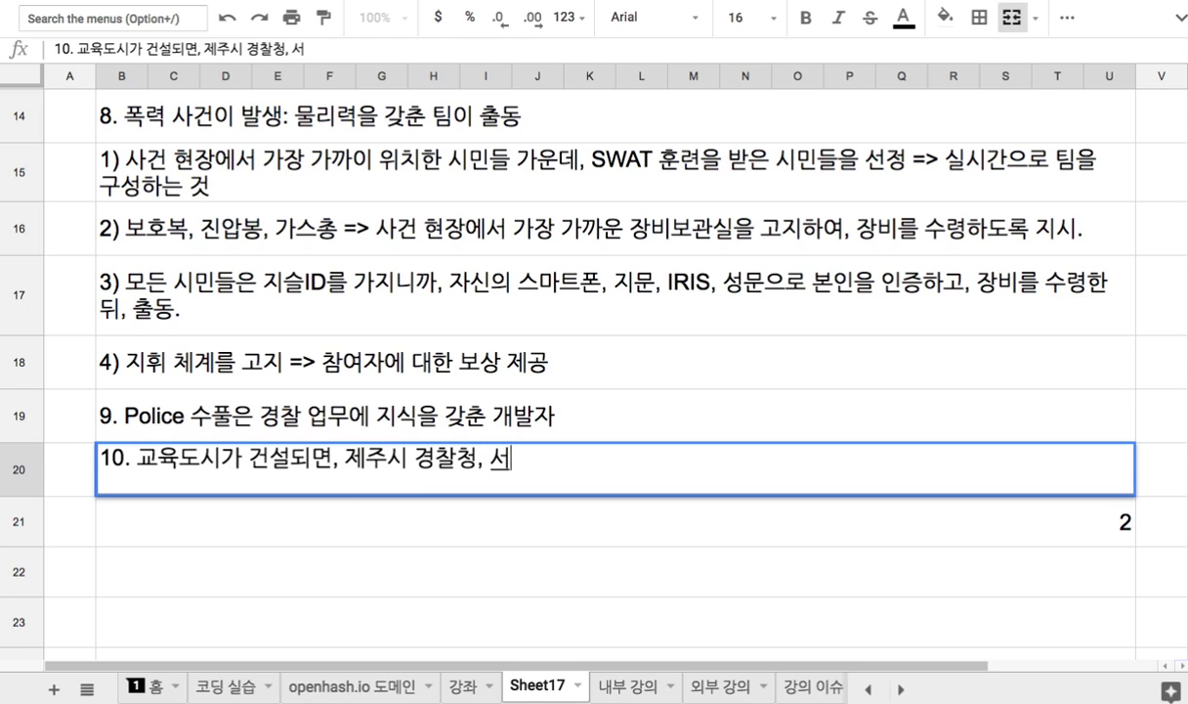
type("궈귀포시 경찰")
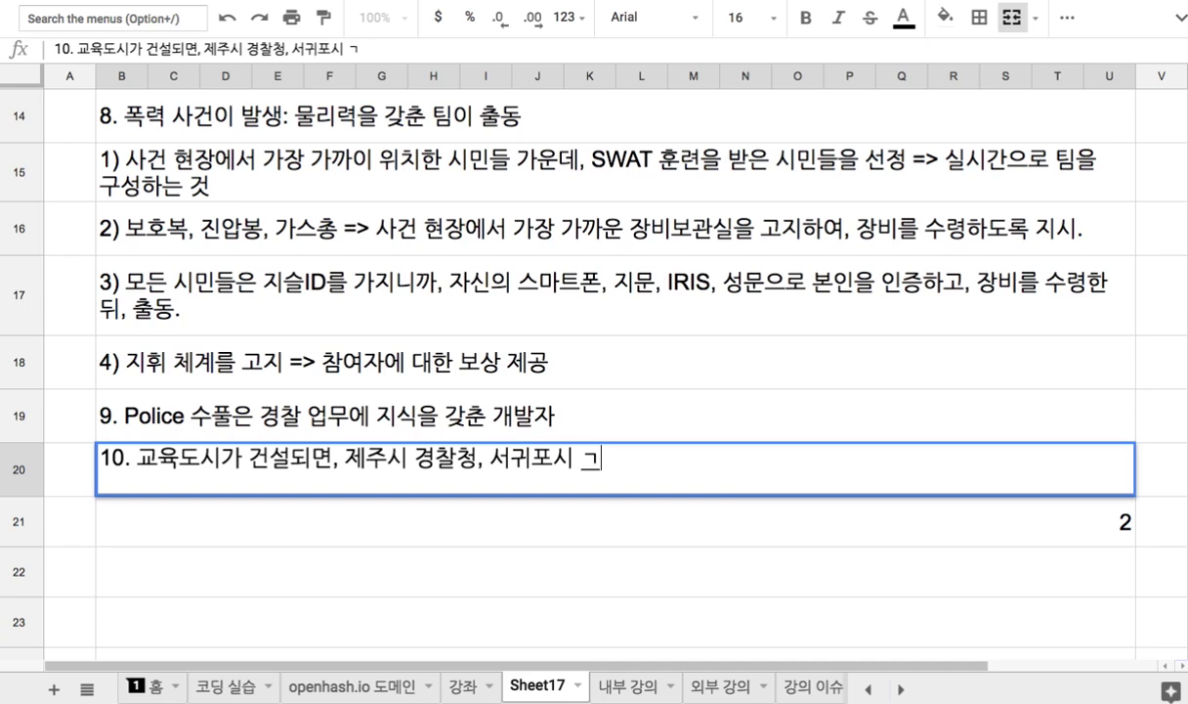
type("청, 교육도시")
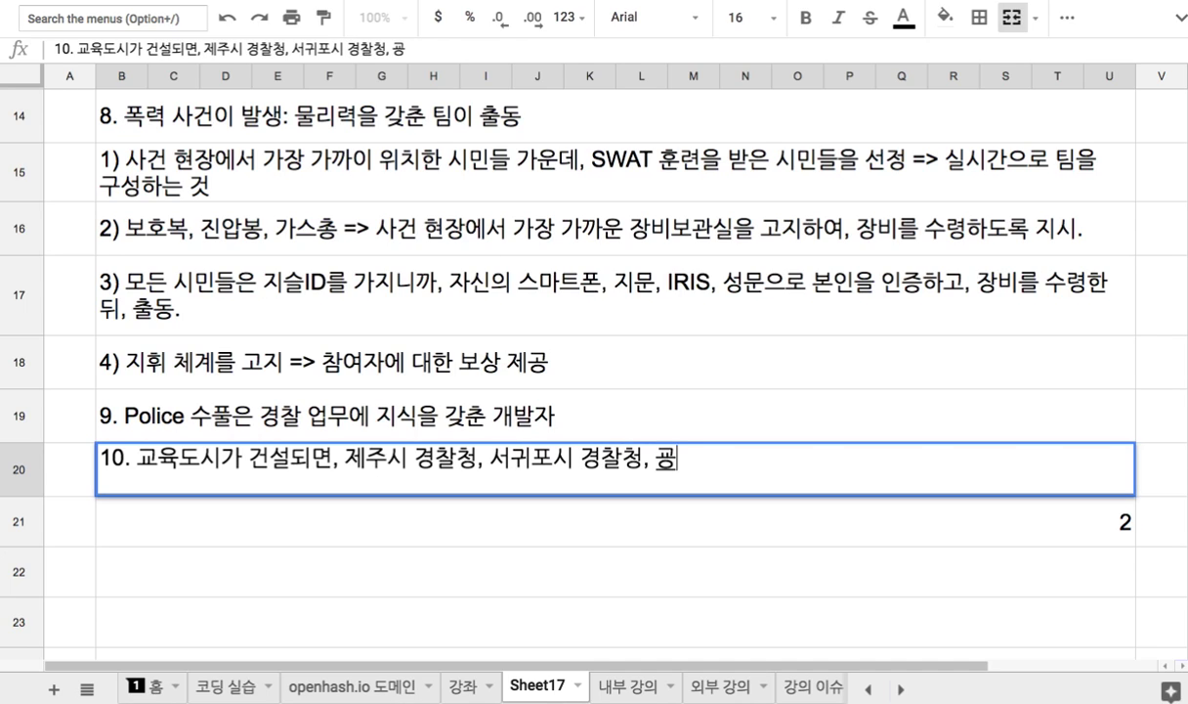
type(" 경찰")
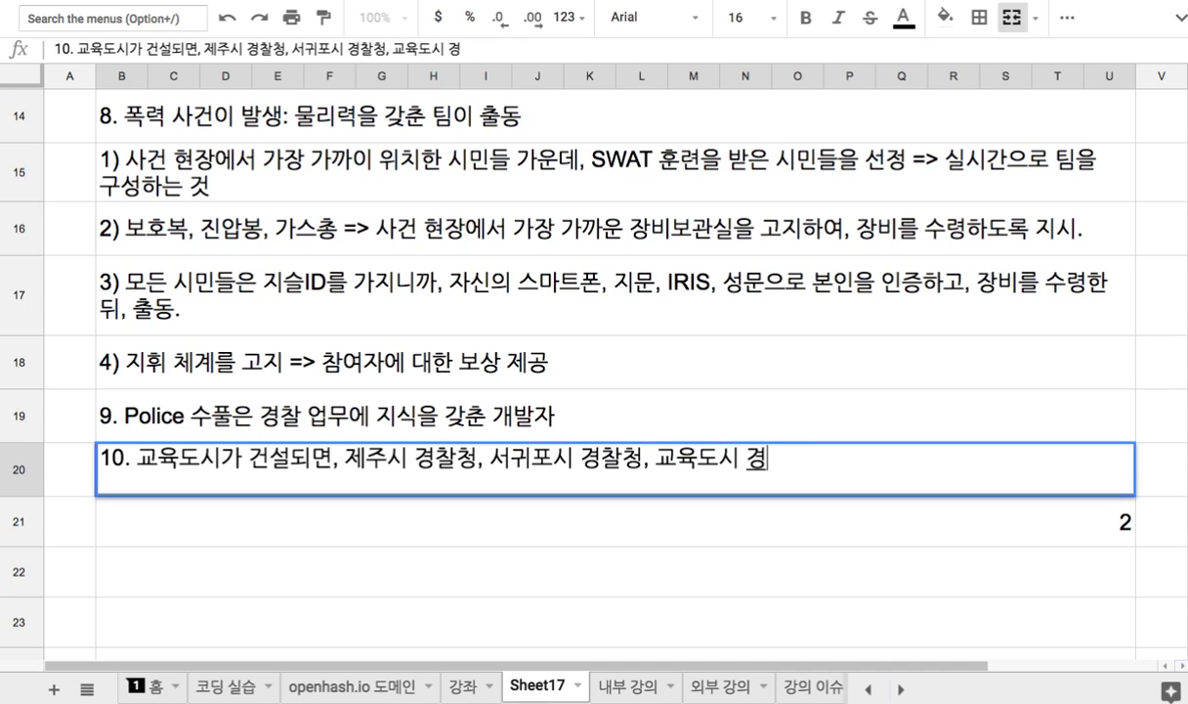
type("청")
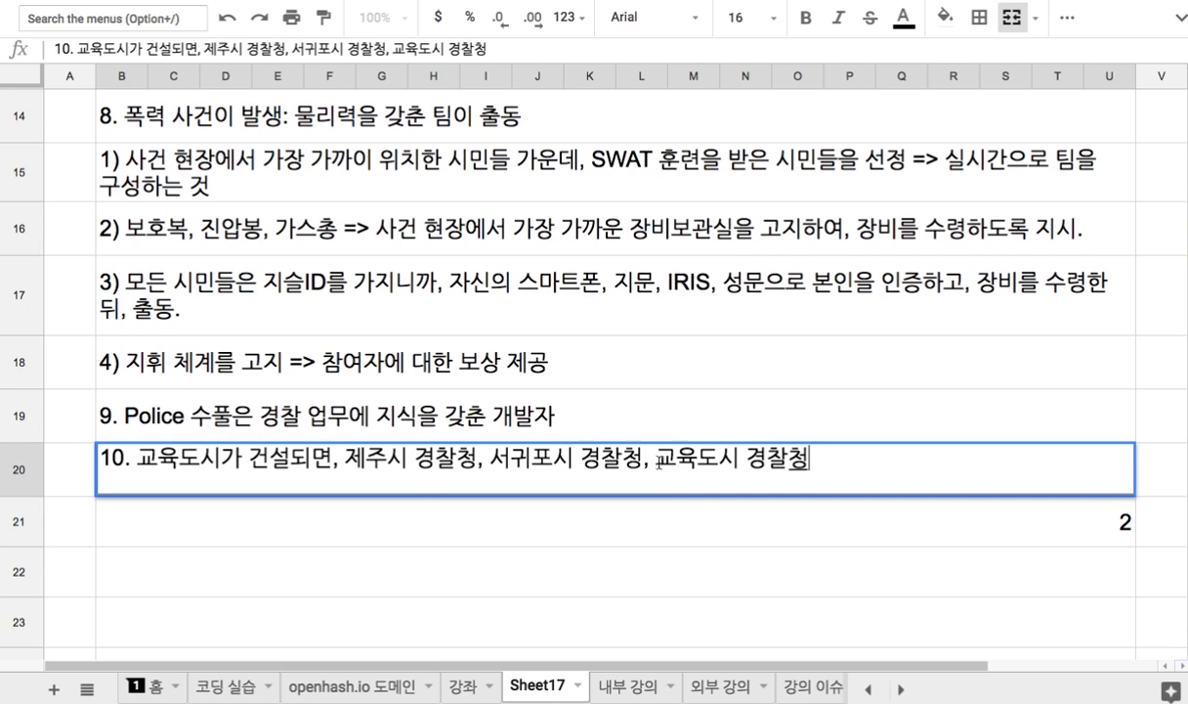
left_click_drag(656, 459, 809, 460)
left_click_drag(656, 460, 829, 464)
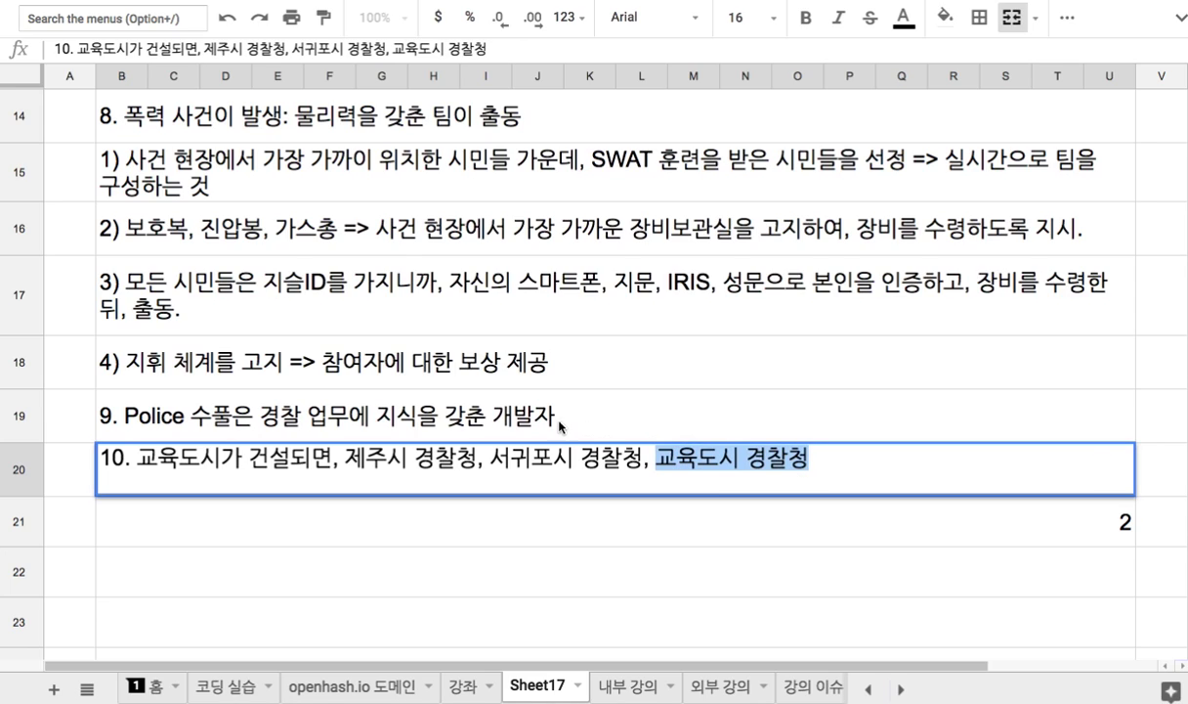
left_click(540, 408)
Step: Return to the start of the outline and select the "Police" title cell
scroll(567, 423, "up", 3)
scroll(565, 423, "up", 8)
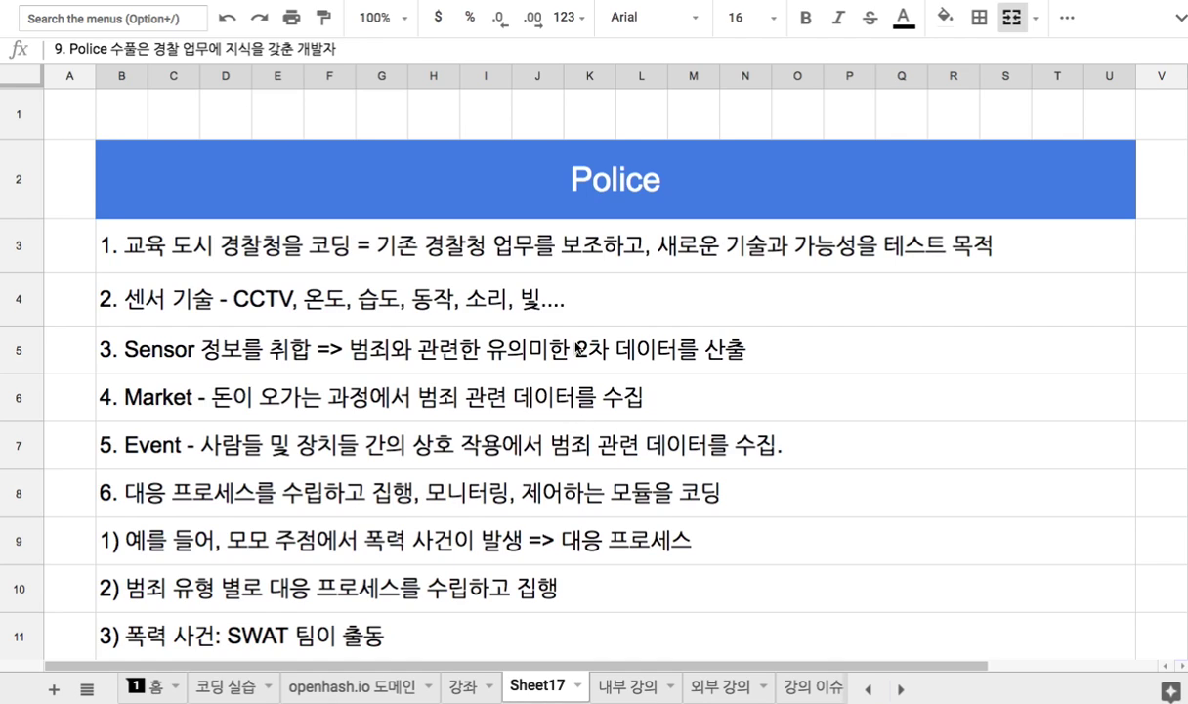
left_click(592, 206)
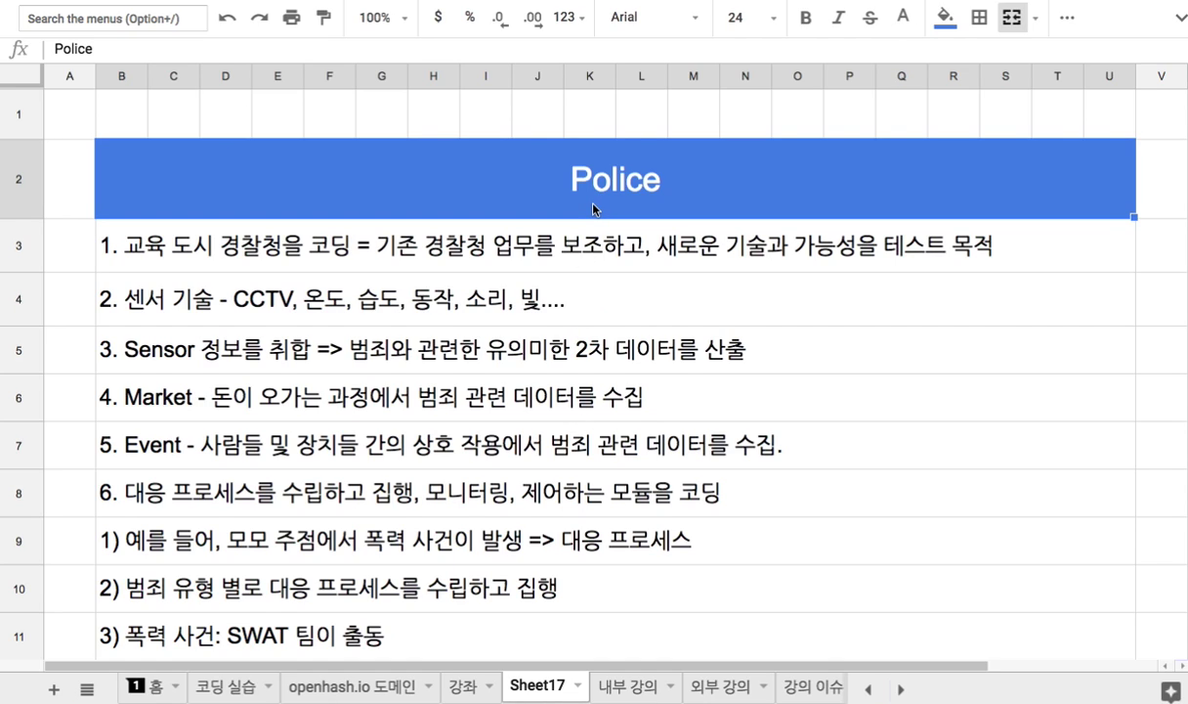